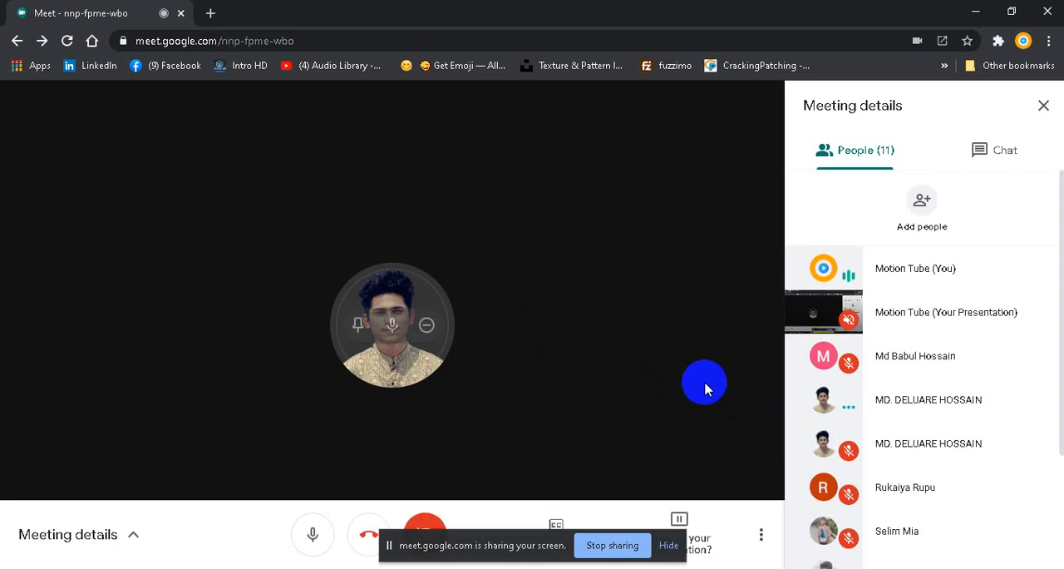
Step: Mute the microphone in the Google Meet call and switch to Adobe Photoshop CC 2015
{"action": "left_click", "coordinate": [313, 536]}
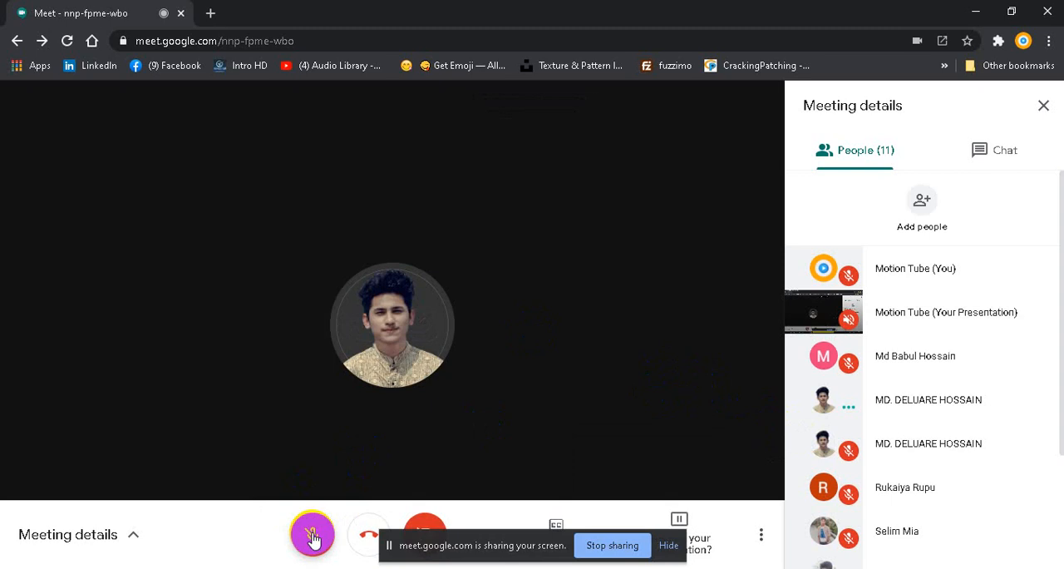
{"action": "left_click", "coordinate": [313, 536]}
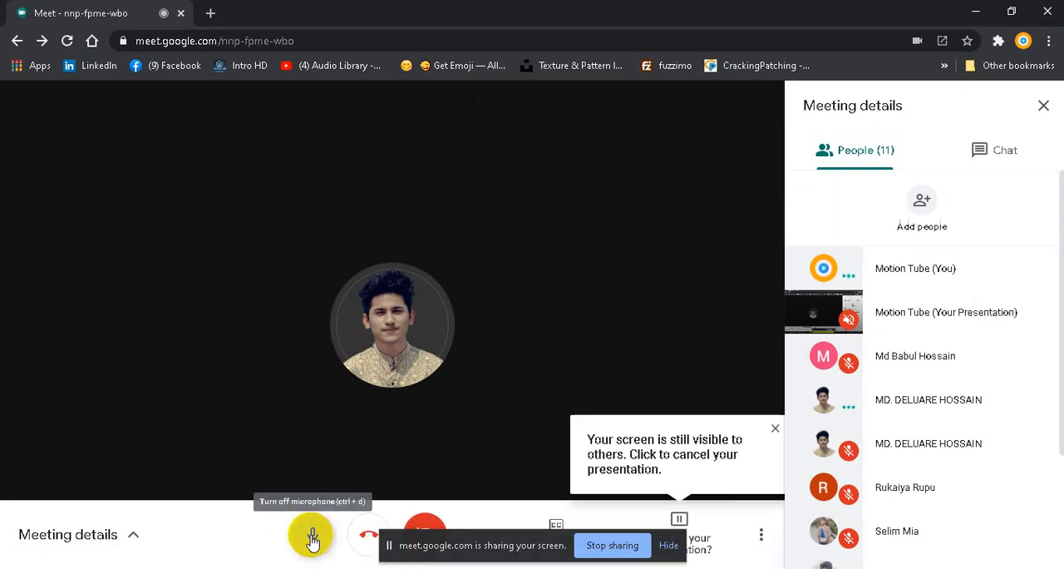
{"action": "left_click", "coordinate": [313, 538]}
{"action": "mouse_move", "coordinate": [250, 566]}
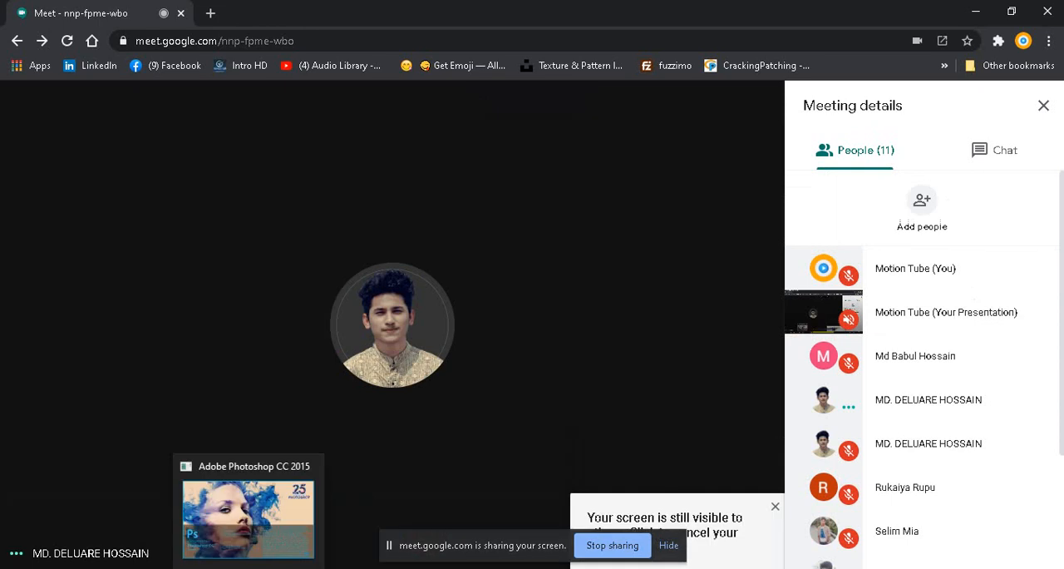
{"action": "left_click", "coordinate": [248, 512]}
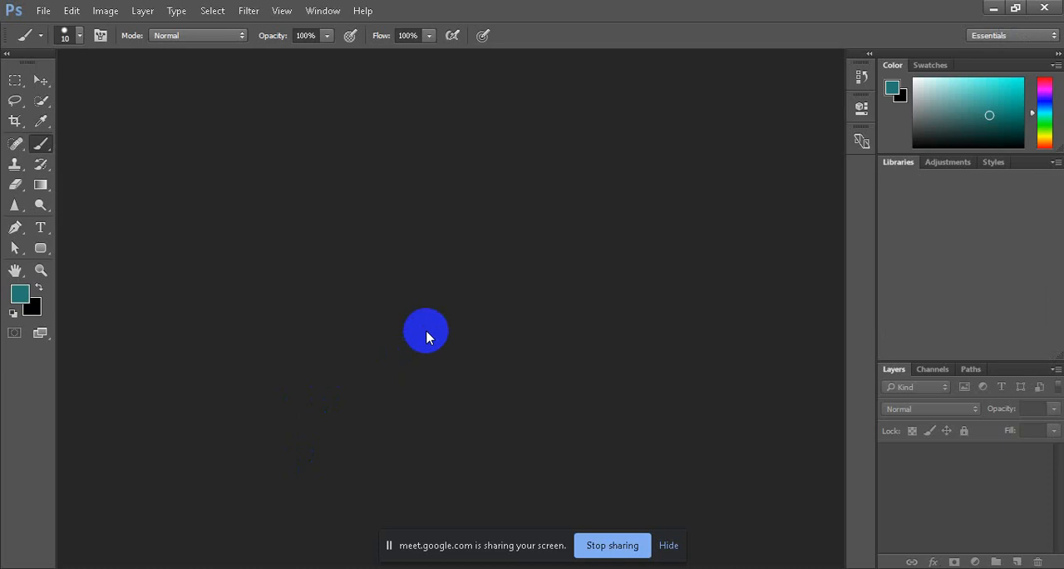
Step: Switch to Google Meet to turn the microphone back on, and return to Photoshop
{"action": "mouse_move", "coordinate": [363, 568]}
{"action": "left_click", "coordinate": [308, 551]}
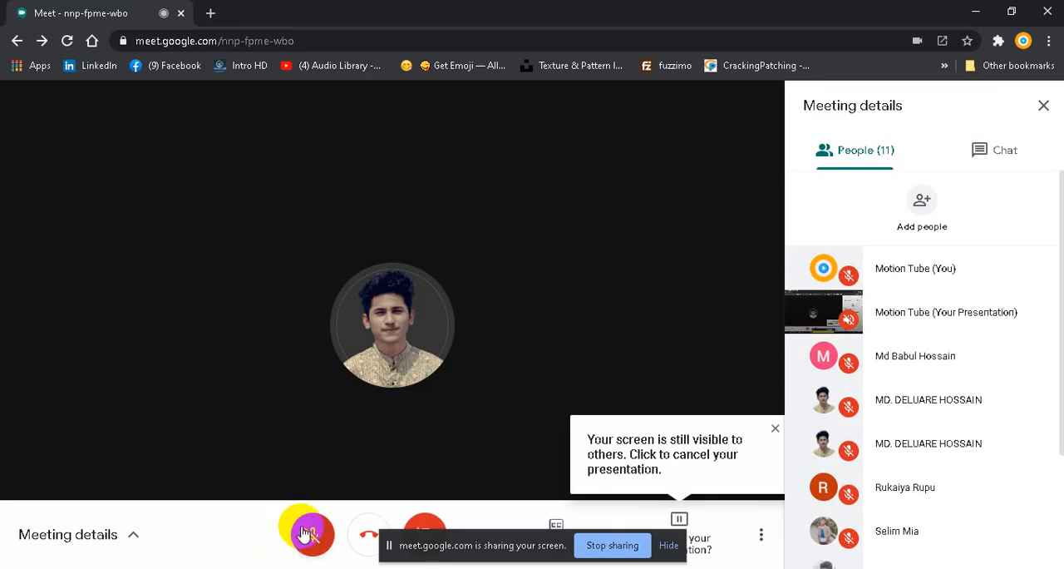
{"action": "left_click", "coordinate": [313, 532]}
{"action": "mouse_move", "coordinate": [243, 567]}
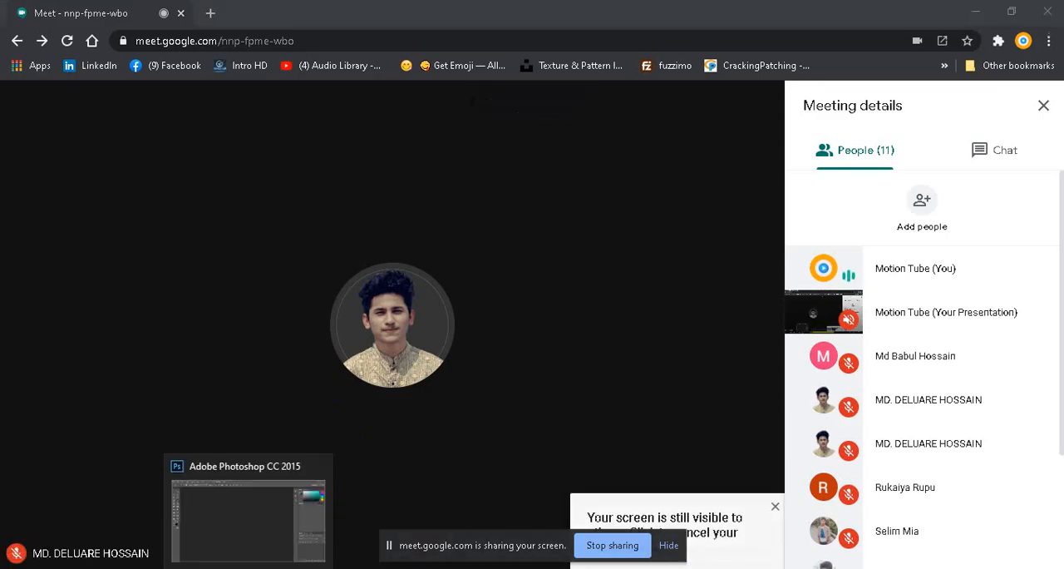
{"action": "left_click", "coordinate": [241, 515]}
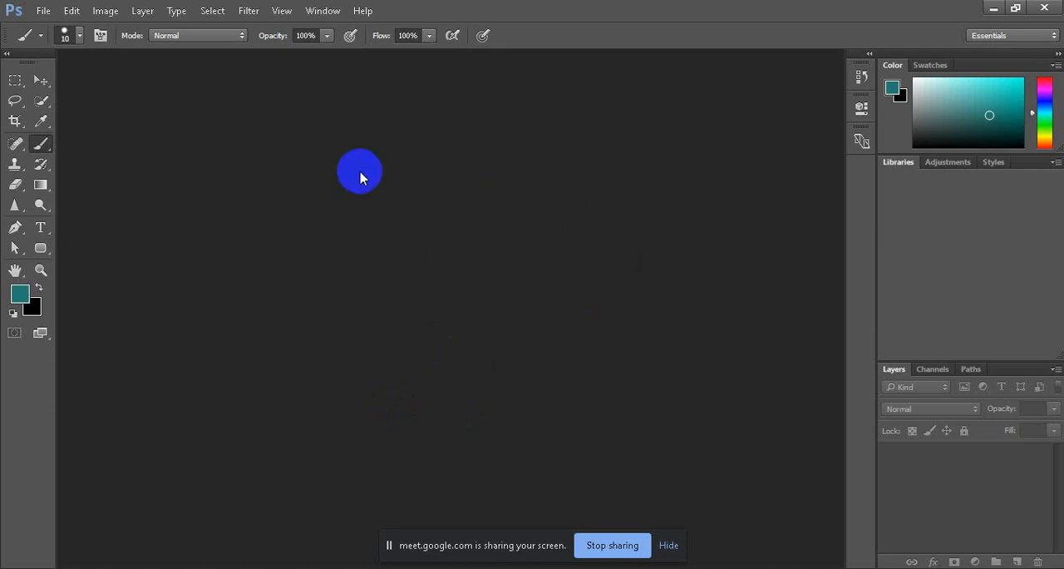
Step: Check the system speaker volume
{"action": "left_click", "coordinate": [933, 567]}
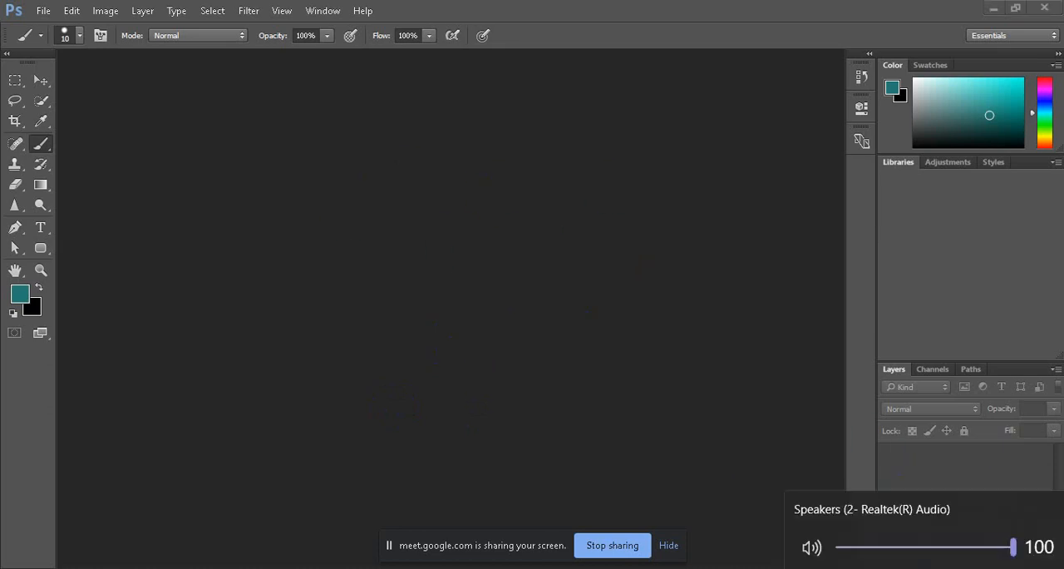
{"action": "left_click", "coordinate": [1014, 547]}
{"action": "left_click", "coordinate": [933, 567]}
Step: Switch to Google Meet to dismiss the notice about the screen still being visible, and return to Photoshop
{"action": "mouse_move", "coordinate": [368, 565]}
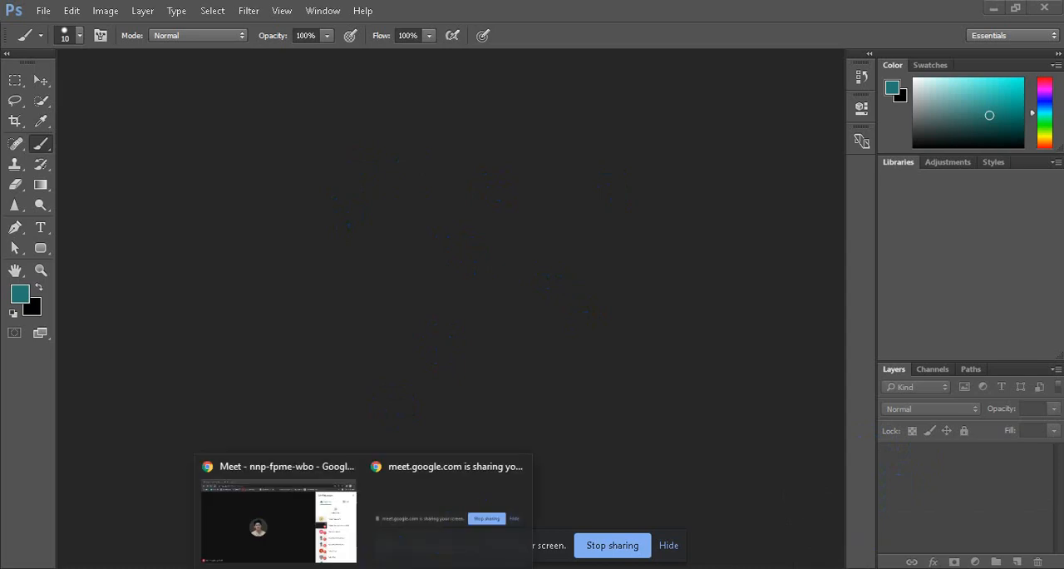
{"action": "left_click", "coordinate": [278, 521]}
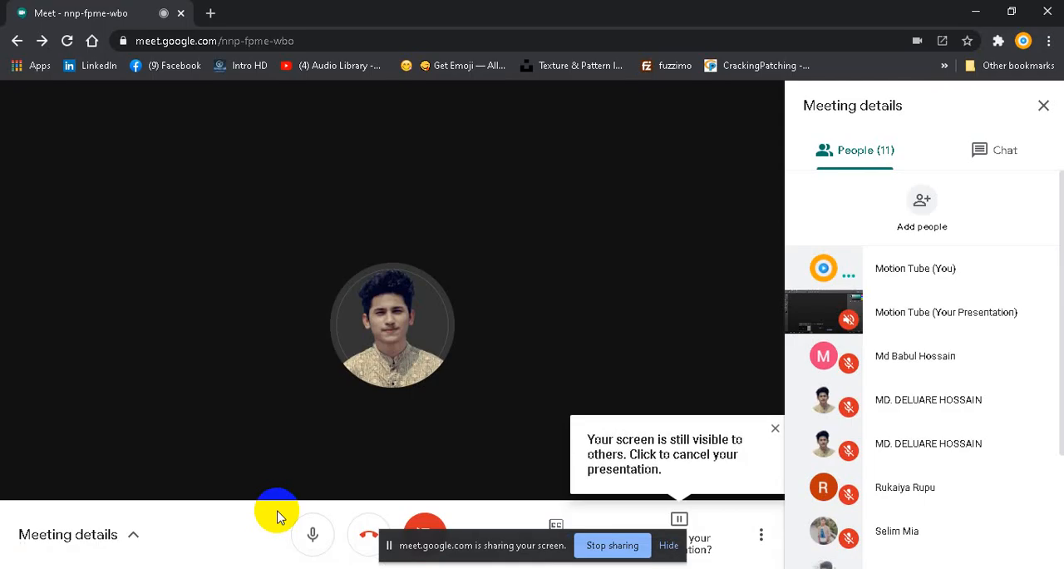
{"action": "left_click", "coordinate": [773, 431]}
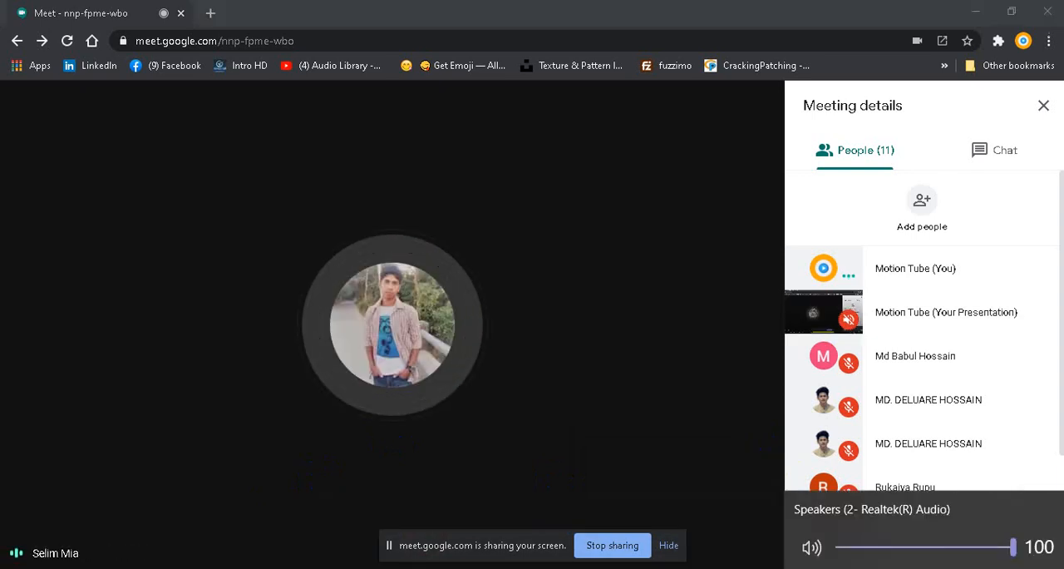
{"action": "left_click", "coordinate": [525, 434]}
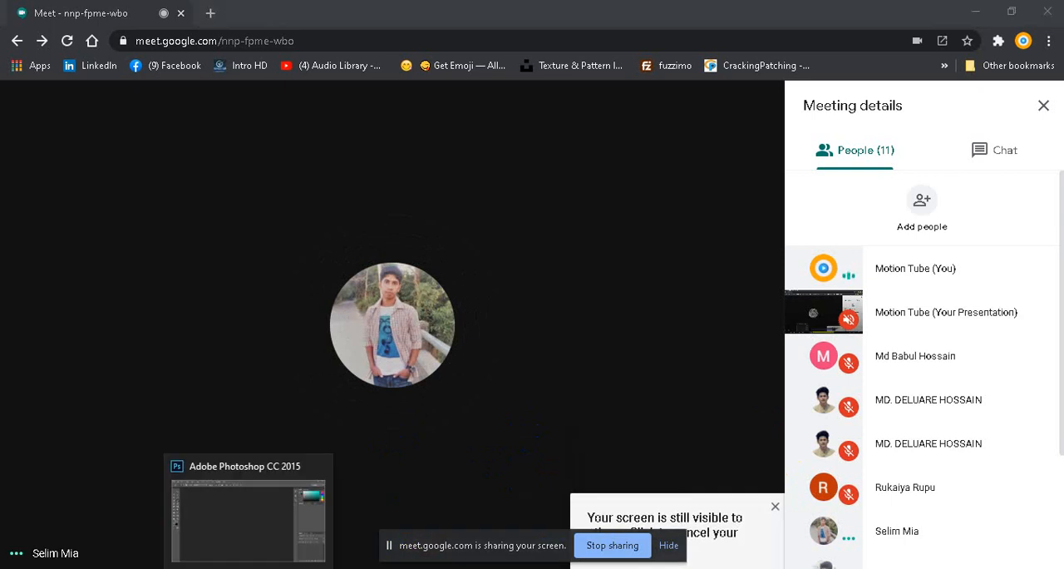
{"action": "left_click", "coordinate": [248, 566]}
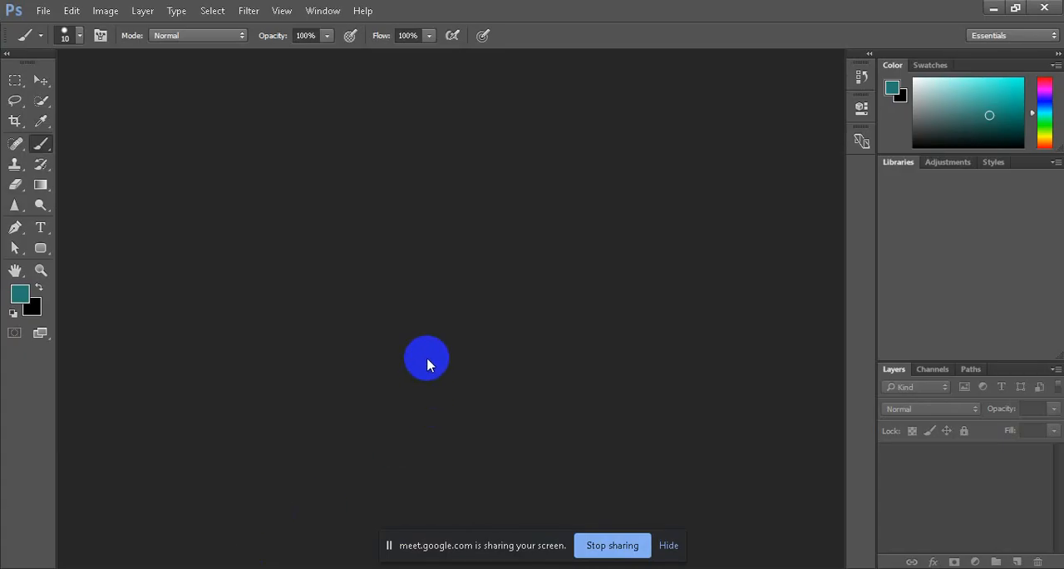
Step: Stop the current screen share and present the entire screen again in Google Meet
{"action": "left_click", "coordinate": [616, 552]}
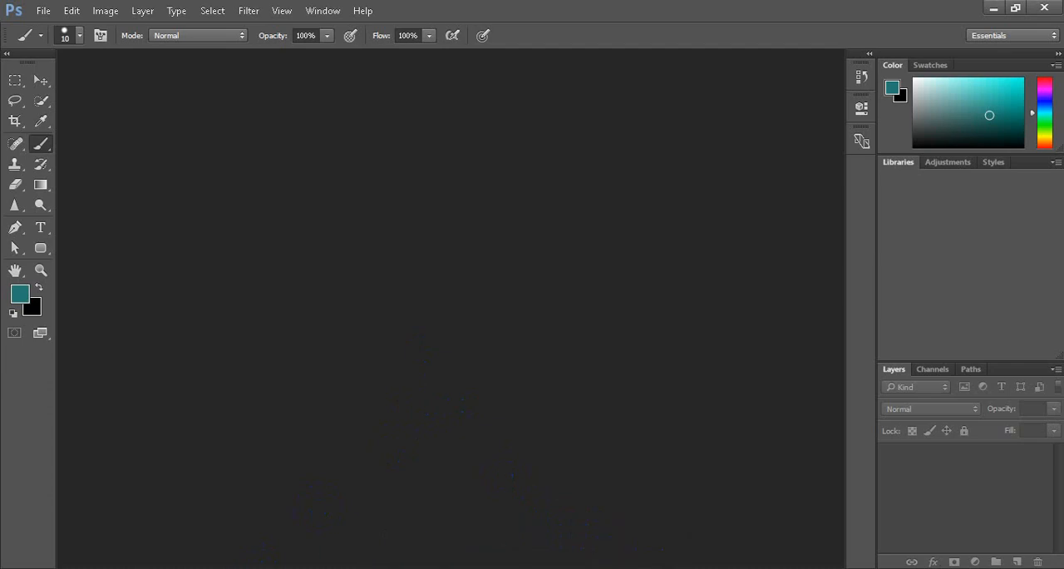
{"action": "mouse_move", "coordinate": [369, 562]}
{"action": "left_click", "coordinate": [370, 536]}
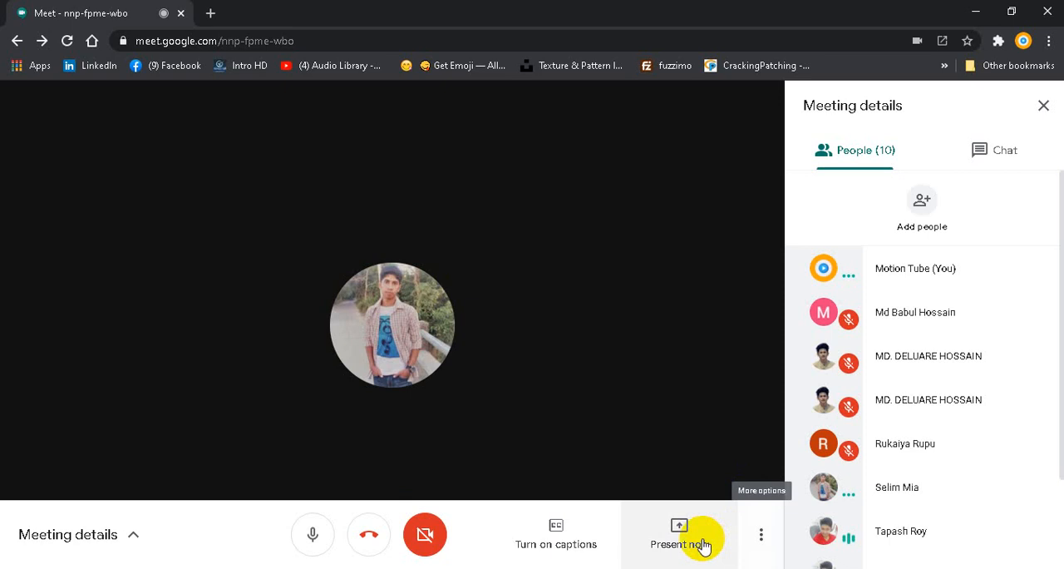
{"action": "left_click", "coordinate": [689, 538]}
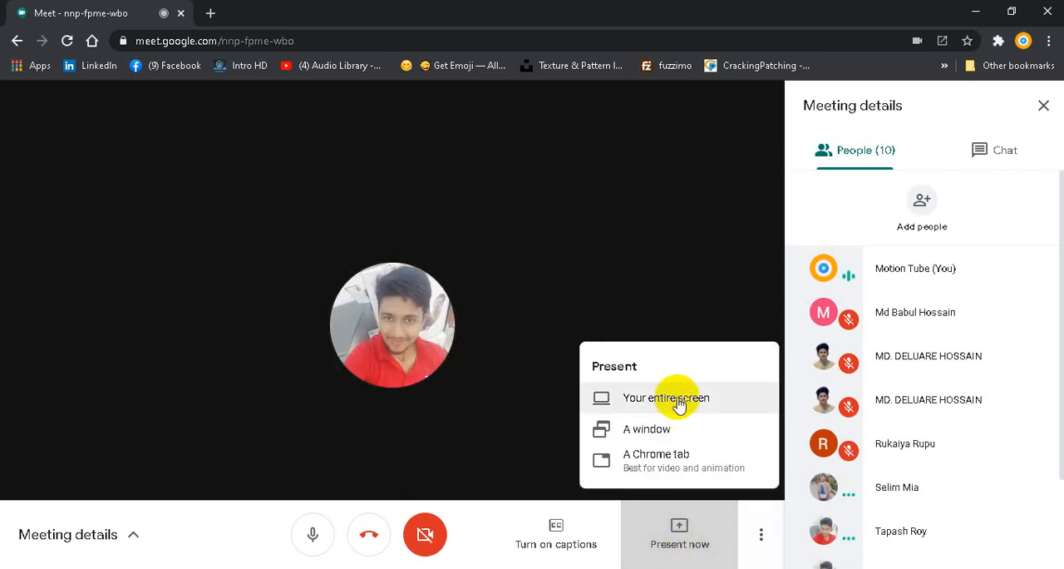
{"action": "left_click", "coordinate": [677, 400]}
{"action": "left_click", "coordinate": [427, 249]}
{"action": "left_click", "coordinate": [670, 379]}
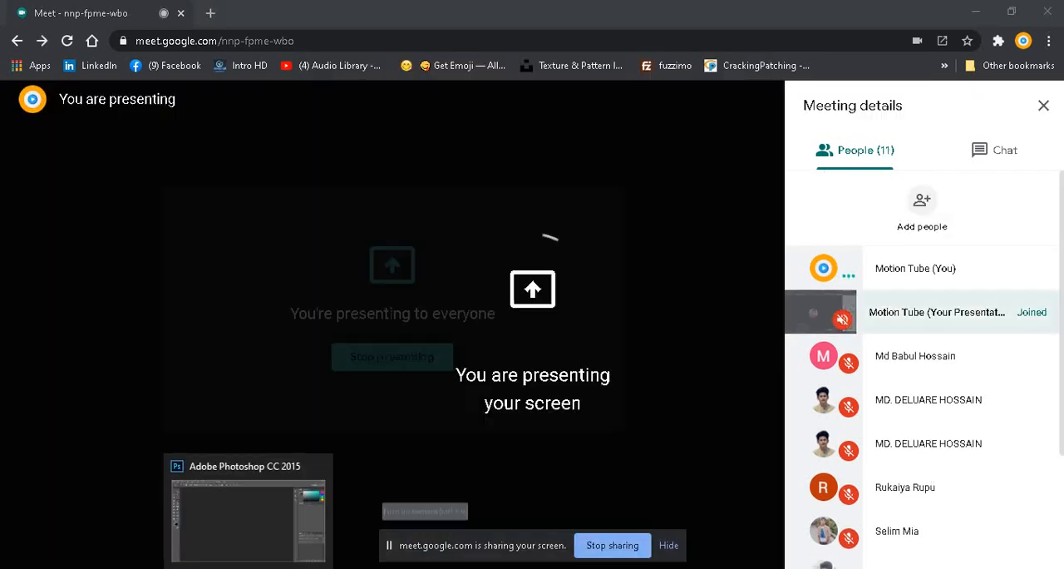
Step: Check the running presentation in Google Meet and switch to Photoshop
{"action": "left_click", "coordinate": [247, 567]}
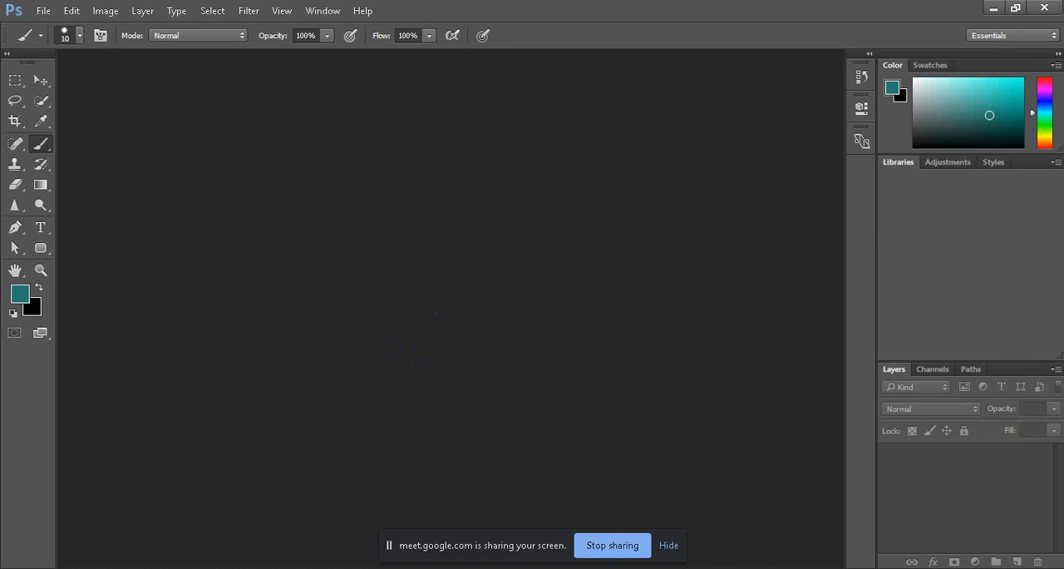
{"action": "mouse_move", "coordinate": [366, 565]}
{"action": "left_click", "coordinate": [332, 496]}
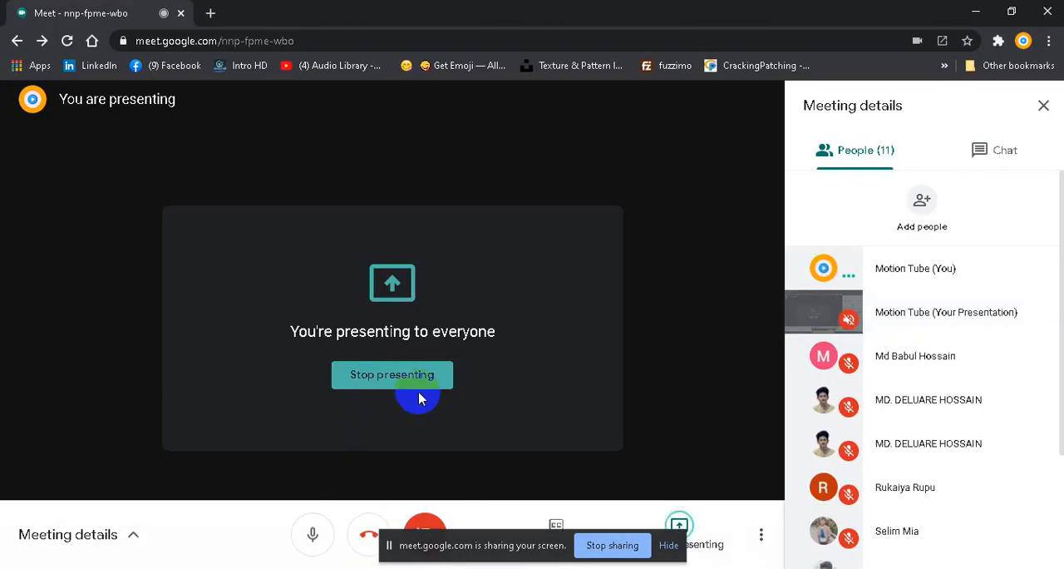
{"action": "left_click", "coordinate": [247, 567]}
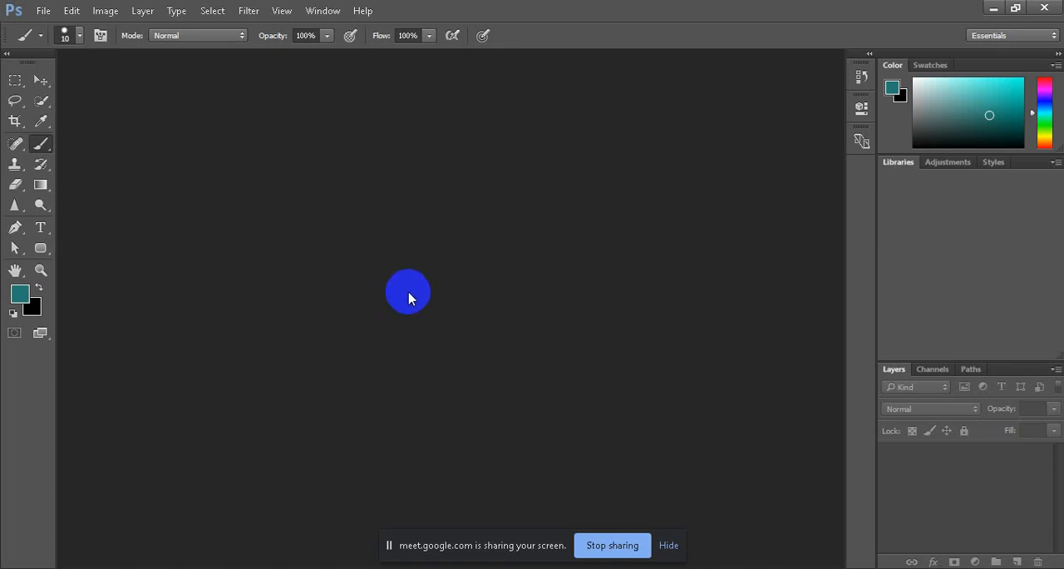
Step: Open the "me youtube" image from the NICE MEMORY folder on the Desktop
{"action": "left_click", "coordinate": [43, 11]}
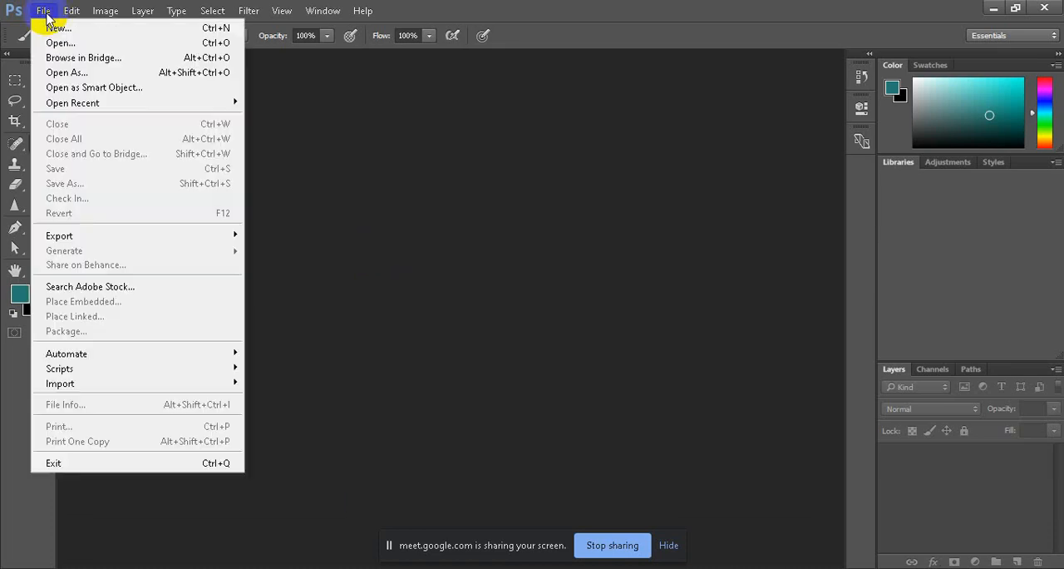
{"action": "left_click", "coordinate": [80, 46]}
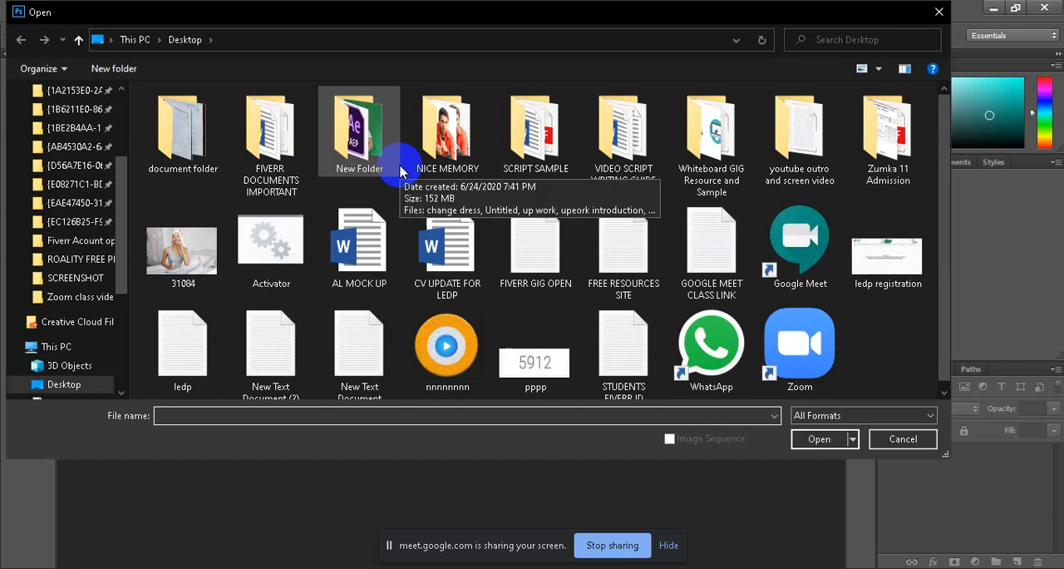
{"action": "double_click", "coordinate": [441, 129]}
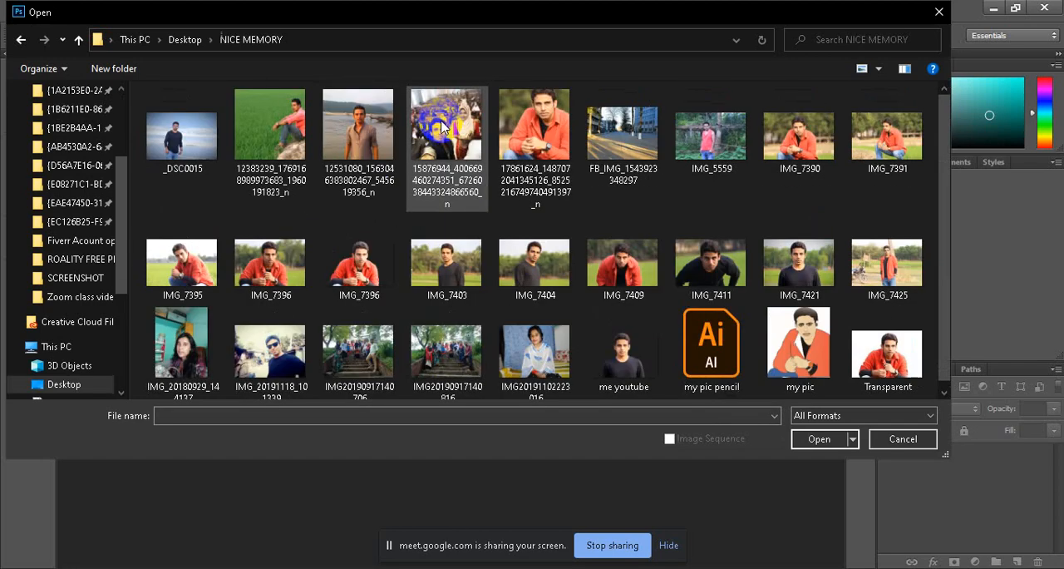
{"action": "left_click", "coordinate": [625, 374]}
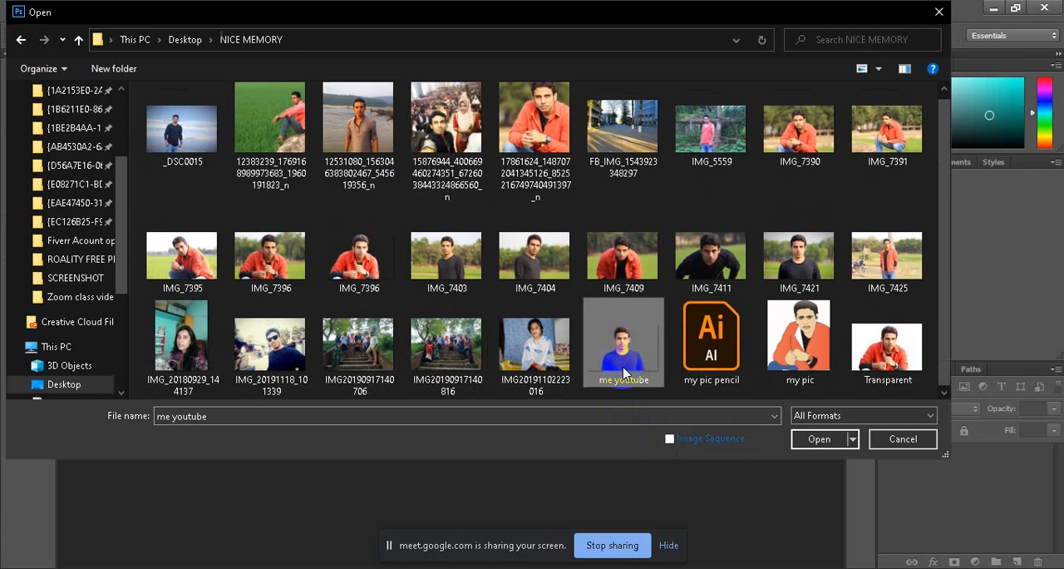
{"action": "left_click", "coordinate": [817, 438]}
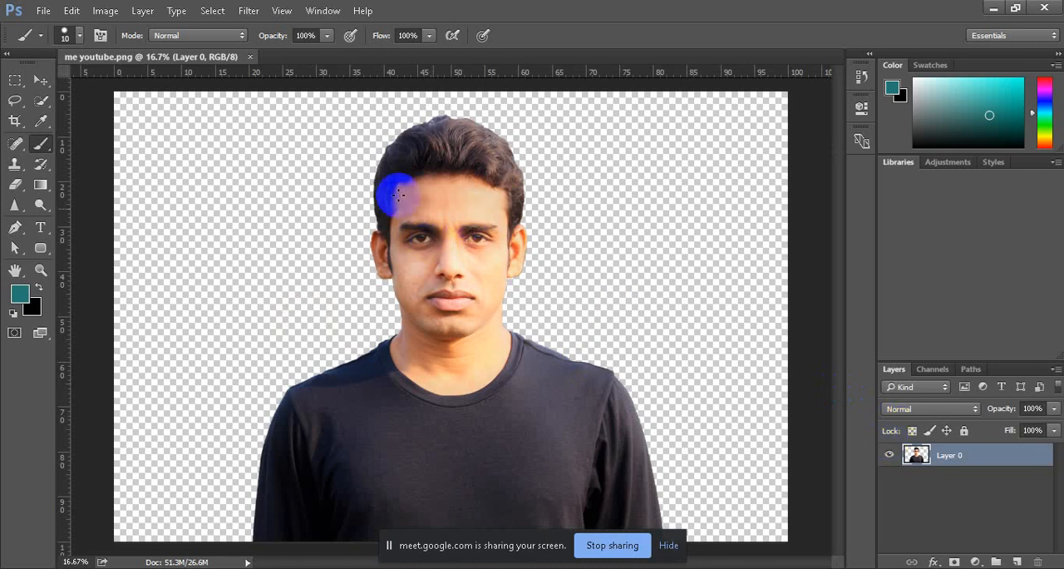
Step: Scale the cutout portrait to about 45% and place it in the lower-right corner of the canvas
{"action": "left_click", "coordinate": [40, 80]}
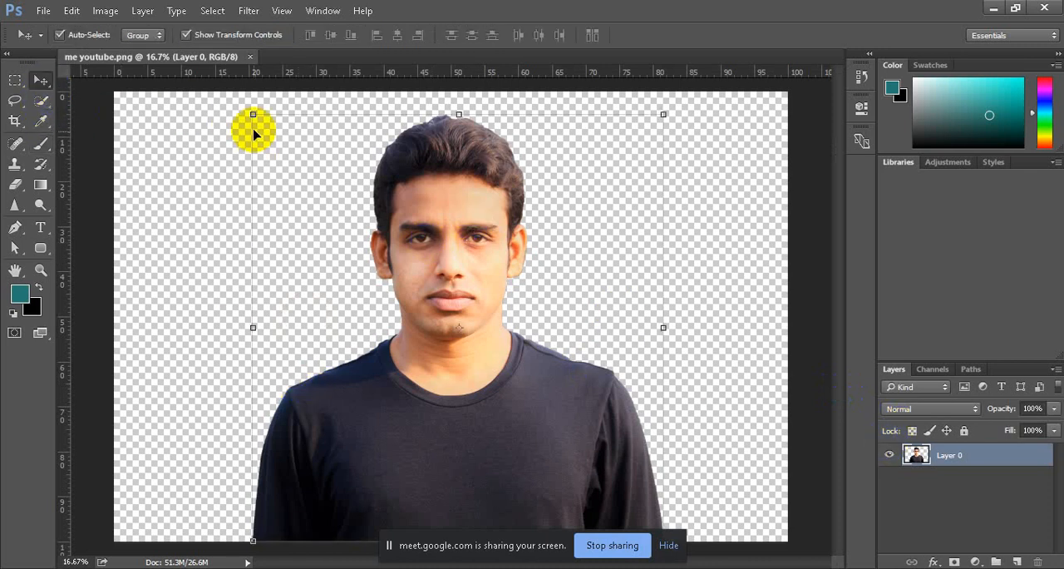
{"action": "left_click_drag", "start_coordinate": [251, 111], "coordinate": [520, 394]}
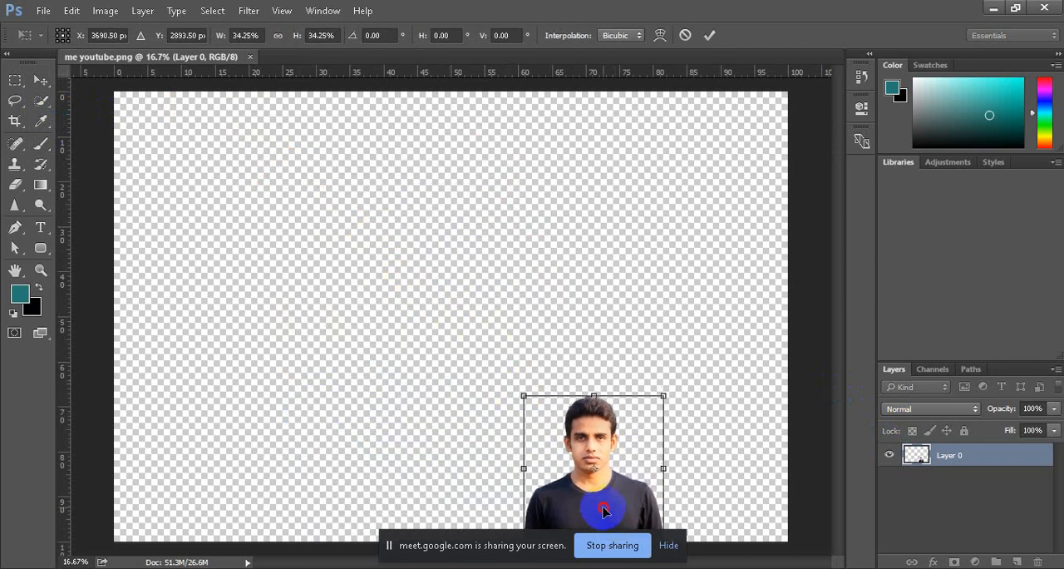
{"action": "left_click_drag", "start_coordinate": [606, 507], "coordinate": [727, 512]}
{"action": "left_click_drag", "start_coordinate": [647, 398], "coordinate": [603, 352]}
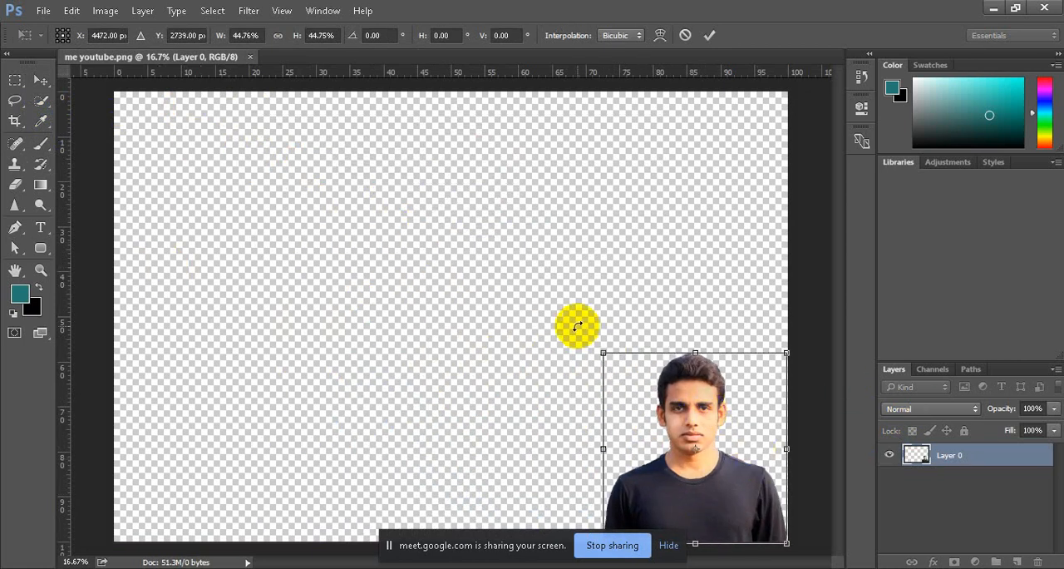
{"action": "left_click", "coordinate": [708, 34]}
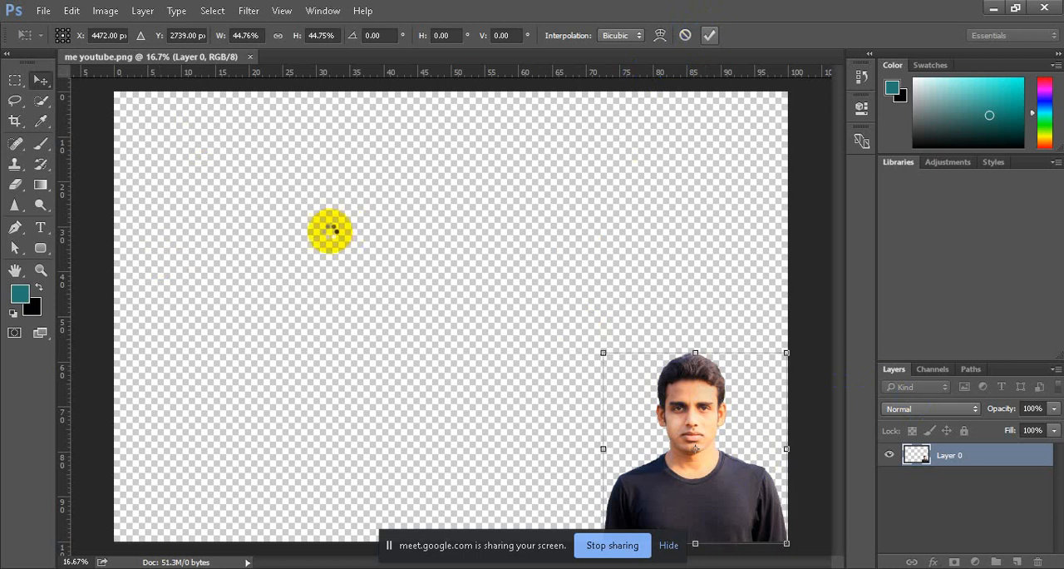
Step: Create a new 1280 x 720 pixel RGB document at 72 pixels/inch with a white background
{"action": "left_click", "coordinate": [43, 11]}
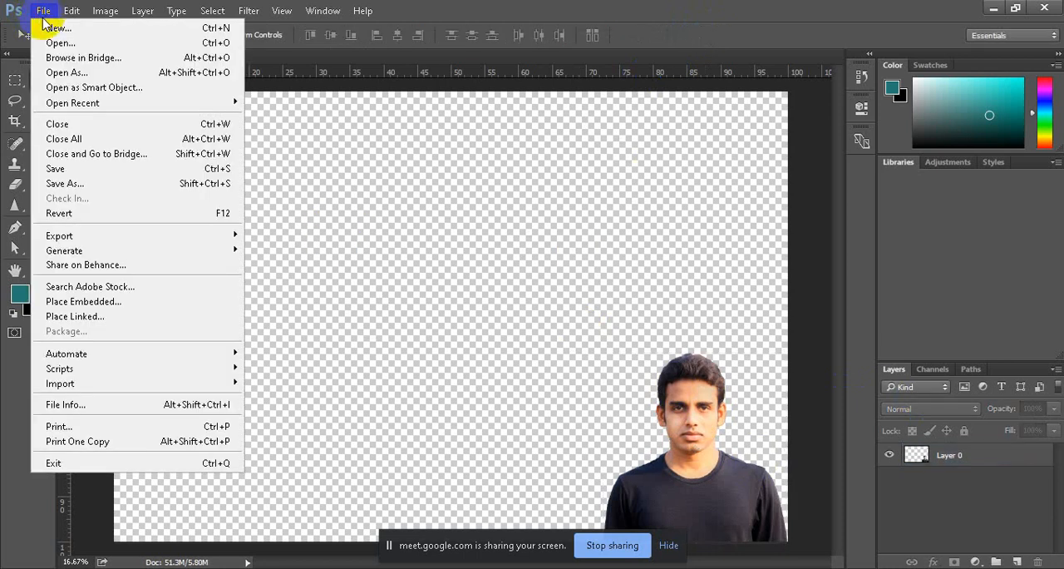
{"action": "left_click", "coordinate": [50, 27]}
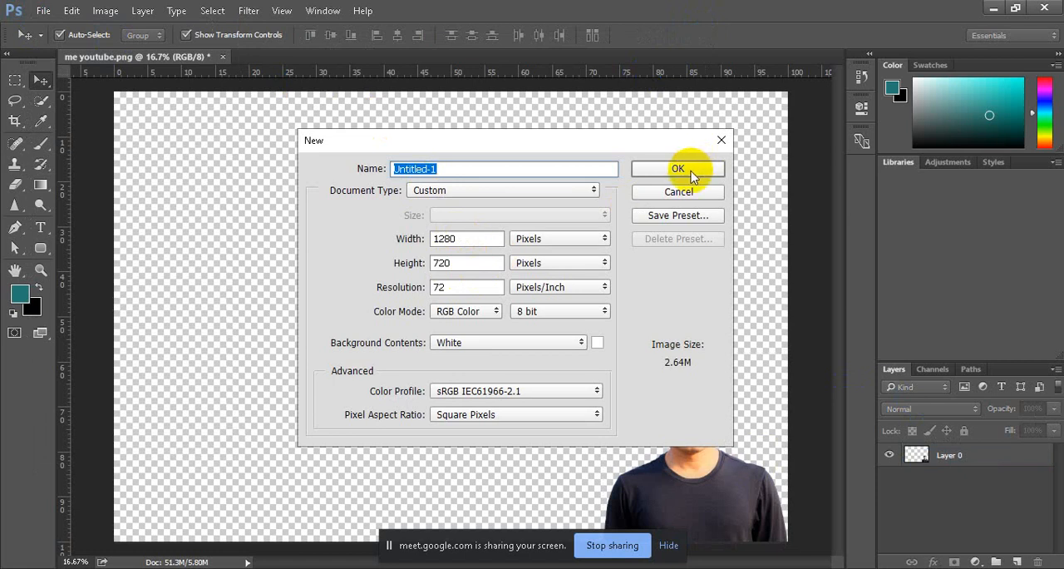
{"action": "left_click", "coordinate": [691, 173]}
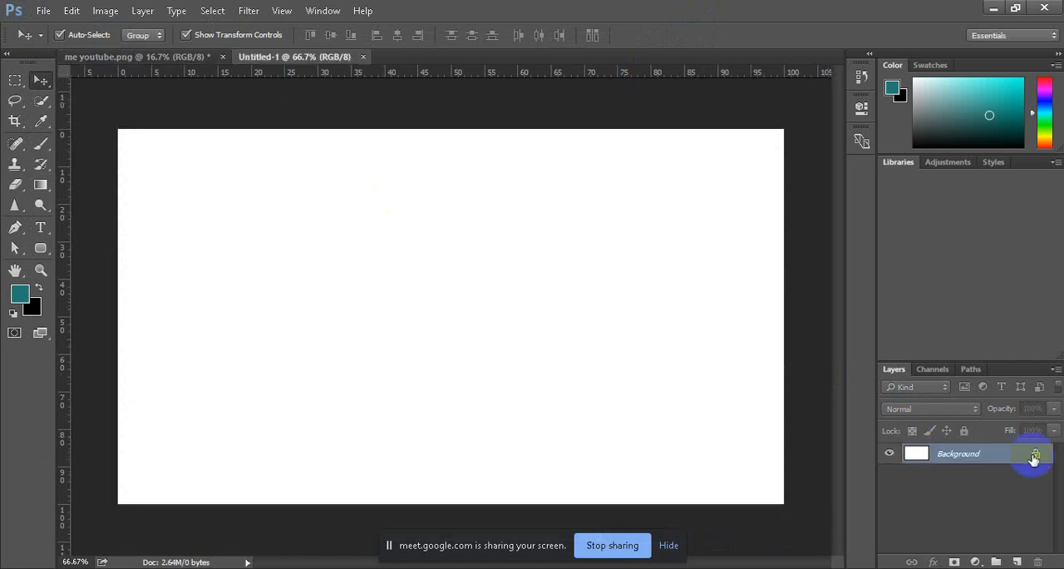
Step: Unlock the new document's Background layer and apply its transform unchanged, leaving nothing selected
{"action": "left_click", "coordinate": [1035, 455]}
{"action": "left_click", "coordinate": [632, 119]}
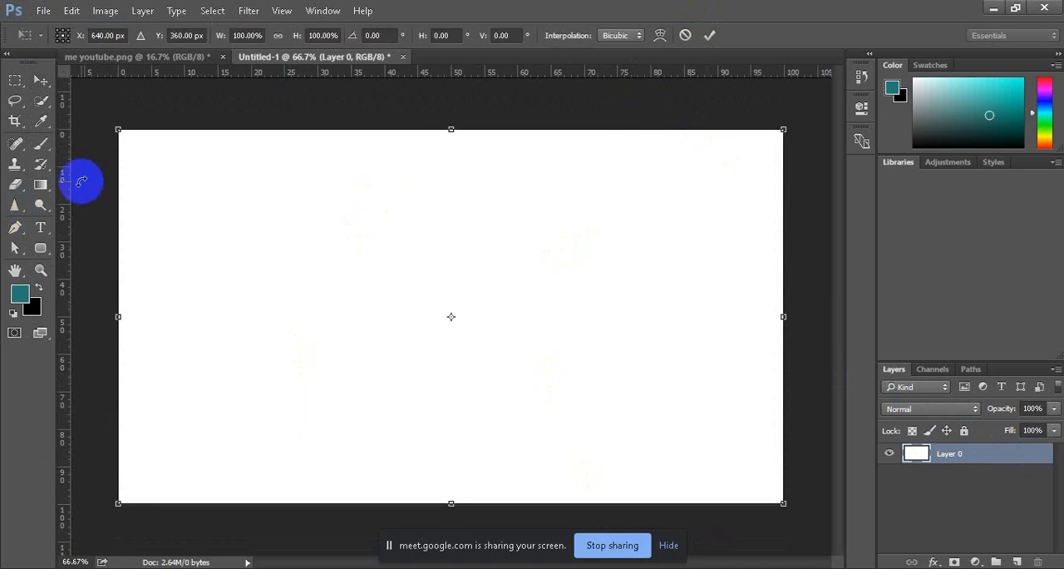
{"action": "left_click", "coordinate": [709, 37]}
{"action": "left_click", "coordinate": [638, 108]}
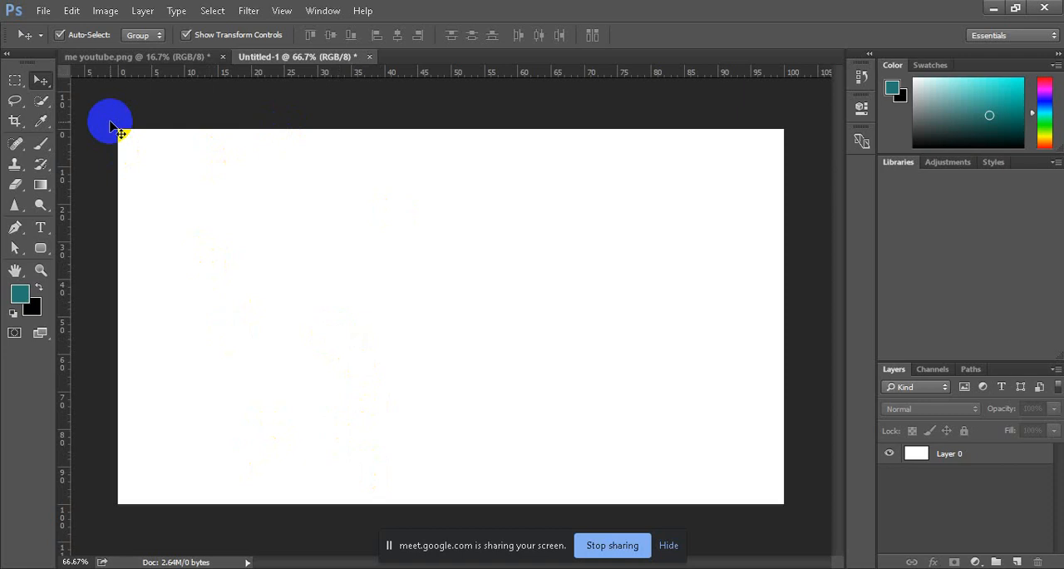
Step: Copy the cutout portrait from "me youtube.png" into the Untitled-1 document and scale it down into the canvas's lower-right corner
{"action": "left_click", "coordinate": [117, 59]}
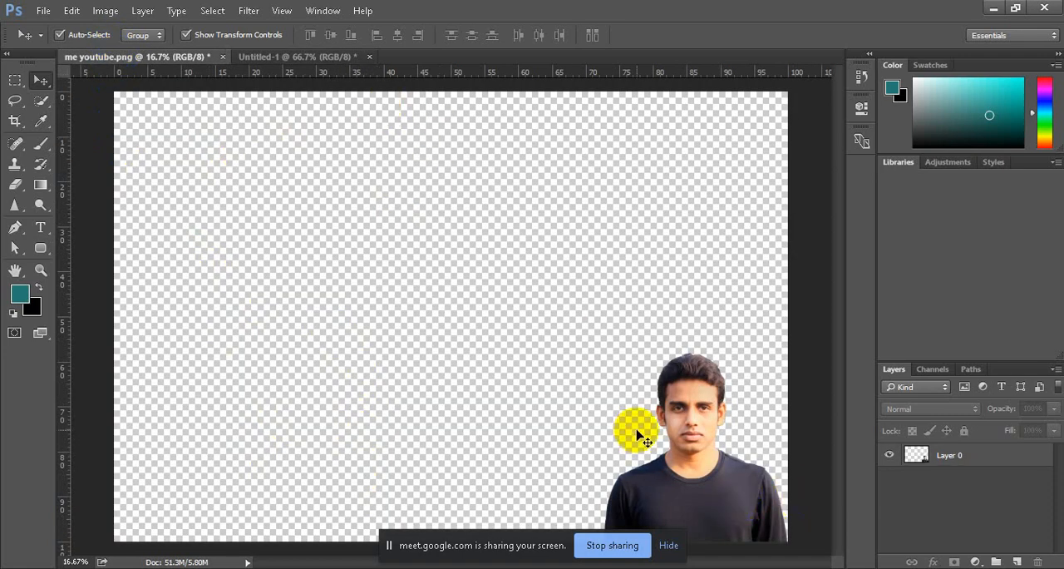
{"action": "mouse_move", "coordinate": [680, 439]}
{"action": "left_mouse_down"}
{"action": "mouse_move", "coordinate": [421, 159]}
{"action": "mouse_move", "coordinate": [308, 57]}
{"action": "mouse_move", "coordinate": [724, 541]}
{"action": "mouse_move", "coordinate": [711, 441]}
{"action": "mouse_move", "coordinate": [530, 343]}
{"action": "left_mouse_up"}
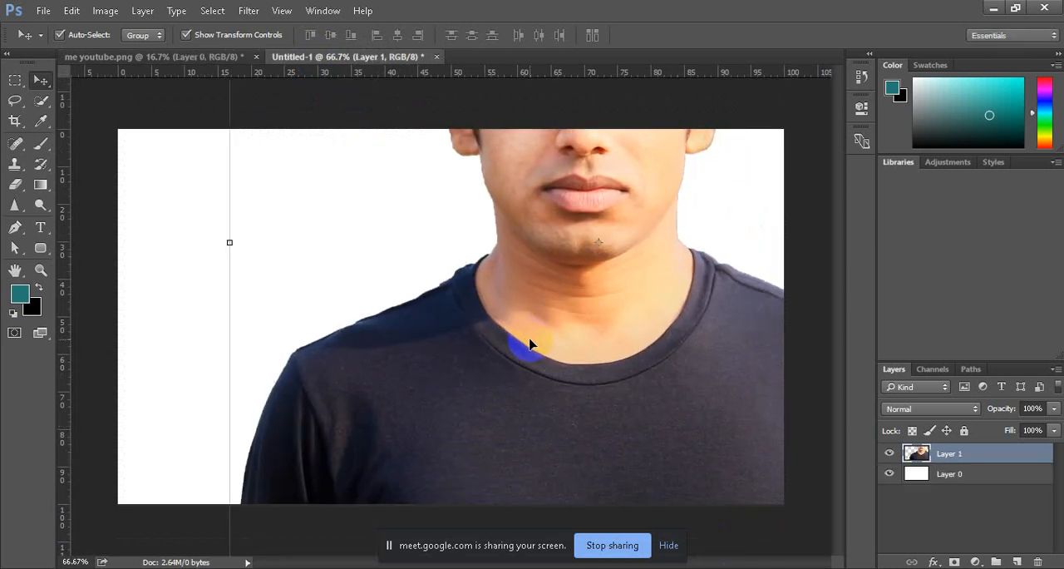
{"action": "key", "text": "ctrl+0"}
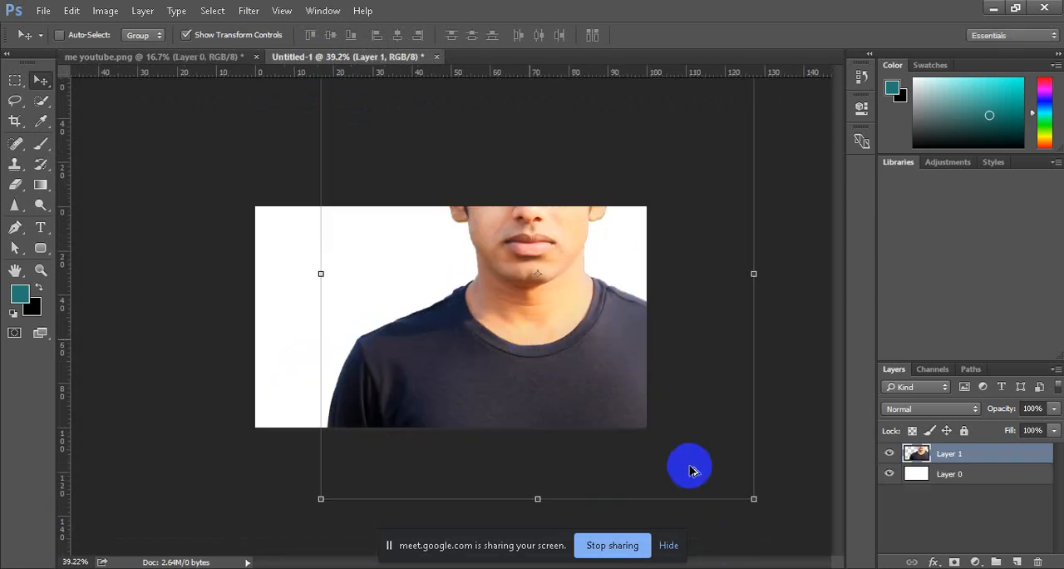
{"action": "left_click_drag", "start_coordinate": [751, 498], "coordinate": [487, 239]}
{"action": "left_click_drag", "start_coordinate": [427, 171], "coordinate": [577, 368]}
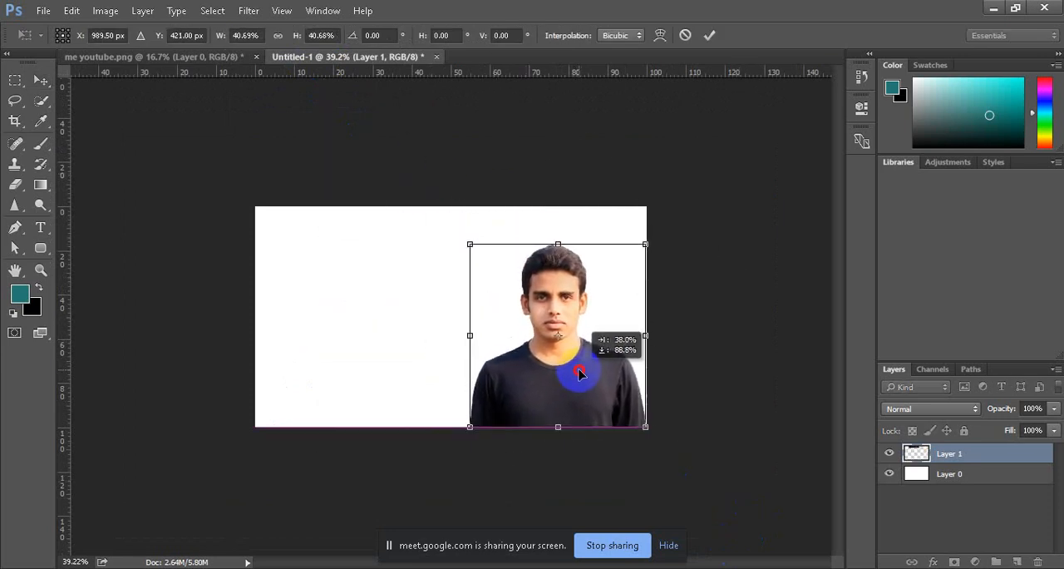
{"action": "left_click_drag", "start_coordinate": [468, 240], "coordinate": [529, 326]}
{"action": "left_click", "coordinate": [709, 35]}
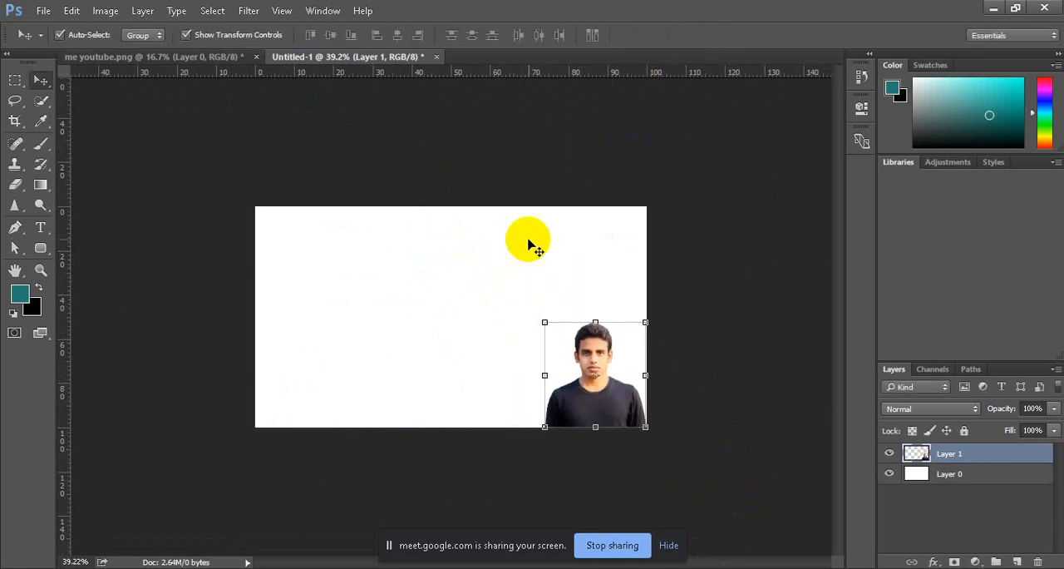
{"action": "left_click", "coordinate": [195, 142]}
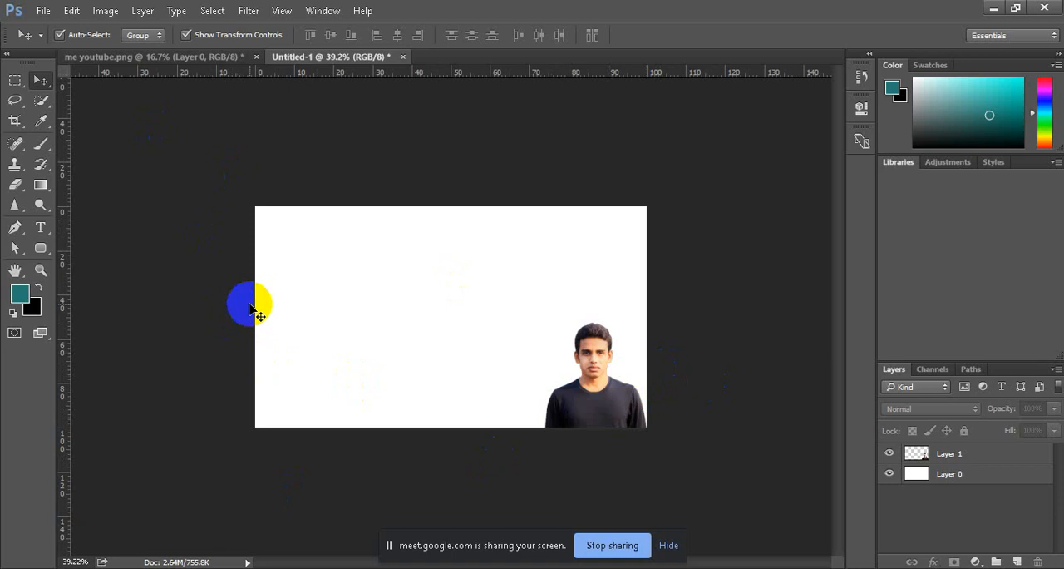
Step: Switch to the desktop and open the FIVERR GIG OPEN text file
{"action": "left_click", "coordinate": [994, 8]}
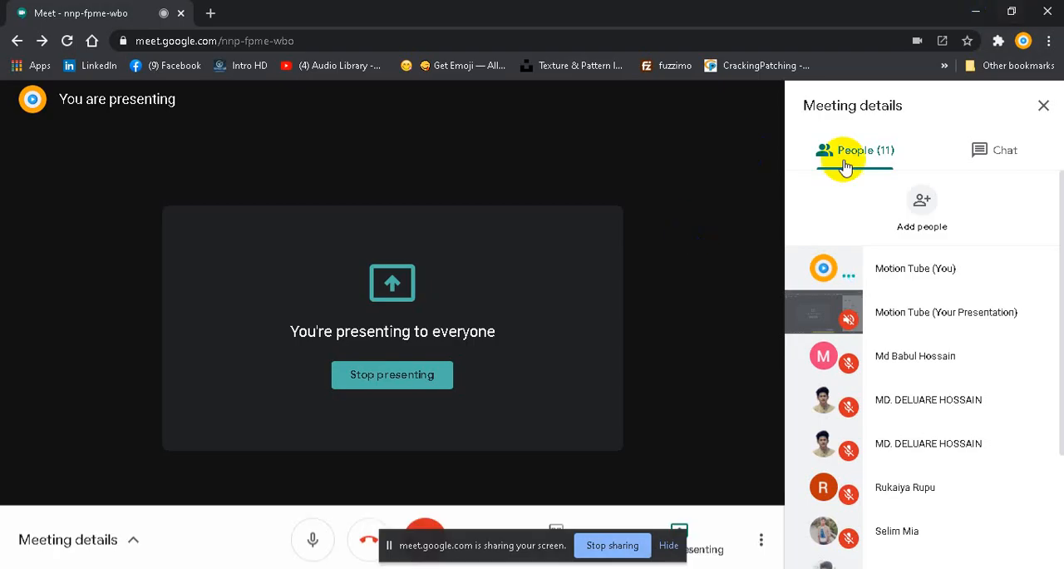
{"action": "left_click", "coordinate": [976, 12]}
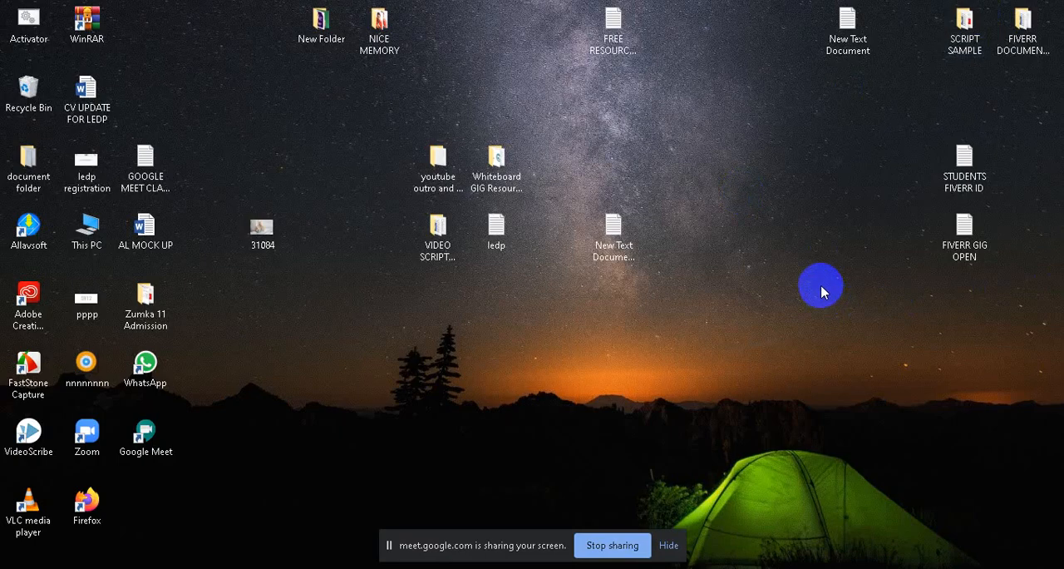
{"action": "double_click", "coordinate": [966, 241]}
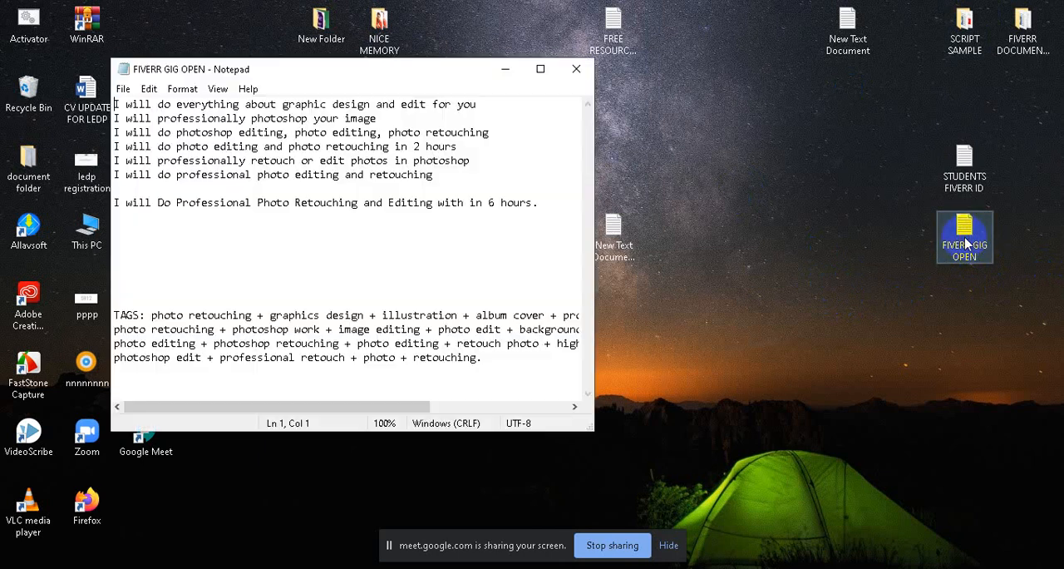
Step: Switch to the Google Meet call, mute the microphone and unmute it again
{"action": "mouse_move", "coordinate": [363, 567]}
{"action": "left_click", "coordinate": [333, 552]}
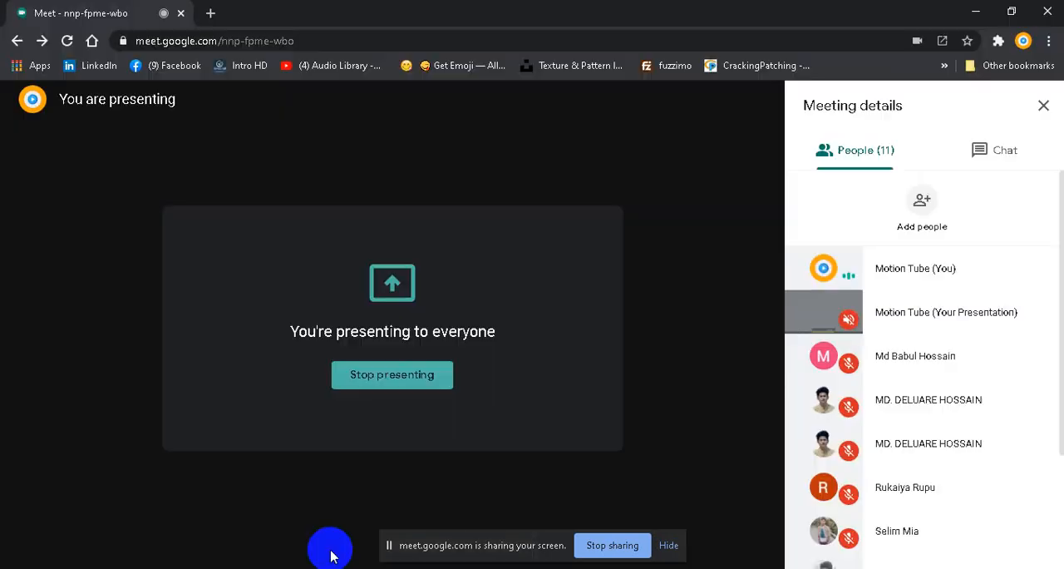
{"action": "left_click", "coordinate": [317, 536]}
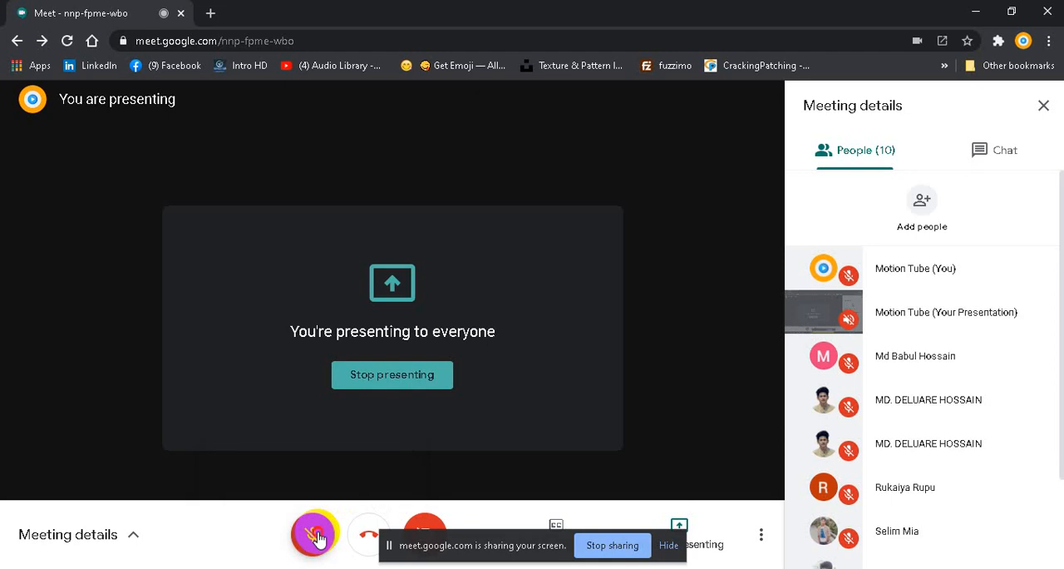
{"action": "left_click", "coordinate": [315, 534]}
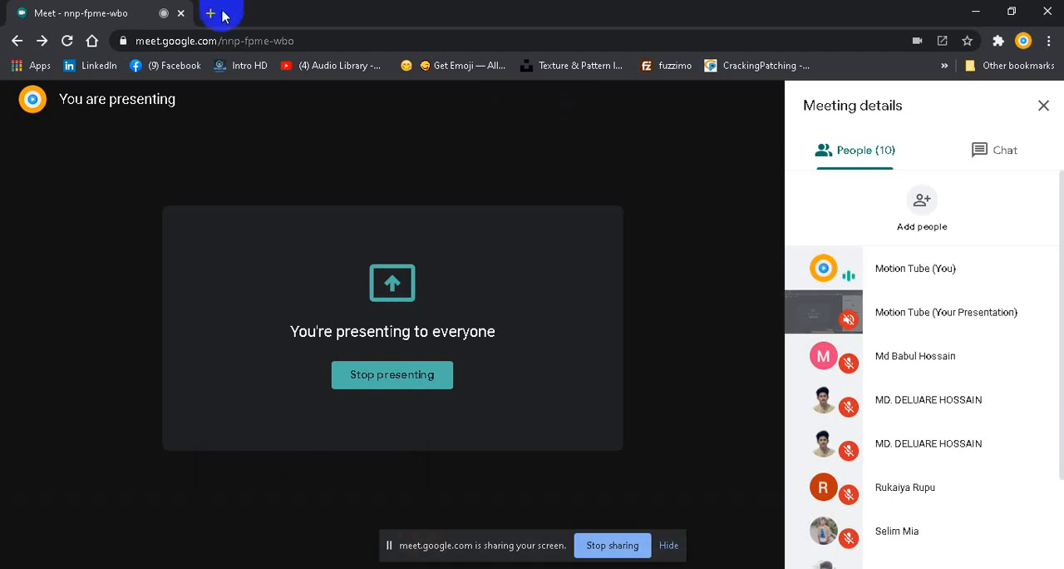
Step: Return to the FIVERR GIG OPEN file and read its gig titles and tags in the maximized window
{"action": "left_click", "coordinate": [983, 11]}
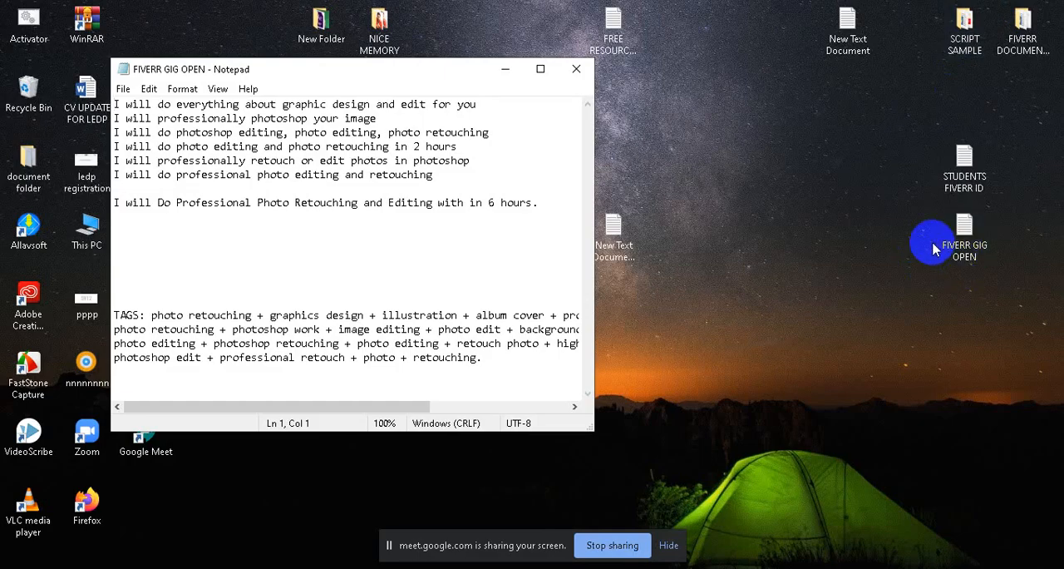
{"action": "left_click", "coordinate": [540, 73]}
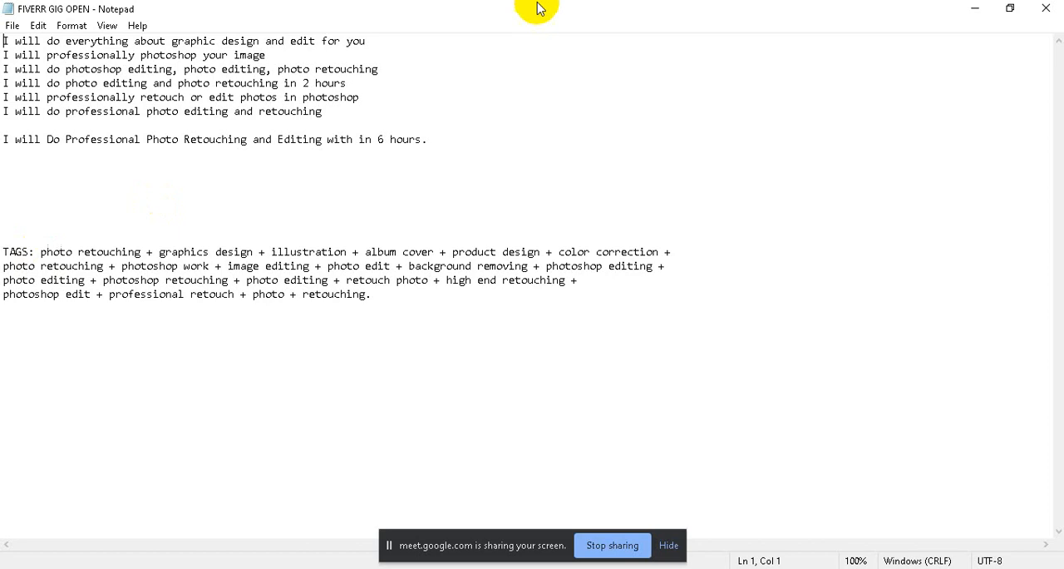
{"action": "left_click", "coordinate": [975, 8]}
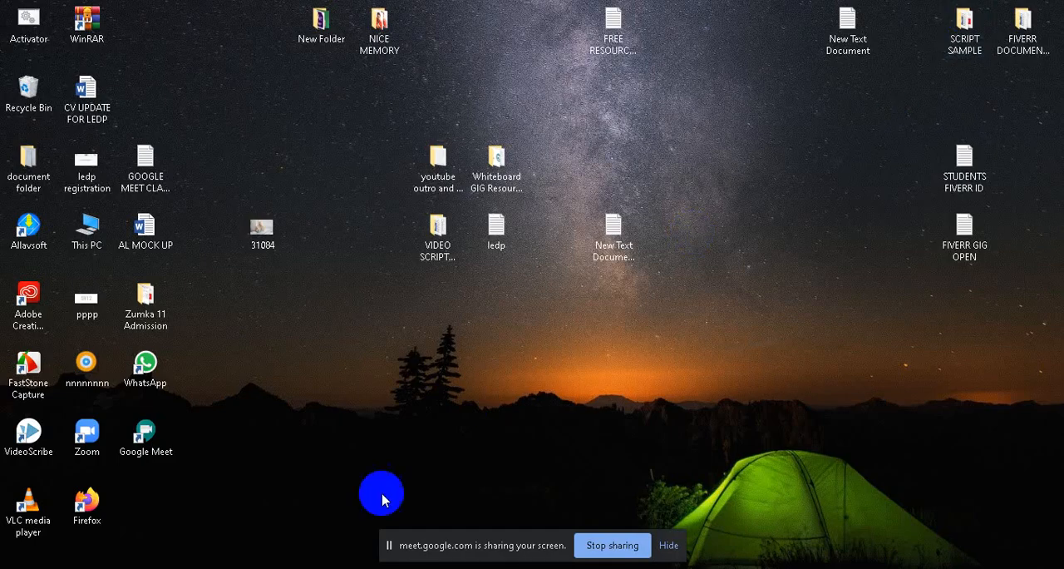
Step: Switch to Photoshop and add the text "Professional Photo Retouching" in 62.03 pt Microsoft Tai Le Bold to the upper part of the canvas
{"action": "left_click", "coordinate": [249, 568]}
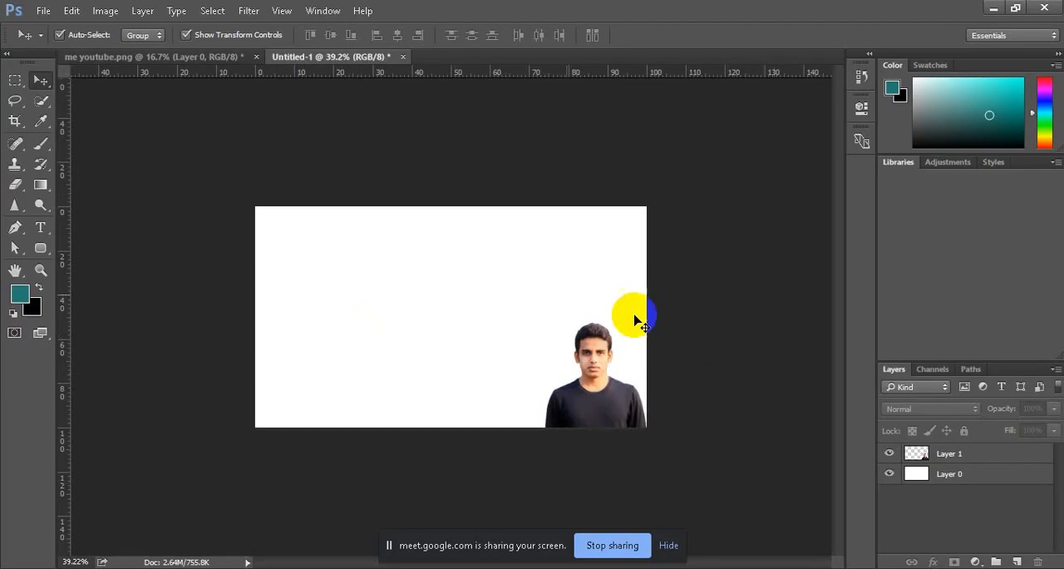
{"action": "left_click", "coordinate": [41, 228]}
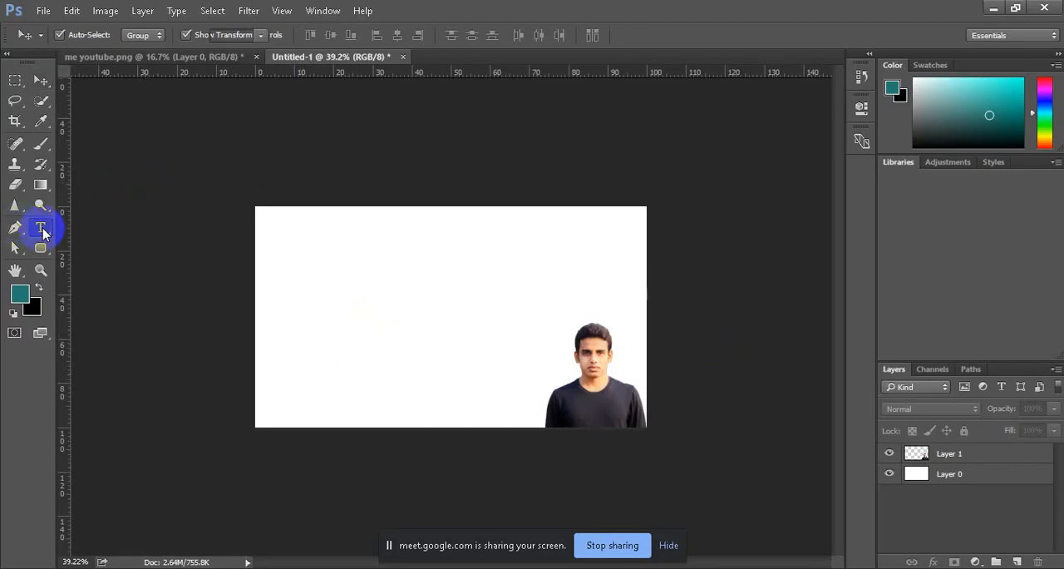
{"action": "left_click", "coordinate": [309, 260]}
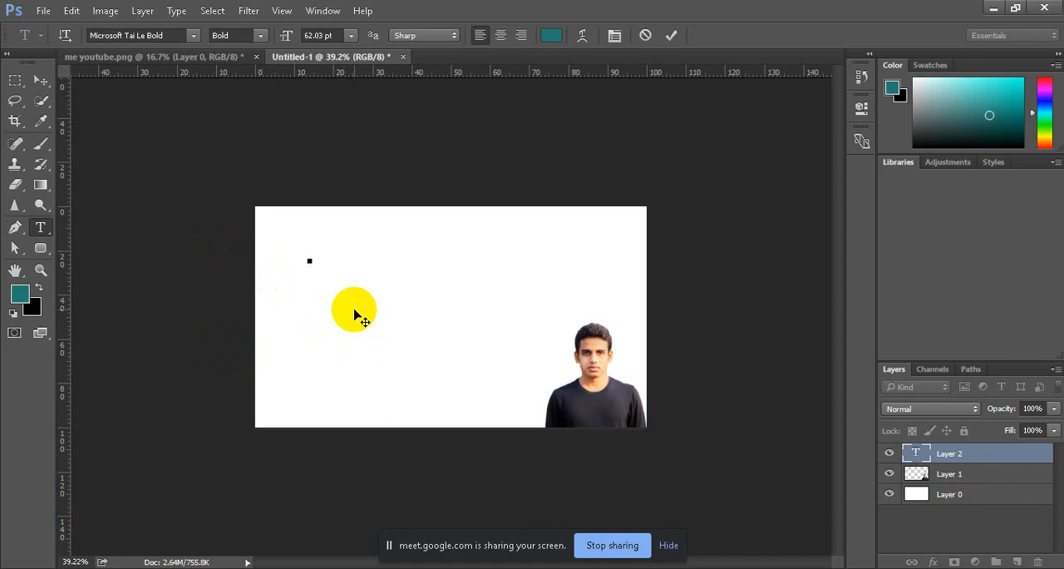
{"action": "type", "text": "Professiona"}
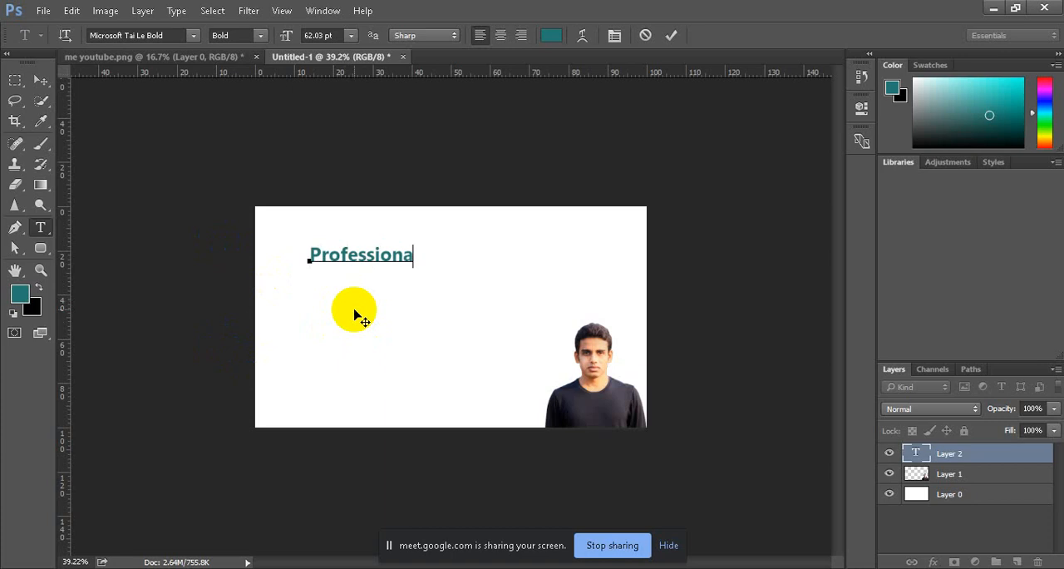
{"action": "type", "text": "l Photo "}
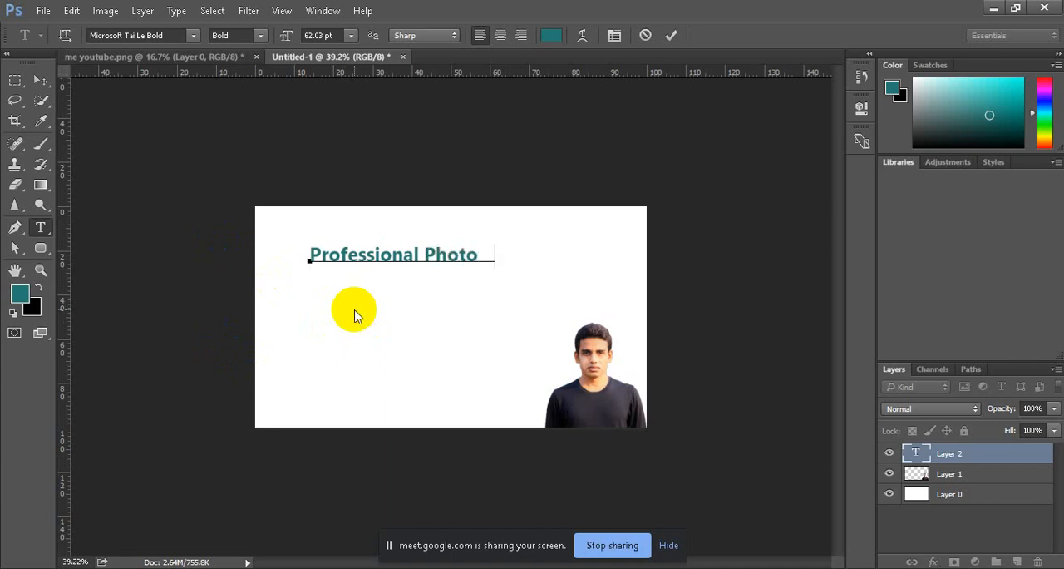
{"action": "type", "text": "Reto "}
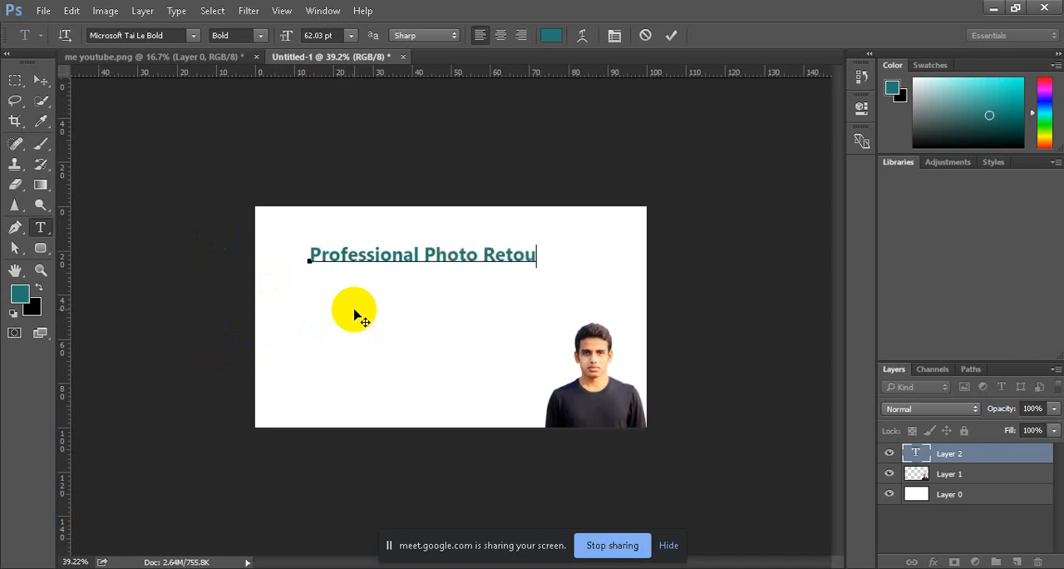
{"action": "type", "text": "uching"}
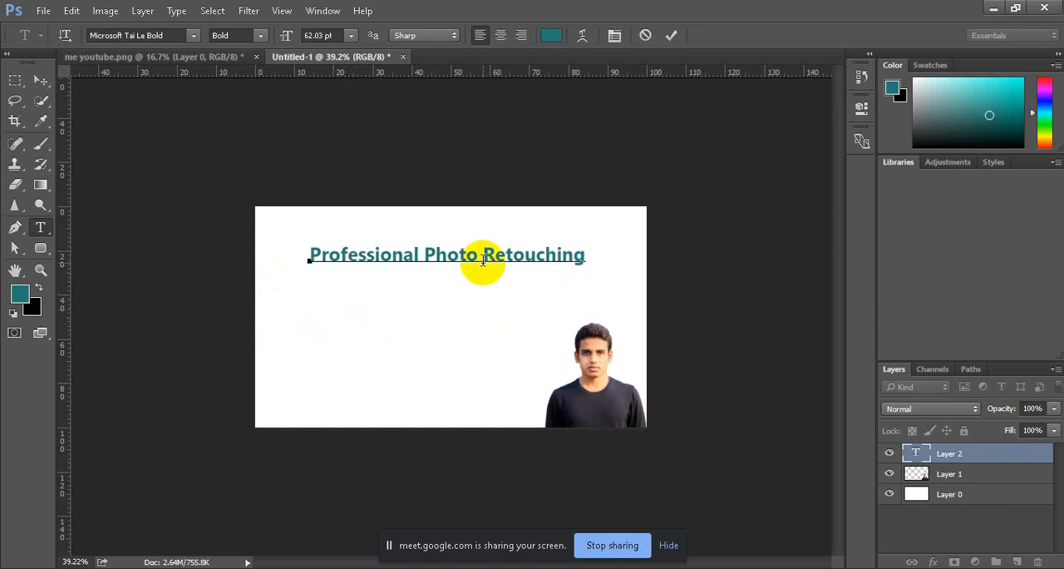
Step: Break the heading into two lines after "Professional" and indent the first line so it sits centred above "Photo Retouching"
{"action": "left_click", "coordinate": [421, 255]}
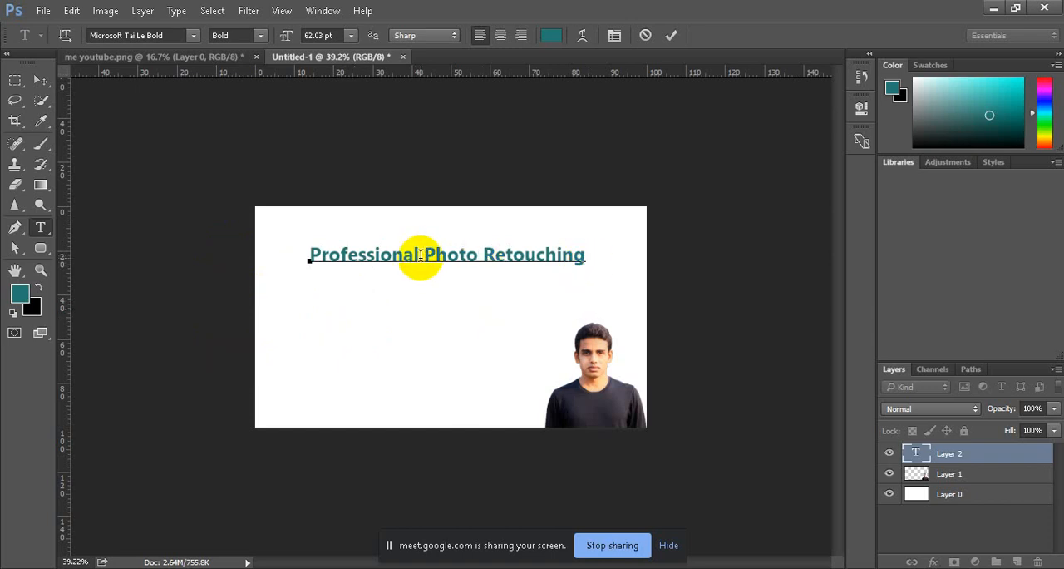
{"action": "key", "text": "Return"}
{"action": "left_click", "coordinate": [310, 255]}
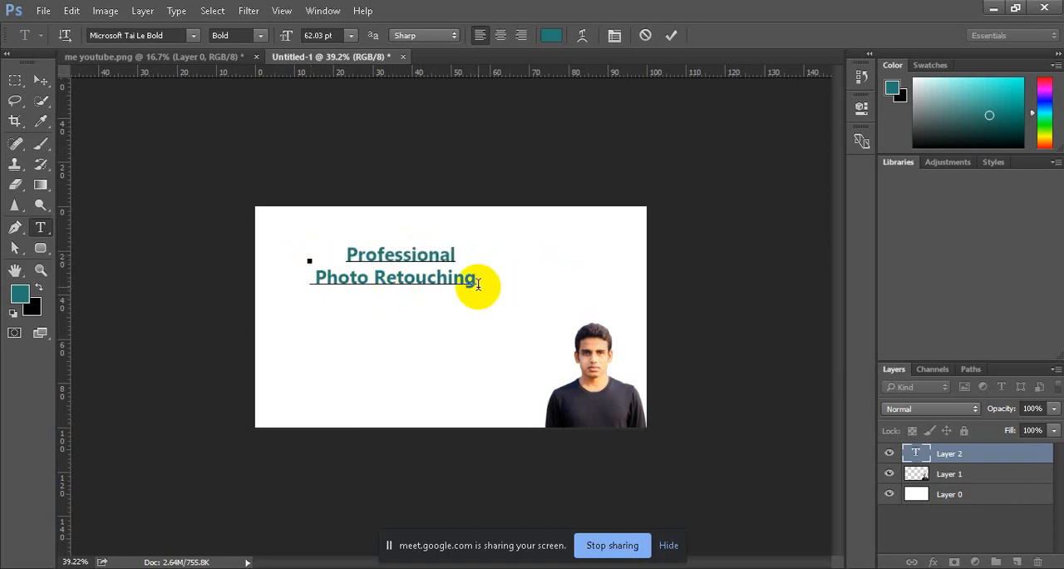
{"action": "mouse_move", "coordinate": [474, 281]}
{"action": "left_mouse_down"}
{"action": "mouse_move", "coordinate": [312, 275]}
{"action": "mouse_move", "coordinate": [297, 249]}
{"action": "left_mouse_up"}
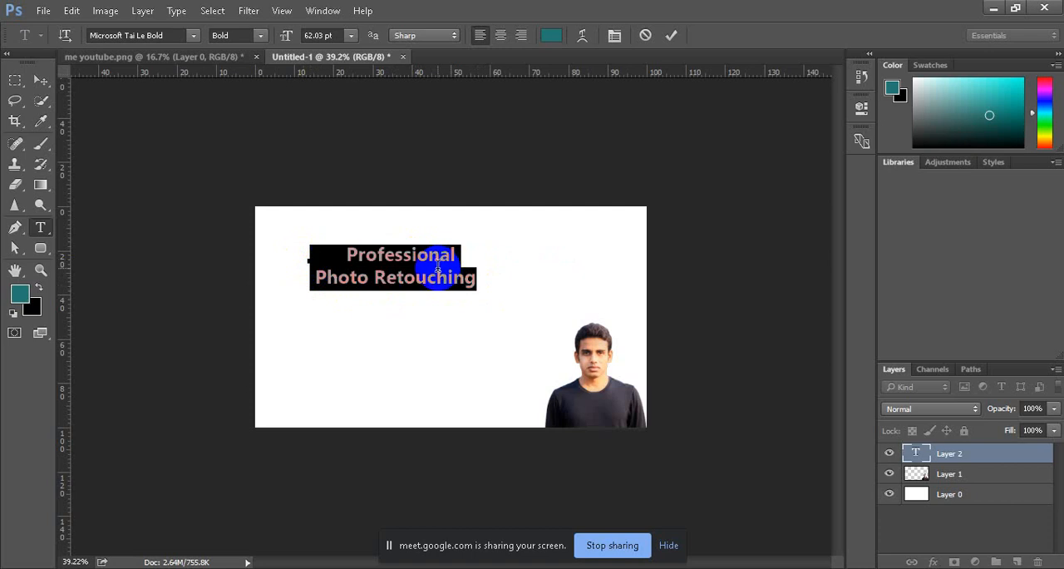
{"action": "left_click", "coordinate": [670, 34]}
{"action": "left_click", "coordinate": [397, 266]}
Step: Enlarge the two-line heading to about 115% and reposition it in the upper-middle area of the canvas
{"action": "left_click", "coordinate": [40, 80]}
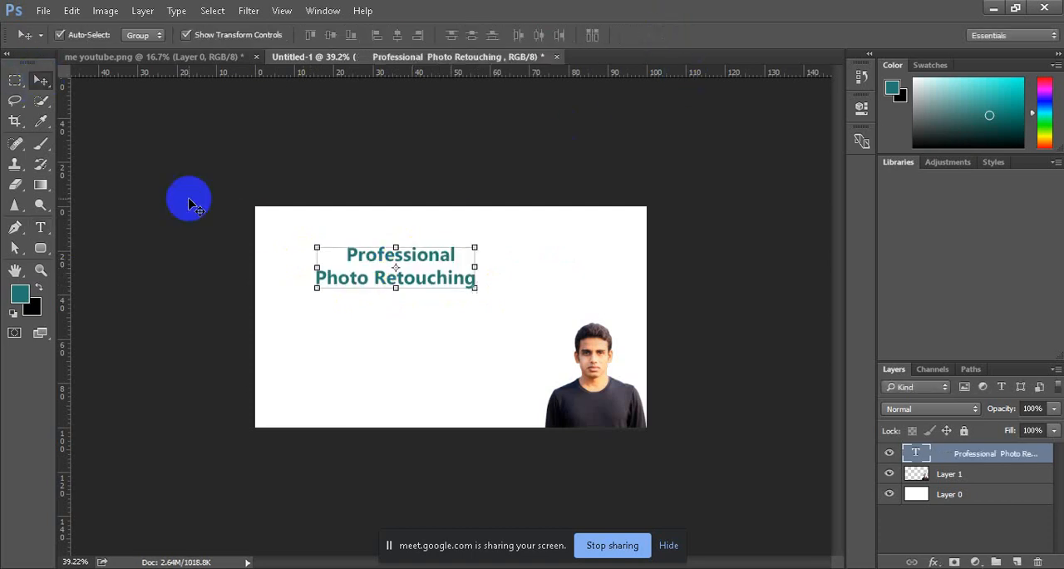
{"action": "mouse_move", "coordinate": [413, 258]}
{"action": "left_mouse_down"}
{"action": "mouse_move", "coordinate": [408, 340]}
{"action": "mouse_move", "coordinate": [413, 259]}
{"action": "left_mouse_up"}
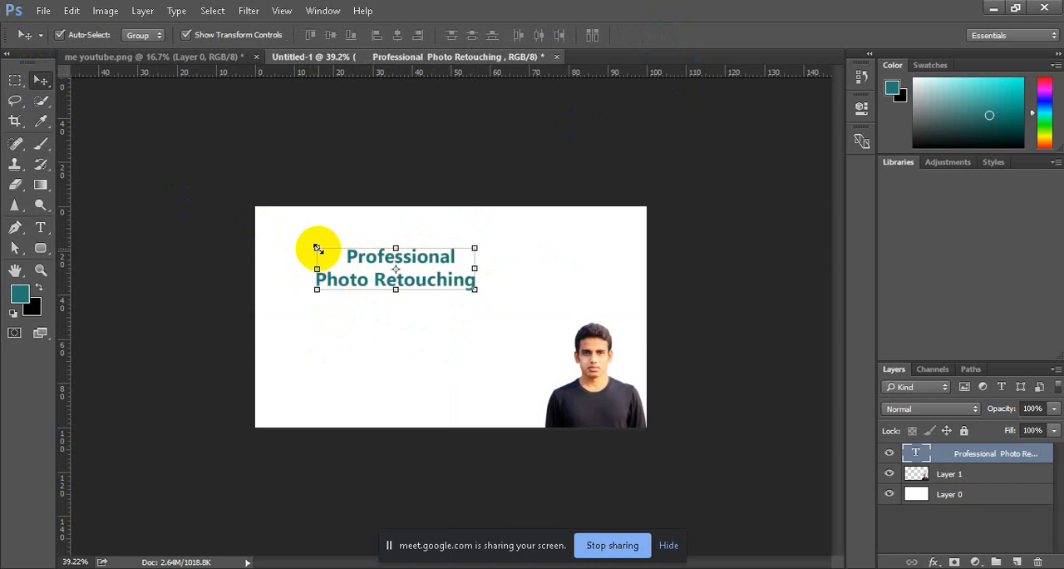
{"action": "left_click_drag", "start_coordinate": [317, 248], "coordinate": [290, 230]}
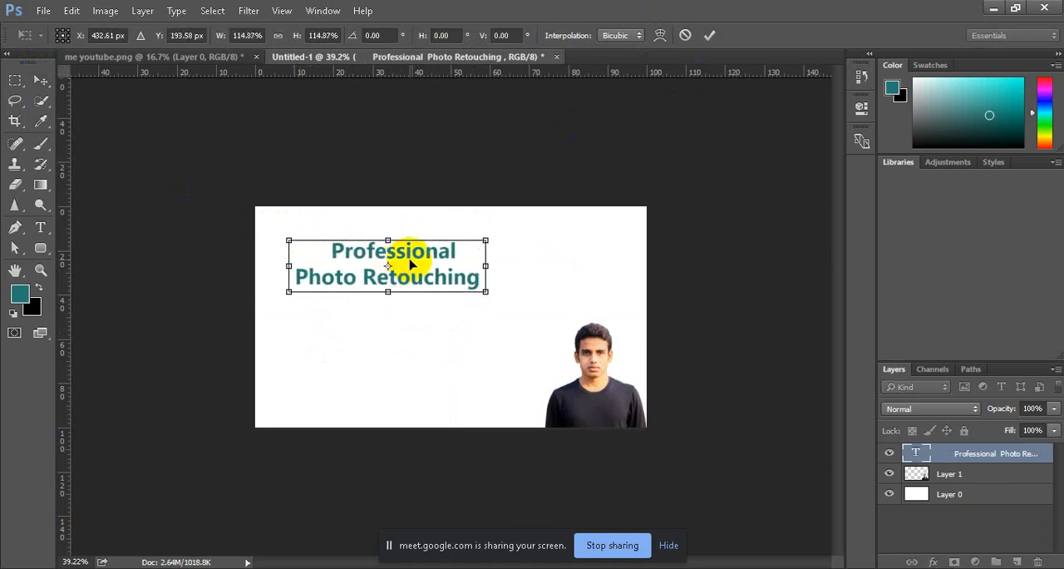
{"action": "left_click_drag", "start_coordinate": [408, 261], "coordinate": [447, 260]}
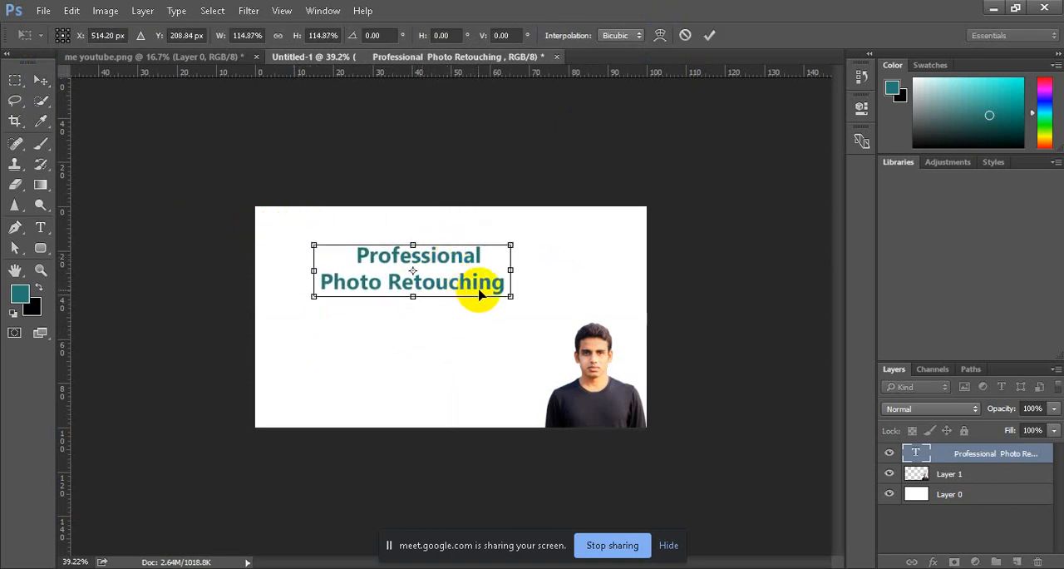
{"action": "left_click", "coordinate": [709, 35]}
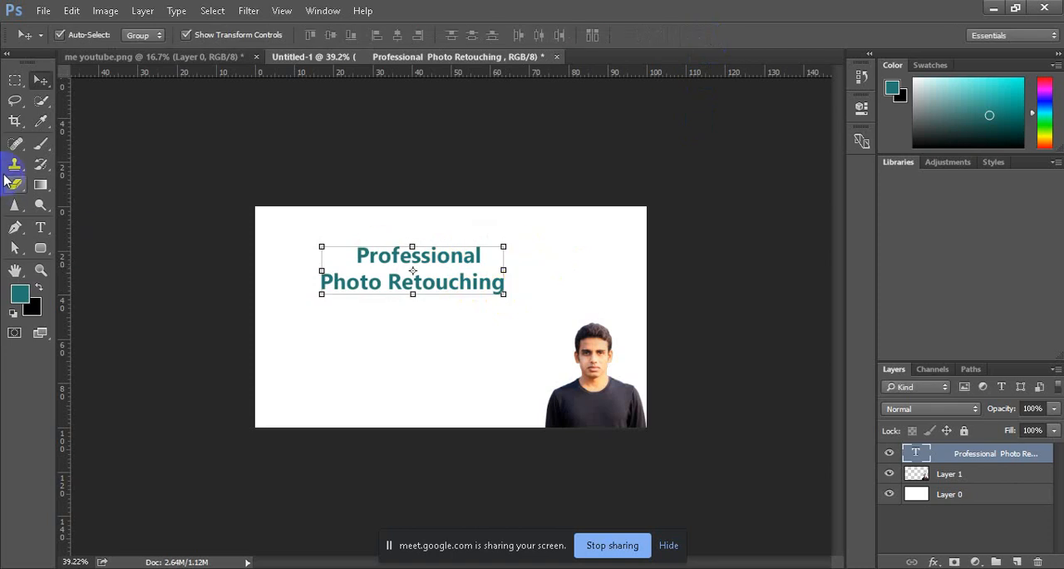
Step: Try a straight 10 px brush stroke on Layer 0 beneath the word "Professional" and undo it
{"action": "left_click", "coordinate": [41, 143]}
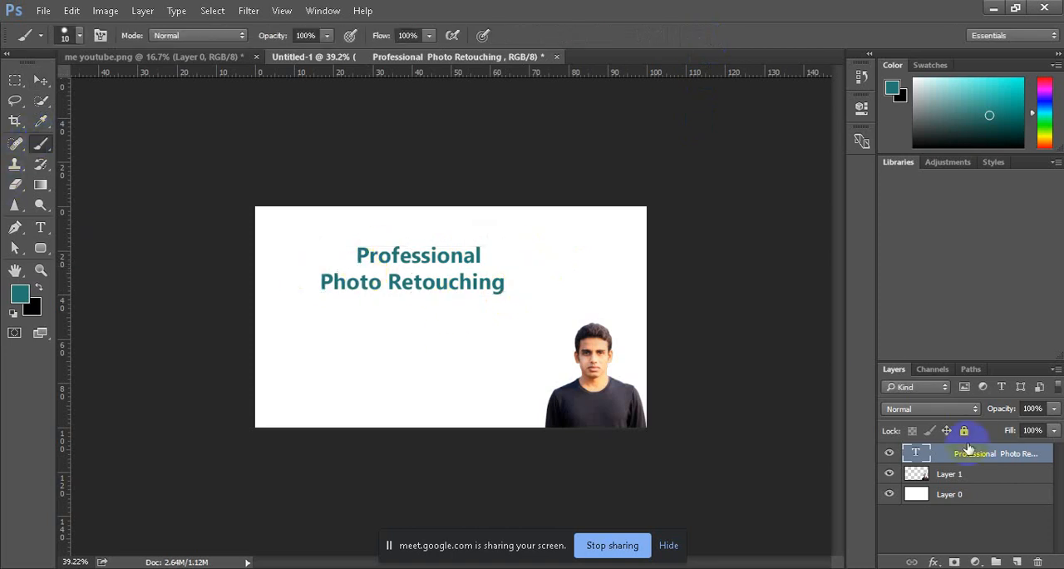
{"action": "left_click", "coordinate": [955, 494]}
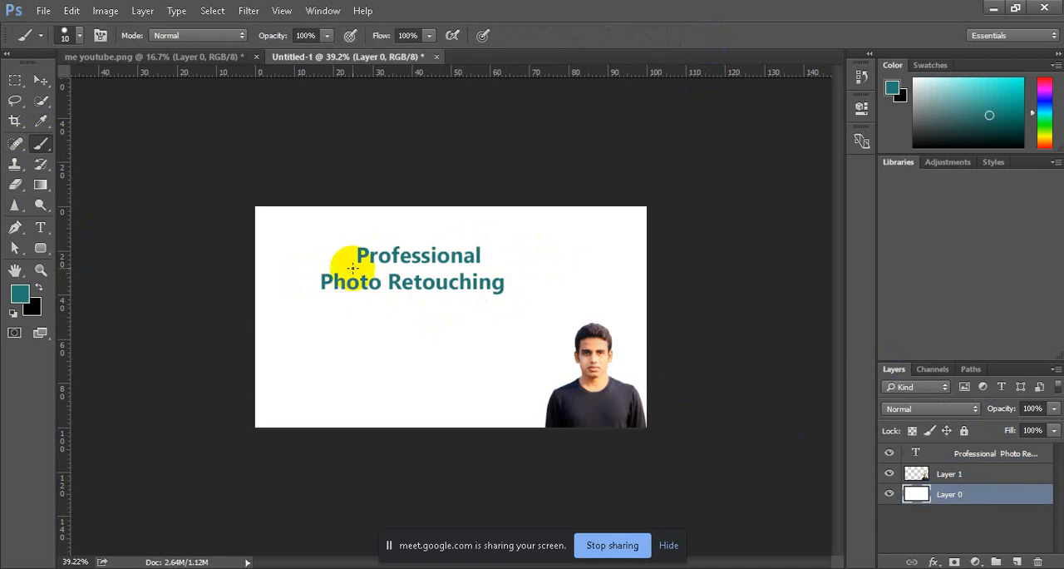
{"action": "left_click_drag", "start_coordinate": [352, 267], "coordinate": [485, 266]}
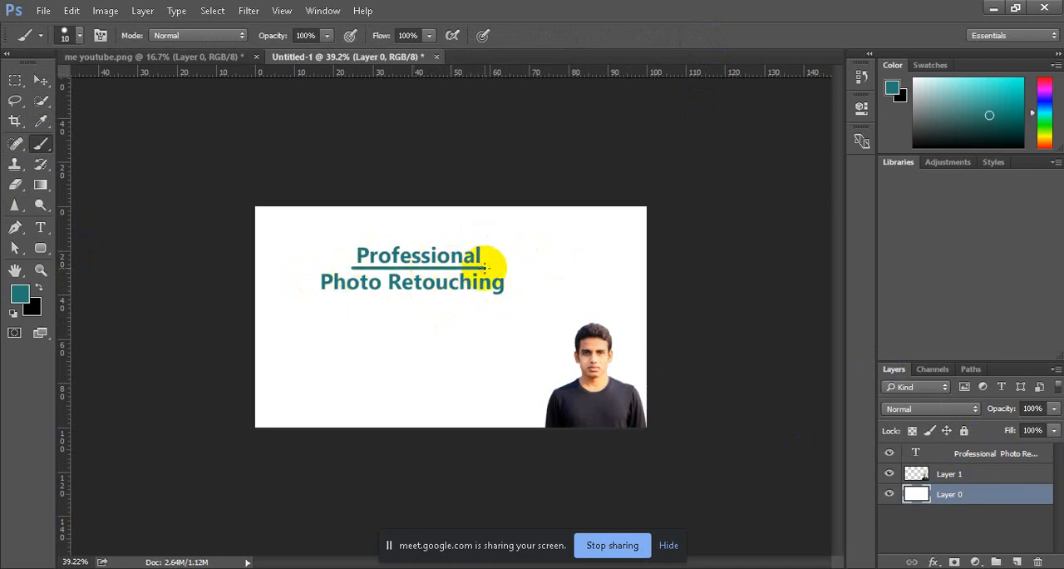
{"action": "key", "text": "ctrl+z"}
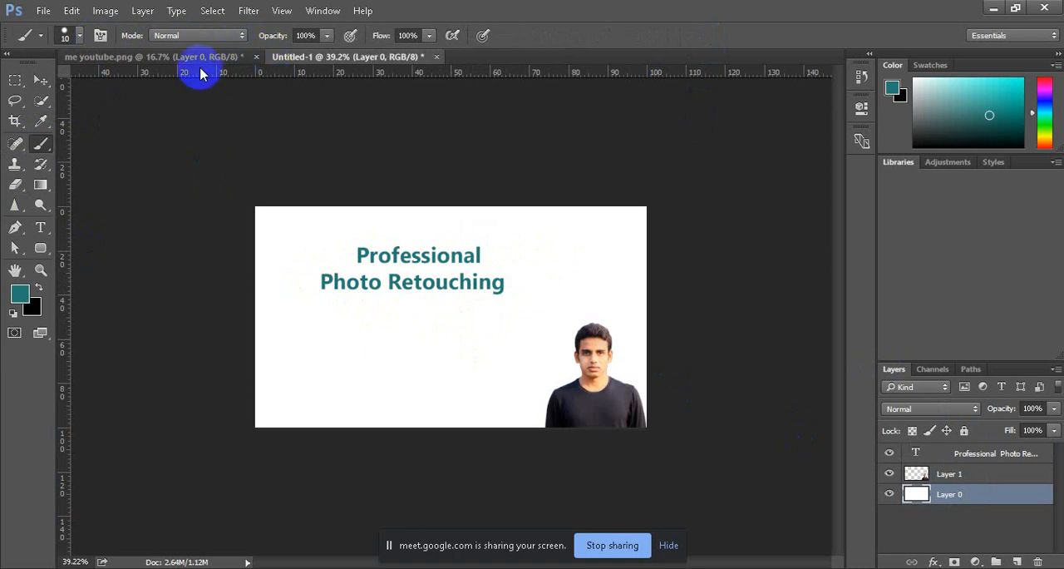
Step: Try straight 6 px brush strokes on Layer 0 beneath the word "Professional" and undo them
{"action": "left_click", "coordinate": [79, 35]}
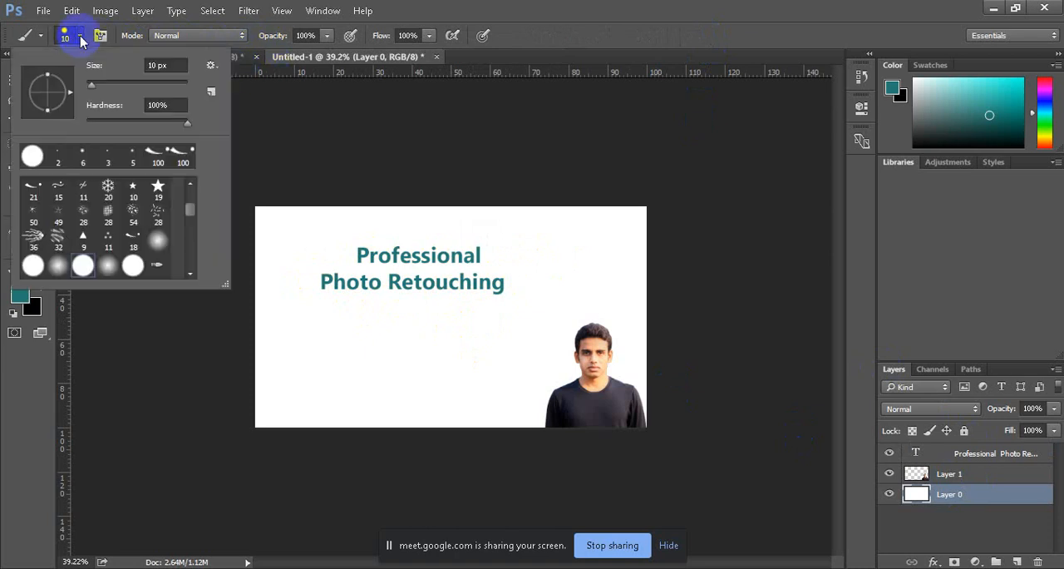
{"action": "left_click", "coordinate": [155, 66]}
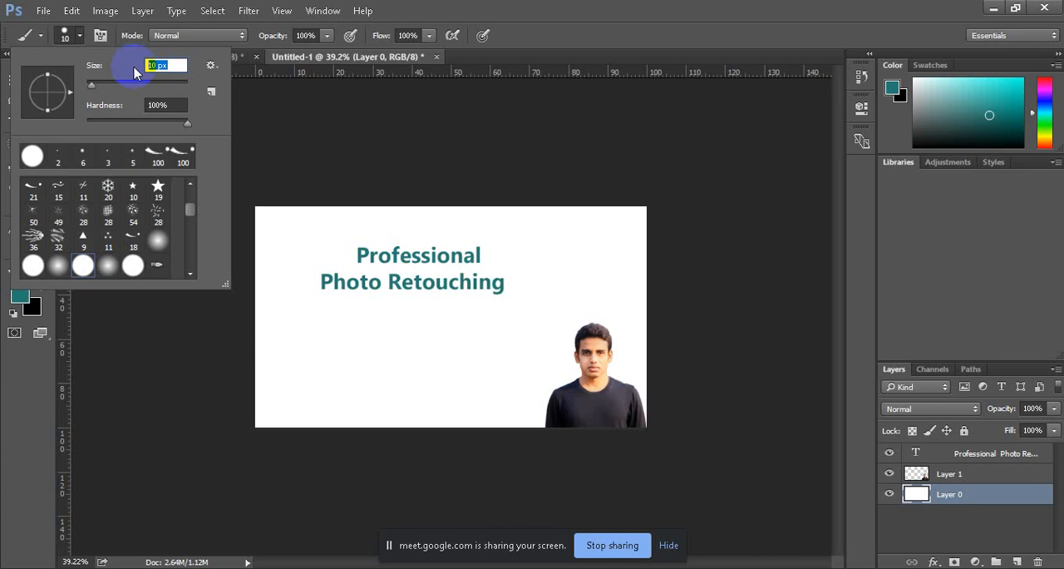
{"action": "type", "text": "6"}
{"action": "left_click", "coordinate": [353, 270]}
{"action": "left_click_drag", "start_coordinate": [353, 270], "coordinate": [491, 270]}
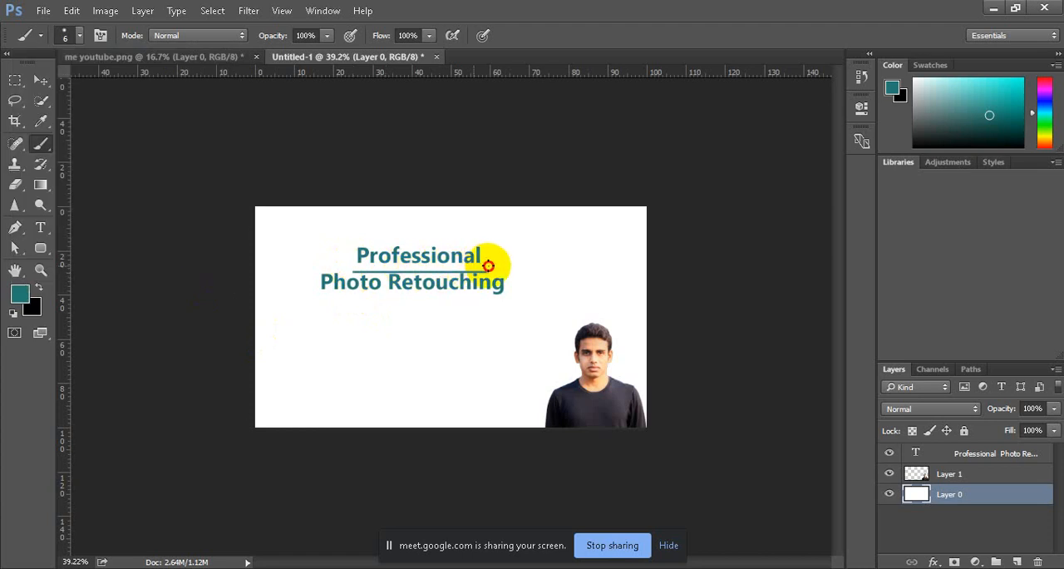
{"action": "key", "text": "ctrl+z"}
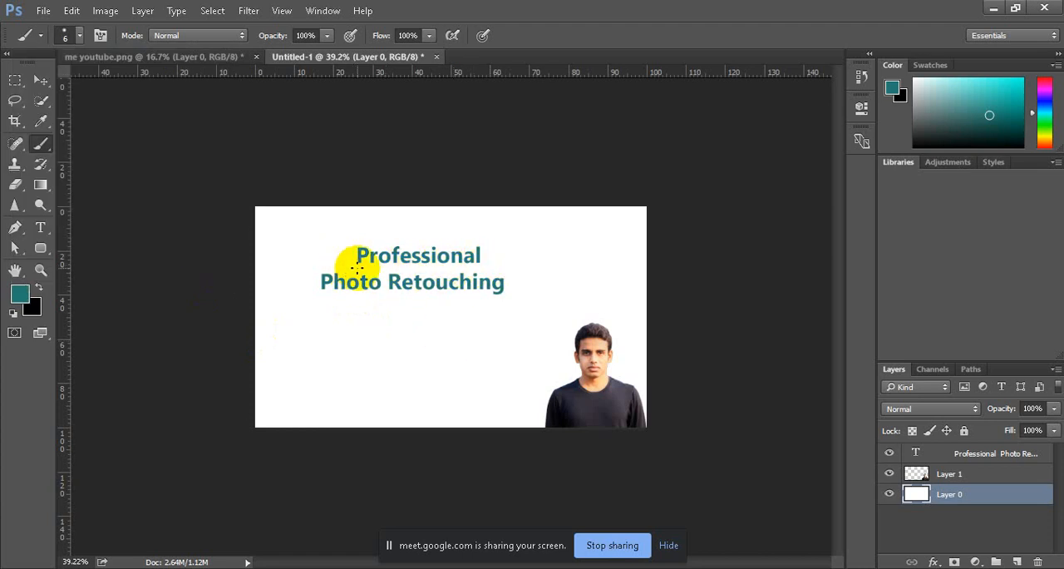
{"action": "mouse_move", "coordinate": [355, 266]}
{"action": "left_mouse_down"}
{"action": "mouse_move", "coordinate": [451, 261]}
{"action": "mouse_move", "coordinate": [490, 279]}
{"action": "left_mouse_up"}
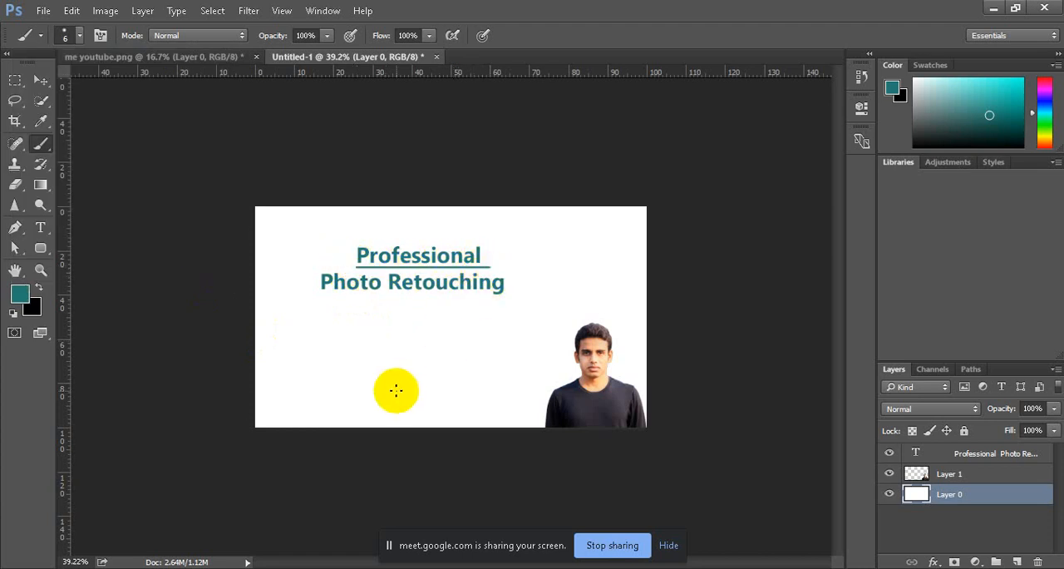
{"action": "key", "text": "ctrl+z"}
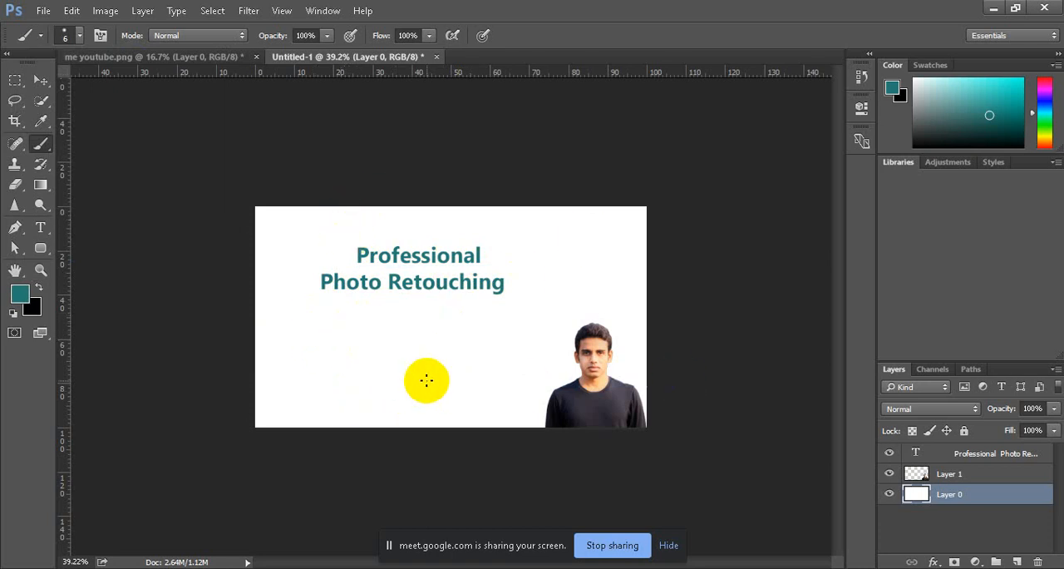
{"action": "left_click", "coordinate": [249, 274]}
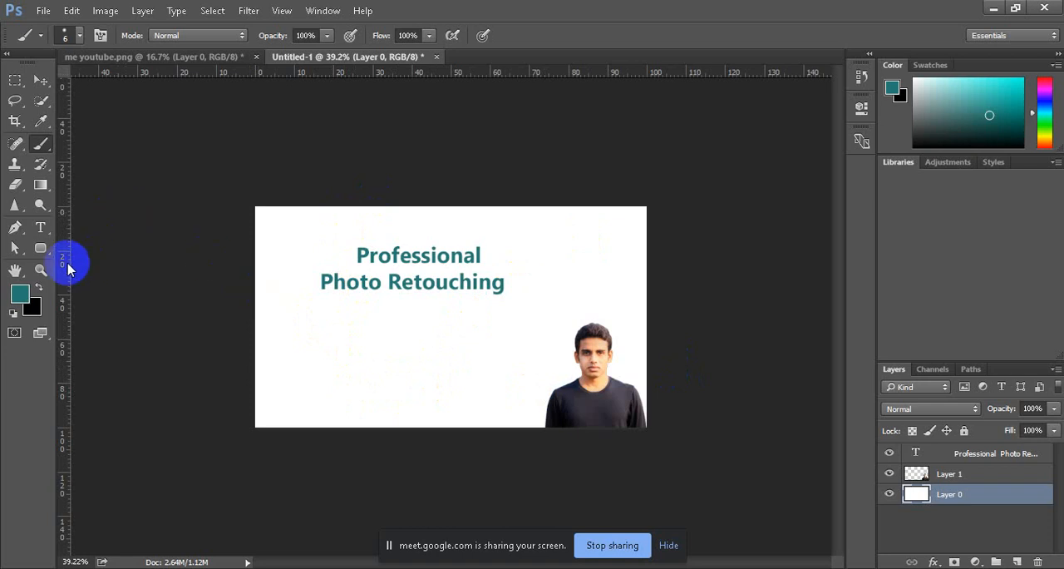
Step: Try a blue-filled rounded rectangle of about 485 x 90 px behind "Professional", undo the fill and delete the shape
{"action": "left_click", "coordinate": [42, 248]}
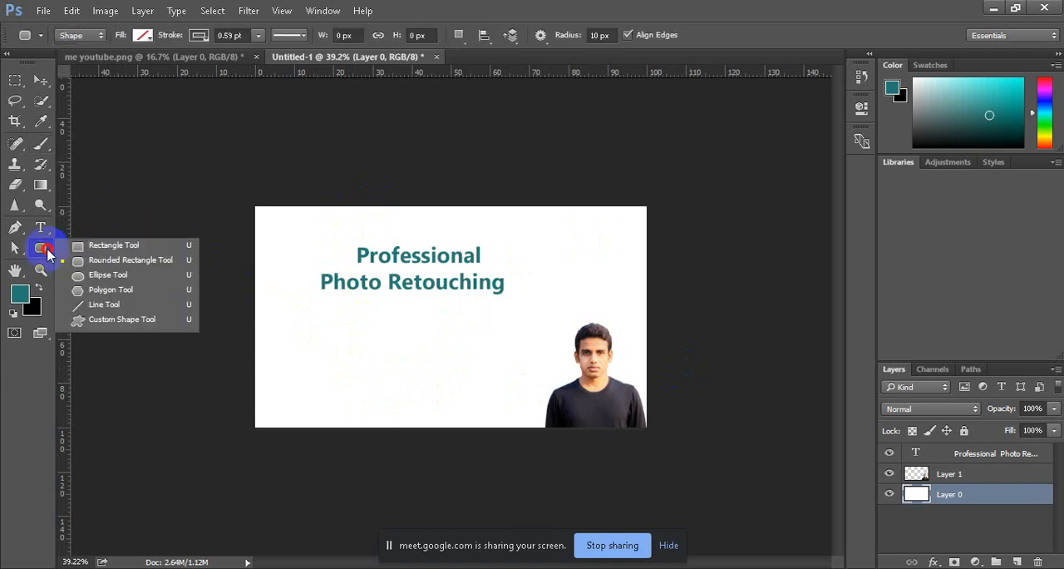
{"action": "left_click", "coordinate": [119, 260]}
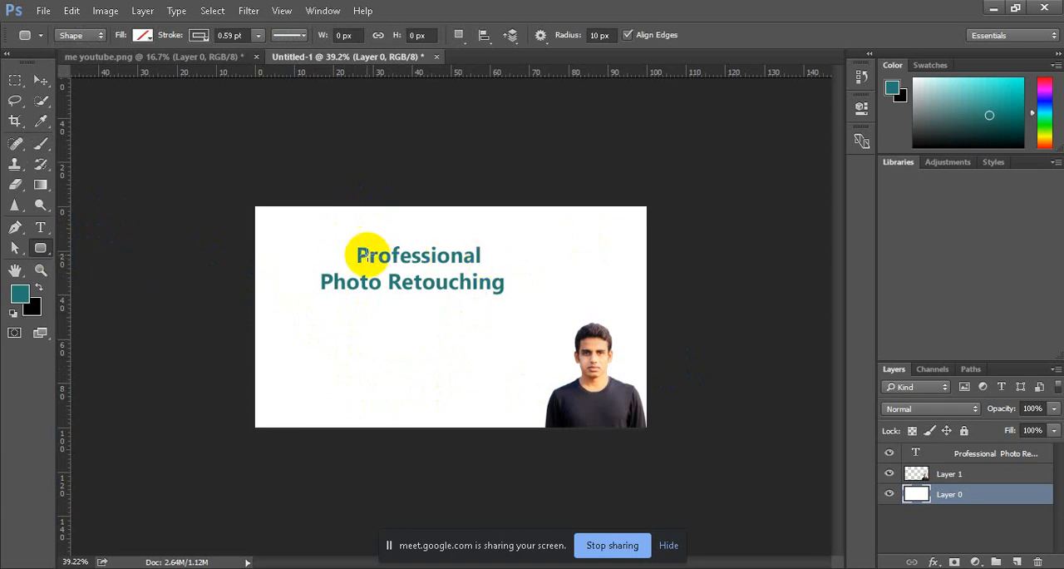
{"action": "left_click_drag", "start_coordinate": [345, 243], "coordinate": [492, 270]}
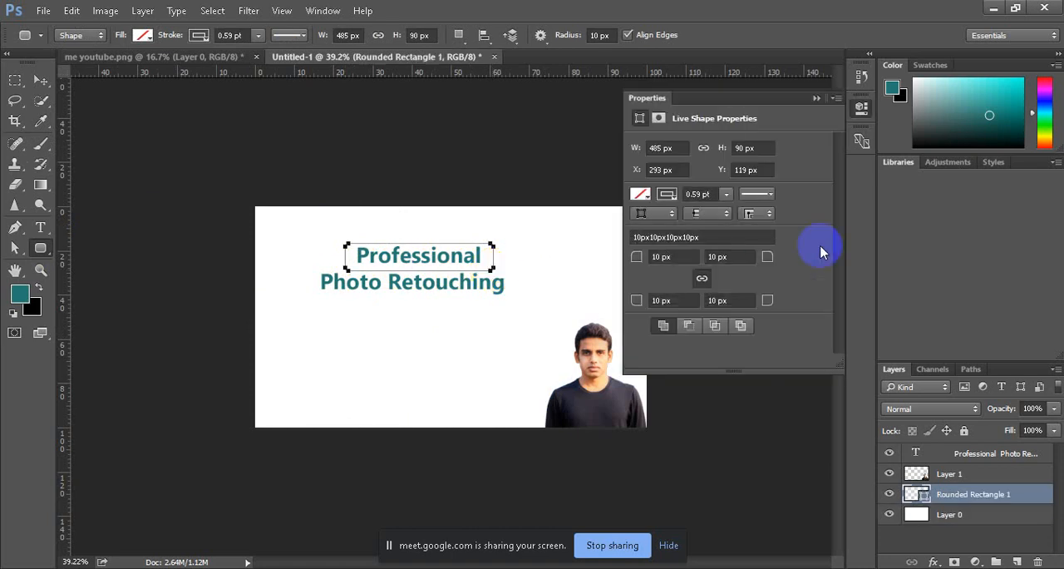
{"action": "left_click", "coordinate": [639, 194]}
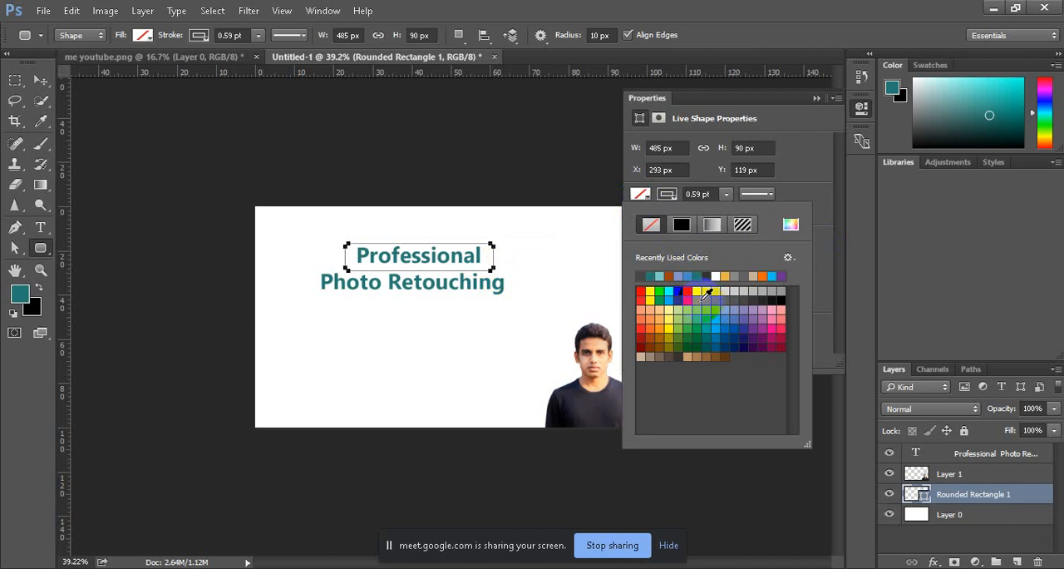
{"action": "left_click", "coordinate": [706, 293]}
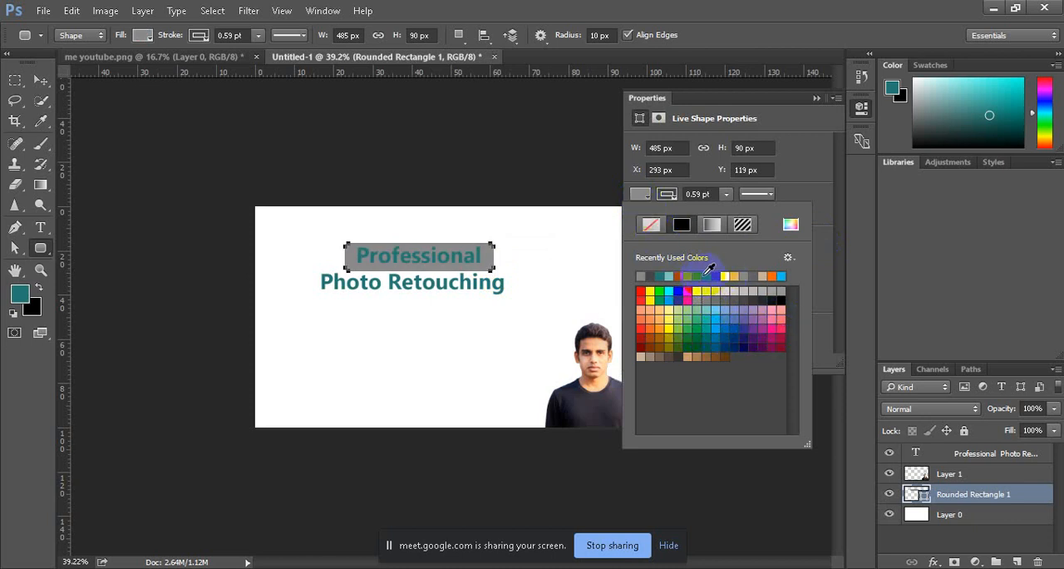
{"action": "left_click", "coordinate": [702, 277]}
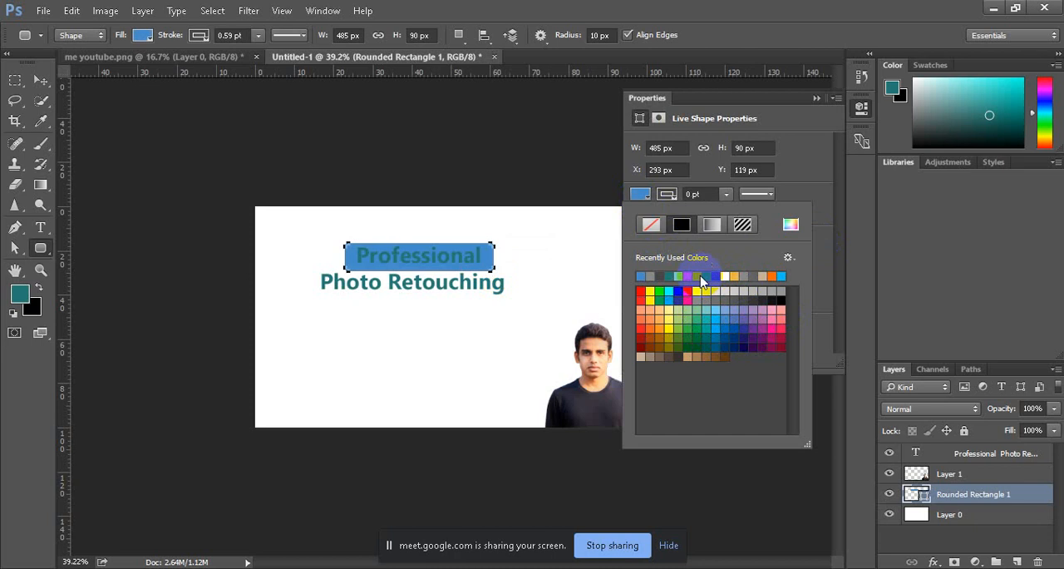
{"action": "left_click", "coordinate": [815, 98]}
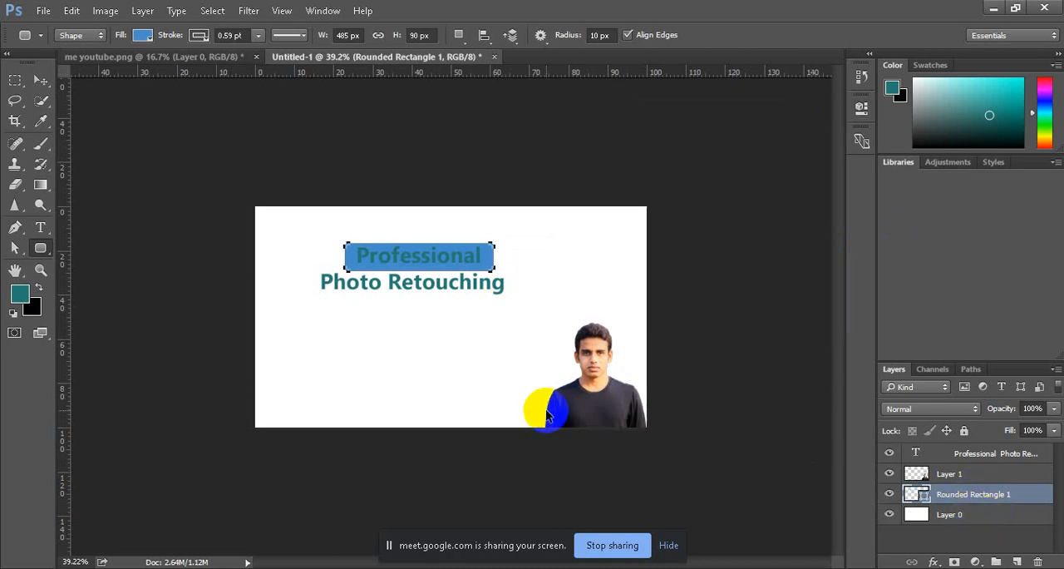
{"action": "key", "text": "ctrl+z"}
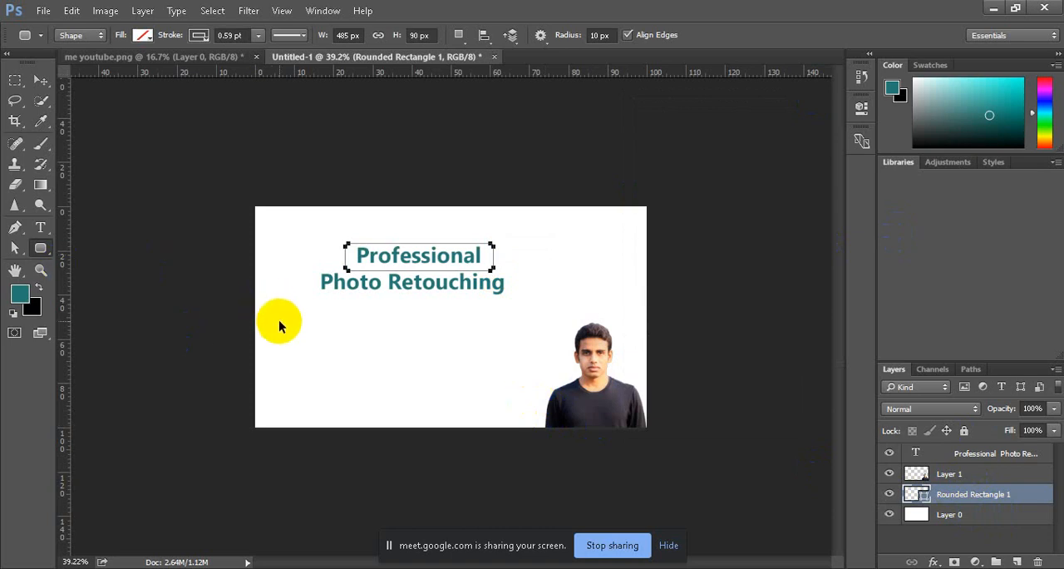
{"action": "key", "text": "Delete"}
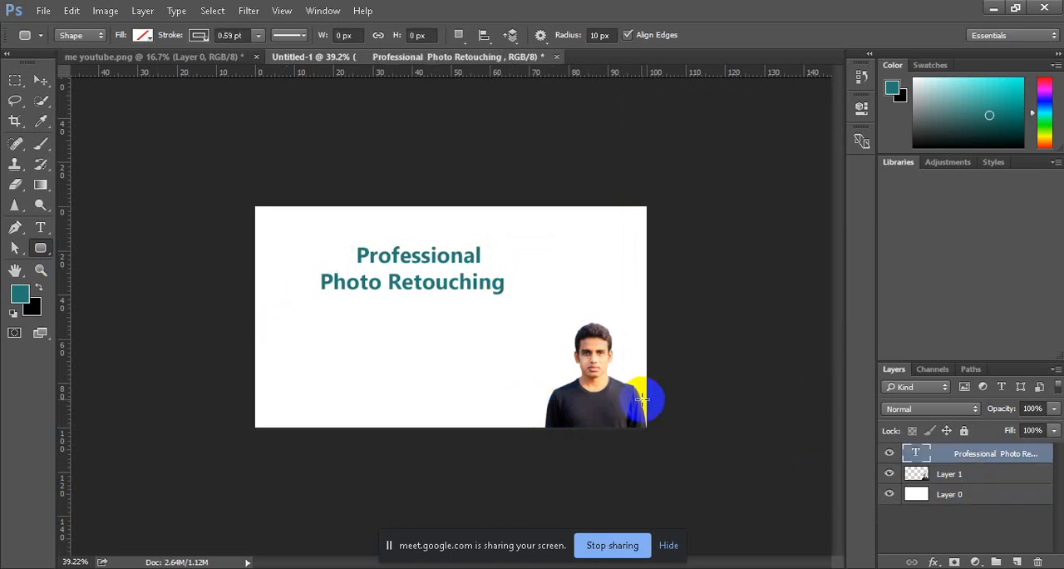
Step: Switch to Google Meet, admit the waiting participant, and return to Photoshop with the heading text layer shown
{"action": "left_click", "coordinate": [888, 453]}
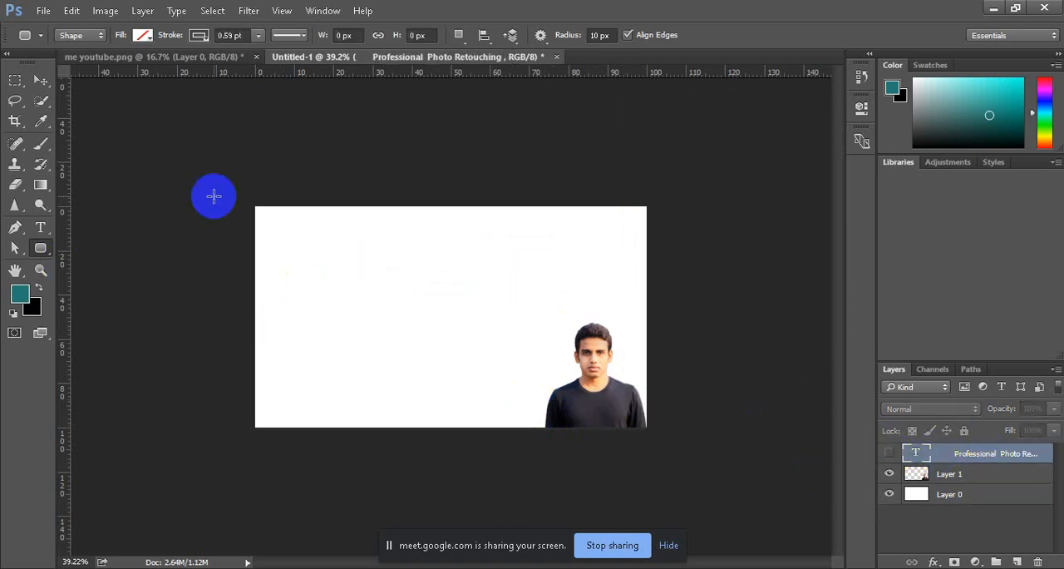
{"action": "left_click", "coordinate": [301, 499]}
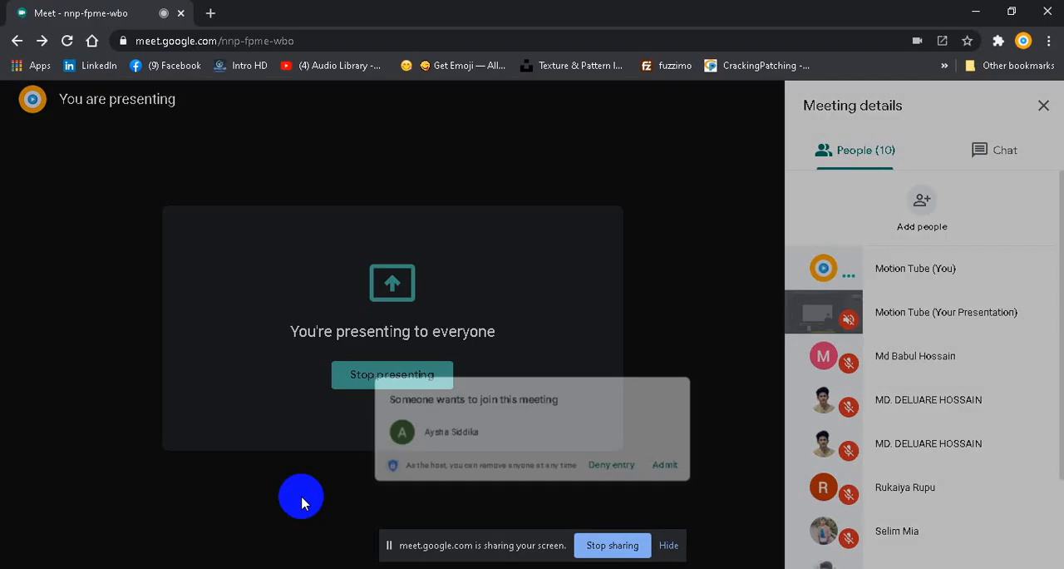
{"action": "left_click", "coordinate": [699, 370]}
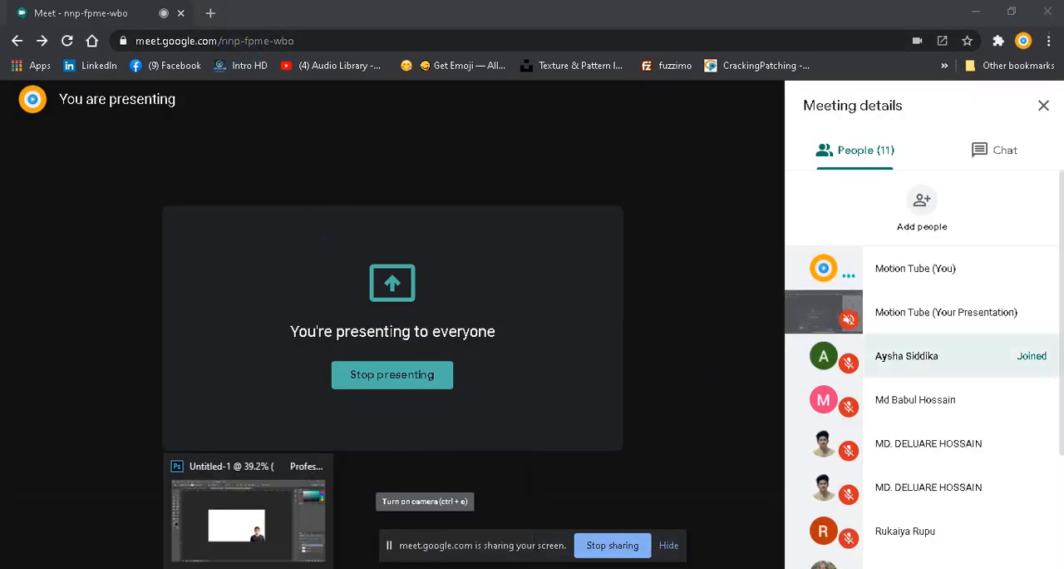
{"action": "left_click", "coordinate": [249, 566]}
{"action": "left_click", "coordinate": [889, 455]}
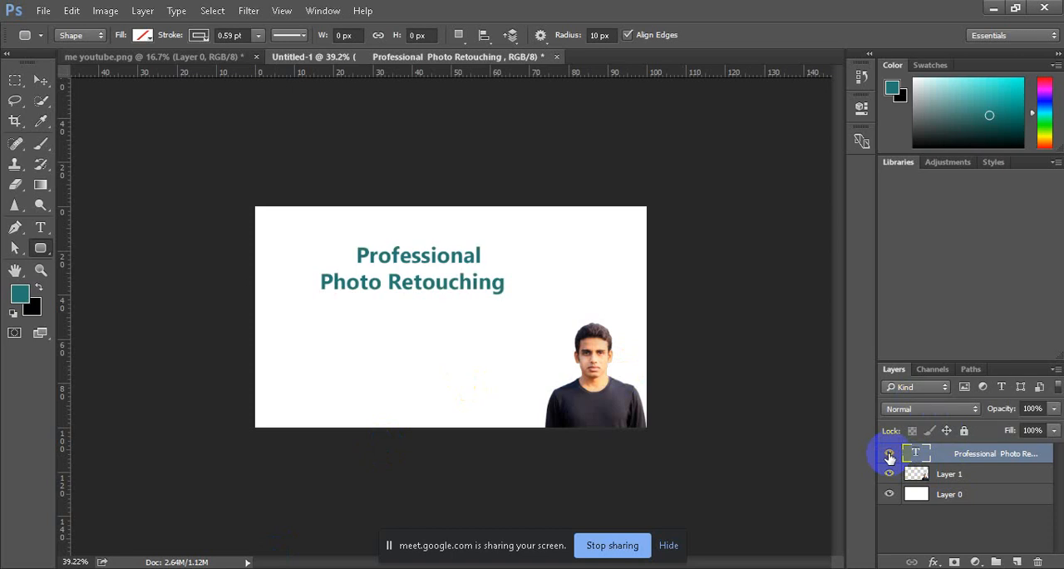
Step: Add a new layer beneath the heading text layer and draw a rounded rectangle of about 480 x 90 px with 10 px radius around "Professional"
{"action": "left_click", "coordinate": [955, 476]}
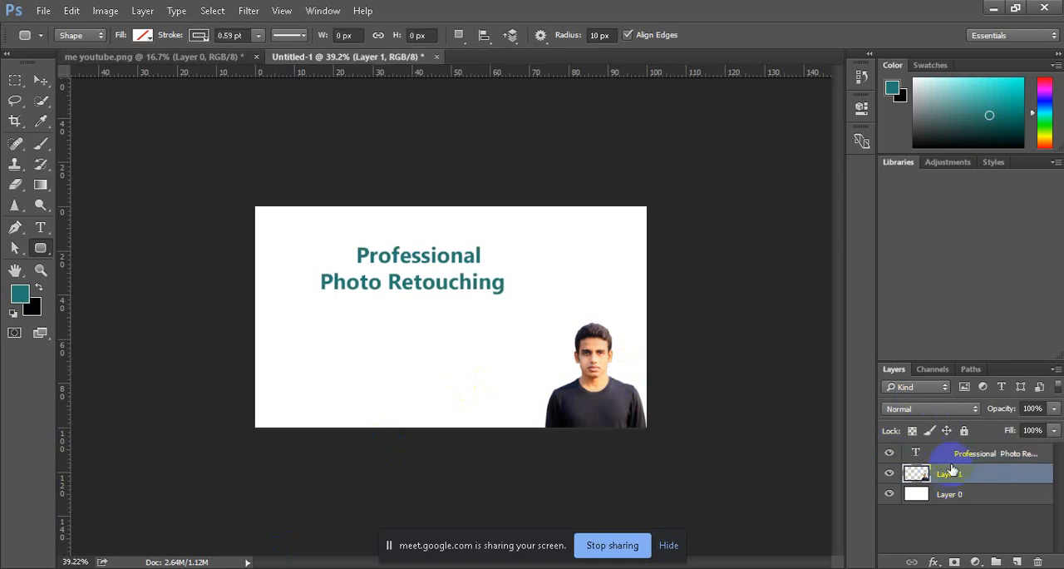
{"action": "left_click", "coordinate": [961, 455]}
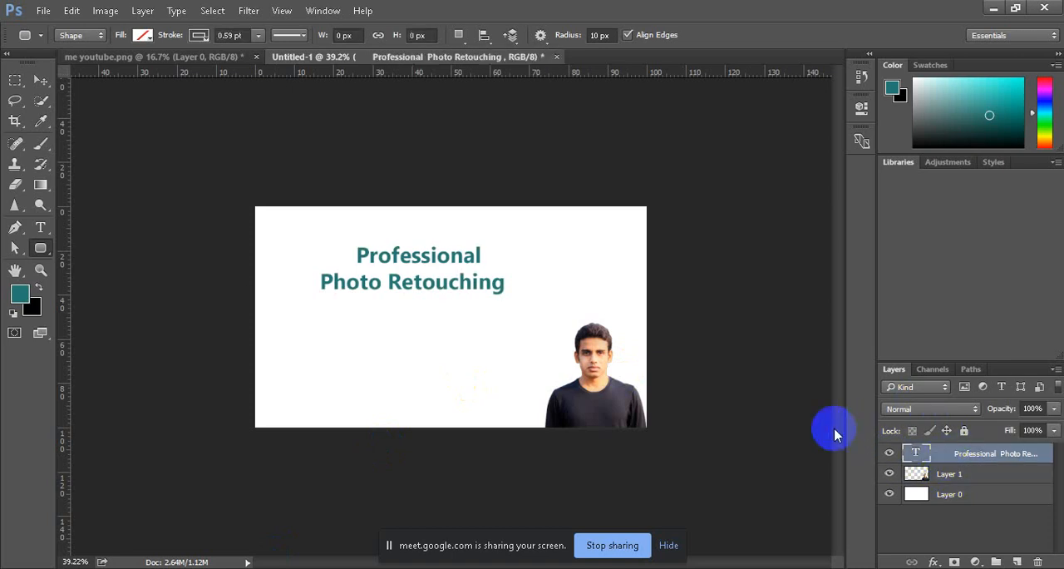
{"action": "left_click", "coordinate": [1019, 561]}
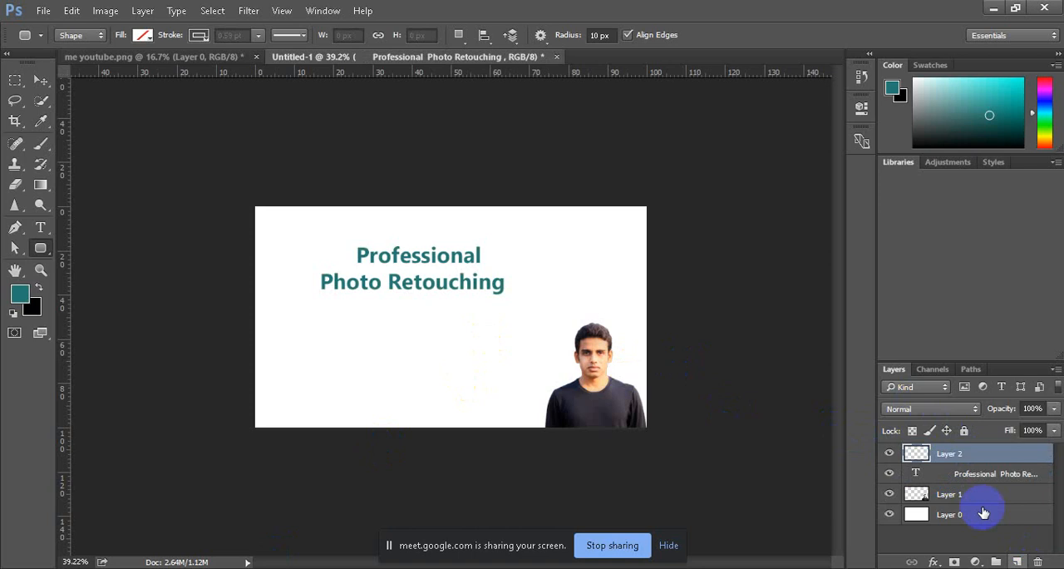
{"action": "left_click_drag", "start_coordinate": [969, 470], "coordinate": [915, 472]}
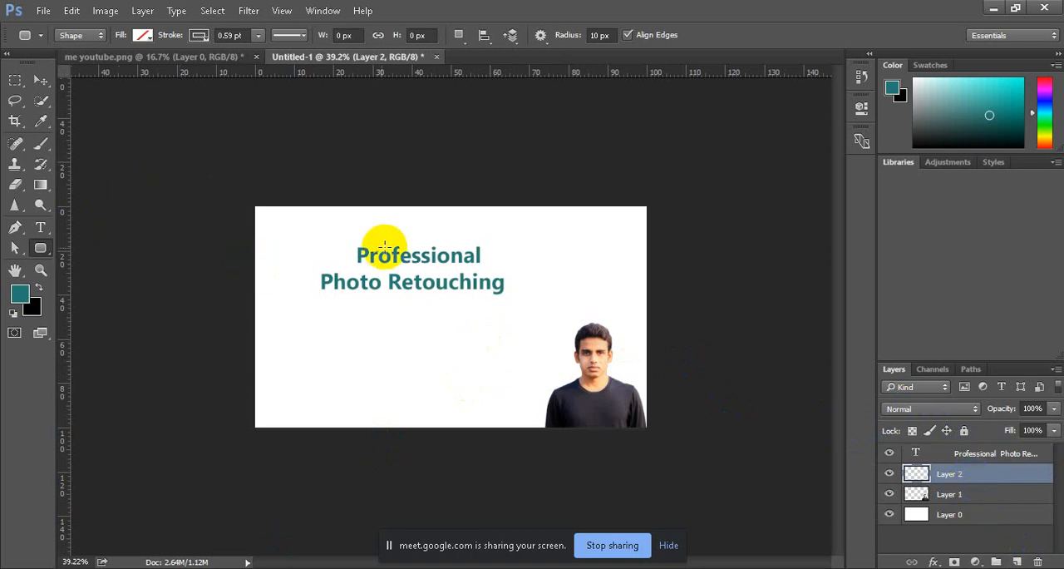
{"action": "left_click_drag", "start_coordinate": [343, 241], "coordinate": [490, 268]}
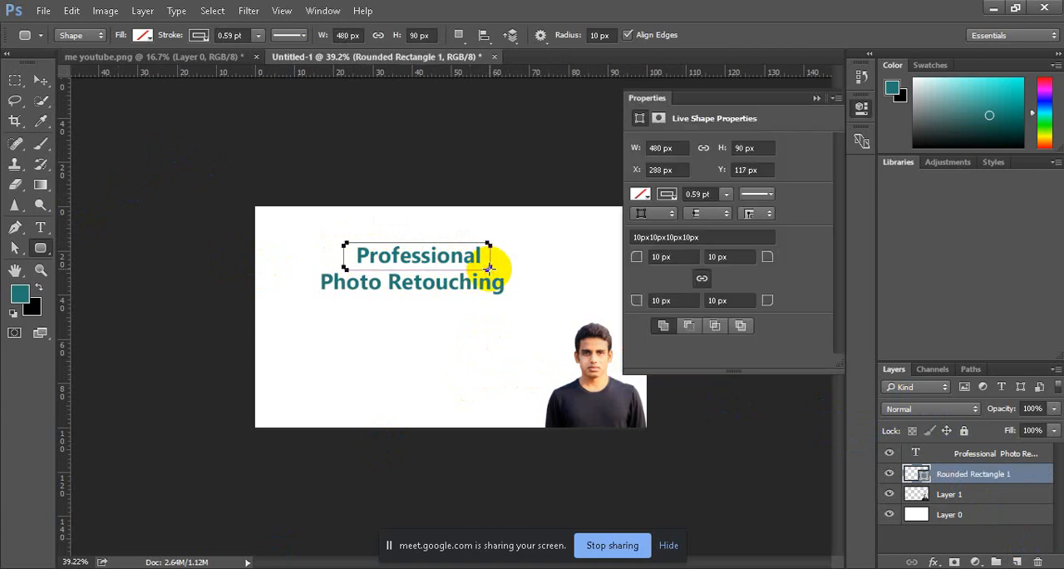
Step: Try blue, teal, yellow-orange and brown fills on the rounded rectangle behind "Professional" and settle on bright orange
{"action": "left_click", "coordinate": [636, 196]}
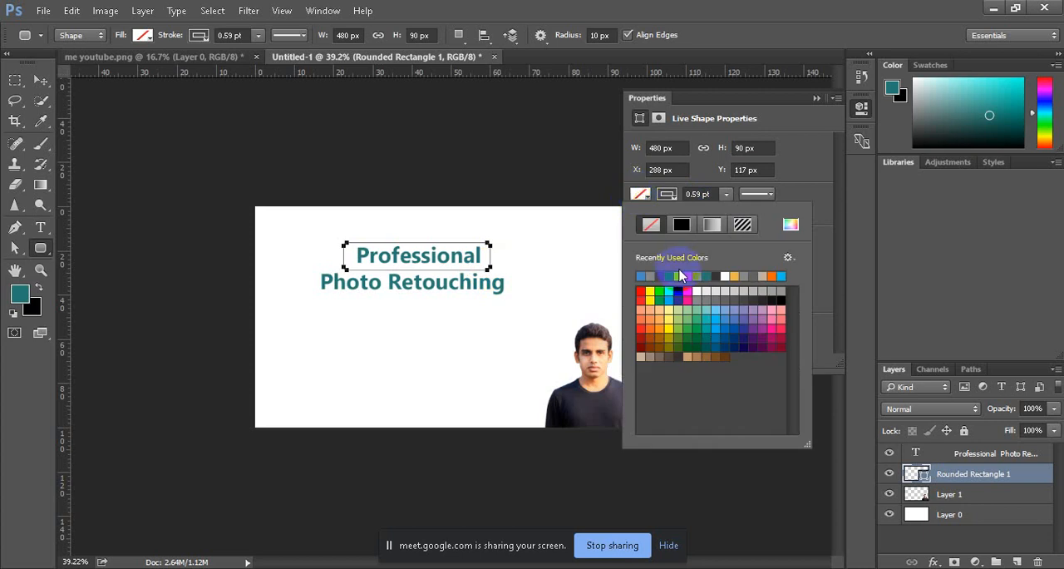
{"action": "left_click", "coordinate": [645, 276]}
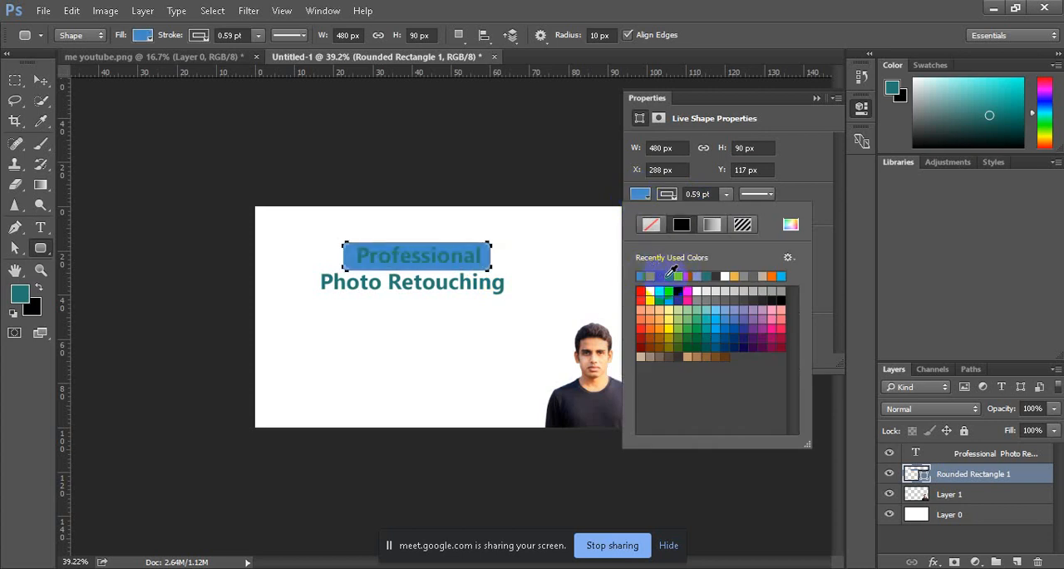
{"action": "left_click", "coordinate": [667, 276]}
{"action": "left_click", "coordinate": [708, 278]}
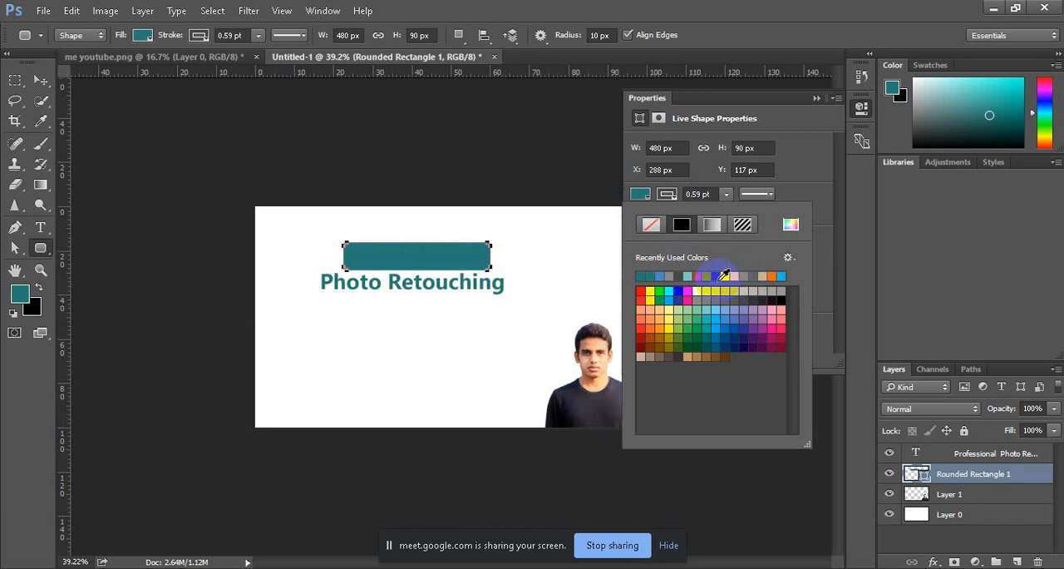
{"action": "left_click", "coordinate": [735, 278]}
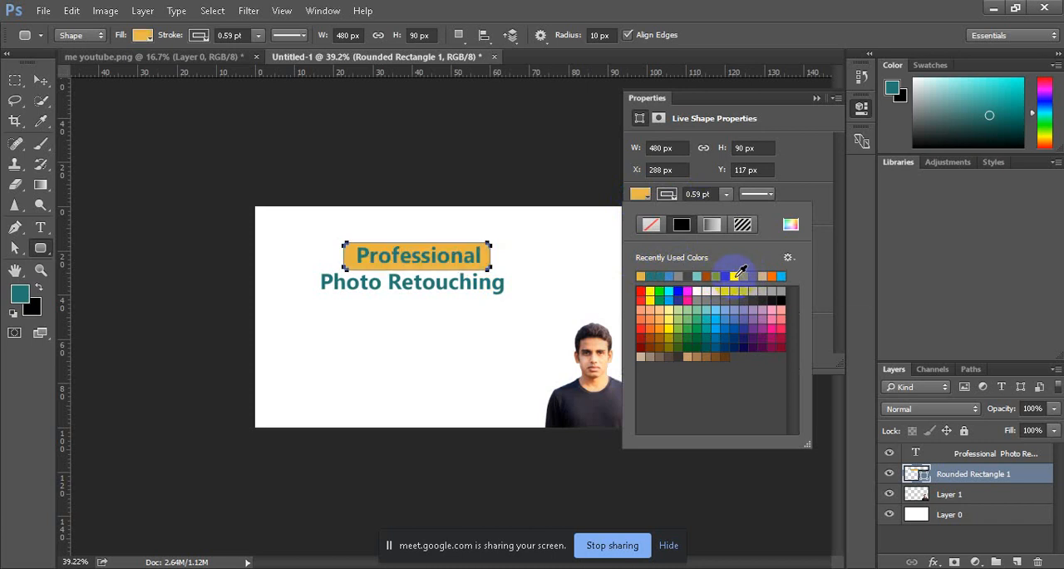
{"action": "left_click", "coordinate": [650, 337]}
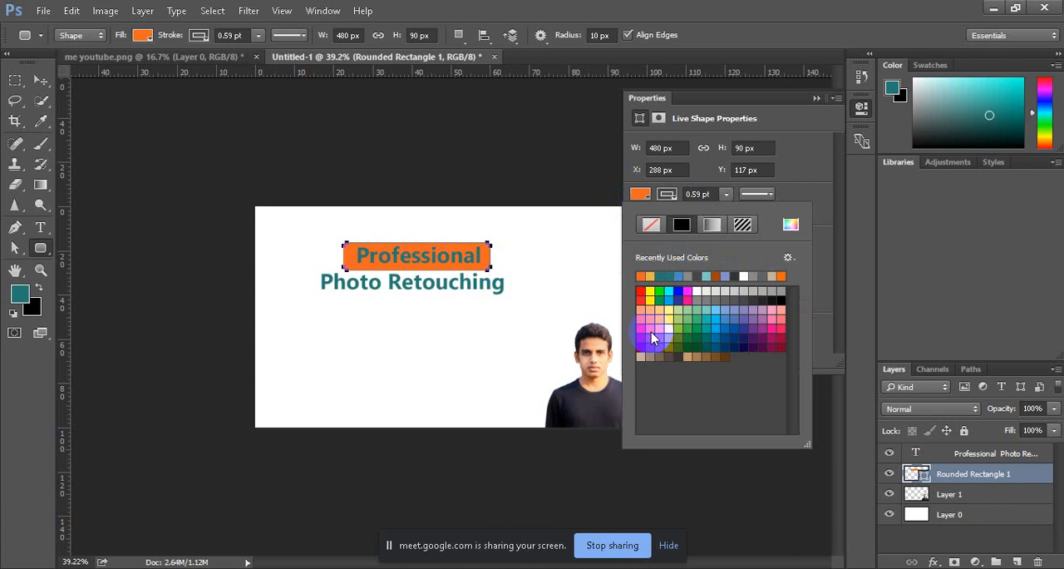
{"action": "left_click", "coordinate": [780, 275]}
{"action": "left_click", "coordinate": [732, 274]}
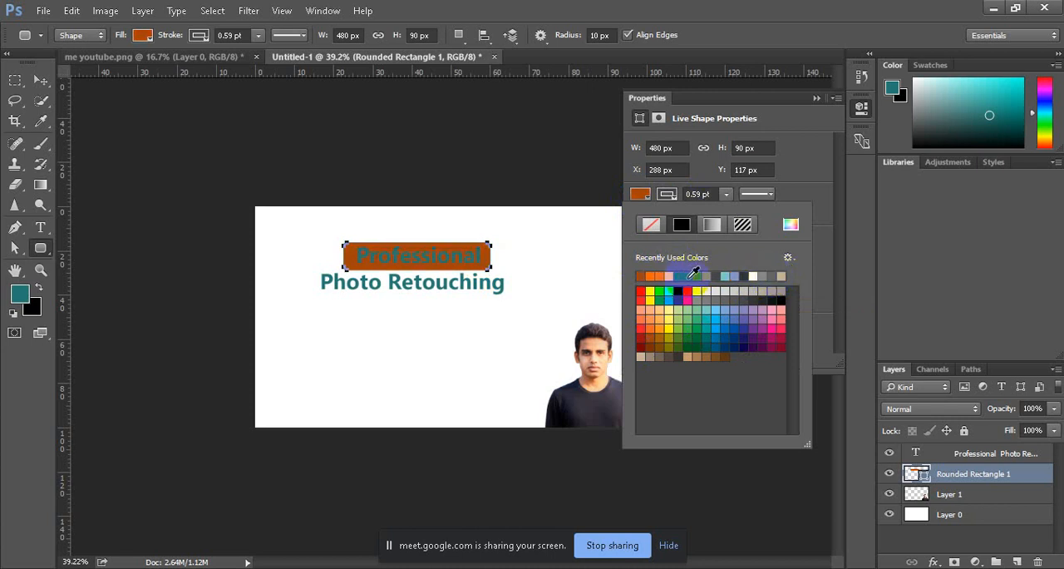
{"action": "left_click", "coordinate": [658, 275]}
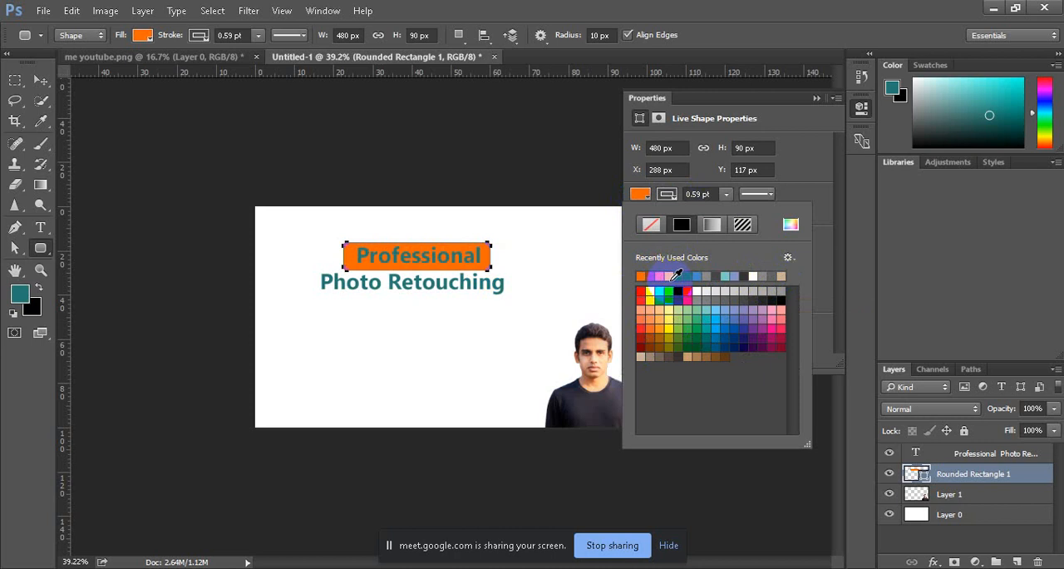
{"action": "left_click", "coordinate": [814, 97]}
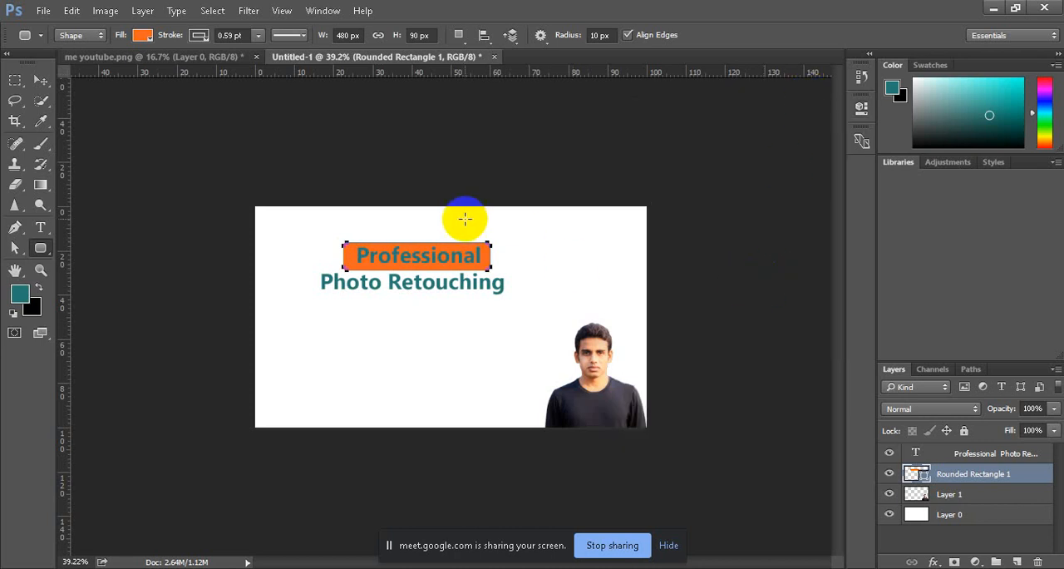
{"action": "left_click", "coordinate": [40, 80]}
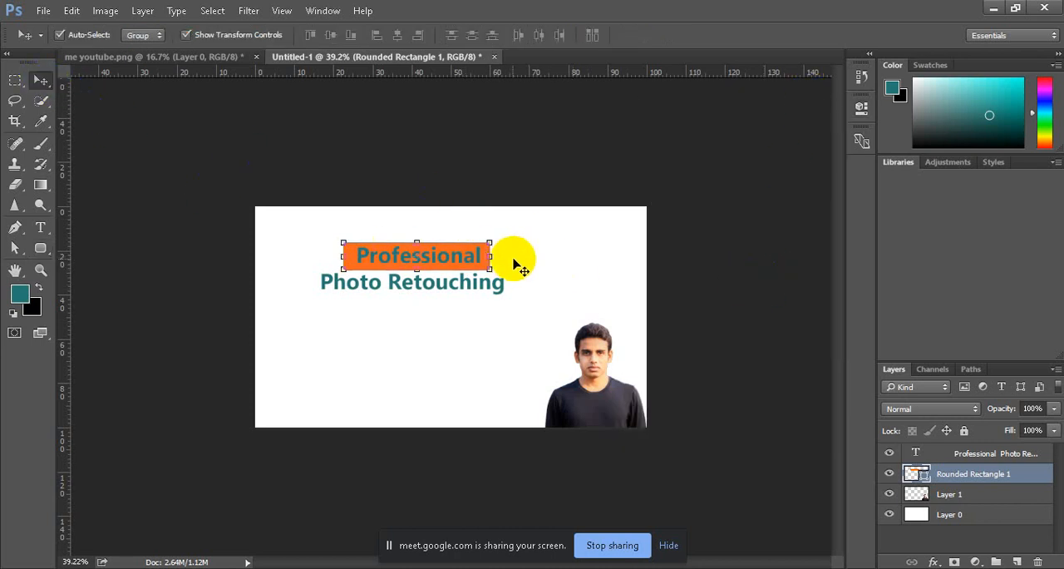
Step: Change the fill of the rounded rectangle behind "Professional" from orange to a very dark navy blue
{"action": "left_click", "coordinate": [40, 247]}
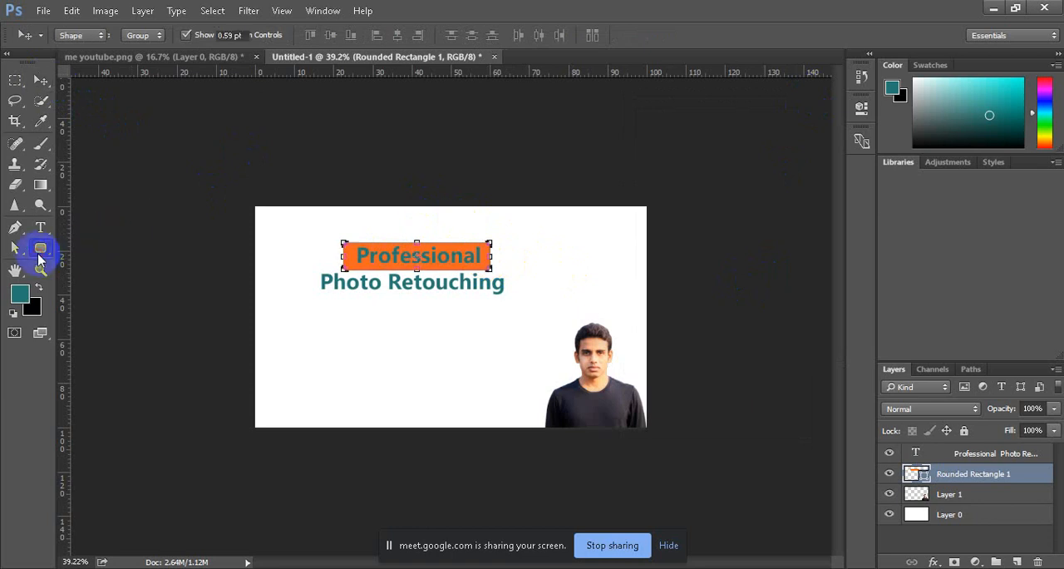
{"action": "left_click", "coordinate": [142, 35]}
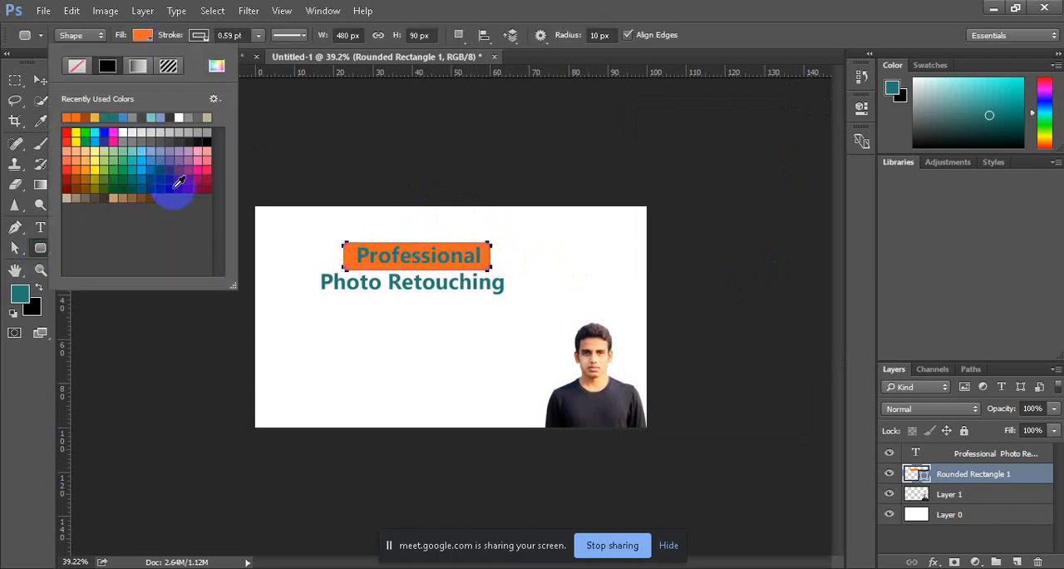
{"action": "left_click", "coordinate": [215, 66]}
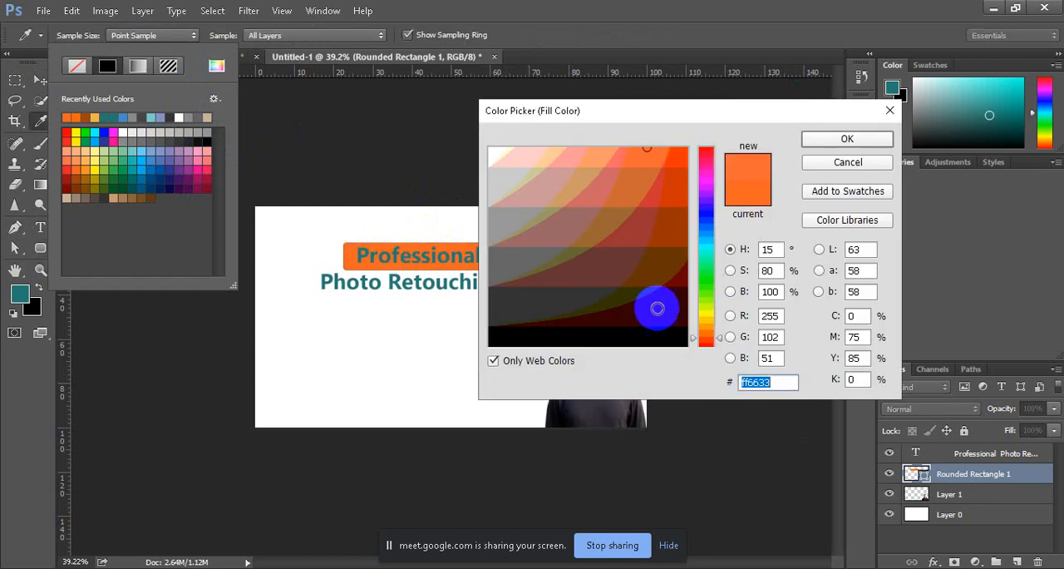
{"action": "left_click_drag", "start_coordinate": [705, 237], "coordinate": [705, 213]}
{"action": "left_click_drag", "start_coordinate": [672, 296], "coordinate": [656, 320]}
{"action": "left_click", "coordinate": [839, 138]}
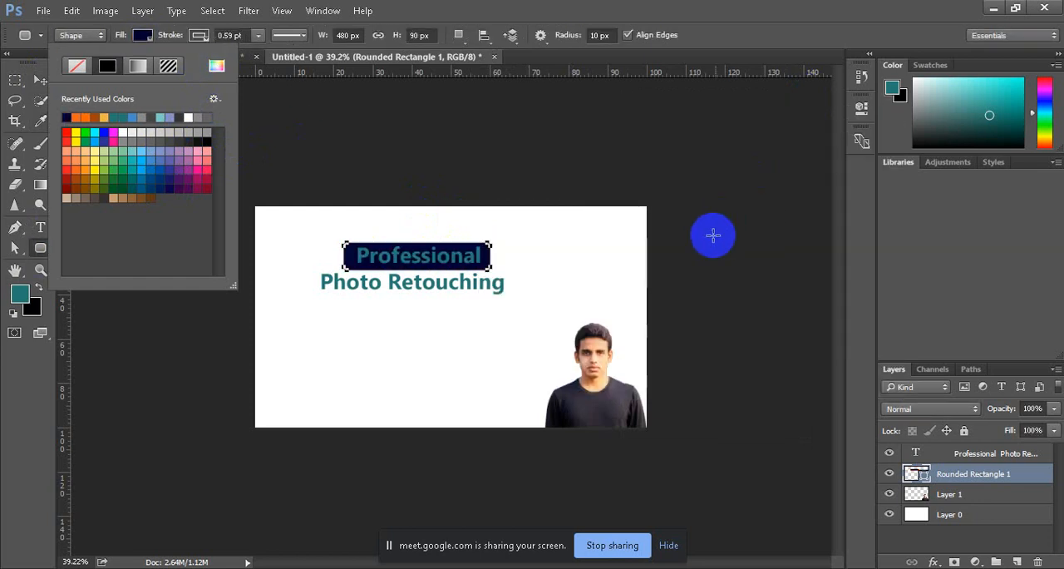
{"action": "left_click", "coordinate": [40, 80]}
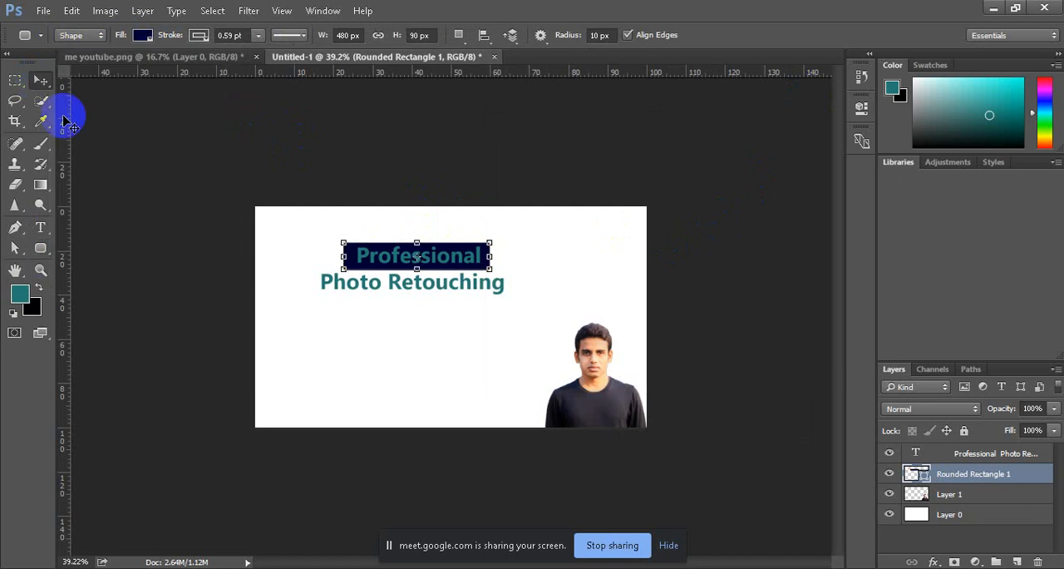
Step: Recolor the word "Professional" in the heading text to white (ffffff)
{"action": "left_click", "coordinate": [40, 226]}
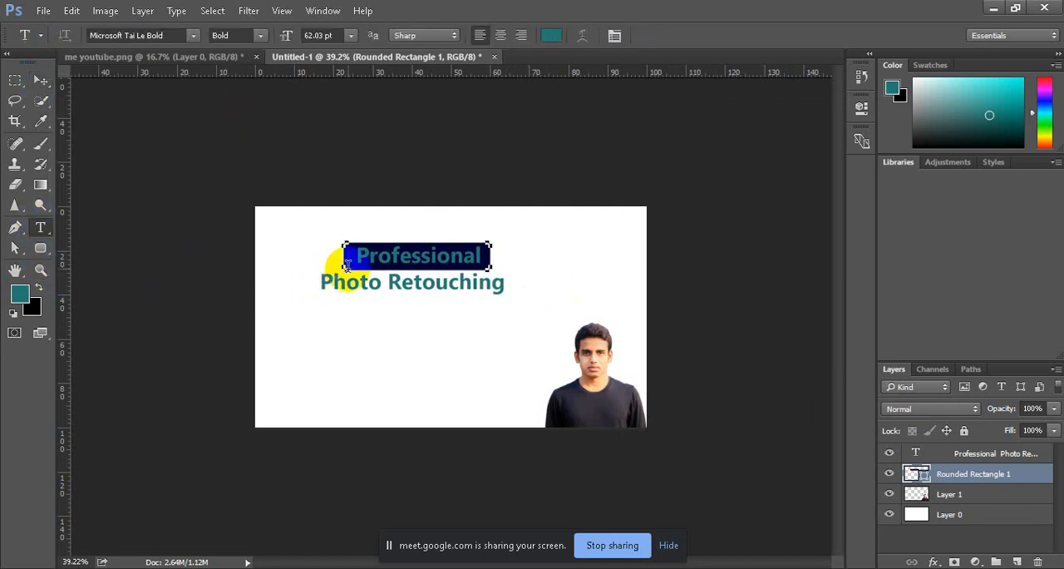
{"action": "left_click_drag", "start_coordinate": [359, 254], "coordinate": [482, 254]}
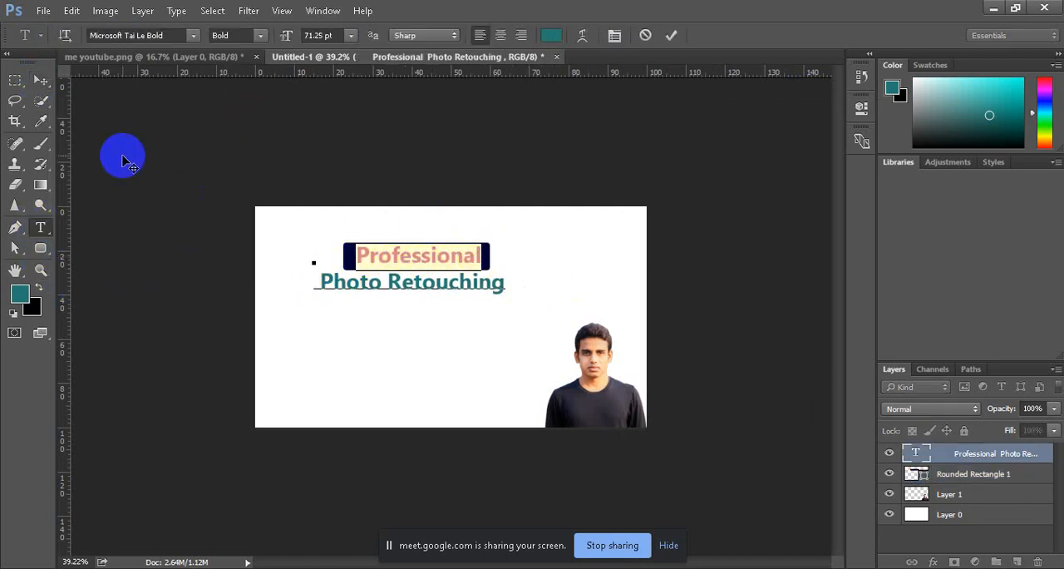
{"action": "left_click", "coordinate": [553, 35]}
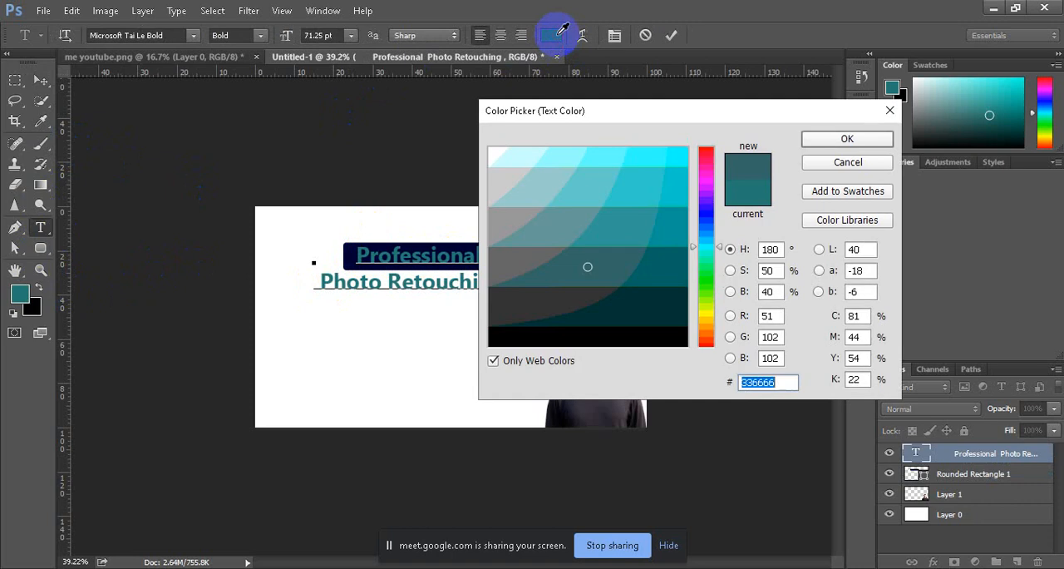
{"action": "left_click", "coordinate": [491, 150]}
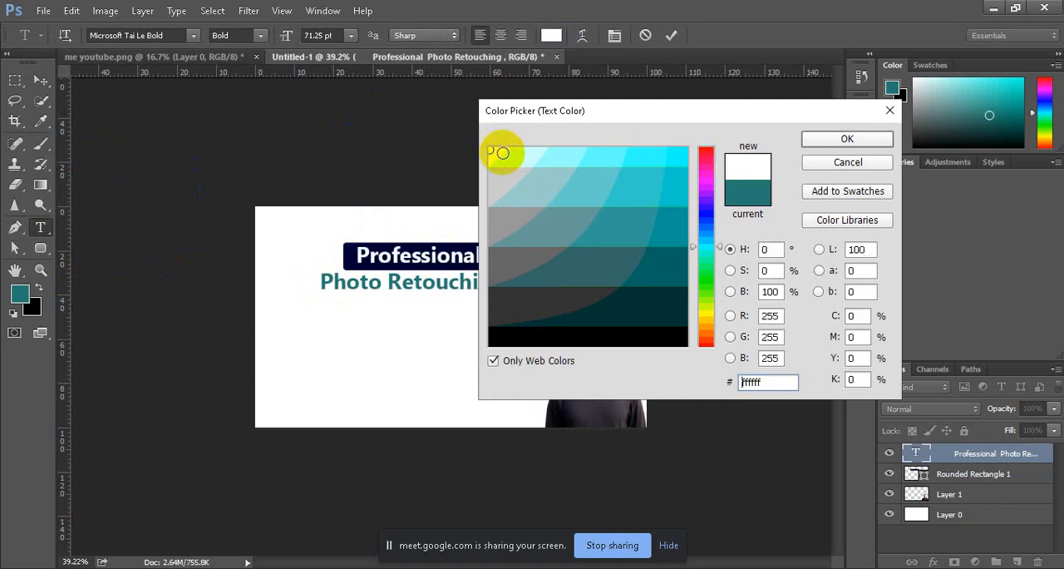
{"action": "left_click", "coordinate": [847, 138]}
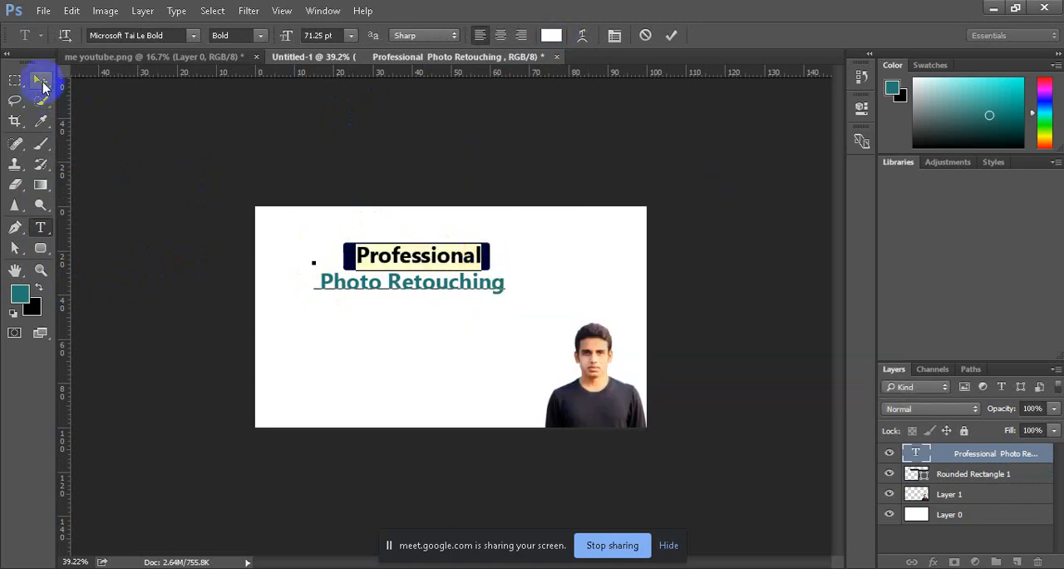
{"action": "left_click", "coordinate": [40, 79]}
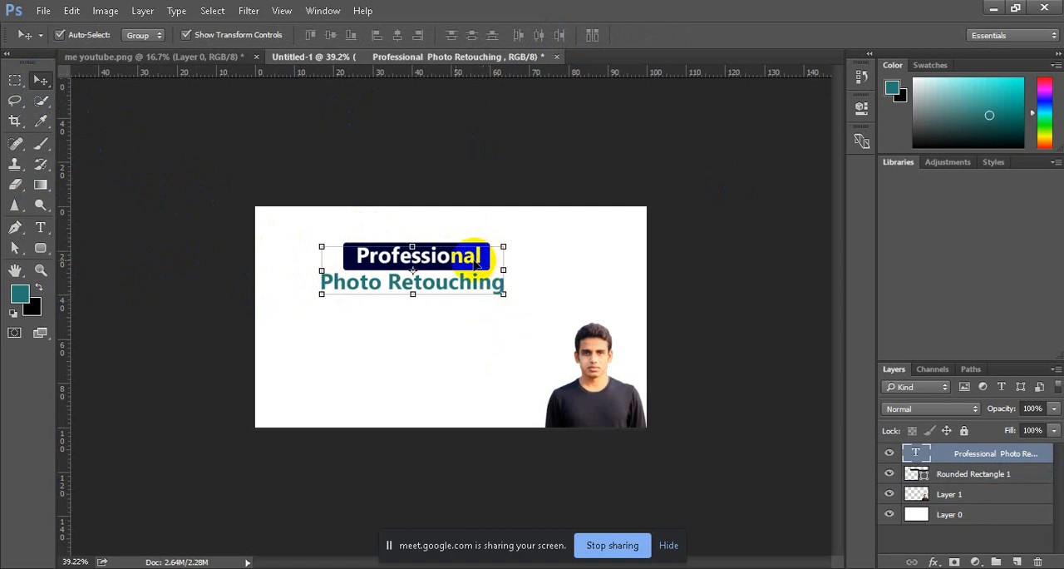
Step: Delete the "Photo Retouching" line from the heading text layer so that it holds only "Professional", and deselect the layer
{"action": "left_click", "coordinate": [40, 226]}
{"action": "left_click", "coordinate": [484, 262]}
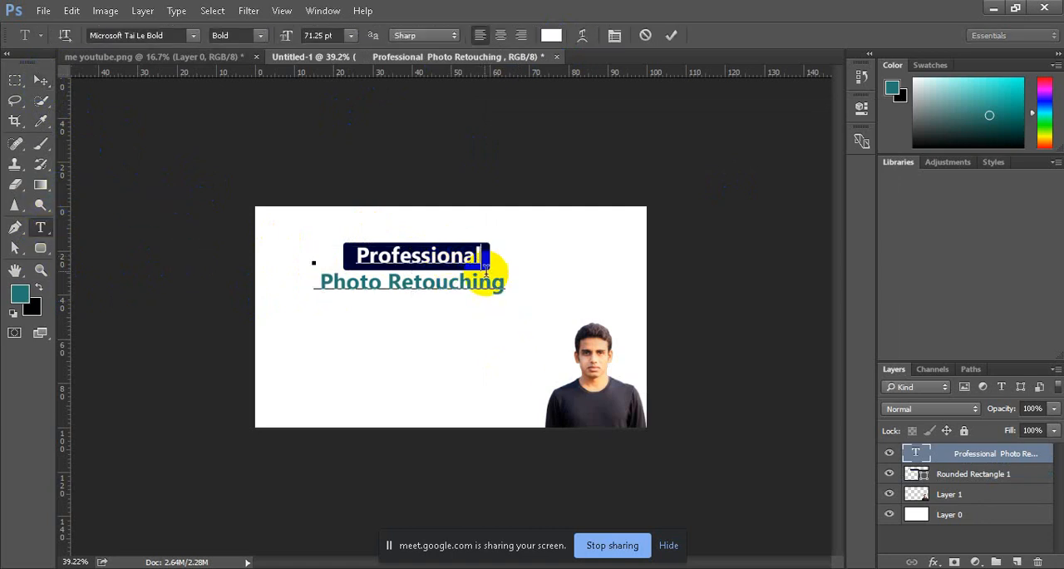
{"action": "key", "text": "Return"}
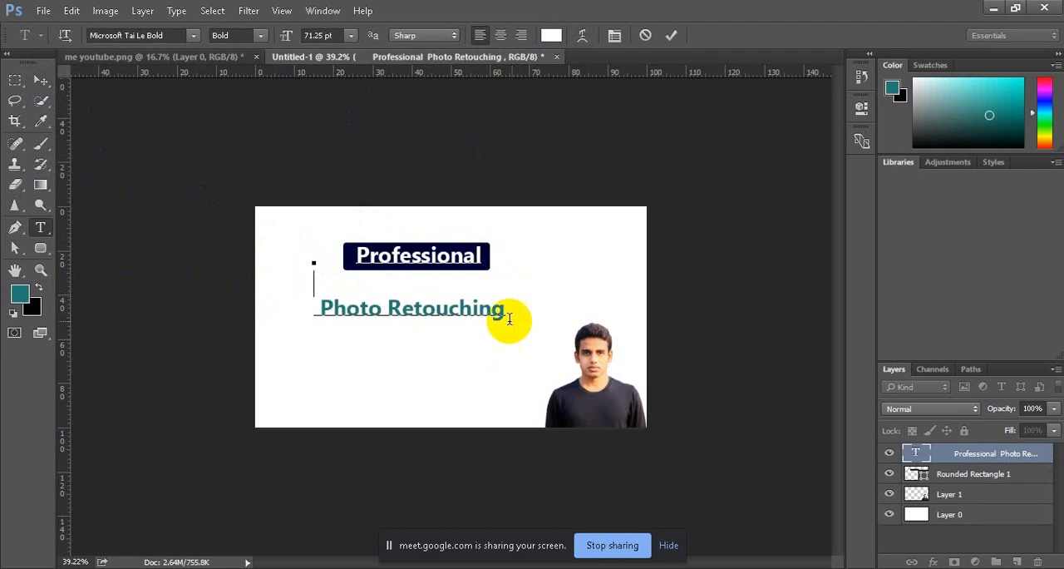
{"action": "left_click_drag", "start_coordinate": [504, 309], "coordinate": [314, 311]}
{"action": "key", "text": "BackSpace"}
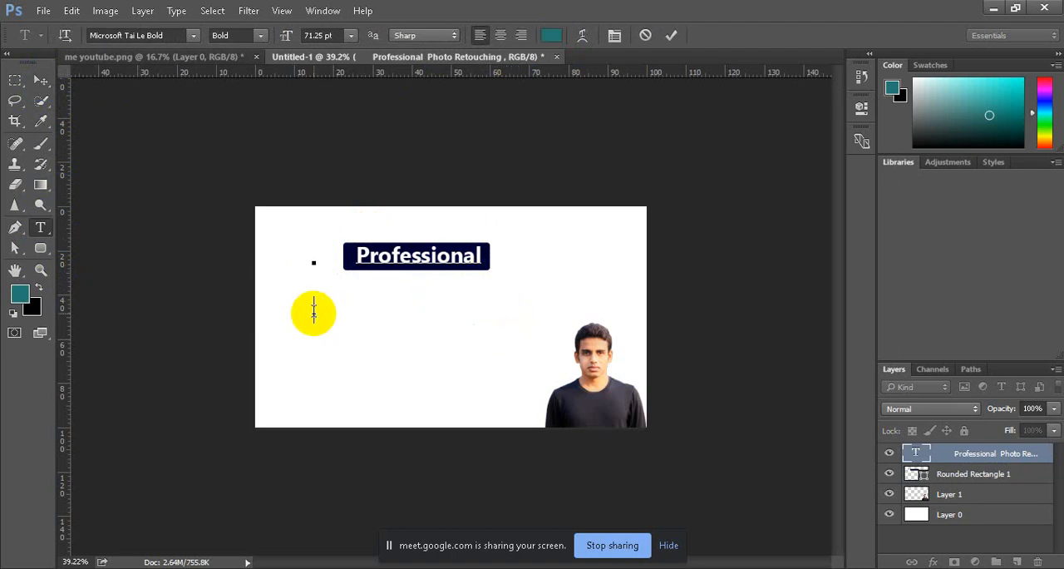
{"action": "left_click", "coordinate": [40, 80]}
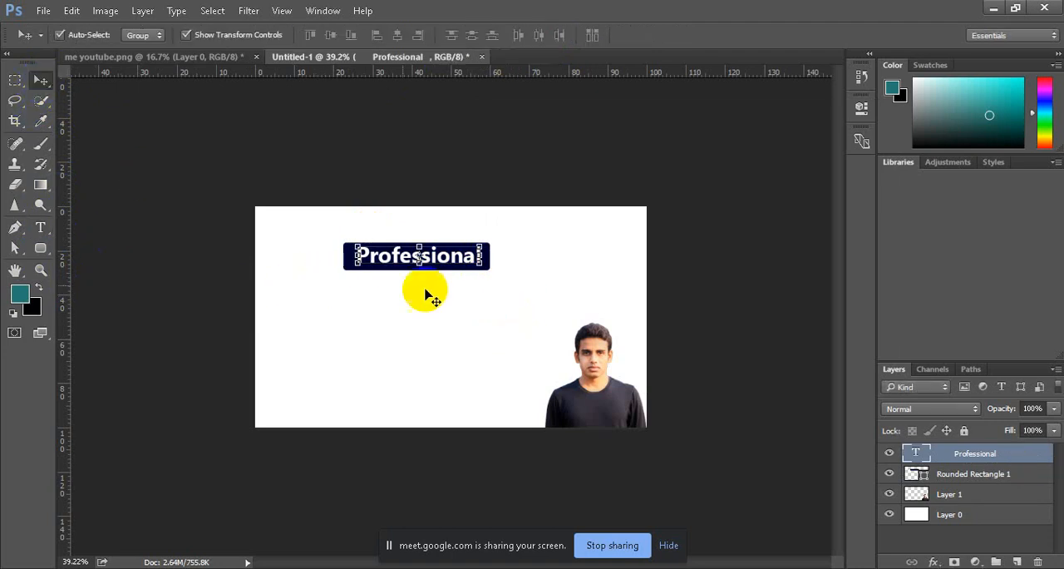
{"action": "left_click", "coordinate": [130, 95]}
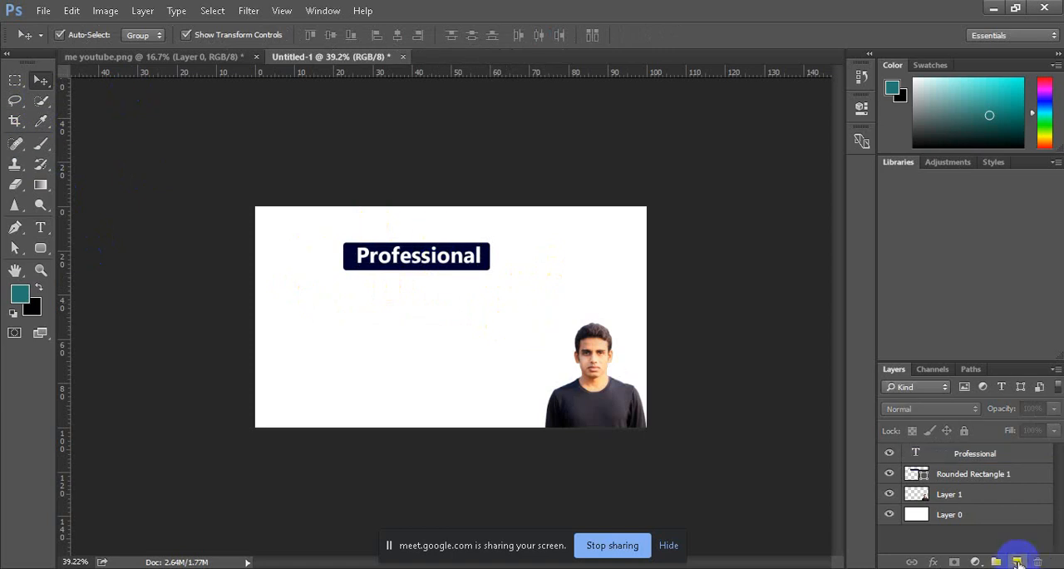
Step: Add a new layer with the teal text "Photo Retouching" in Microsoft Tai Le Bold, 62.03 pt, below the "Professional" label
{"action": "left_click", "coordinate": [1017, 562]}
{"action": "left_click", "coordinate": [40, 227]}
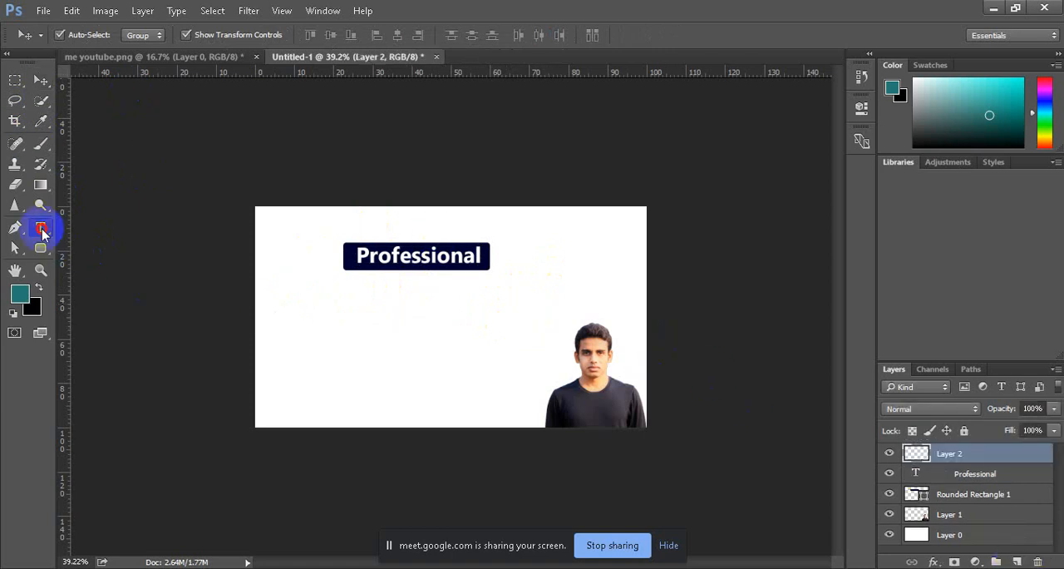
{"action": "left_click", "coordinate": [344, 296]}
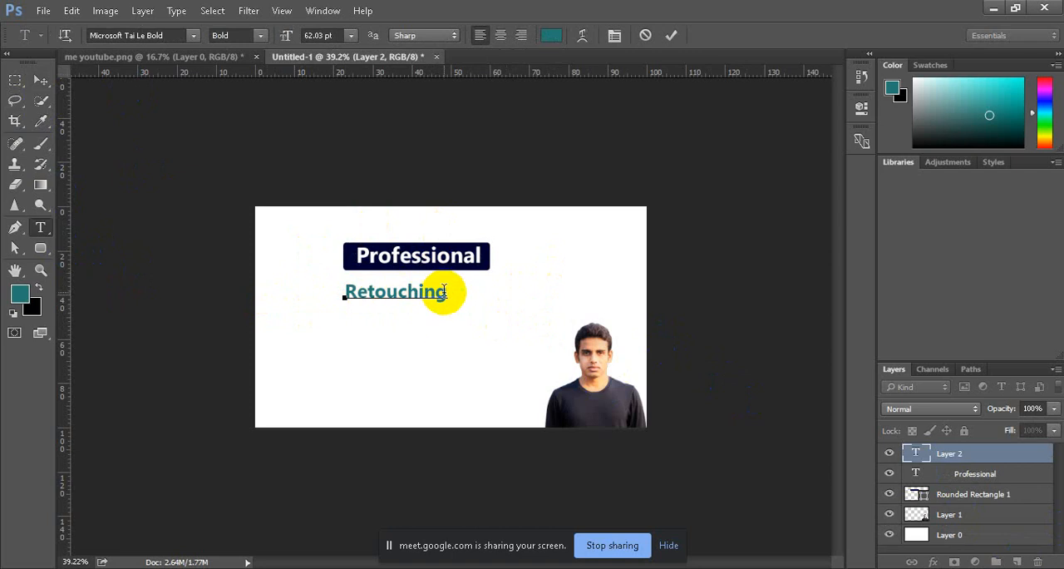
{"action": "left_click_drag", "start_coordinate": [448, 293], "coordinate": [336, 295]}
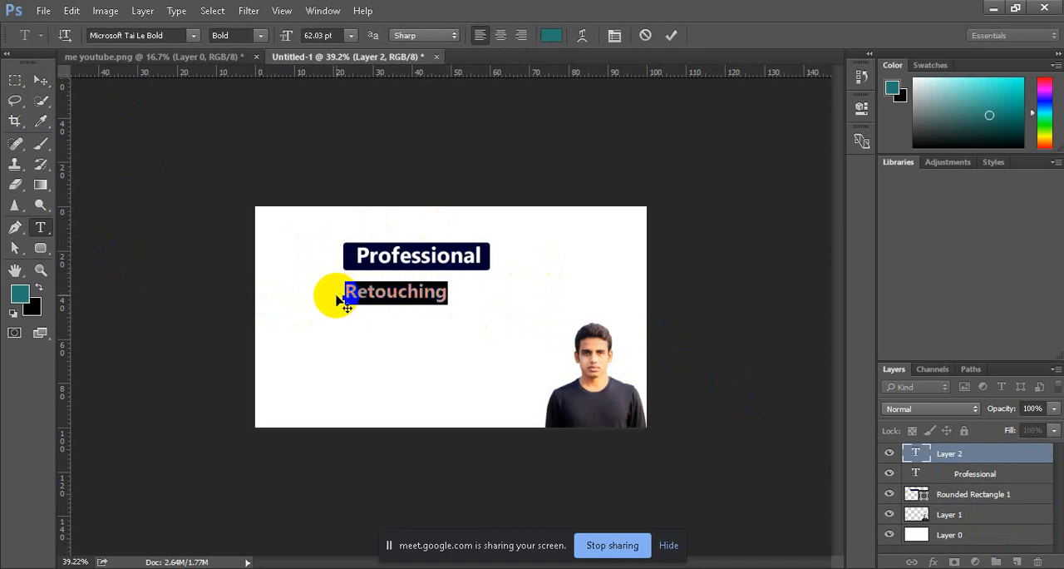
{"action": "left_click", "coordinate": [341, 298]}
{"action": "type", "text": "Photo"}
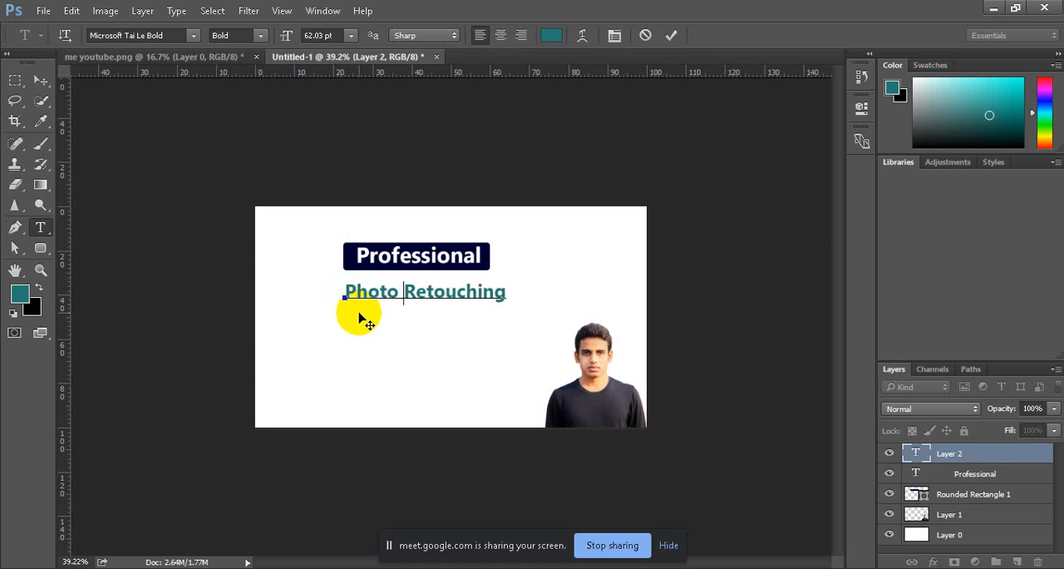
Step: Enlarge the "Photo Retouching" text to 69.03 pt and center it under the "Professional" label
{"action": "left_click_drag", "start_coordinate": [509, 291], "coordinate": [325, 297]}
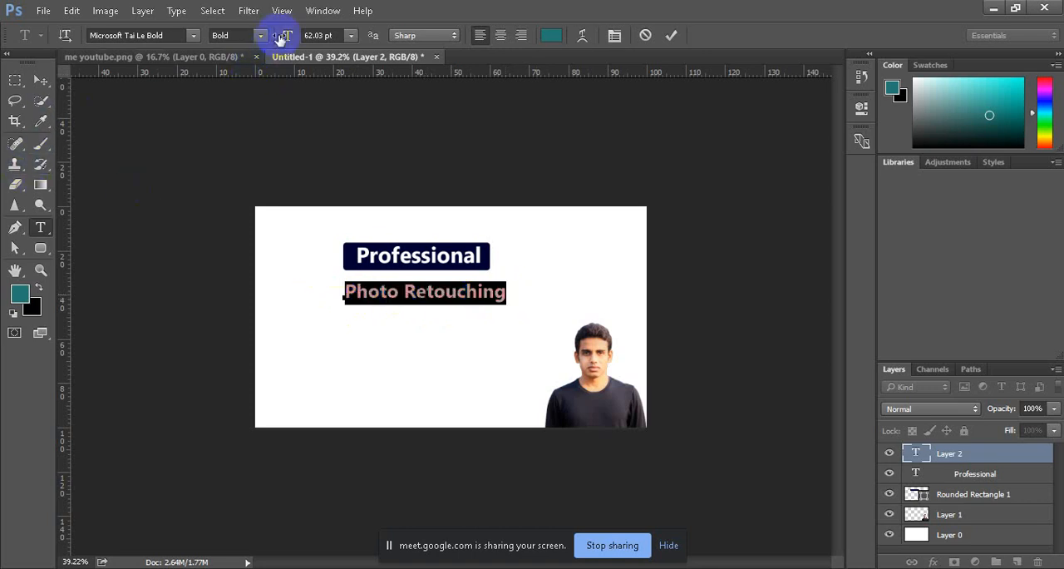
{"action": "left_click_drag", "start_coordinate": [280, 39], "coordinate": [286, 37]}
{"action": "left_click", "coordinate": [672, 35]}
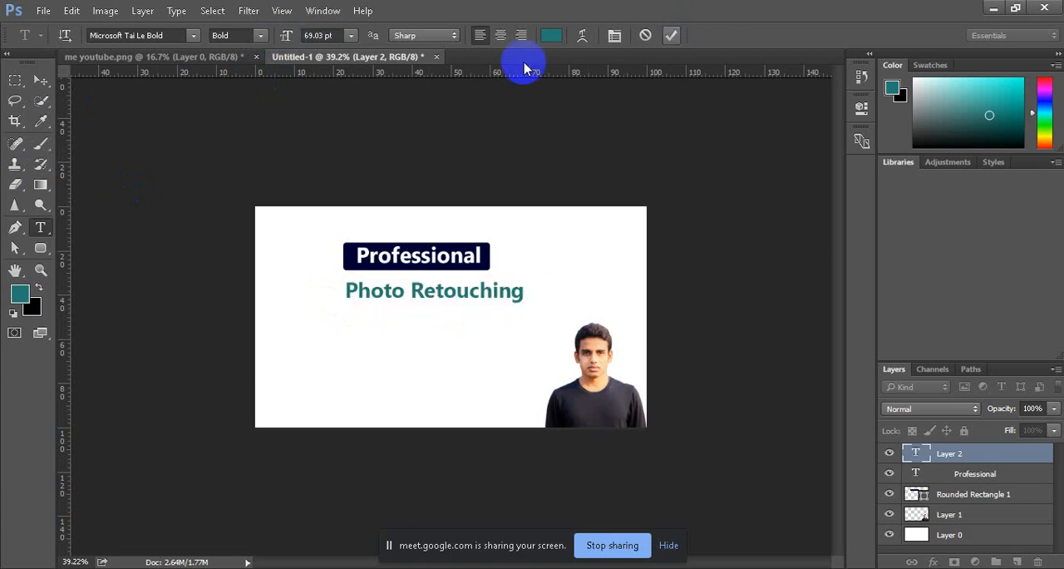
{"action": "left_click", "coordinate": [40, 80]}
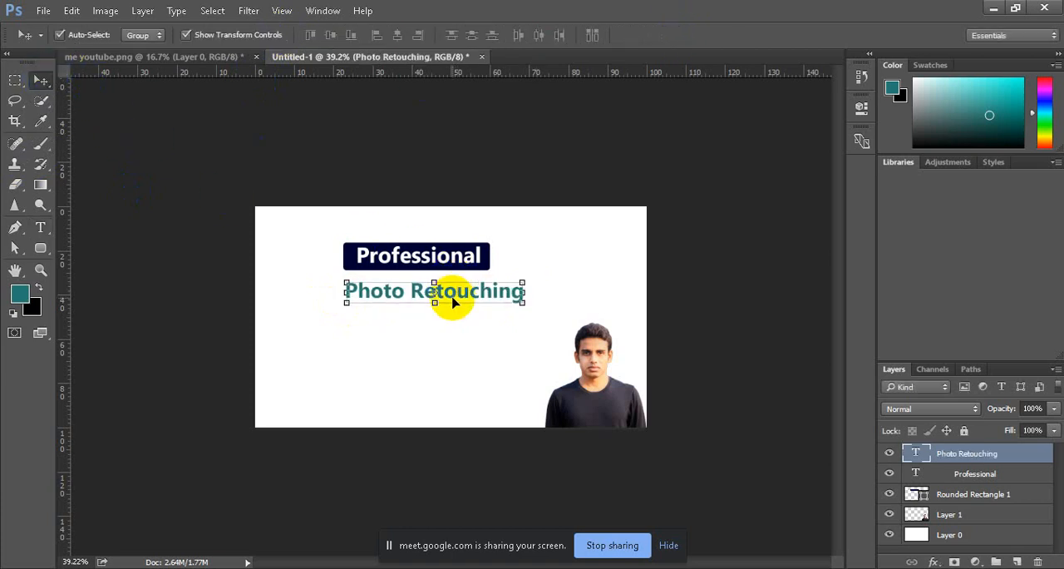
{"action": "left_click_drag", "start_coordinate": [458, 293], "coordinate": [441, 293]}
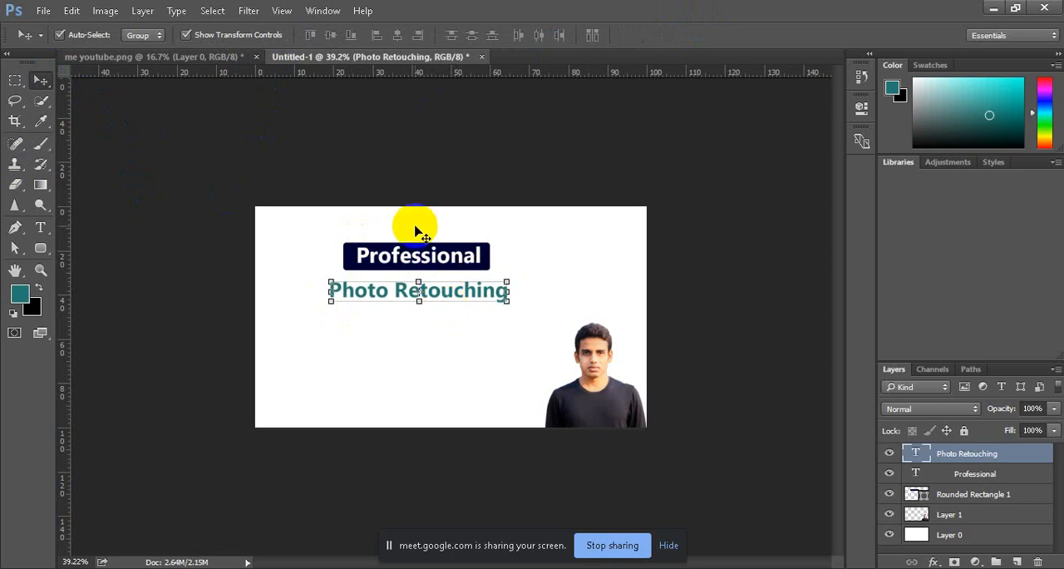
Step: Add a new layer and draw an unfilled rounded rectangle of about 646 x 105 px with 10 px radius around "Photo Retouching"
{"action": "left_click", "coordinate": [1016, 561]}
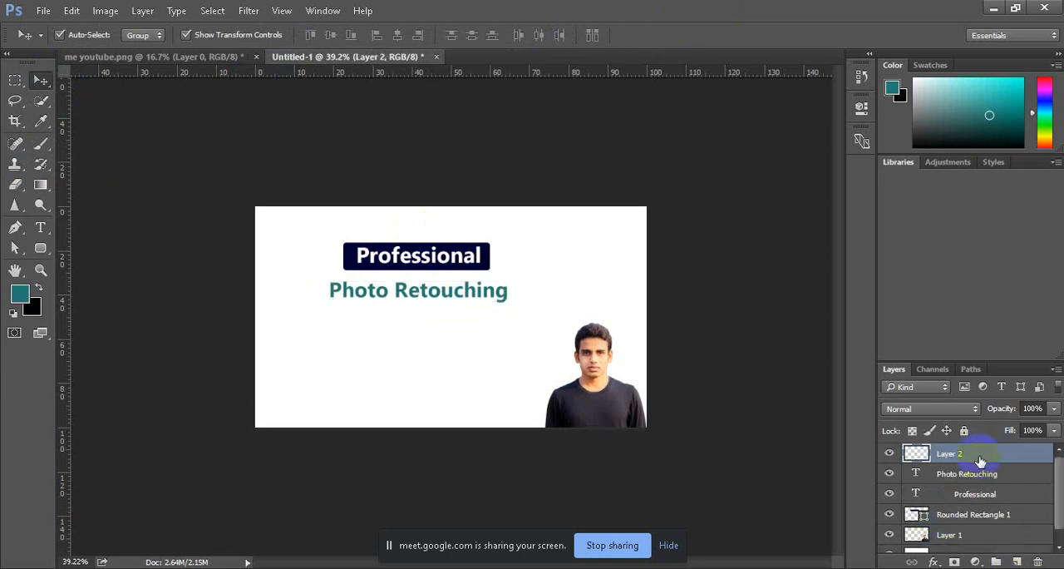
{"action": "left_click", "coordinate": [41, 249]}
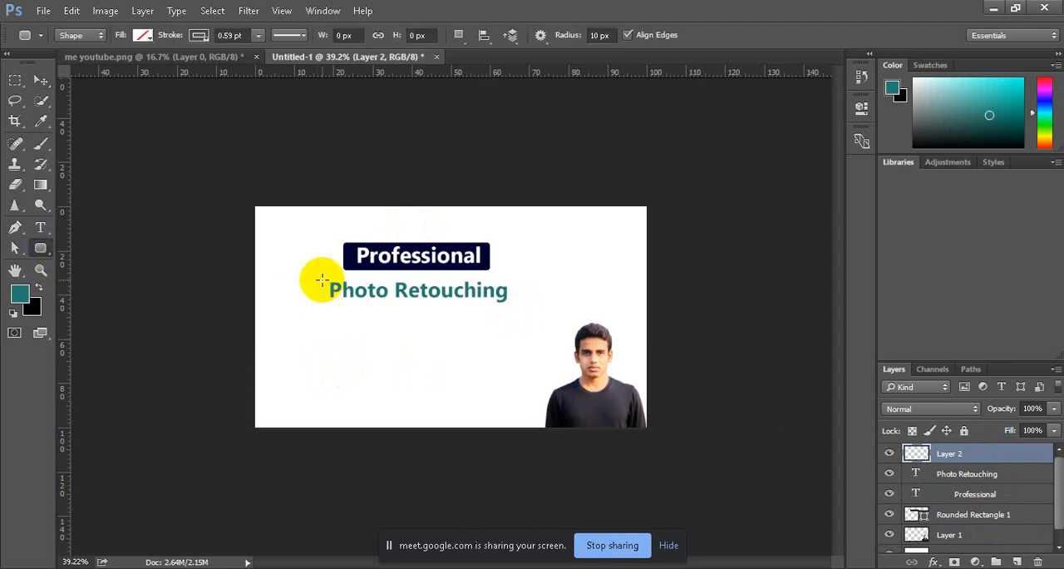
{"action": "mouse_move", "coordinate": [319, 277]}
{"action": "left_mouse_down"}
{"action": "mouse_move", "coordinate": [368, 302]}
{"action": "mouse_move", "coordinate": [515, 309]}
{"action": "left_mouse_up"}
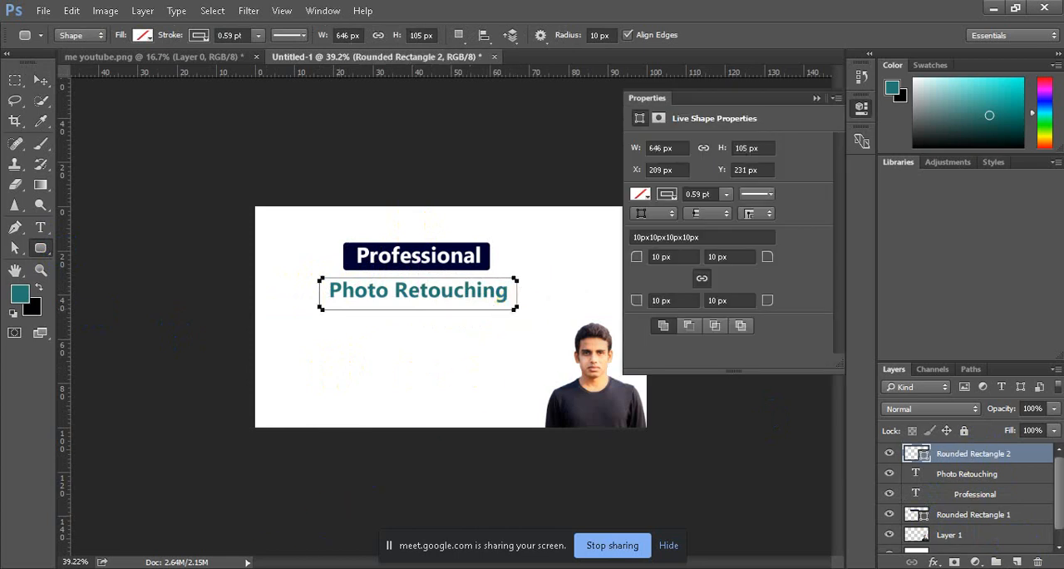
Step: Switch to Google Meet, admit the waiting participant, and return to Photoshop
{"action": "mouse_move", "coordinate": [349, 566]}
{"action": "left_click", "coordinate": [332, 547]}
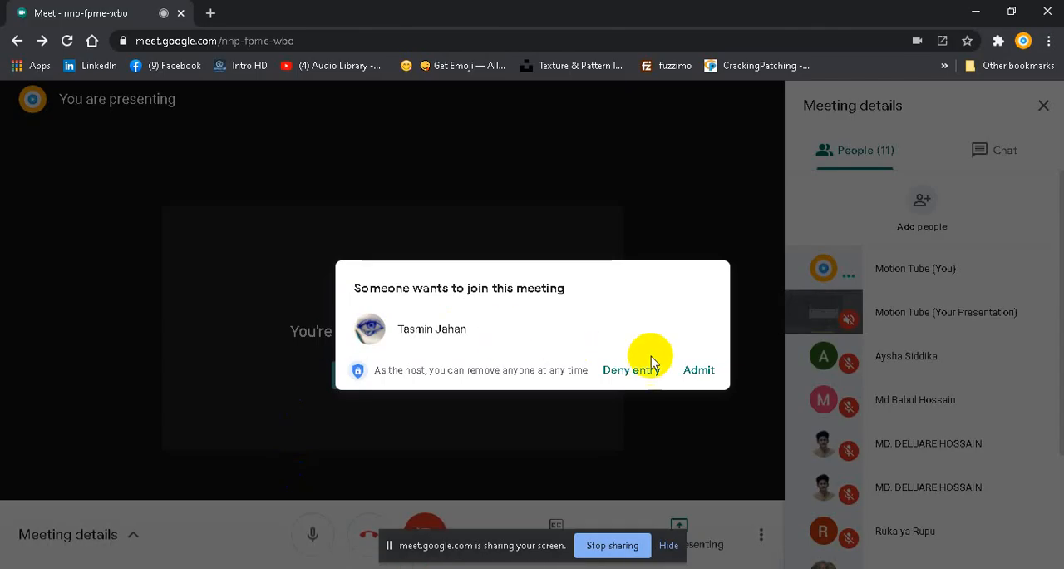
{"action": "left_click", "coordinate": [703, 367]}
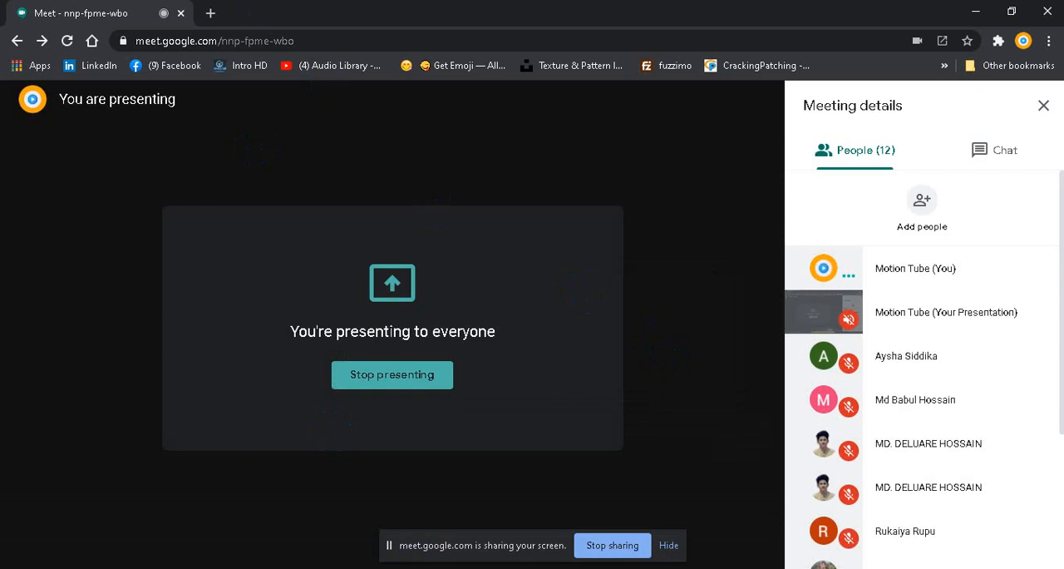
{"action": "left_click", "coordinate": [248, 566]}
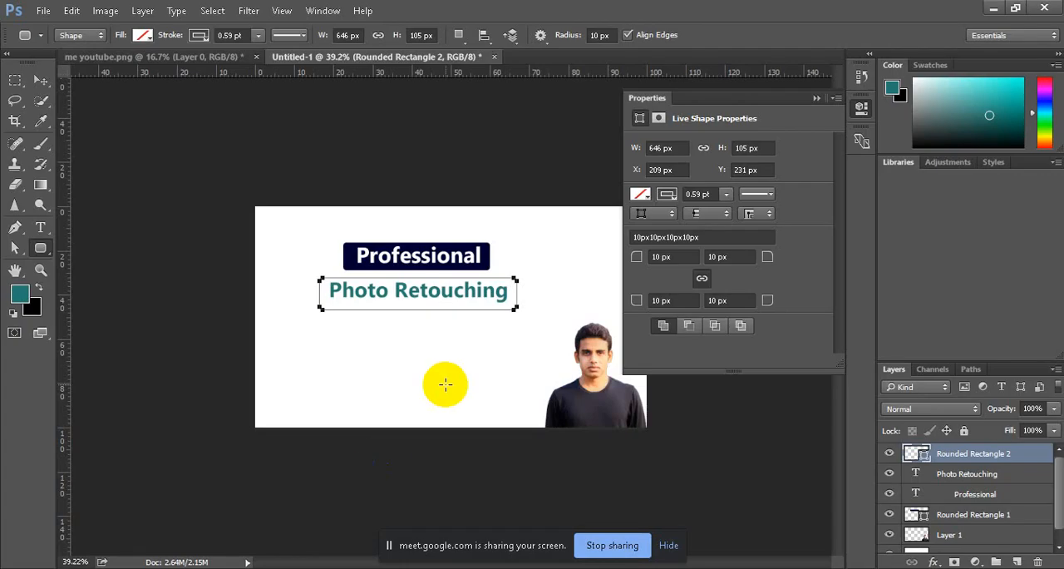
Step: Fill the rounded rectangle around "Photo Retouching" with the recently used dark navy and move its layer beneath that text layer
{"action": "left_click", "coordinate": [641, 195]}
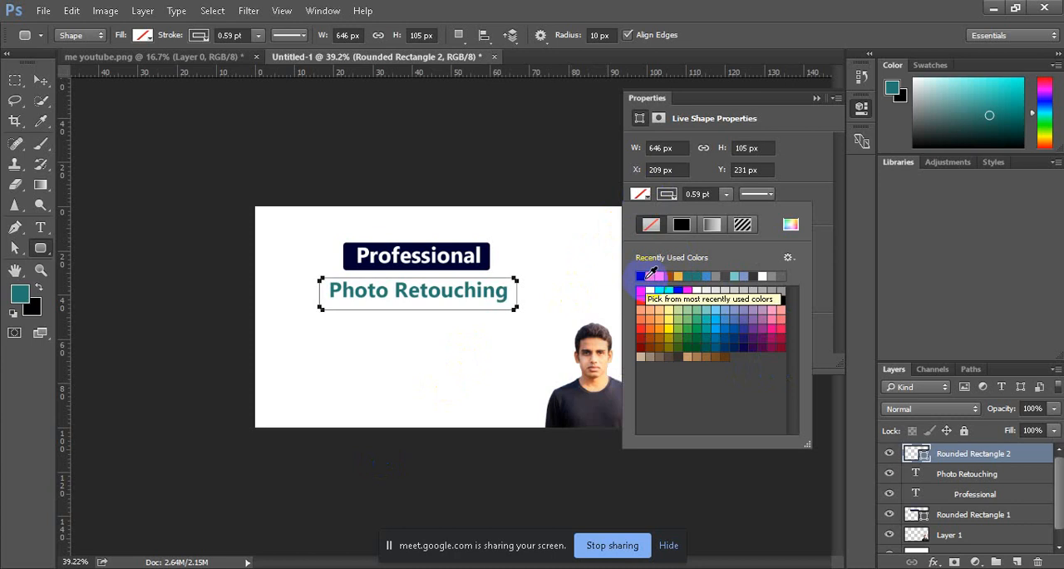
{"action": "left_click", "coordinate": [641, 277]}
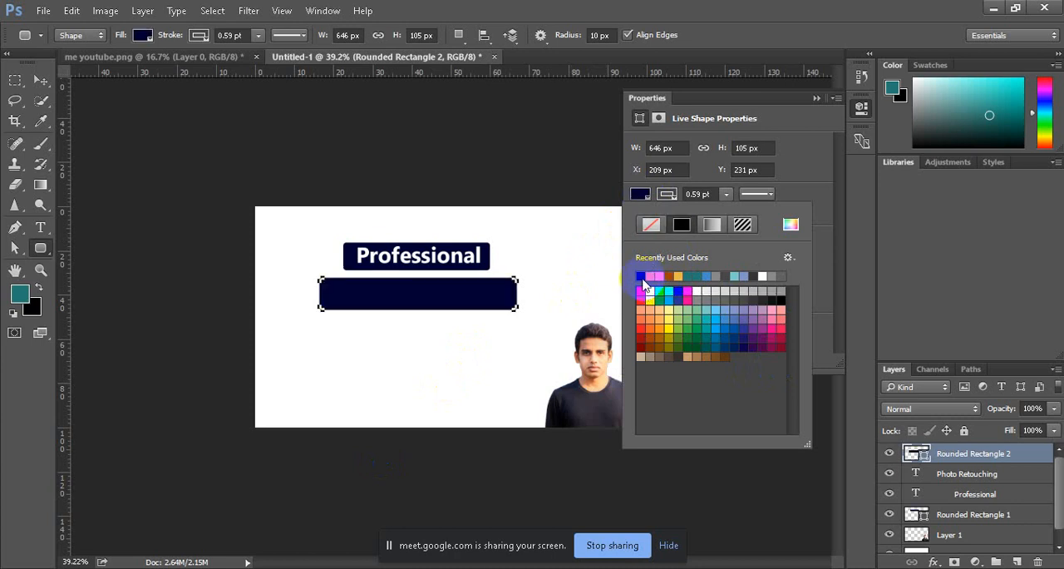
{"action": "left_click", "coordinate": [815, 99]}
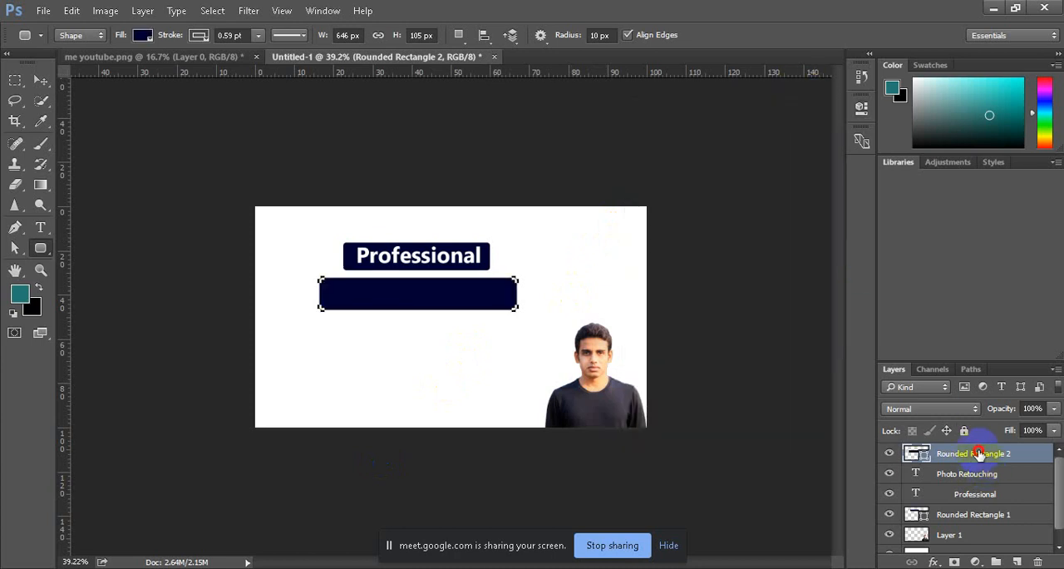
{"action": "left_click_drag", "start_coordinate": [978, 453], "coordinate": [971, 482]}
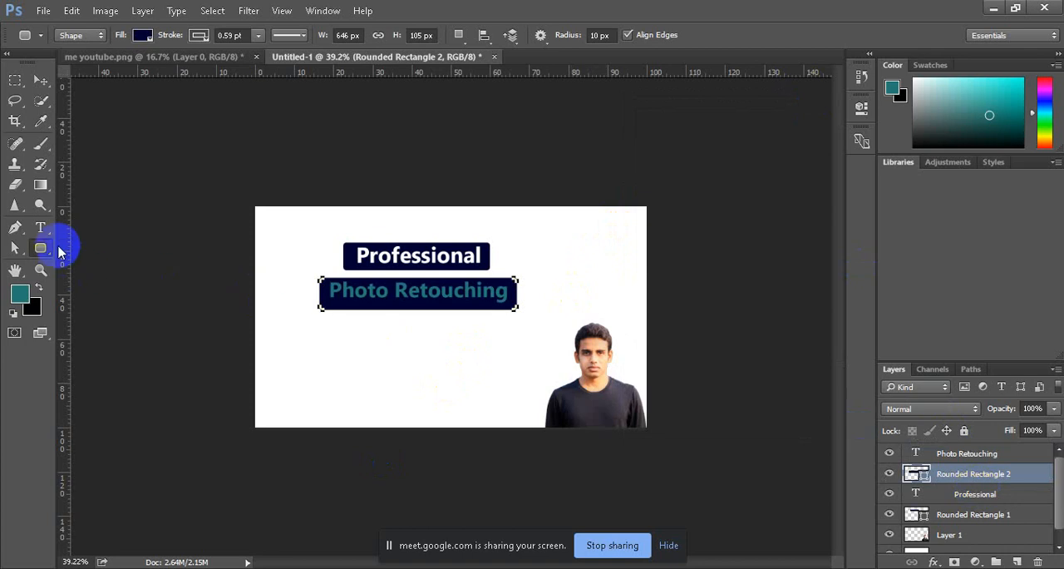
Step: Recolor the "Photo Retouching" text white
{"action": "left_click", "coordinate": [42, 227]}
{"action": "left_click_drag", "start_coordinate": [331, 291], "coordinate": [524, 288]}
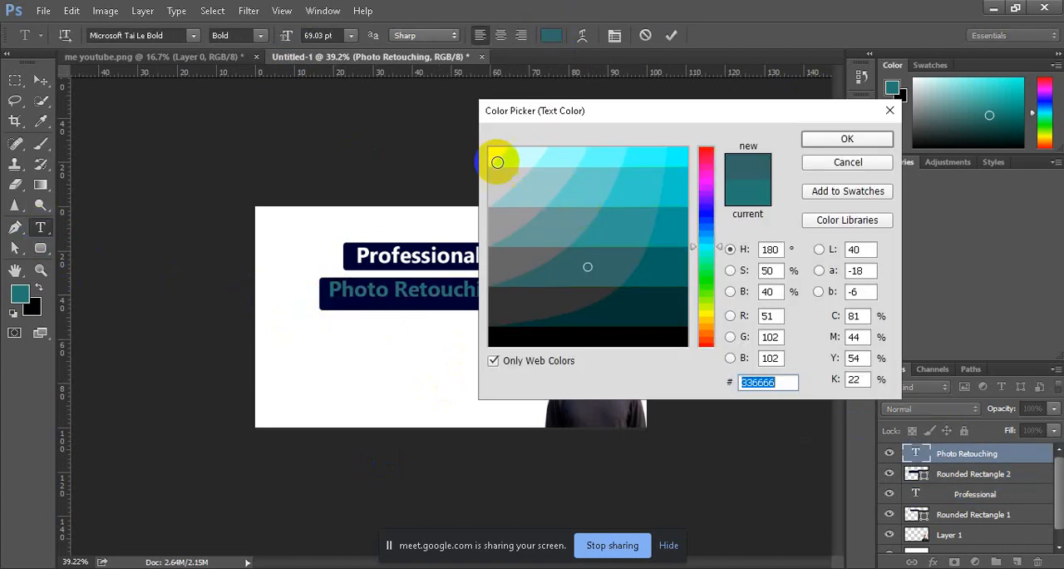
{"action": "left_click", "coordinate": [494, 151]}
{"action": "left_click", "coordinate": [823, 141]}
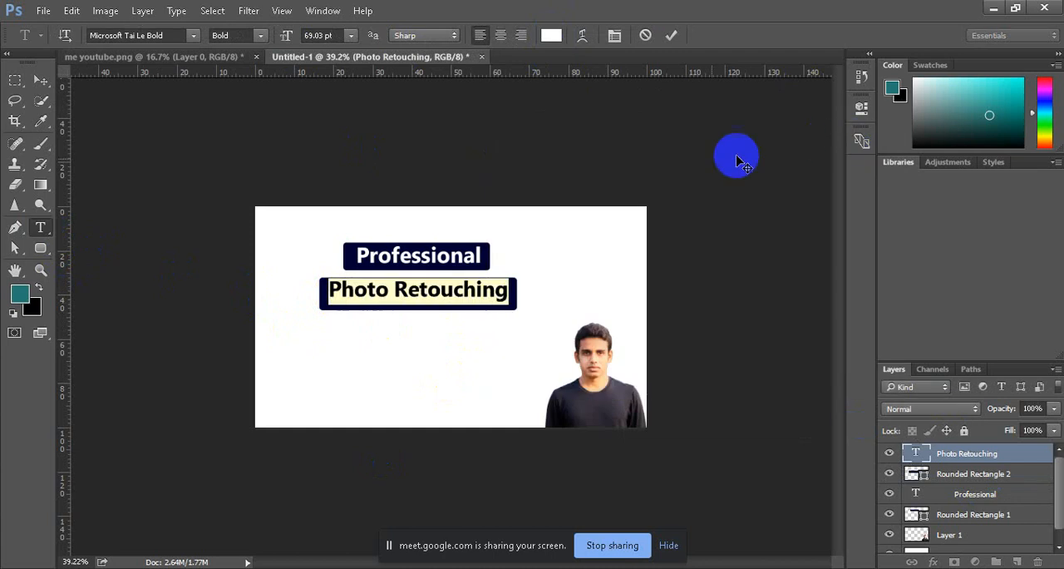
{"action": "key", "text": "Right"}
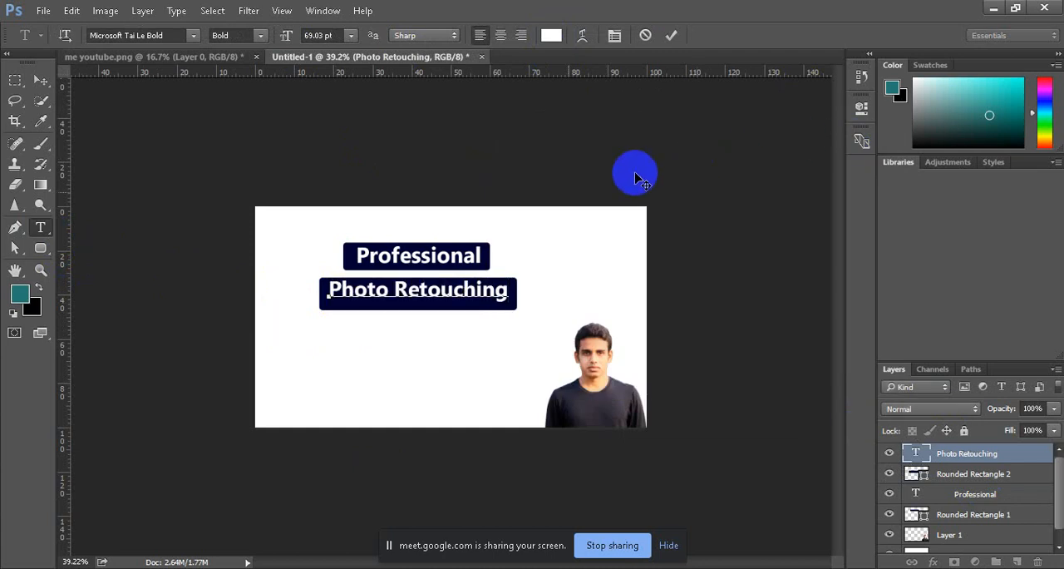
Step: Move the "Photo Retouching" text slightly down to center it vertically in its navy rectangle, then deselect it
{"action": "left_click", "coordinate": [40, 79]}
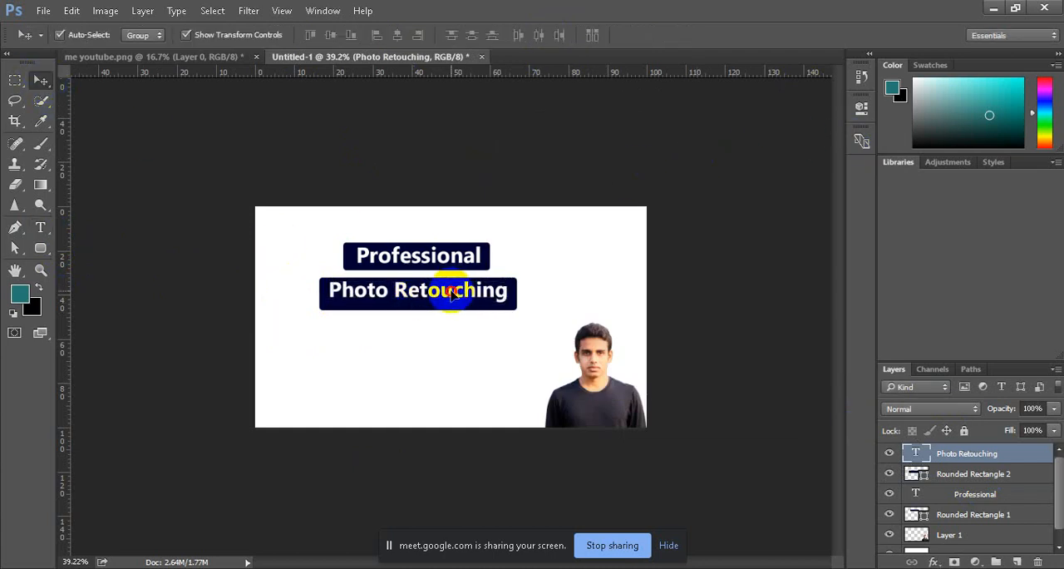
{"action": "left_click_drag", "start_coordinate": [450, 292], "coordinate": [449, 298]}
{"action": "left_click", "coordinate": [111, 132]}
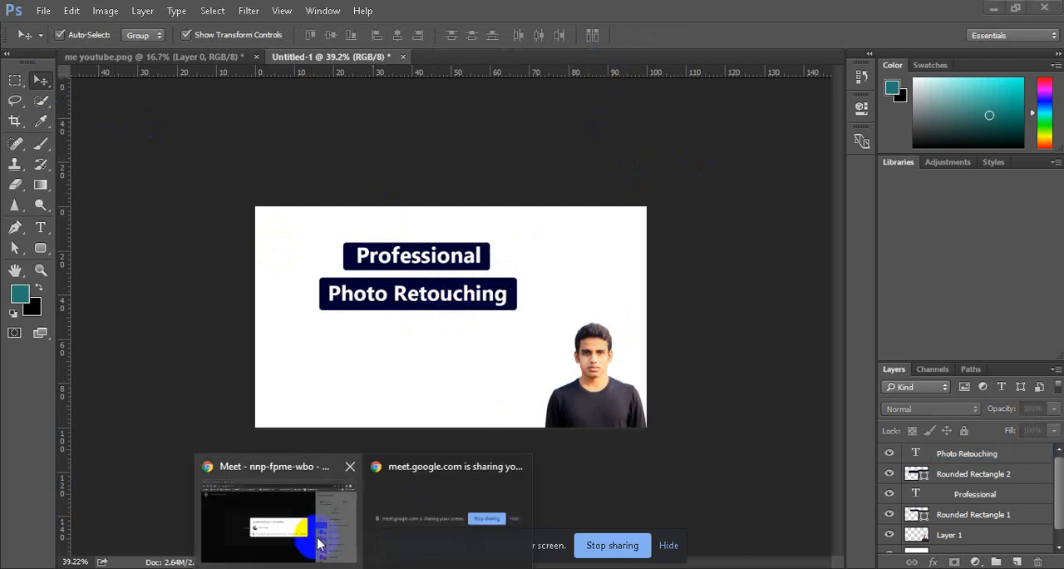
Step: Switch to Google Meet to let the waiting participant join, then go back to Photoshop
{"action": "left_click", "coordinate": [316, 541]}
{"action": "left_click", "coordinate": [692, 373]}
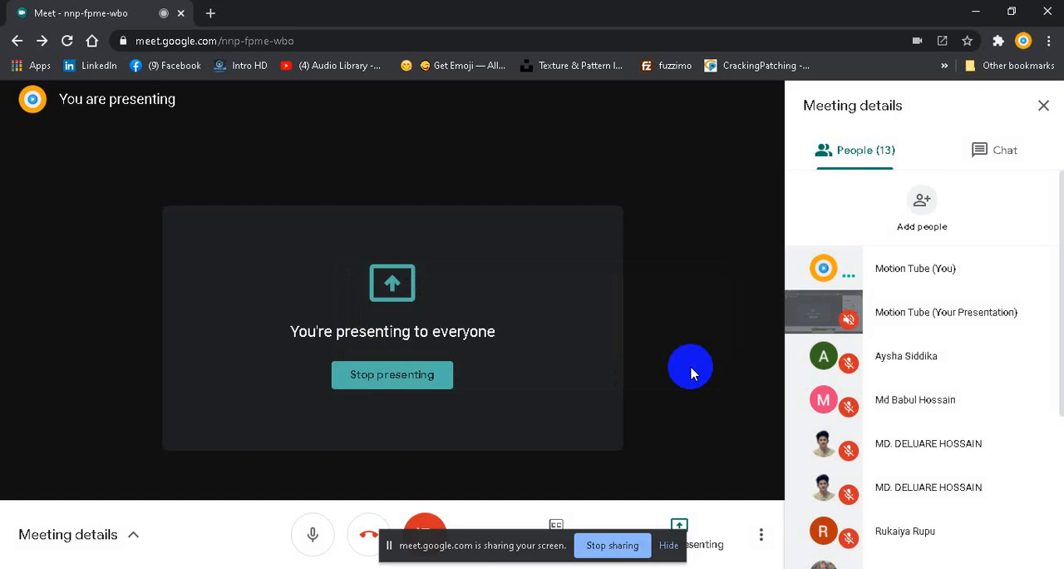
{"action": "mouse_move", "coordinate": [249, 568]}
{"action": "left_click", "coordinate": [247, 519]}
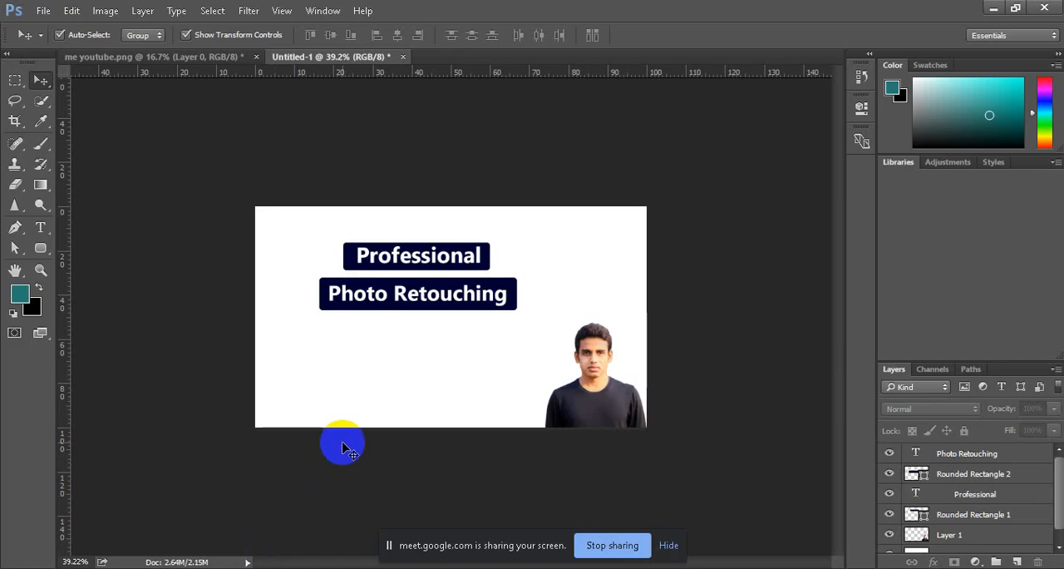
{"action": "left_click", "coordinate": [568, 334]}
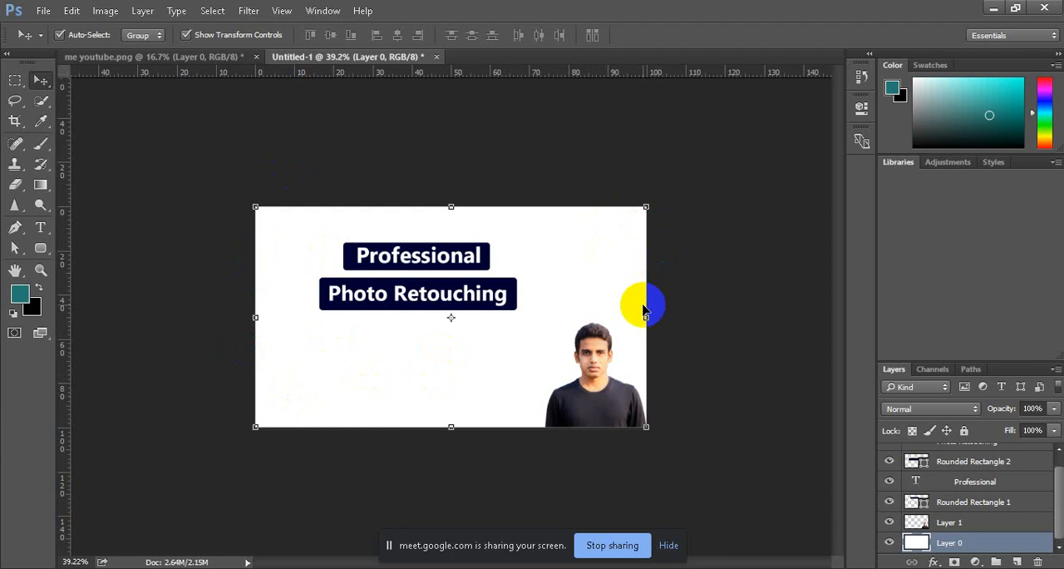
{"action": "left_click", "coordinate": [729, 219]}
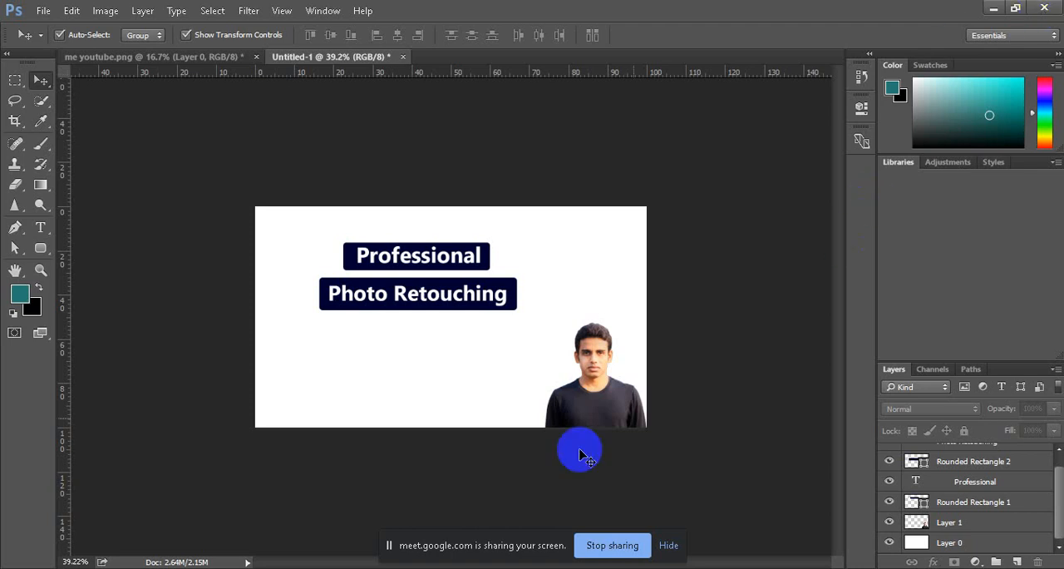
Step: Switch to Chrome and search Google for "png logo fiverr" in a new tab
{"action": "mouse_move", "coordinate": [382, 562]}
{"action": "left_click", "coordinate": [275, 511]}
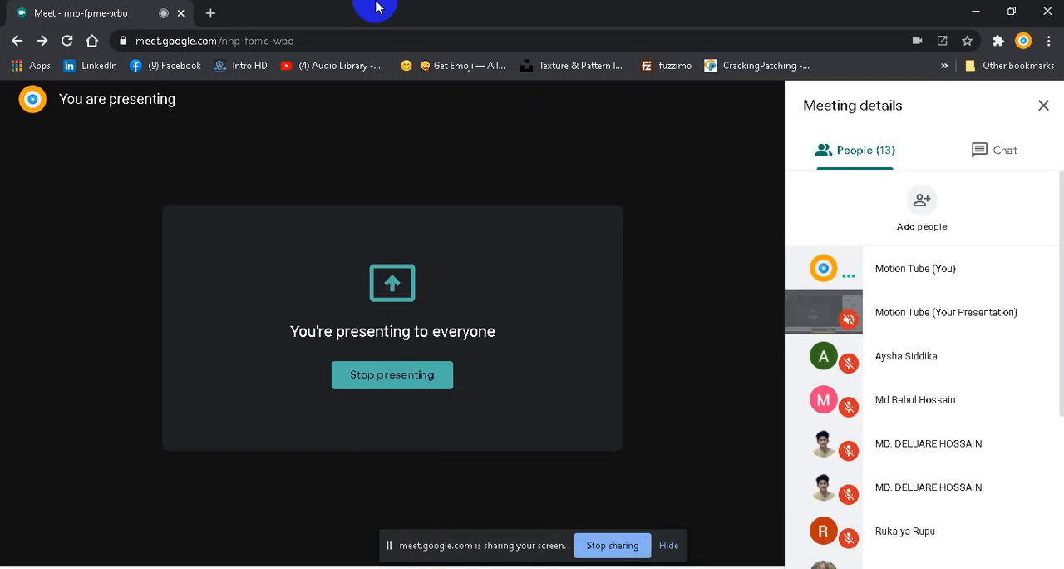
{"action": "left_click", "coordinate": [209, 12]}
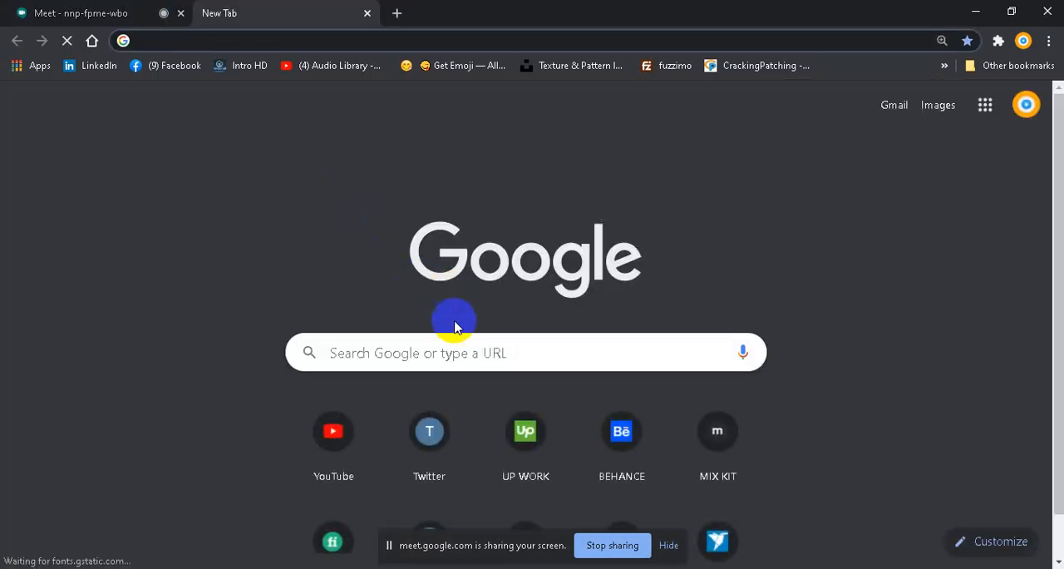
{"action": "left_click", "coordinate": [434, 352]}
{"action": "type", "text": "p"}
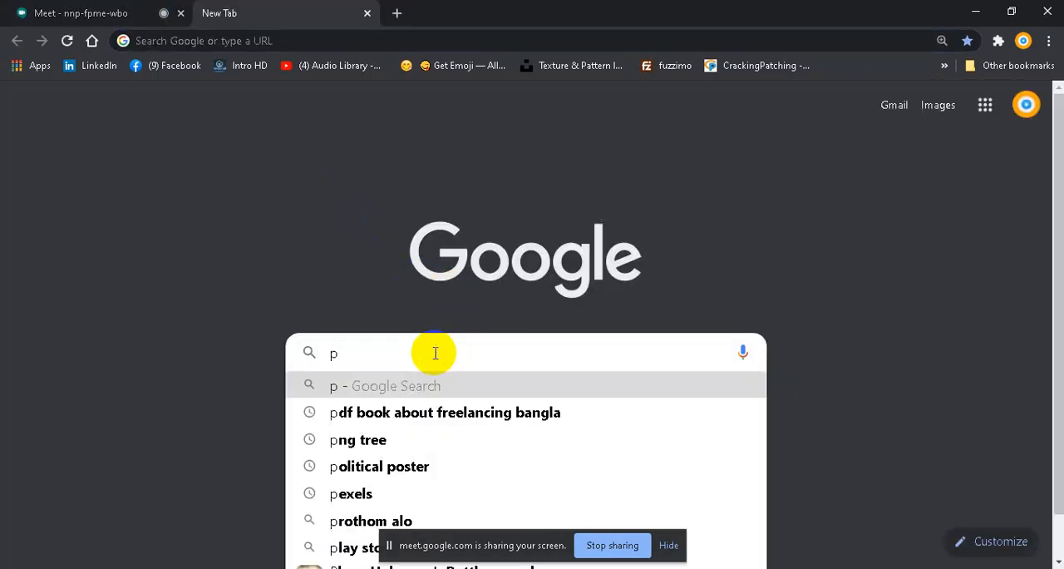
{"action": "type", "text": "ng logo "}
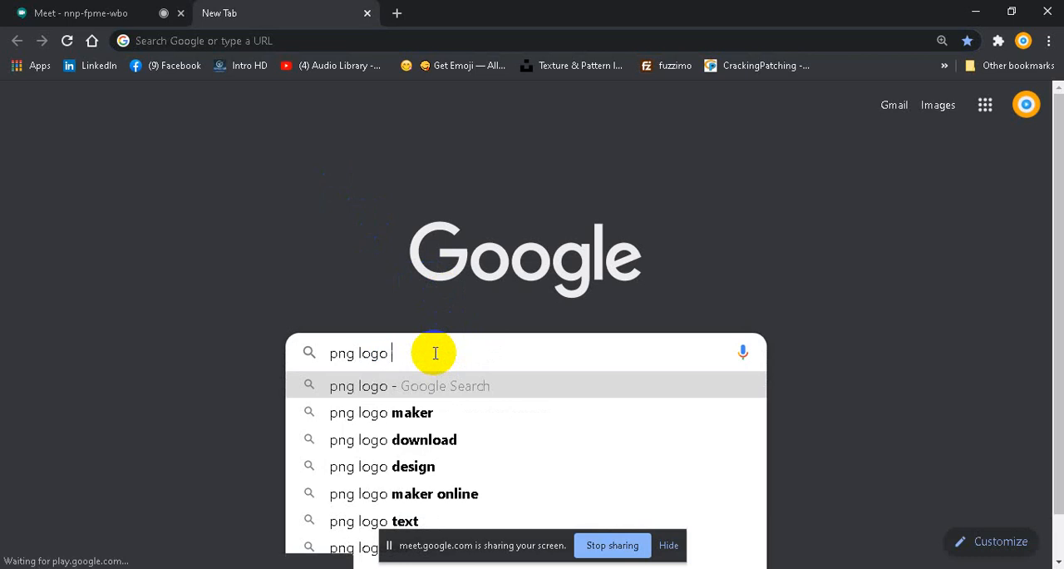
{"action": "type", "text": "five"}
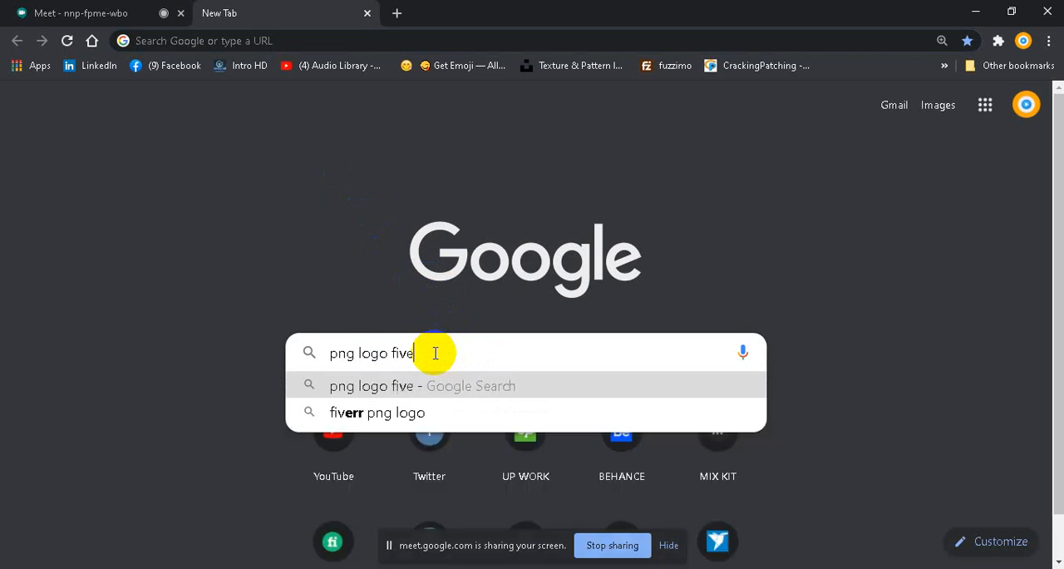
{"action": "type", "text": "err"}
{"action": "key", "text": "Return"}
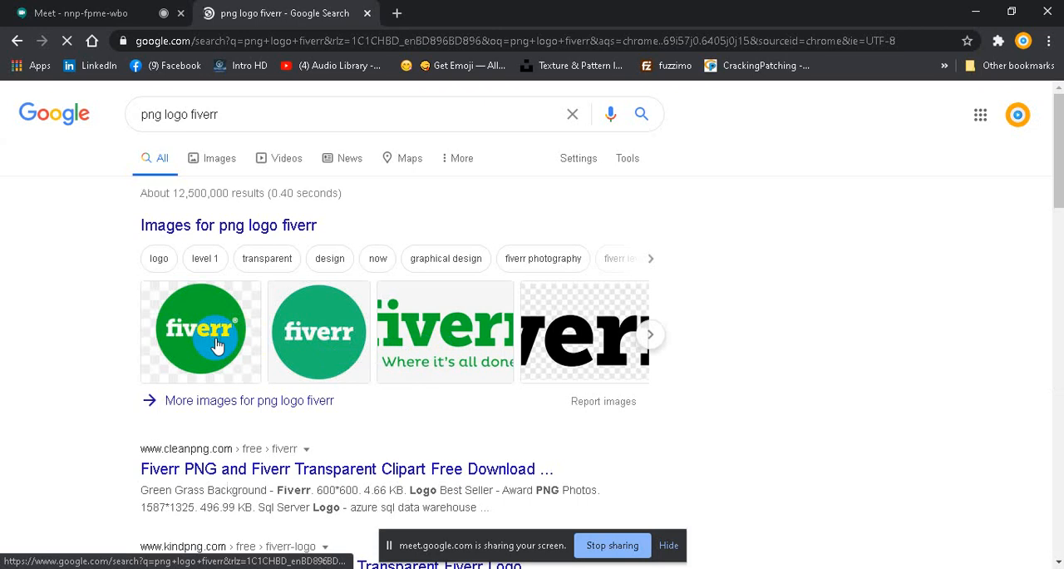
Step: Open the image results for the Fiverr logo and filter their color to Transparent
{"action": "left_click", "coordinate": [216, 345]}
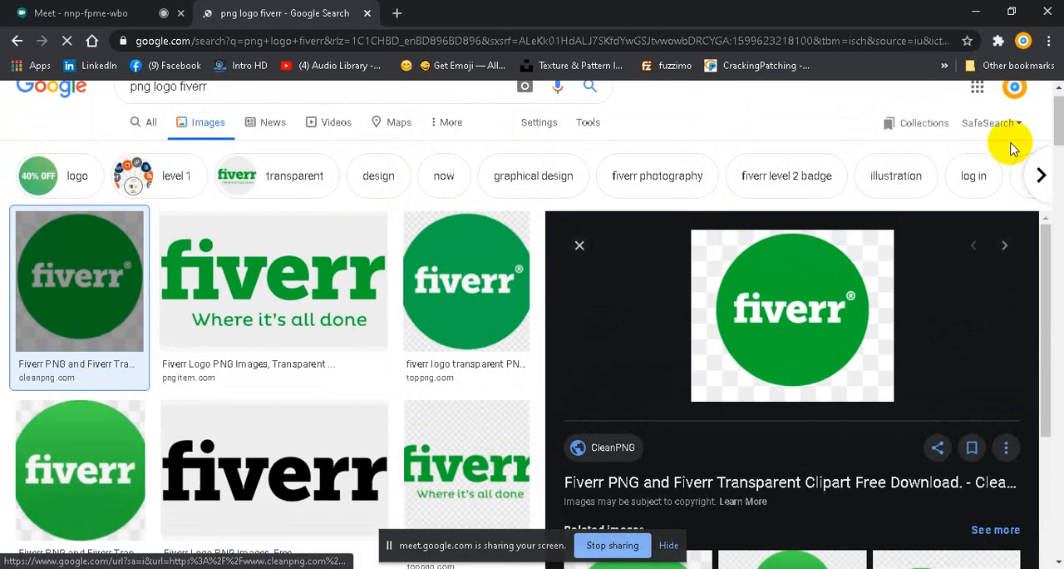
{"action": "left_click", "coordinate": [580, 246]}
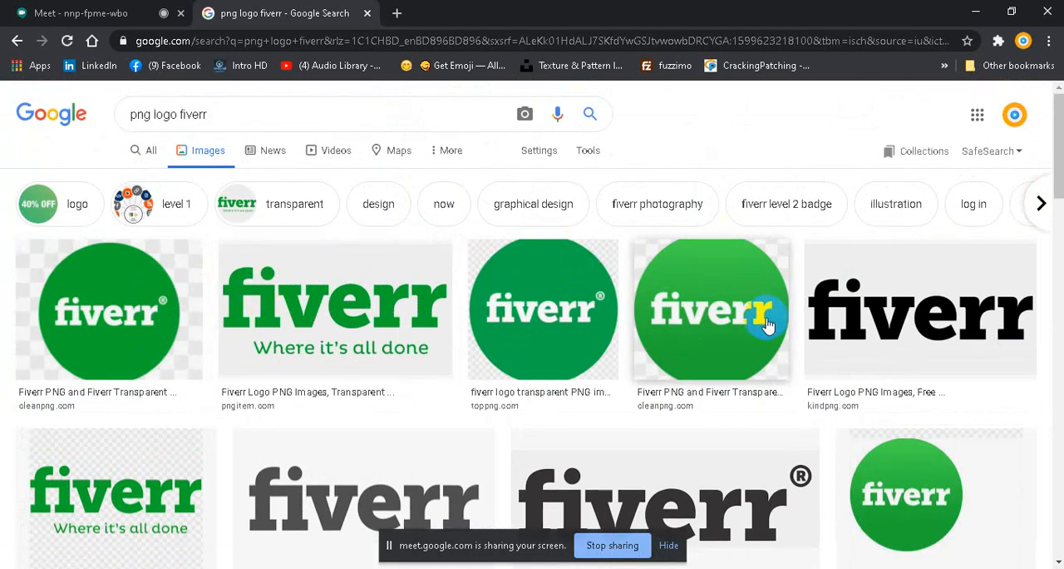
{"action": "left_click", "coordinate": [588, 150]}
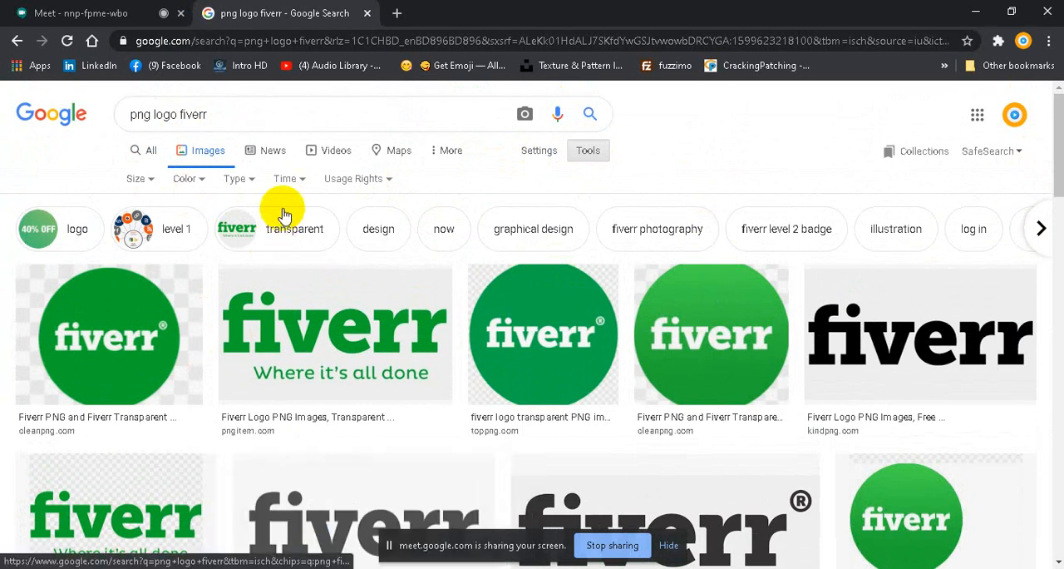
{"action": "left_click", "coordinate": [593, 152]}
{"action": "left_click", "coordinate": [591, 150]}
{"action": "left_click", "coordinate": [204, 181]}
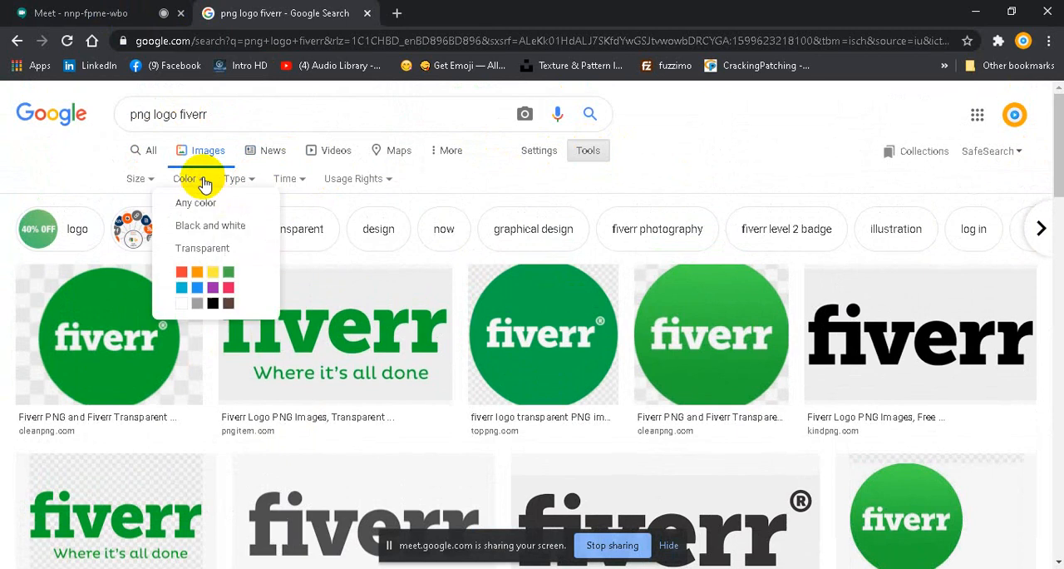
{"action": "left_click", "coordinate": [213, 254]}
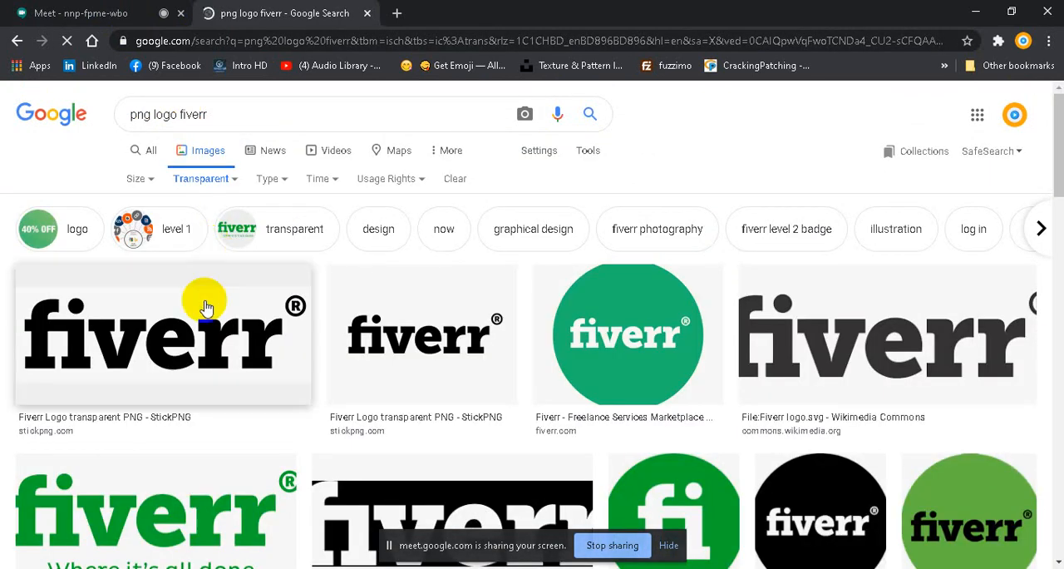
Step: Examine the transparent Fiverr logo results, previewing the round green logo from fiverr.com
{"action": "scroll", "coordinate": [494, 341], "scroll_direction": "down", "scroll_amount": 3}
{"action": "scroll", "coordinate": [495, 345], "scroll_direction": "up", "scroll_amount": 1}
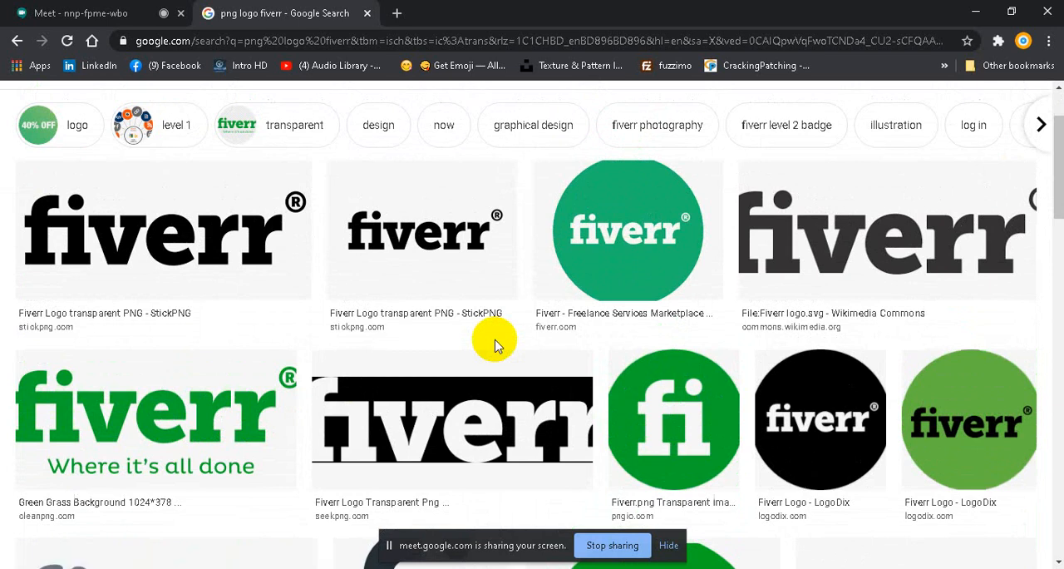
{"action": "left_click", "coordinate": [638, 285]}
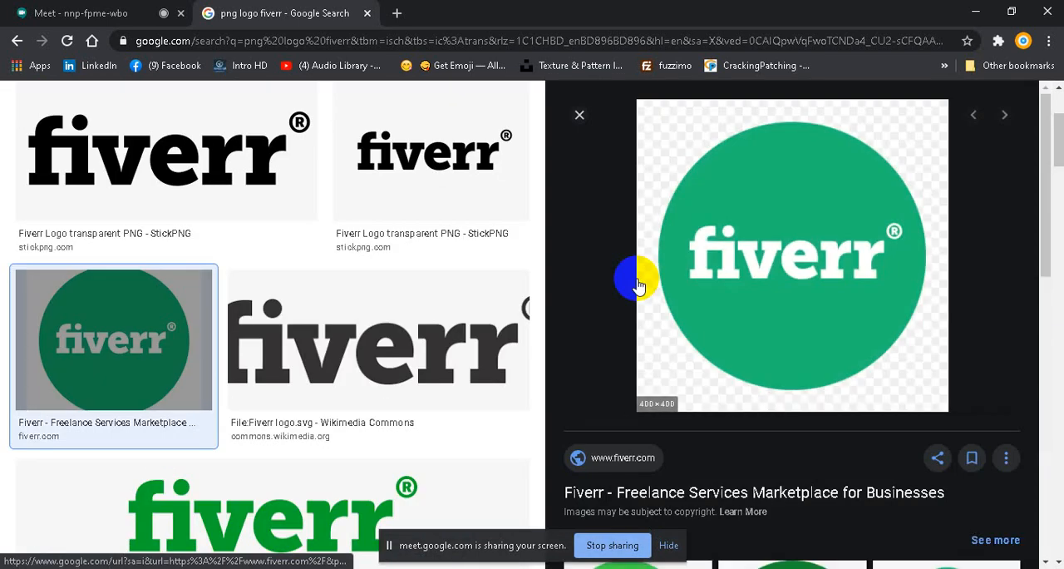
{"action": "left_click_drag", "start_coordinate": [638, 285], "coordinate": [807, 404]}
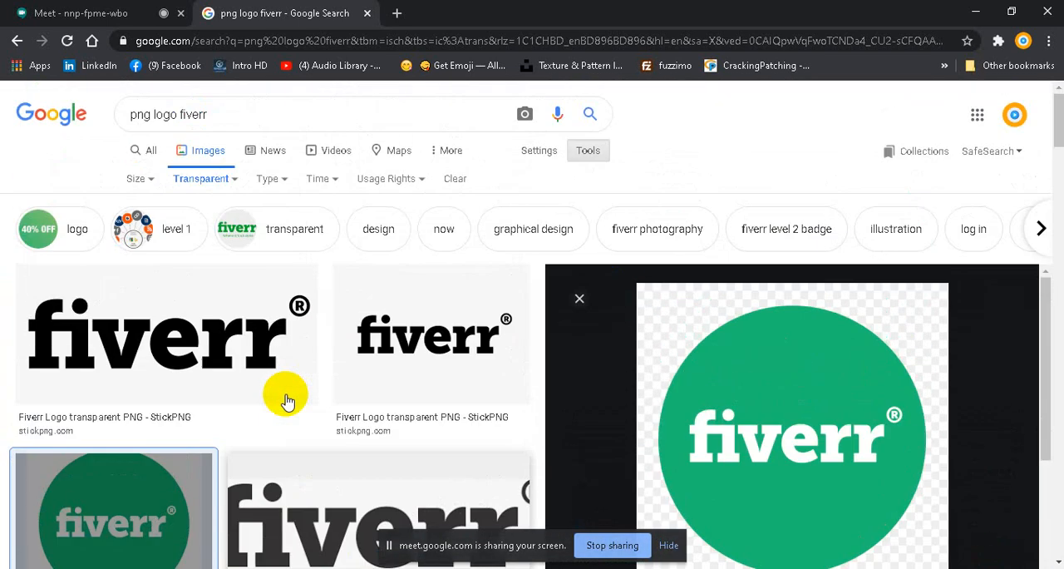
{"action": "scroll", "coordinate": [285, 401], "scroll_direction": "down", "scroll_amount": 8}
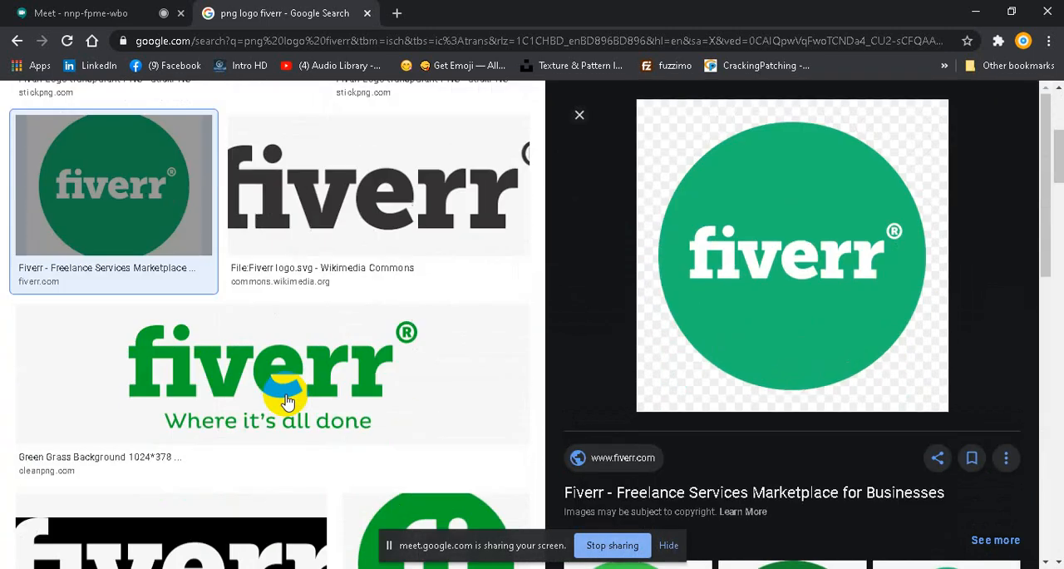
{"action": "scroll", "coordinate": [285, 402], "scroll_direction": "down", "scroll_amount": 9}
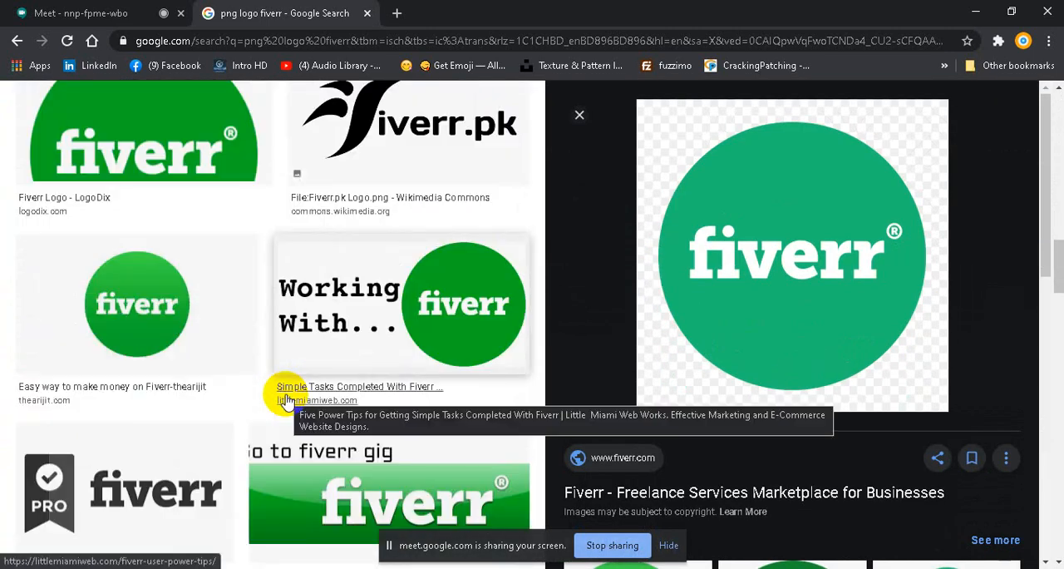
{"action": "scroll", "coordinate": [285, 401], "scroll_direction": "down", "scroll_amount": 2}
{"action": "scroll", "coordinate": [332, 349], "scroll_direction": "up", "scroll_amount": 2}
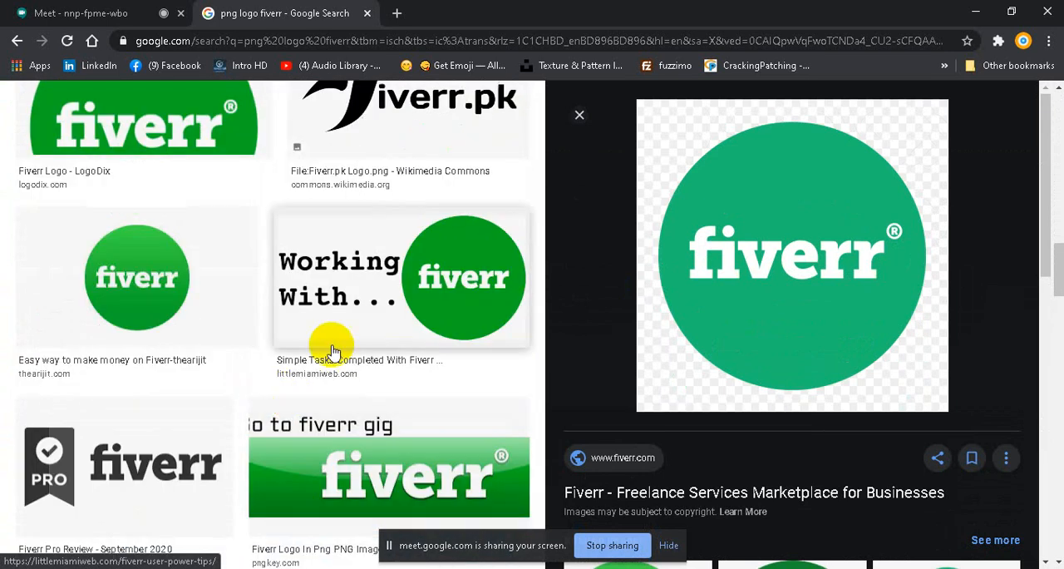
Step: Save the "Working With... fiverr" image to the Desktop as the PNG file fiverr-logo-2018-titled
{"action": "left_click", "coordinate": [392, 290]}
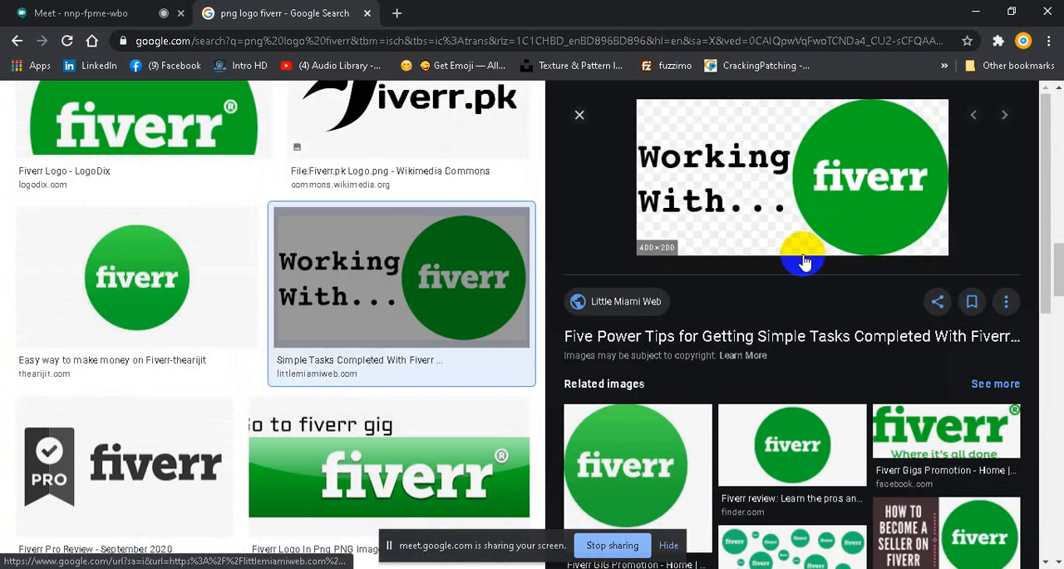
{"action": "right_click", "coordinate": [828, 180]}
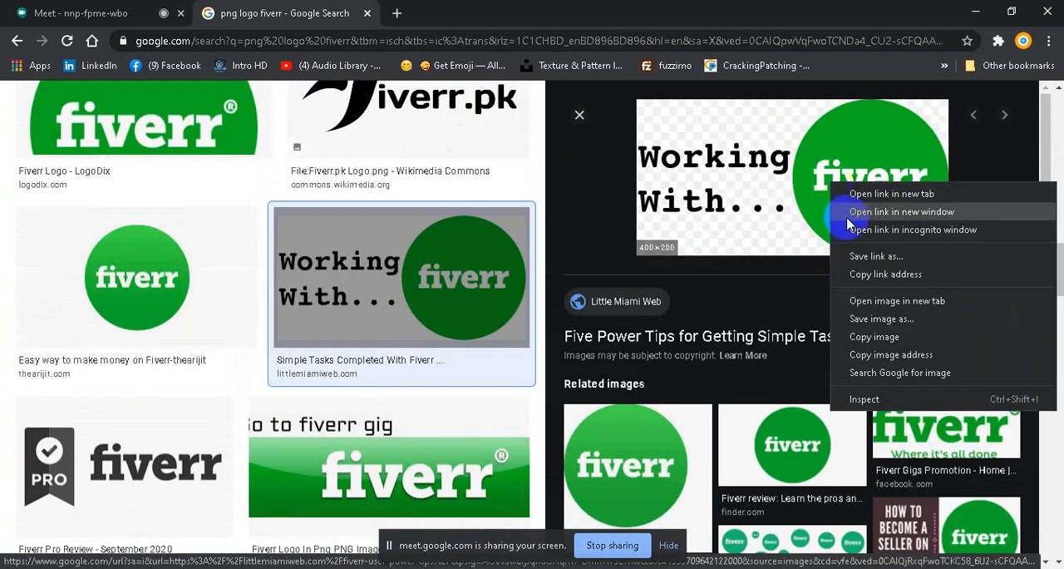
{"action": "left_click", "coordinate": [881, 319]}
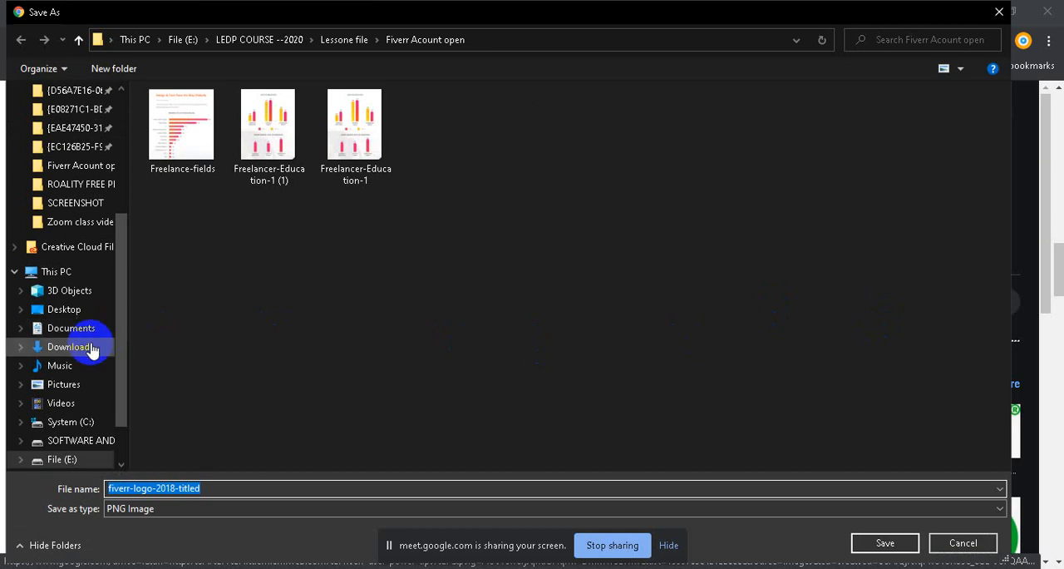
{"action": "left_click", "coordinate": [76, 312]}
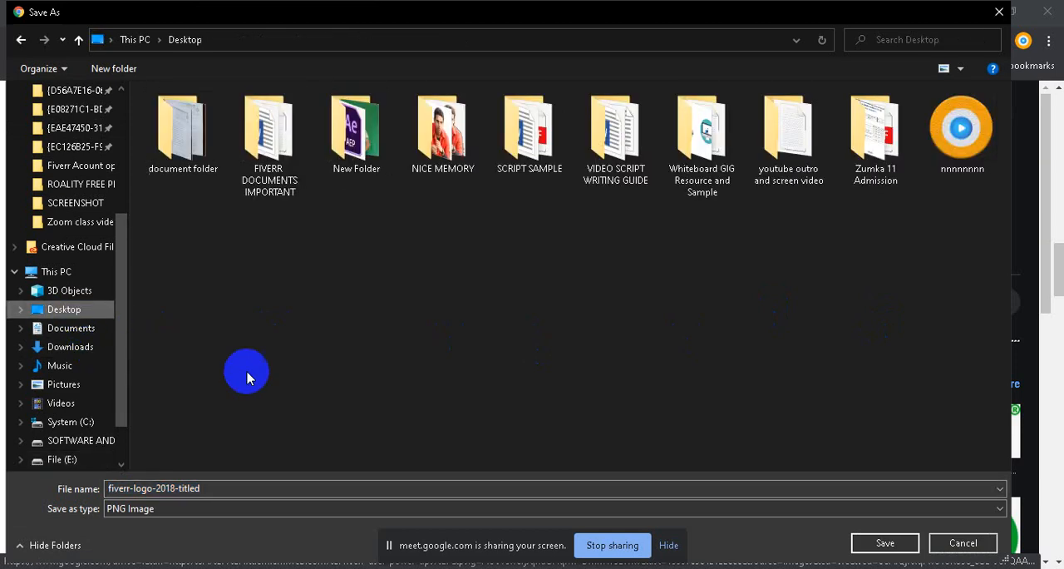
{"action": "left_click", "coordinate": [883, 541]}
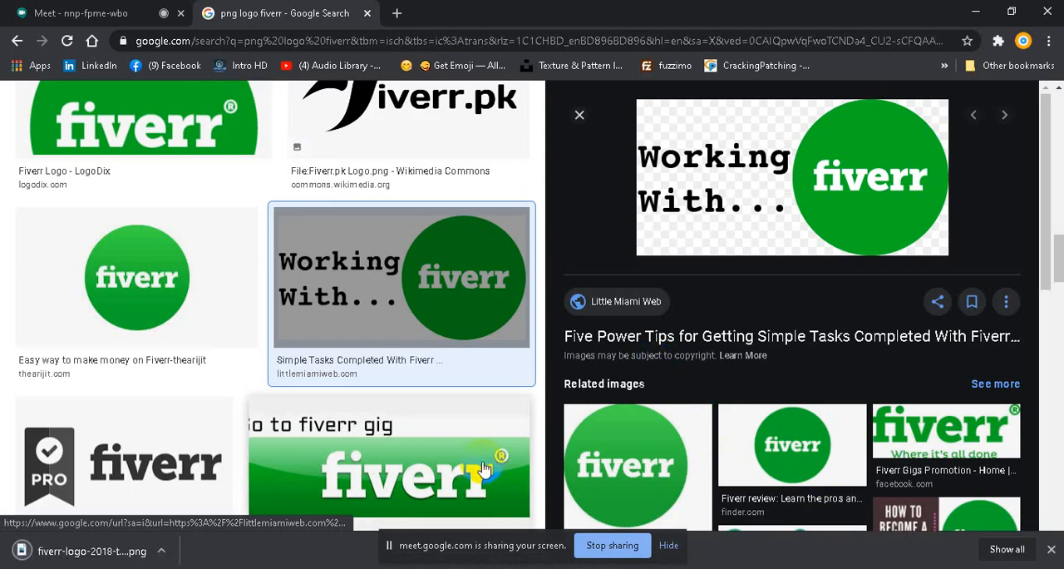
Step: Switch to Photoshop and open the fiverr-logo-2018-titled image from the Desktop
{"action": "left_click", "coordinate": [247, 567]}
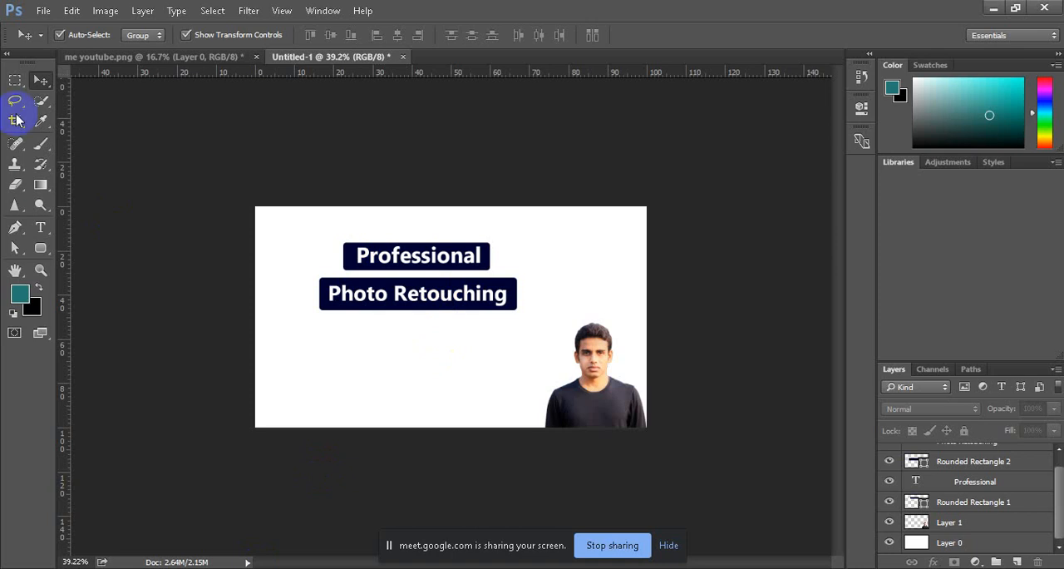
{"action": "left_click", "coordinate": [43, 11]}
{"action": "left_click", "coordinate": [50, 46]}
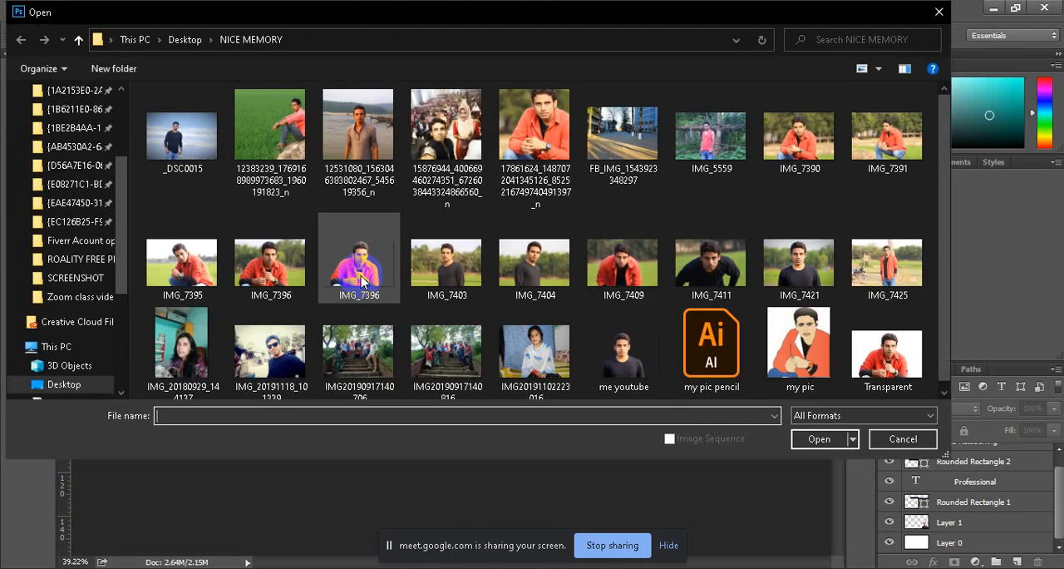
{"action": "scroll", "coordinate": [73, 349], "scroll_direction": "down", "scroll_amount": 2}
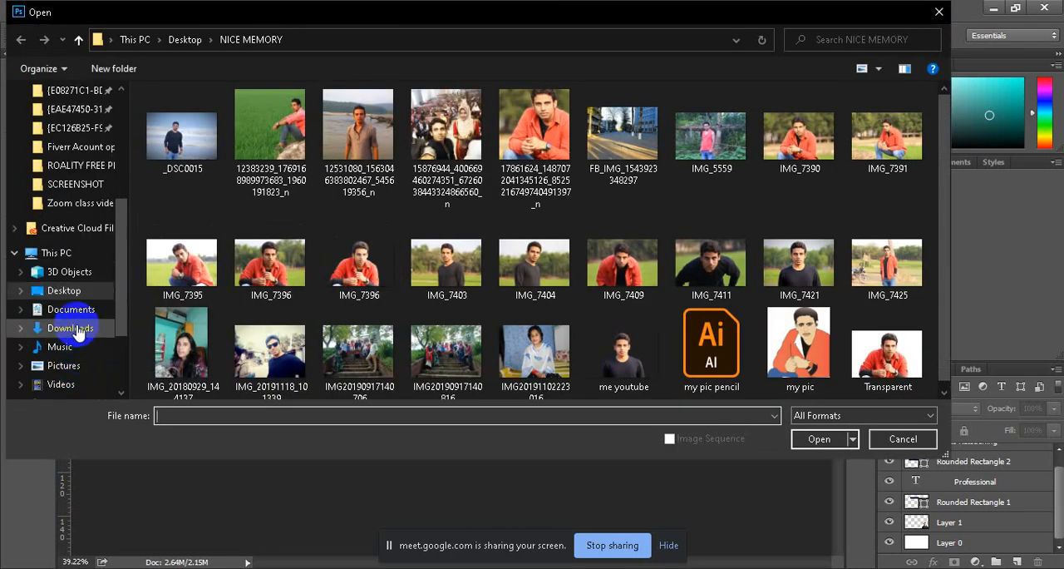
{"action": "left_click", "coordinate": [75, 290]}
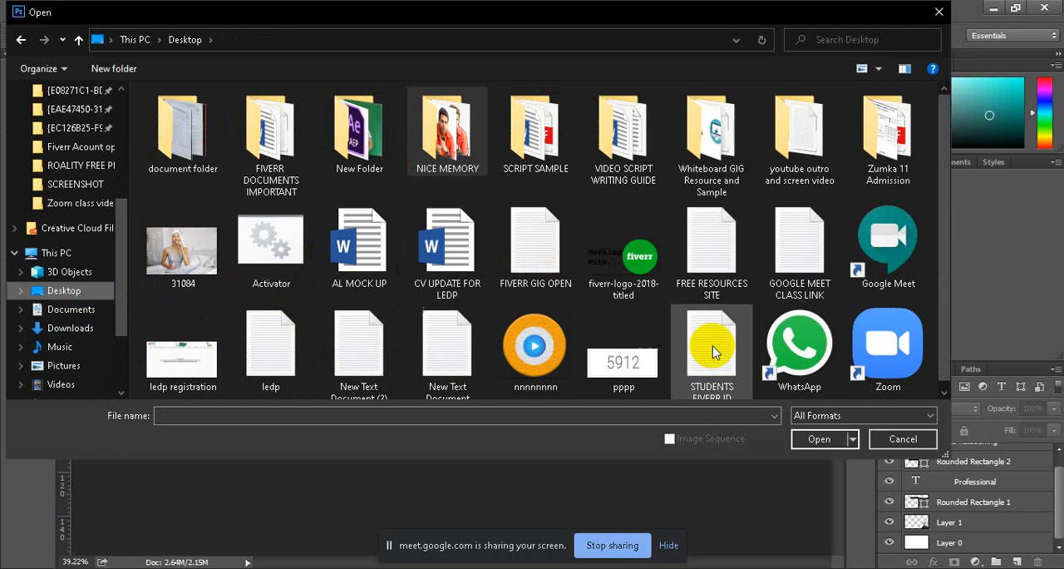
{"action": "left_click", "coordinate": [633, 281]}
{"action": "left_click", "coordinate": [819, 438]}
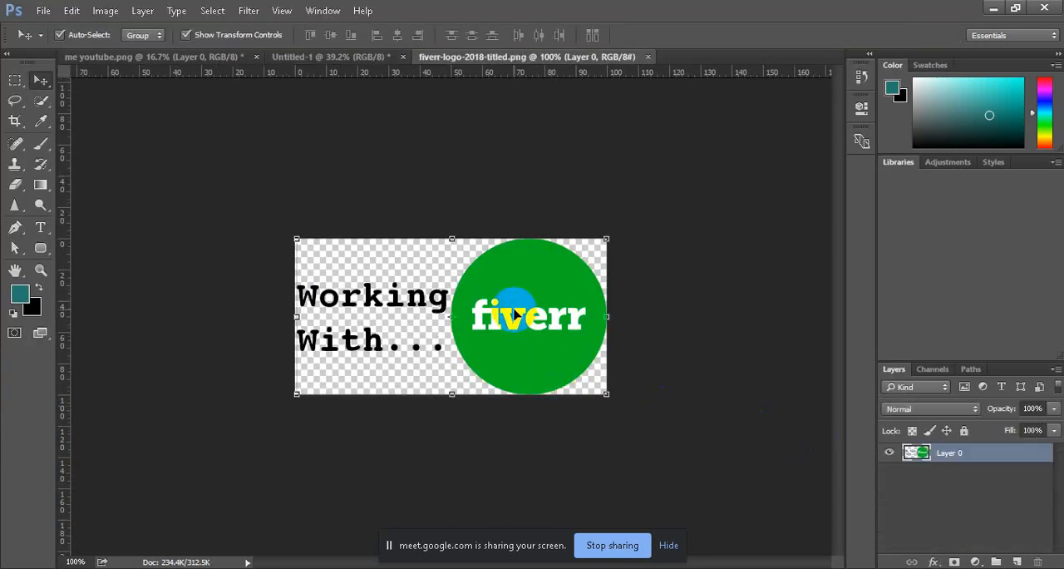
Step: Copy the Fiverr logo into the Untitled-1 gig design and scale it down to fit the canvas's upper right corner
{"action": "left_click_drag", "start_coordinate": [536, 317], "coordinate": [613, 260]}
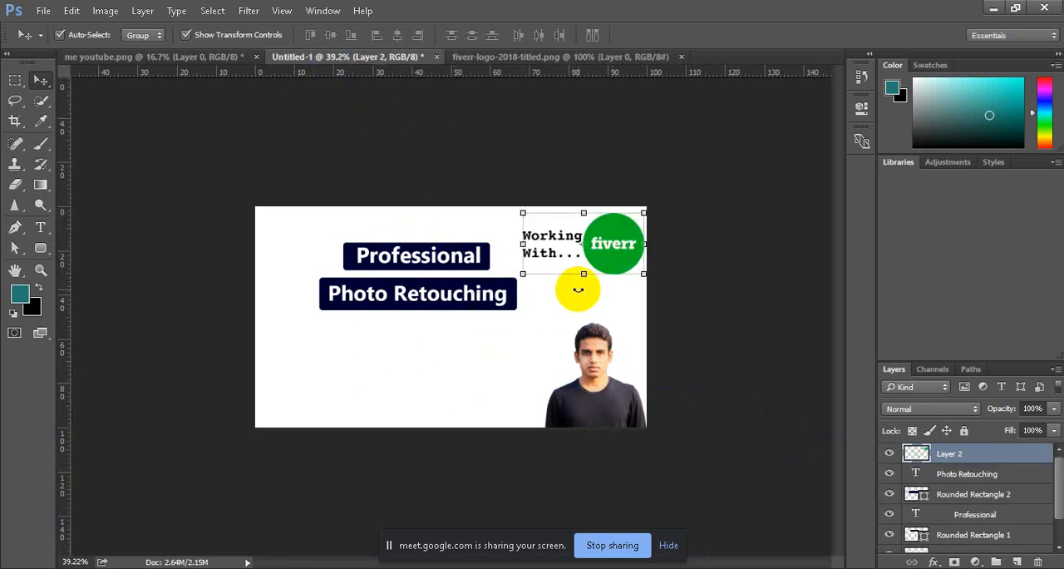
{"action": "left_click_drag", "start_coordinate": [522, 213], "coordinate": [586, 246]}
{"action": "left_click_drag", "start_coordinate": [632, 272], "coordinate": [624, 247]}
{"action": "left_click", "coordinate": [709, 35]}
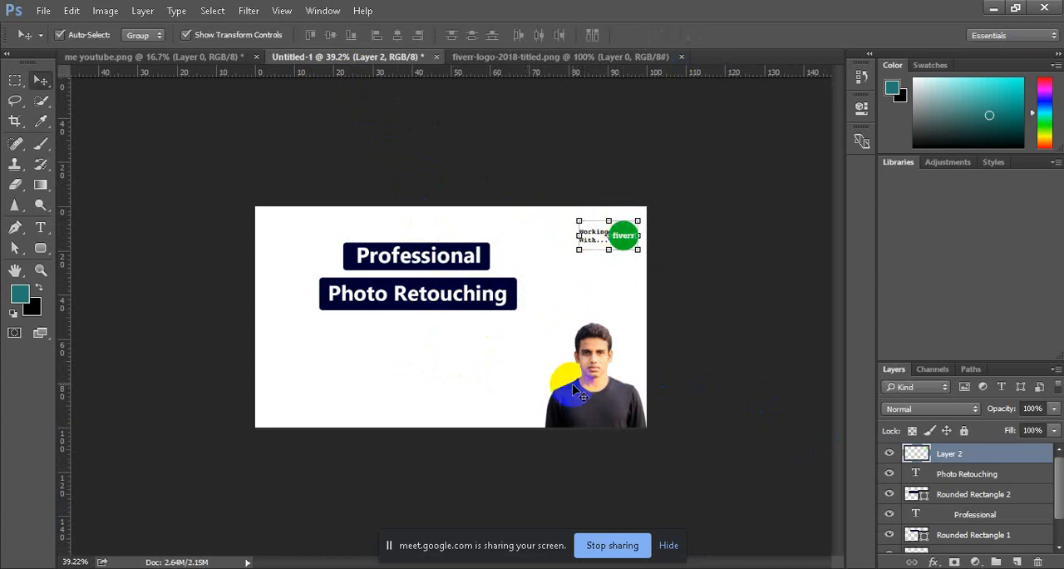
{"action": "scroll", "coordinate": [632, 265], "scroll_direction": "up", "scroll_amount": 5}
{"action": "scroll", "coordinate": [631, 265], "scroll_direction": "down", "scroll_amount": 1}
{"action": "left_click", "coordinate": [653, 246], "text": "ctrl"}
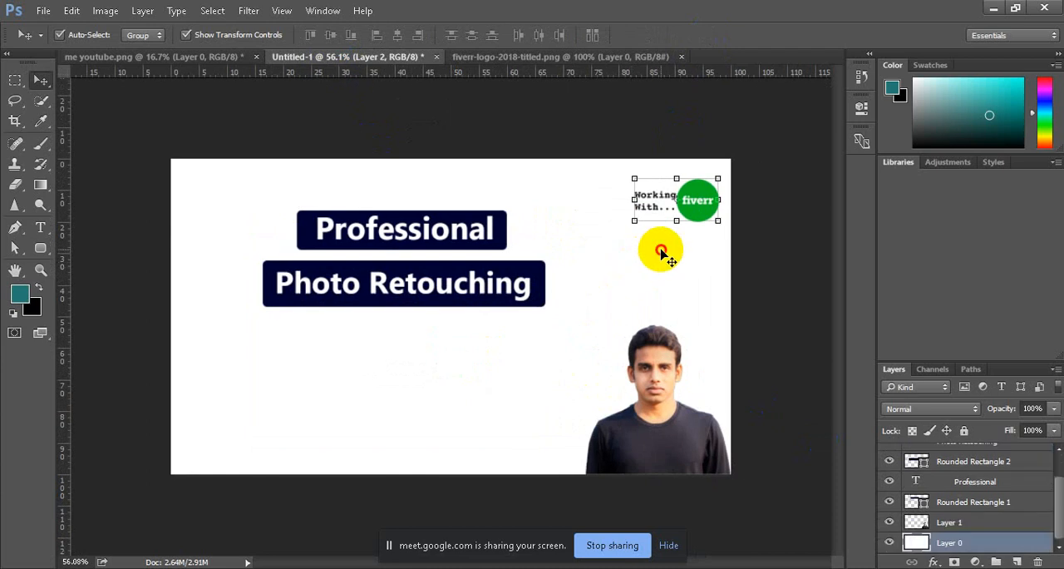
{"action": "scroll", "coordinate": [669, 258], "scroll_direction": "down", "scroll_amount": 1}
{"action": "scroll", "coordinate": [672, 262], "scroll_direction": "up", "scroll_amount": 1}
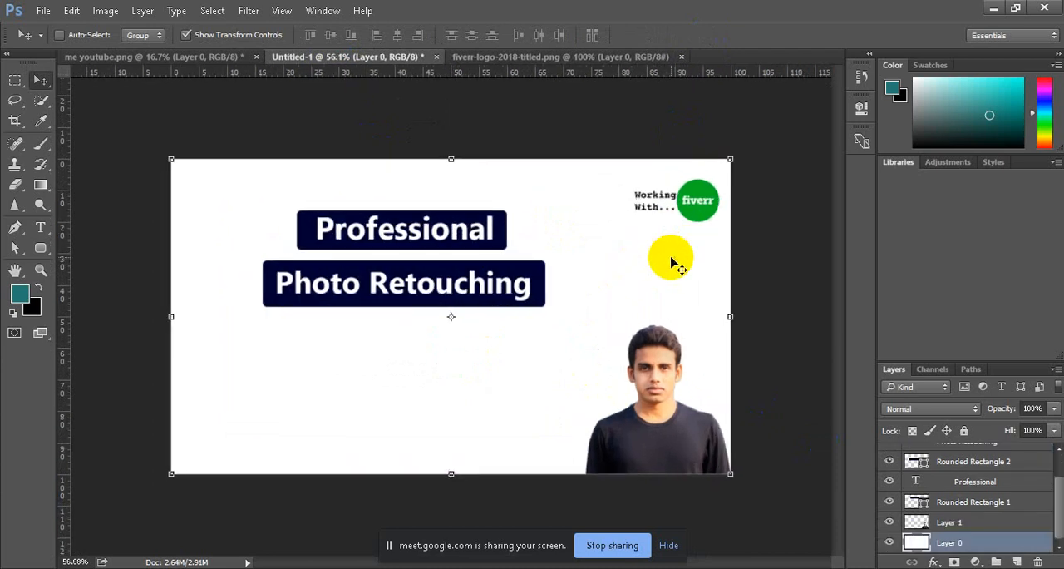
Step: Enlarge the Fiverr logo proportionally to about 113% and nudge it slightly down in the canvas's upper right corner
{"action": "left_click", "coordinate": [765, 152], "text": "ctrl"}
{"action": "mouse_move", "coordinate": [713, 214]}
{"action": "left_mouse_down"}
{"action": "mouse_move", "coordinate": [684, 210]}
{"action": "mouse_move", "coordinate": [720, 221]}
{"action": "left_mouse_up"}
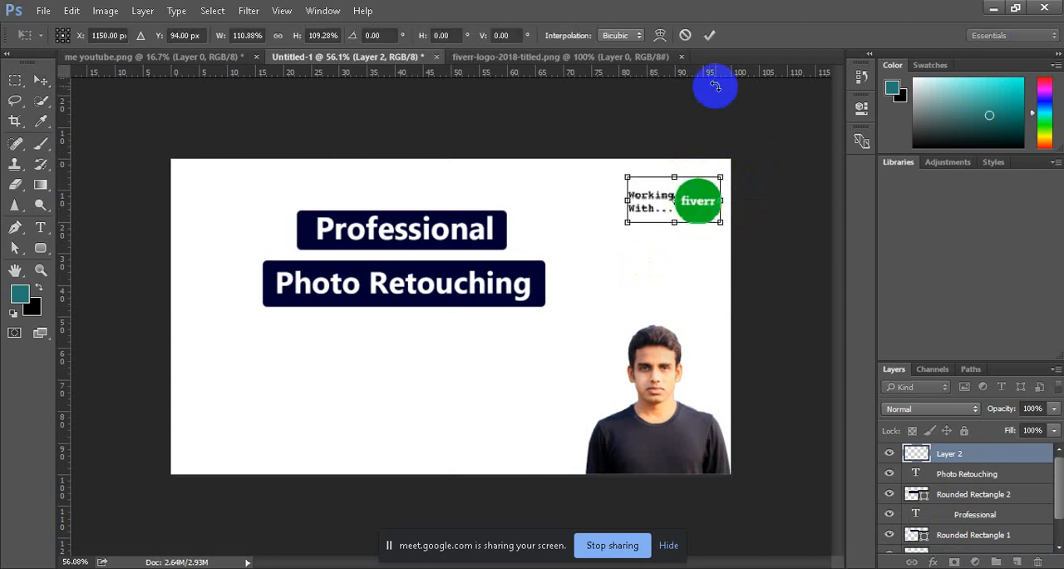
{"action": "key", "text": "ctrl+z"}
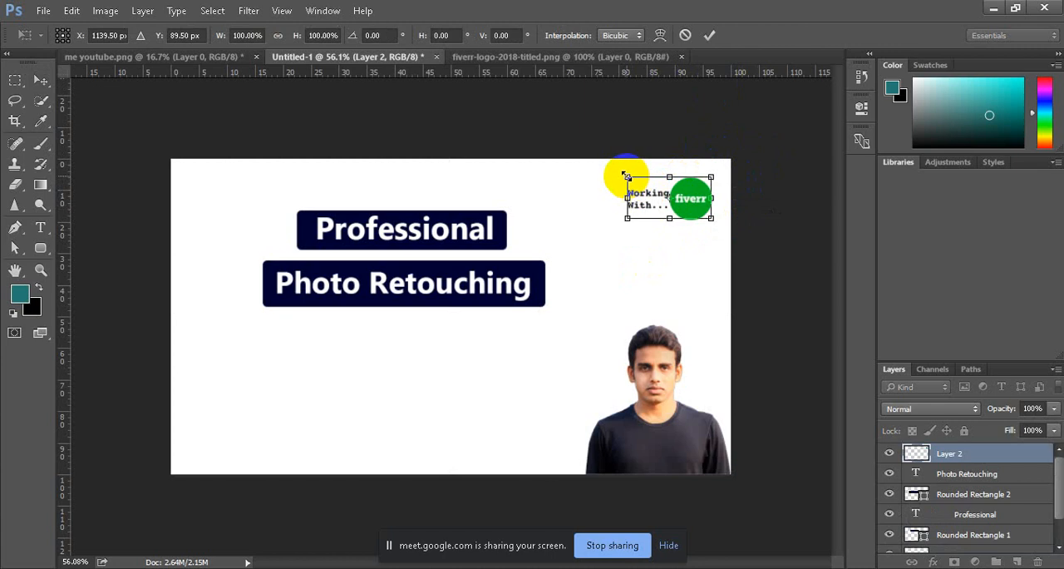
{"action": "left_click_drag", "start_coordinate": [626, 176], "coordinate": [618, 170]}
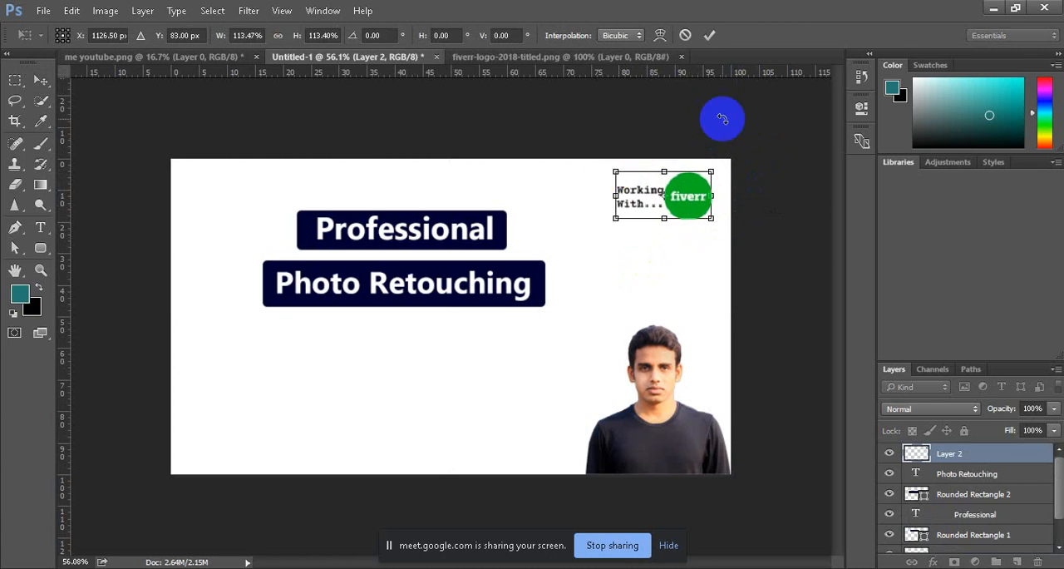
{"action": "left_click", "coordinate": [709, 35]}
{"action": "left_click", "coordinate": [691, 285]}
{"action": "left_click_drag", "start_coordinate": [687, 206], "coordinate": [687, 211]}
{"action": "left_click", "coordinate": [687, 273]}
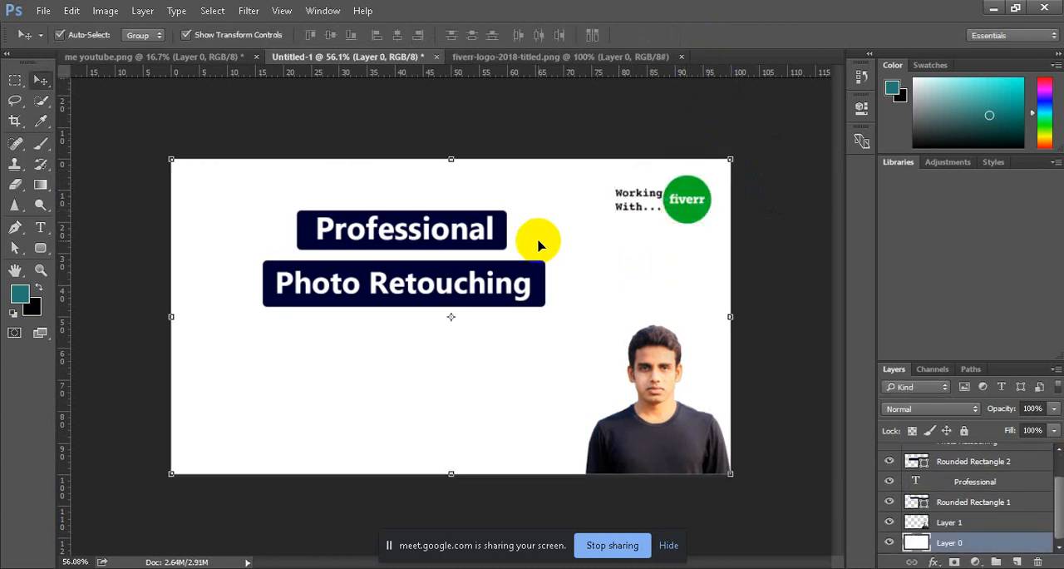
{"action": "scroll", "coordinate": [539, 243], "scroll_direction": "down", "scroll_amount": 3}
{"action": "scroll", "coordinate": [489, 335], "scroll_direction": "up", "scroll_amount": 3}
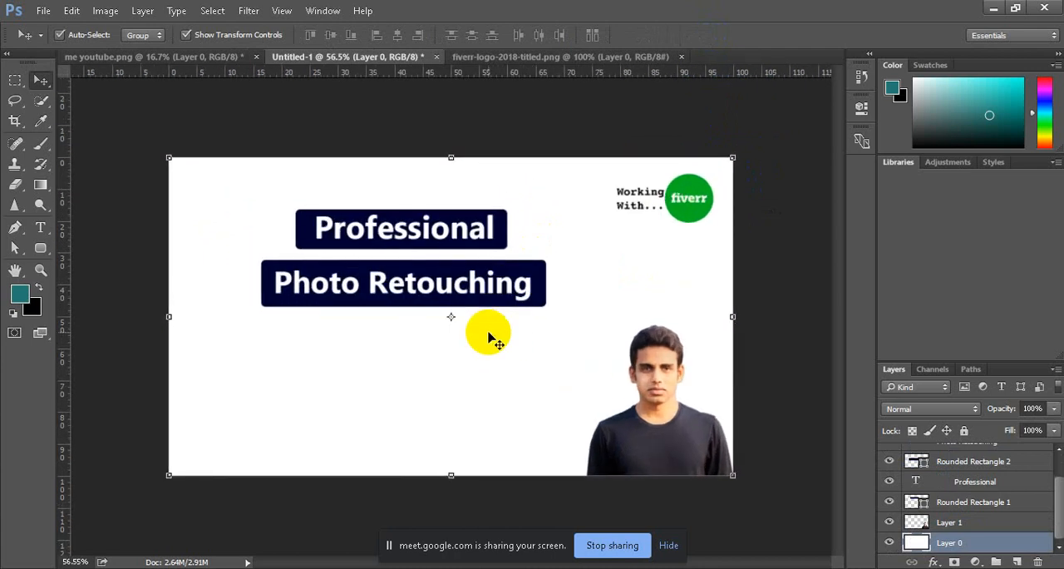
Step: Enlarge the portrait slightly while keeping it anchored in the canvas's lower right corner
{"action": "left_click", "coordinate": [674, 446]}
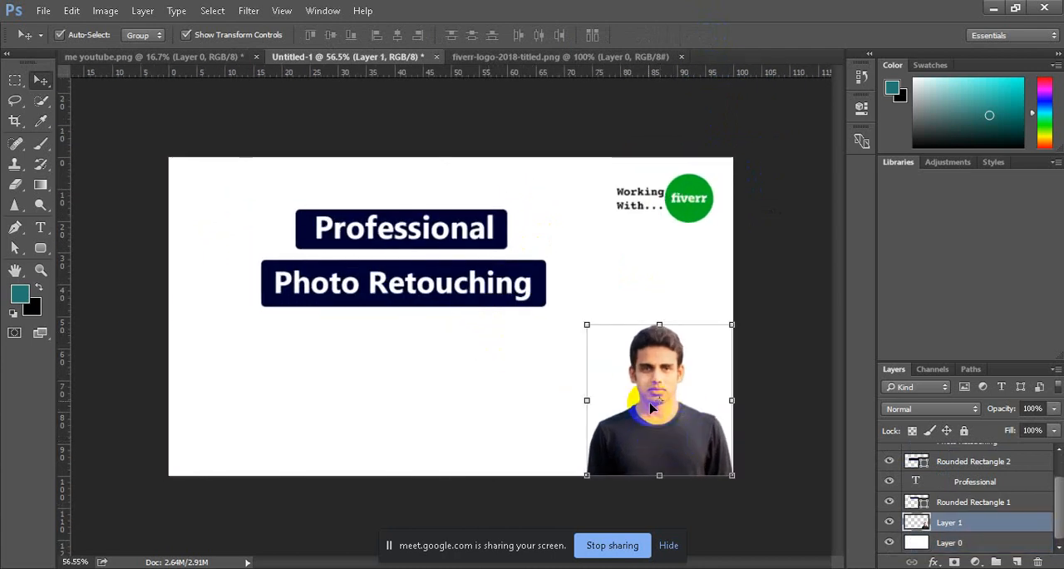
{"action": "mouse_move", "coordinate": [586, 324]}
{"action": "left_mouse_down"}
{"action": "mouse_move", "coordinate": [559, 287]}
{"action": "mouse_move", "coordinate": [574, 311]}
{"action": "left_mouse_up"}
{"action": "left_click", "coordinate": [709, 36]}
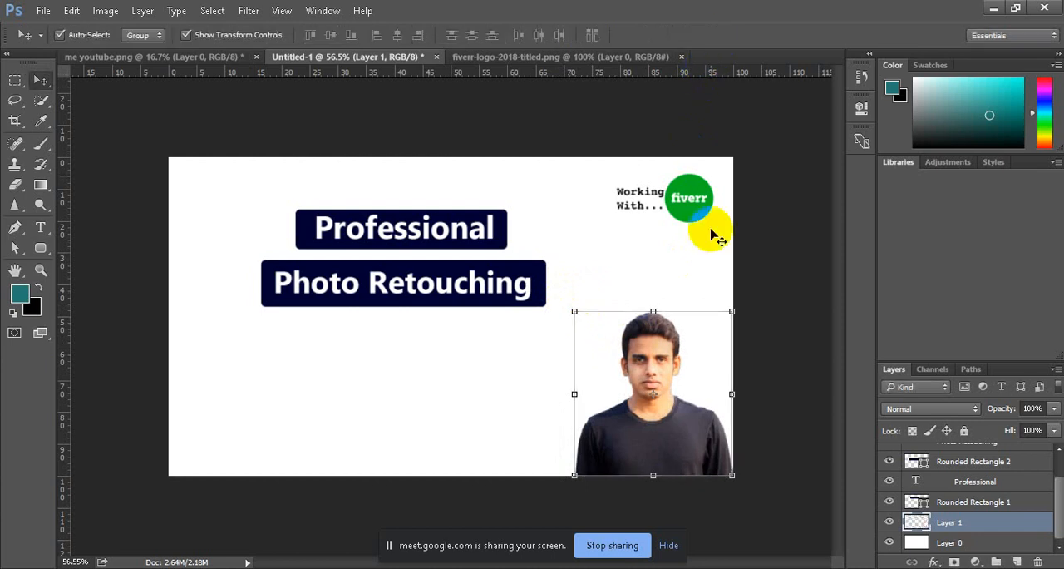
Step: Set the portrait layer's blend mode to Multiply and try reduced opacities of 72% and 83%
{"action": "left_click", "coordinate": [651, 431]}
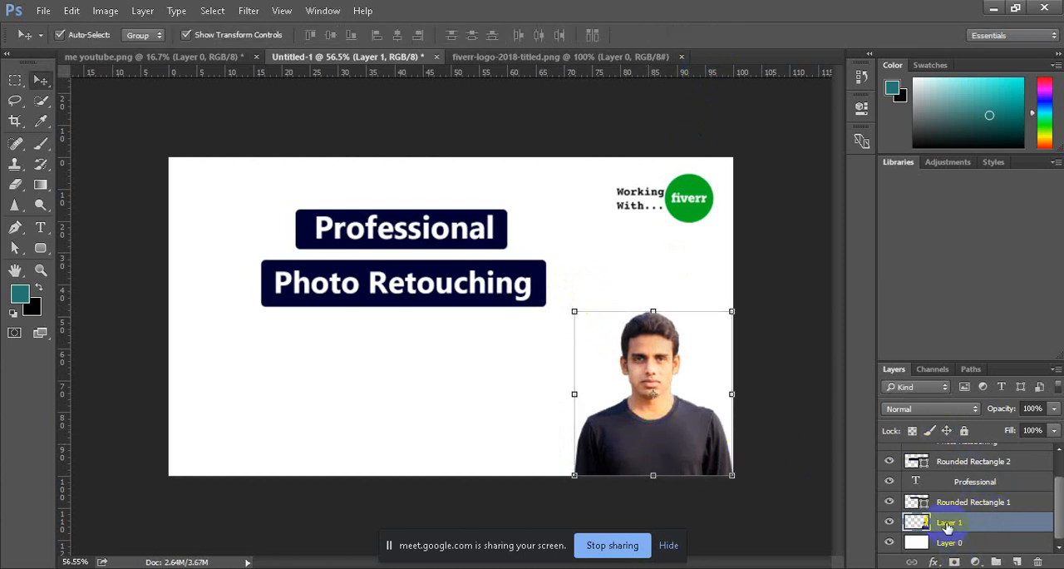
{"action": "left_click", "coordinate": [976, 408]}
{"action": "left_click", "coordinate": [899, 147]}
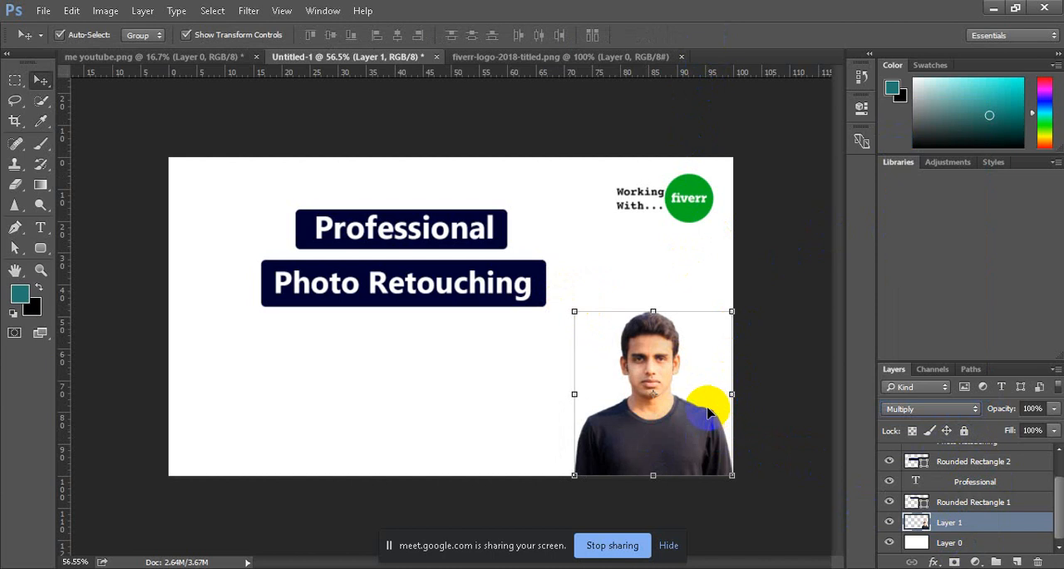
{"action": "left_click", "coordinate": [1033, 409]}
{"action": "left_click", "coordinate": [1034, 429]}
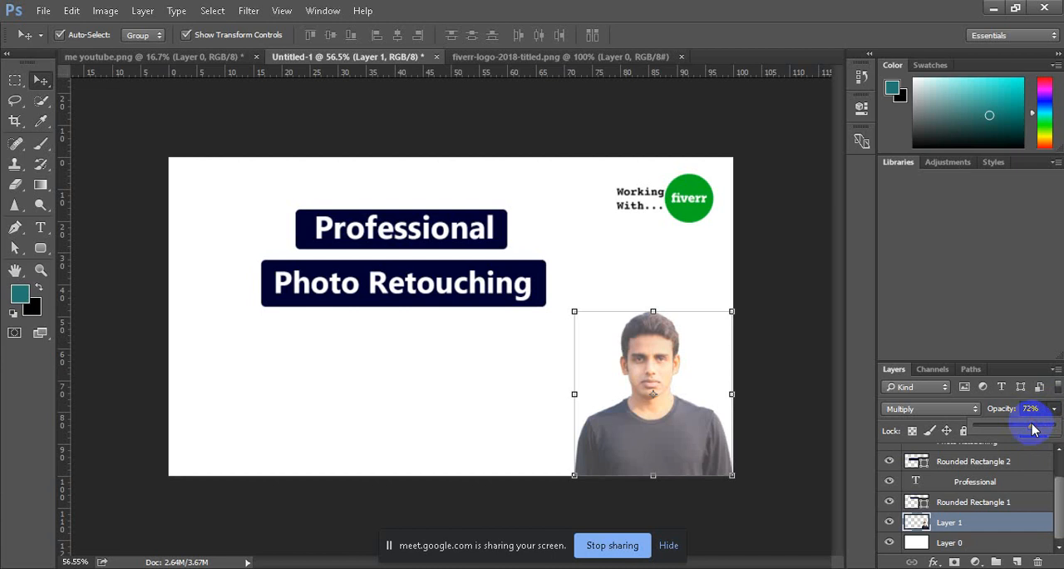
{"action": "left_click", "coordinate": [1043, 429]}
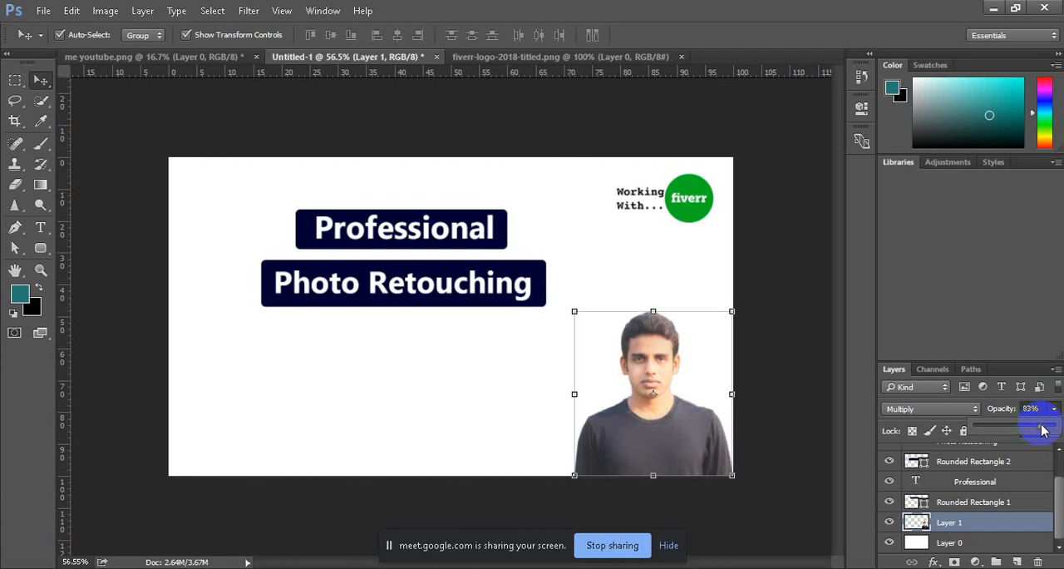
{"action": "left_click", "coordinate": [785, 266]}
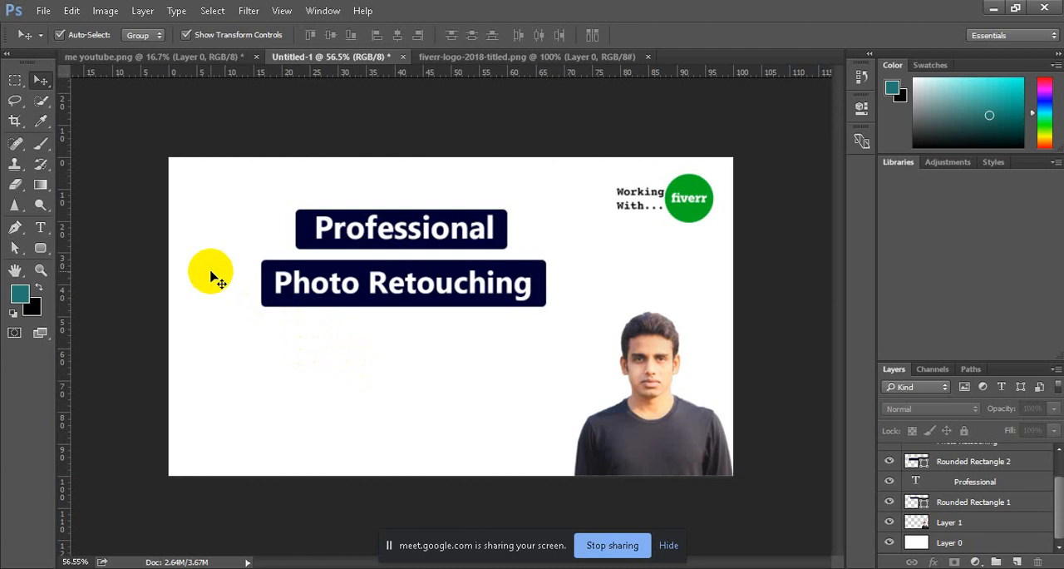
Step: Switch to Chrome and search Google for "photo retouching images"
{"action": "mouse_move", "coordinate": [363, 568]}
{"action": "left_click", "coordinate": [313, 532]}
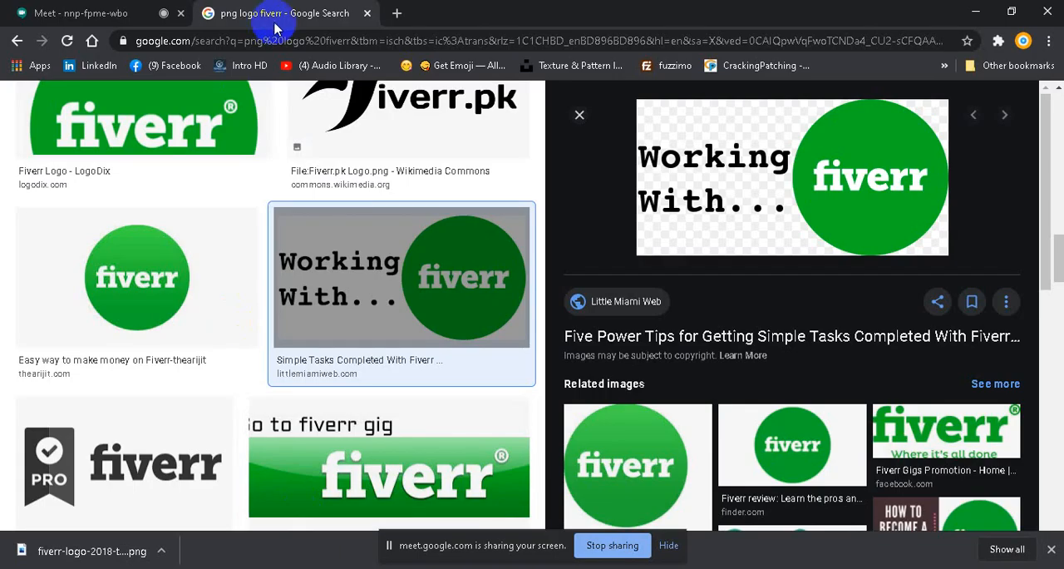
{"action": "left_click", "coordinate": [297, 42]}
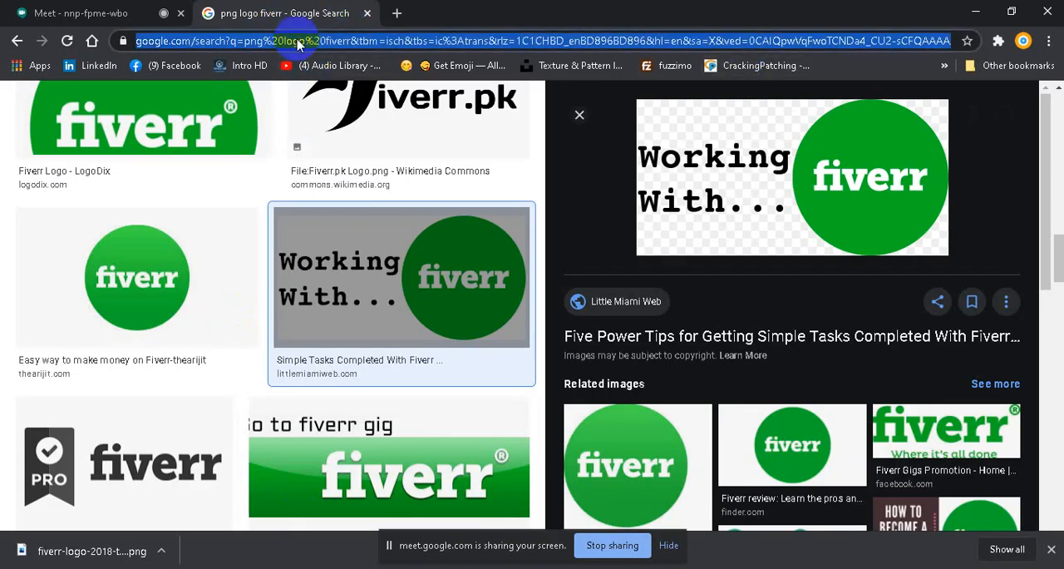
{"action": "type", "text": "phot"}
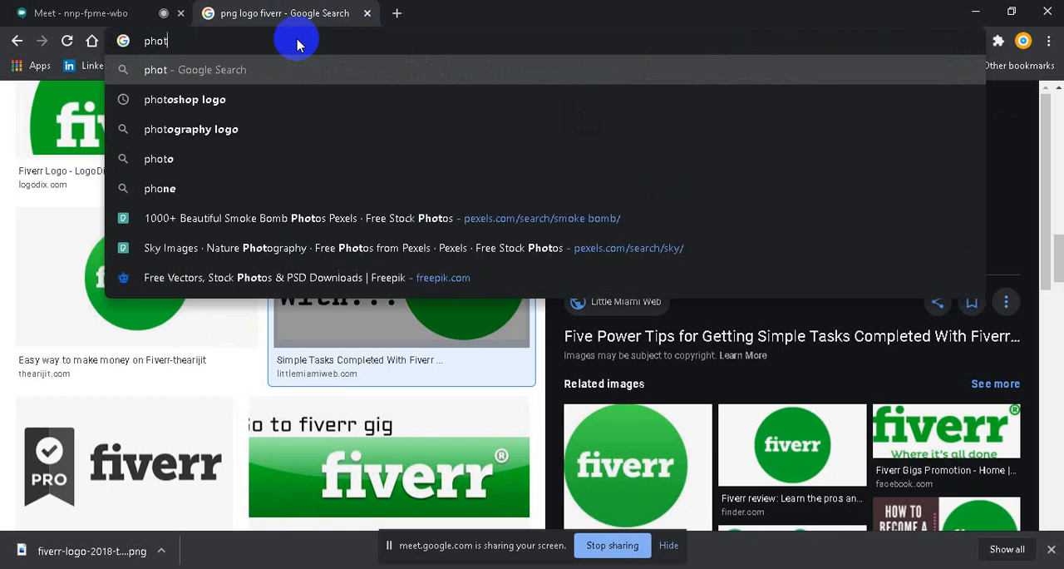
{"action": "type", "text": "o re"}
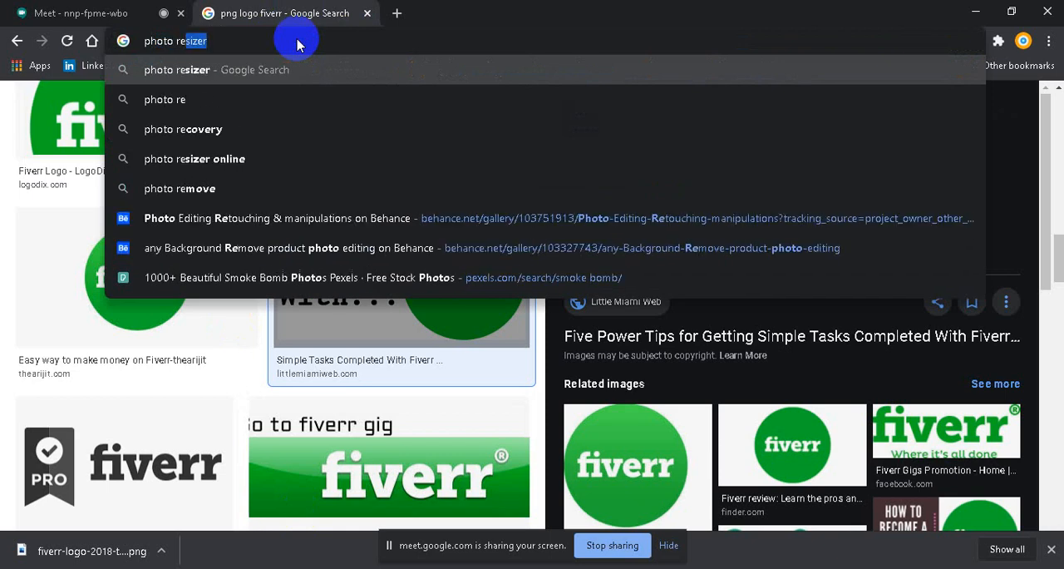
{"action": "type", "text": "touching i"}
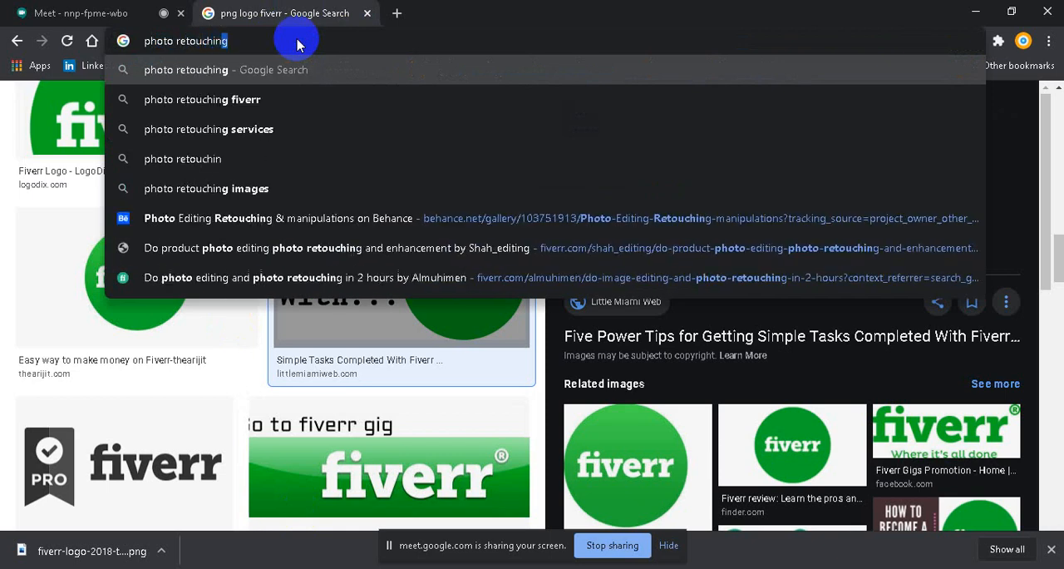
{"action": "type", "text": "mage"}
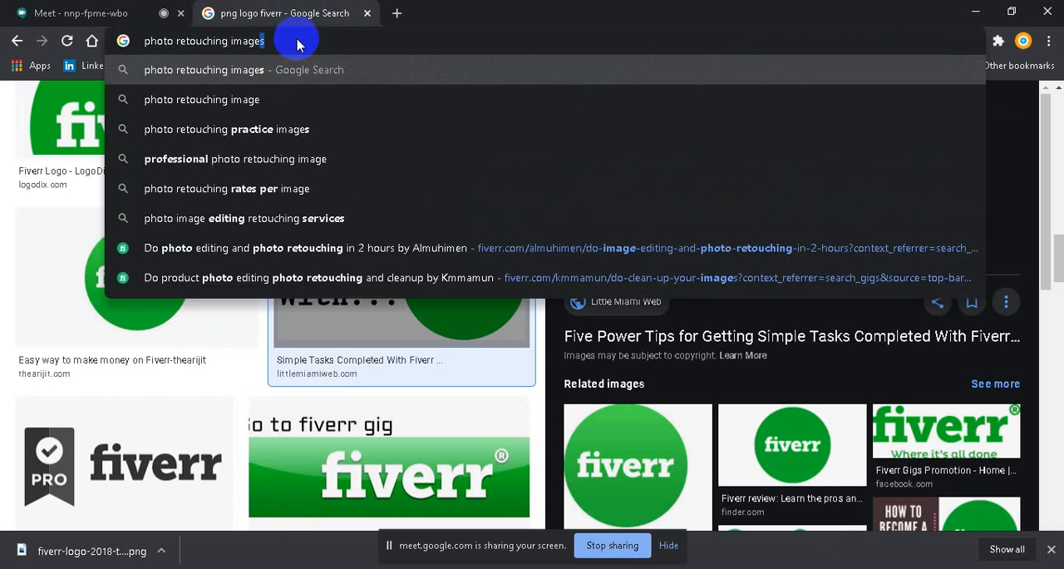
{"action": "key", "text": "Return"}
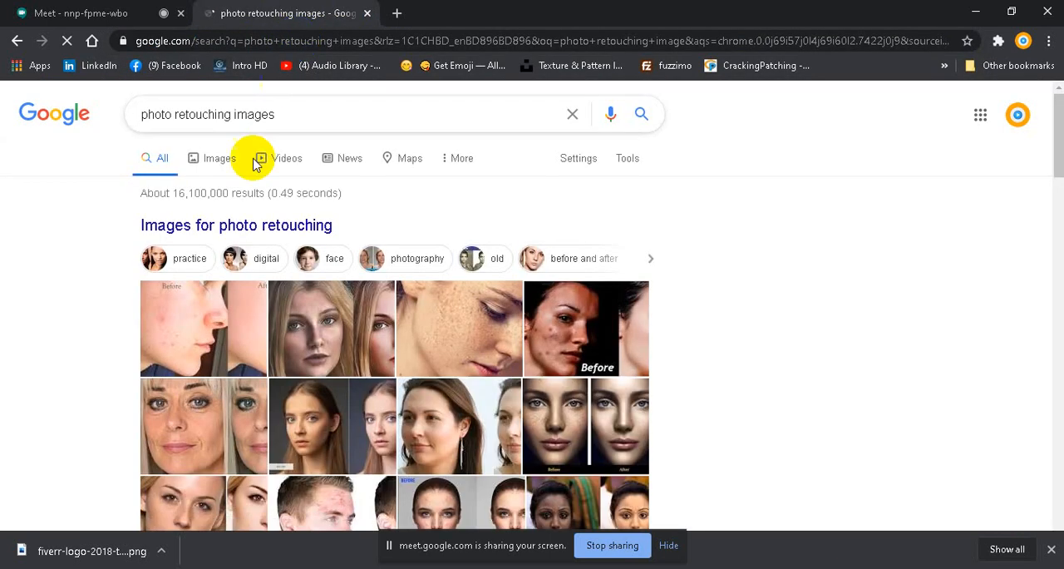
Step: Open the image results for photo retouching and preview the before-and-after face images from clippingusa.com and phototrims.com
{"action": "scroll", "coordinate": [487, 171], "scroll_direction": "down", "scroll_amount": 2}
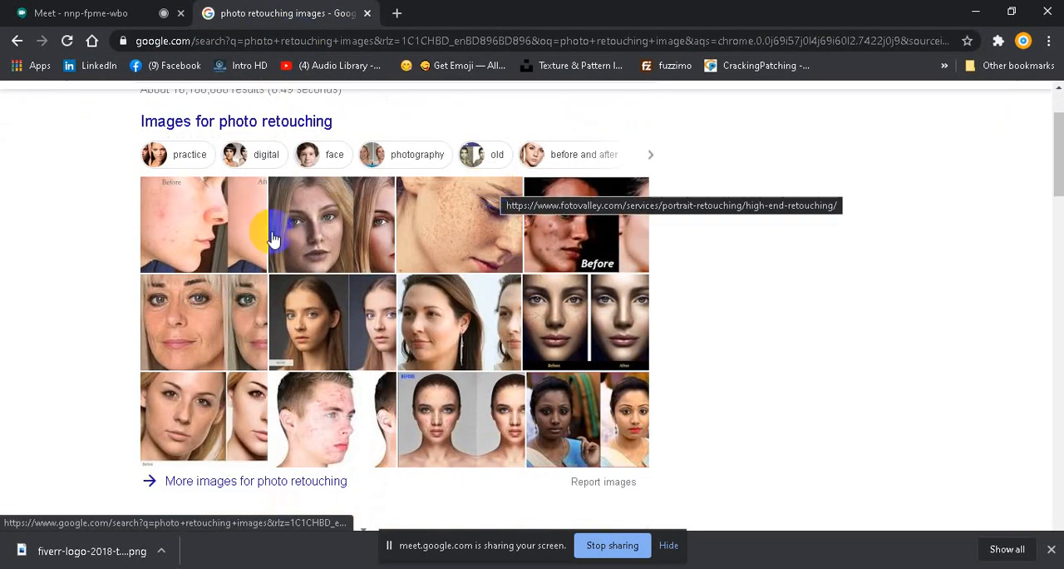
{"action": "left_click", "coordinate": [237, 233]}
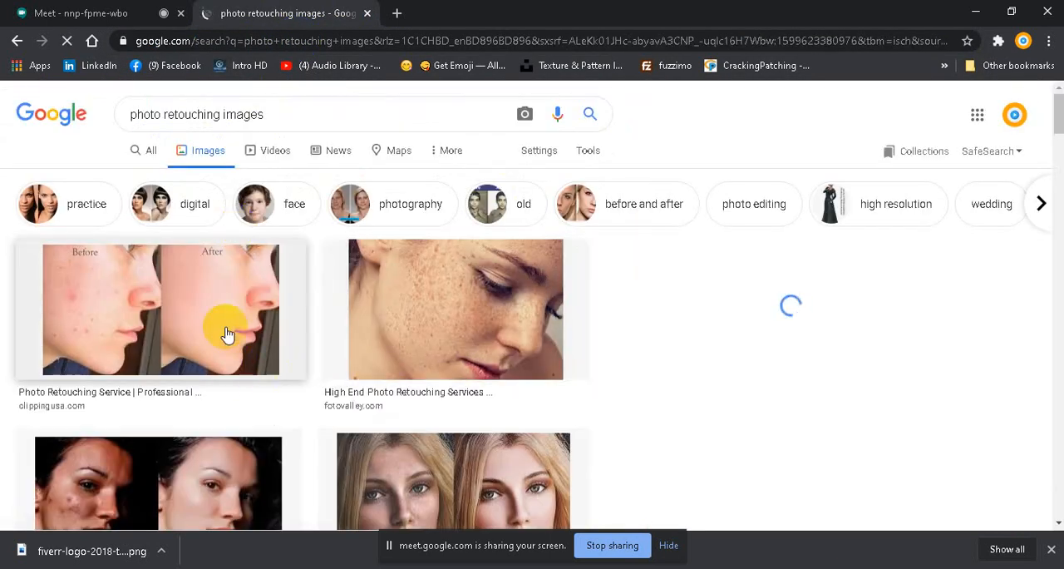
{"action": "left_click", "coordinate": [226, 333]}
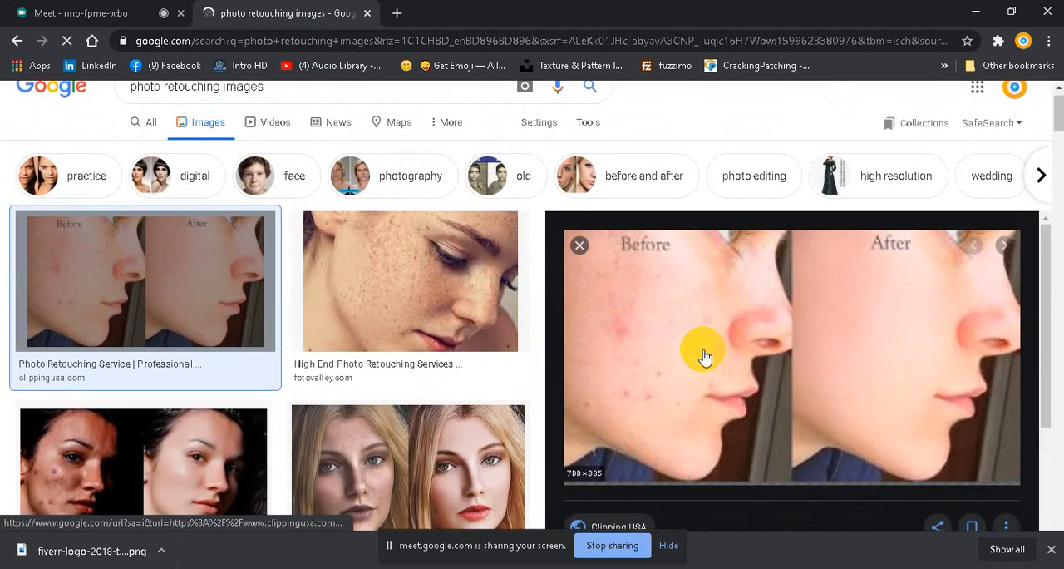
{"action": "scroll", "coordinate": [359, 374], "scroll_direction": "down", "scroll_amount": 2}
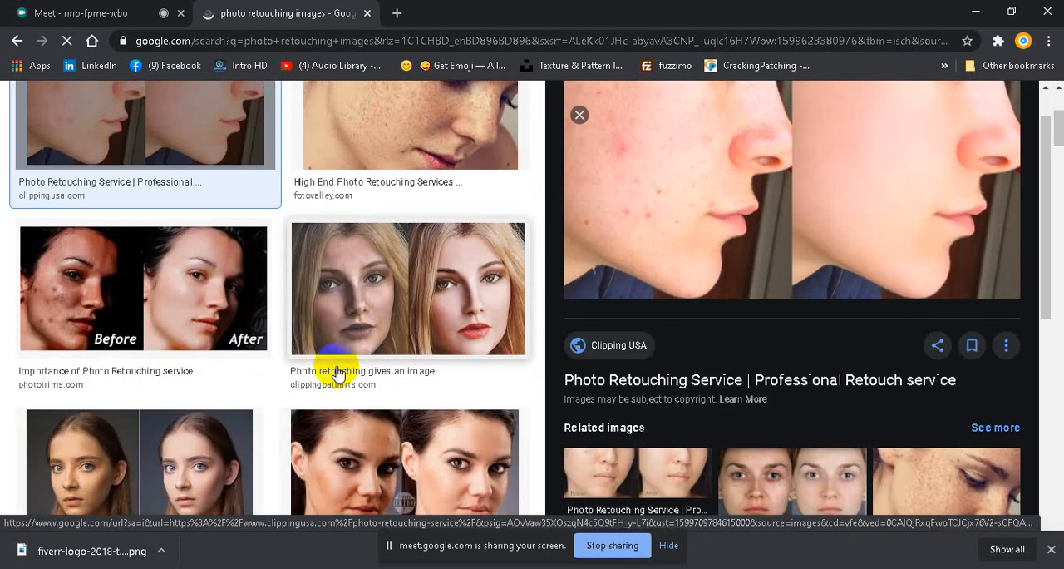
{"action": "left_click", "coordinate": [184, 313]}
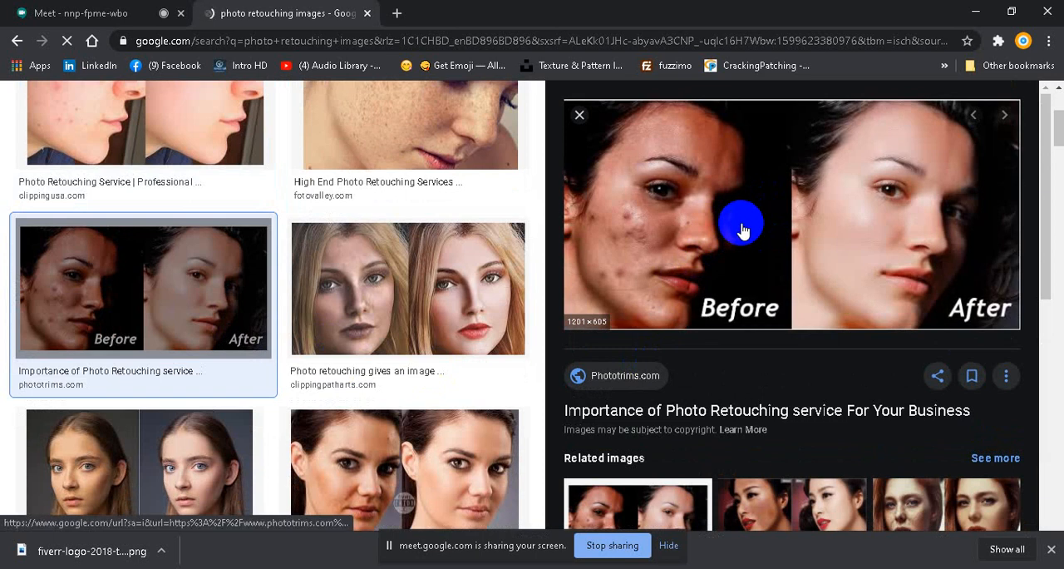
Step: Save the phototrims.com before-and-after image to the Desktop as the JPEG file maxresdefault
{"action": "right_click", "coordinate": [741, 224]}
{"action": "left_click", "coordinate": [807, 360]}
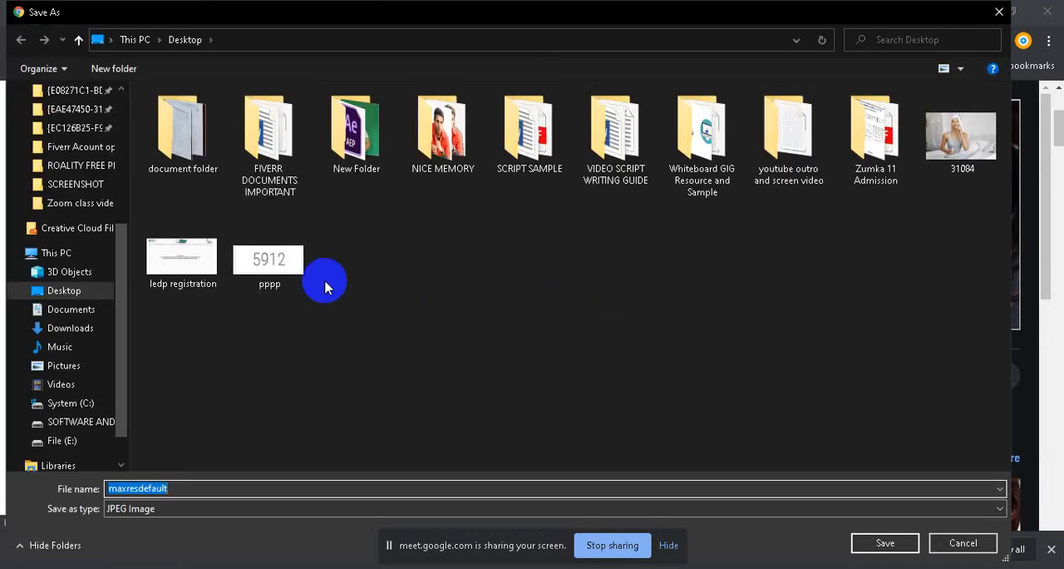
{"action": "left_click", "coordinate": [78, 297]}
{"action": "left_click", "coordinate": [883, 542]}
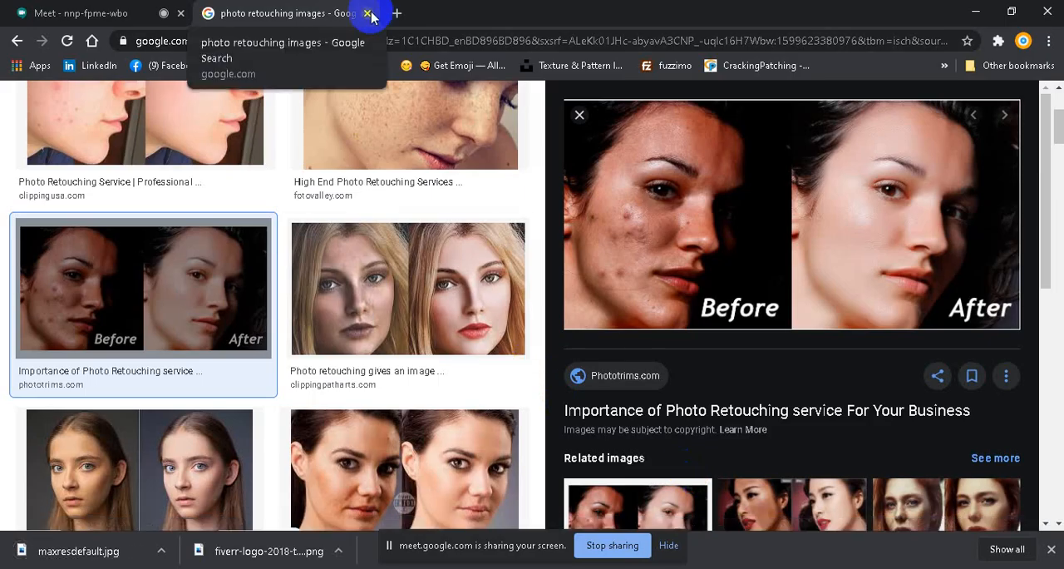
Step: Switch to Photoshop and close the fiverr-logo-2018-titled.png and me youtube.png documents
{"action": "left_click", "coordinate": [247, 565]}
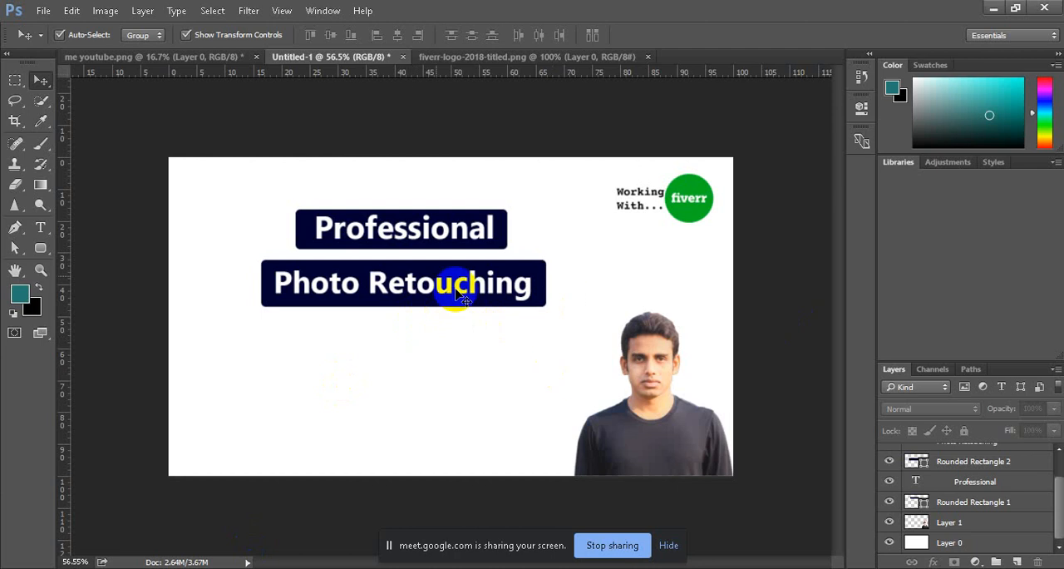
{"action": "left_click", "coordinate": [42, 12]}
{"action": "left_click", "coordinate": [451, 103]}
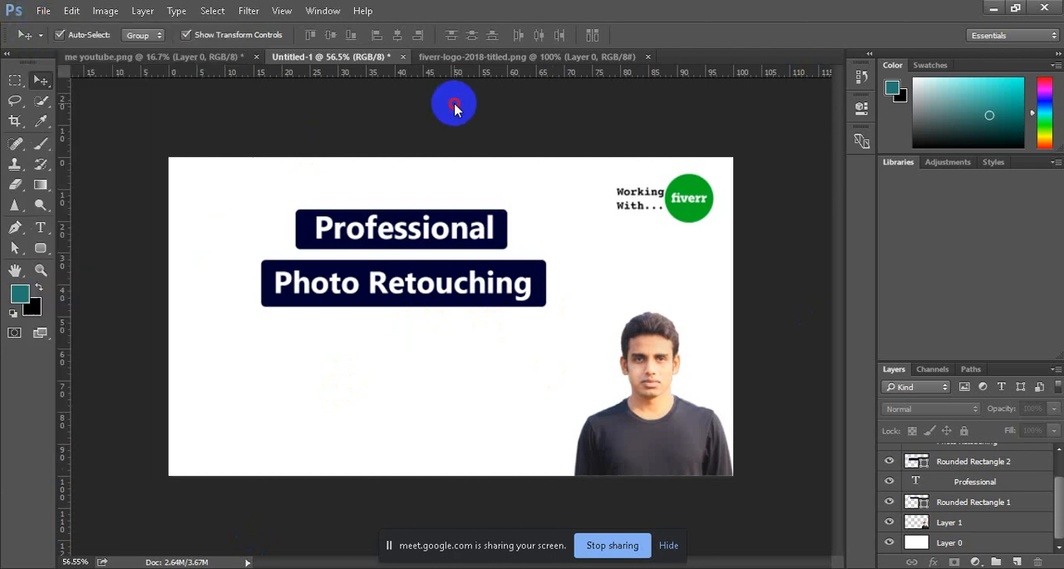
{"action": "left_click", "coordinate": [625, 60]}
{"action": "left_click", "coordinate": [647, 57]}
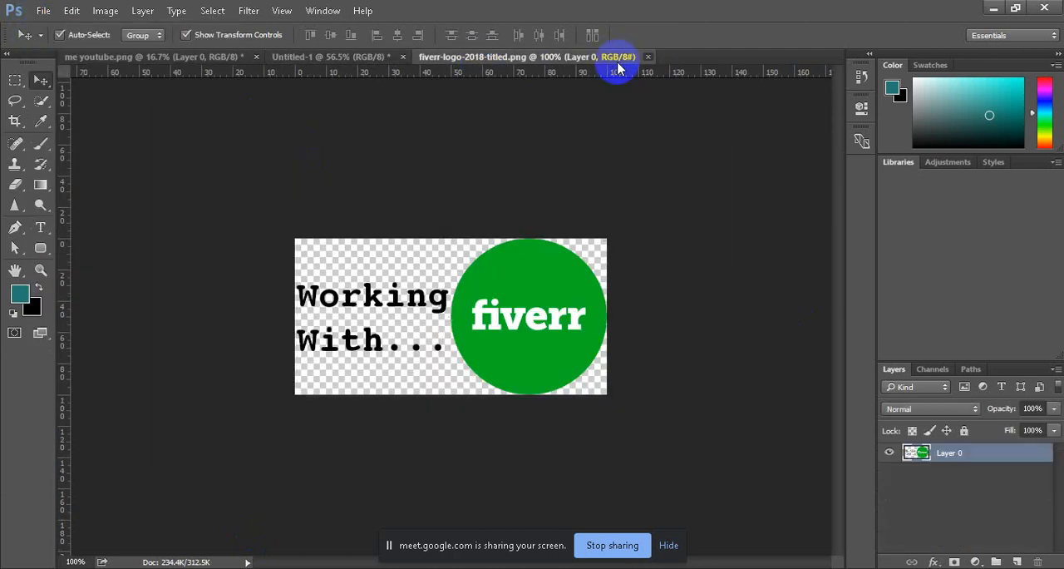
{"action": "left_click", "coordinate": [185, 61]}
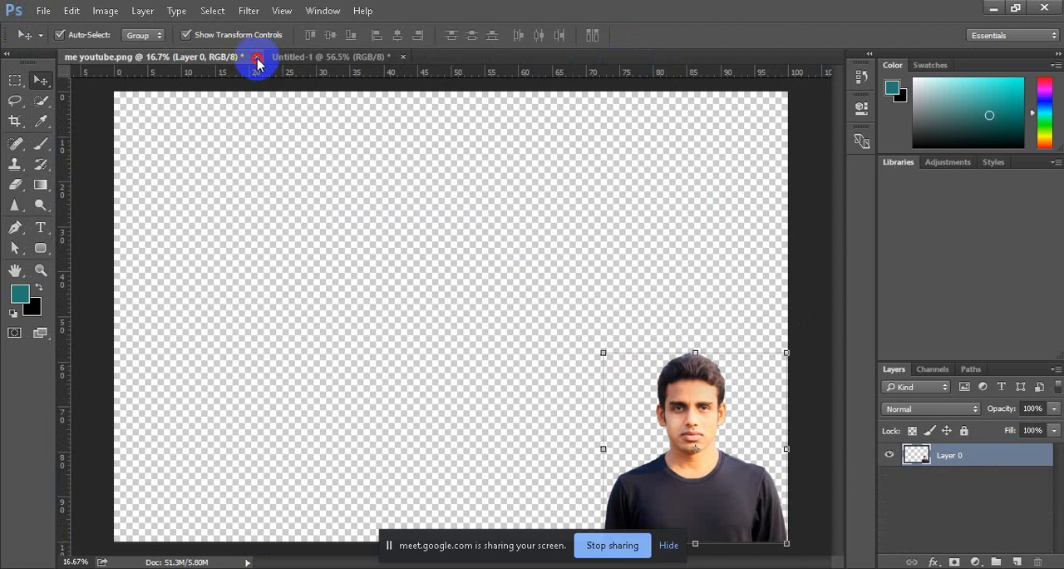
{"action": "left_click", "coordinate": [257, 57]}
{"action": "left_click", "coordinate": [532, 231]}
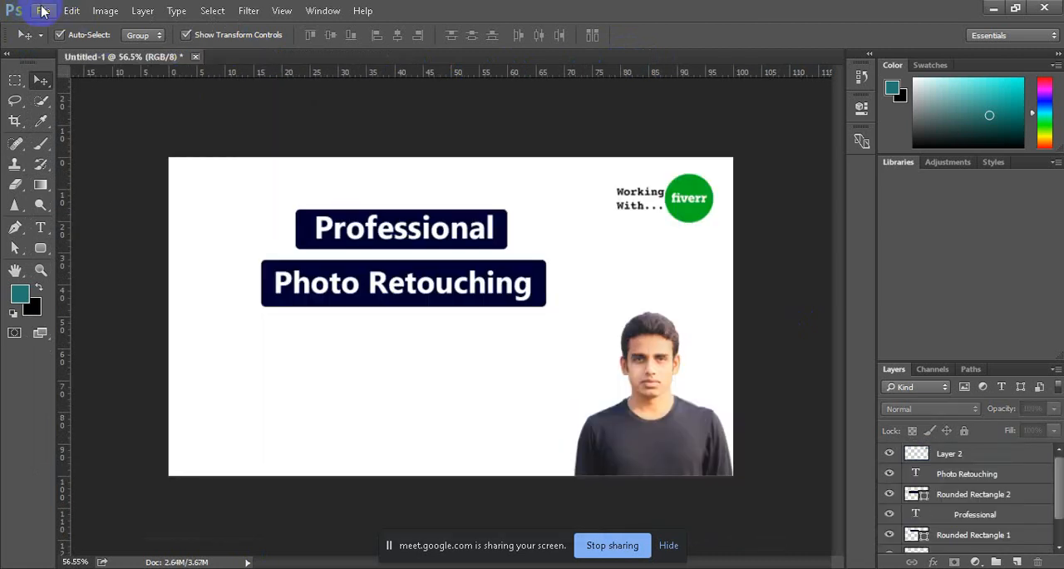
Step: Bring up the file Open dialog, switch to Chrome and admit the waiting participant to the Google Meet call
{"action": "left_click", "coordinate": [41, 10]}
{"action": "left_click", "coordinate": [50, 41]}
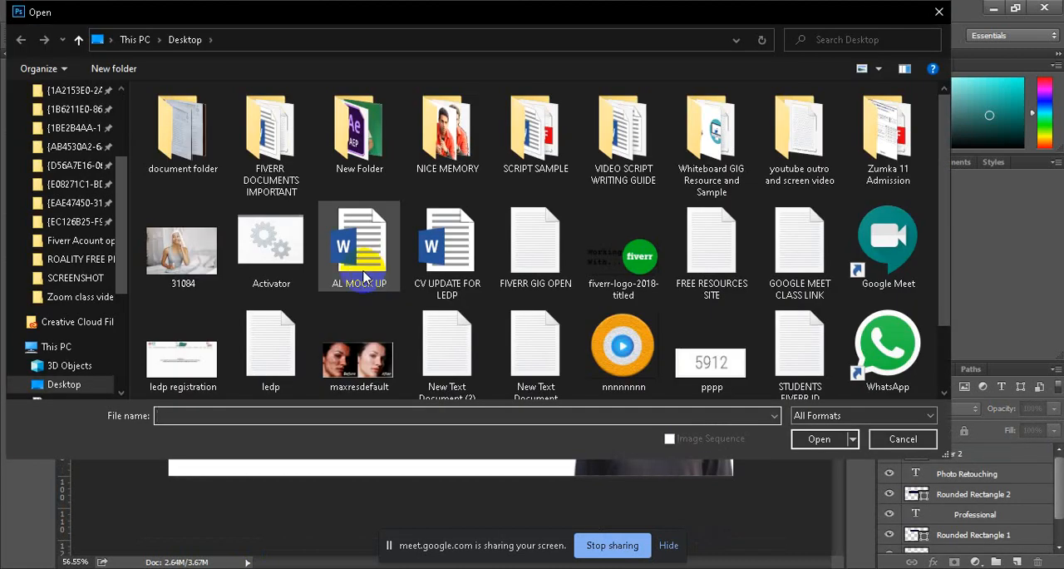
{"action": "left_click", "coordinate": [363, 568]}
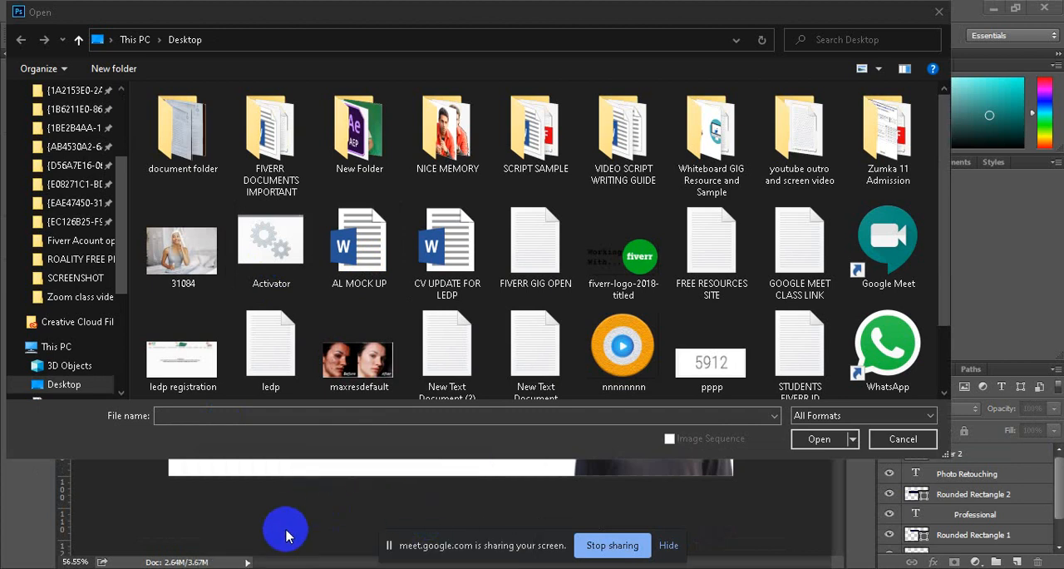
{"action": "left_click", "coordinate": [363, 568]}
{"action": "left_click", "coordinate": [295, 535]}
{"action": "left_click", "coordinate": [65, 7]}
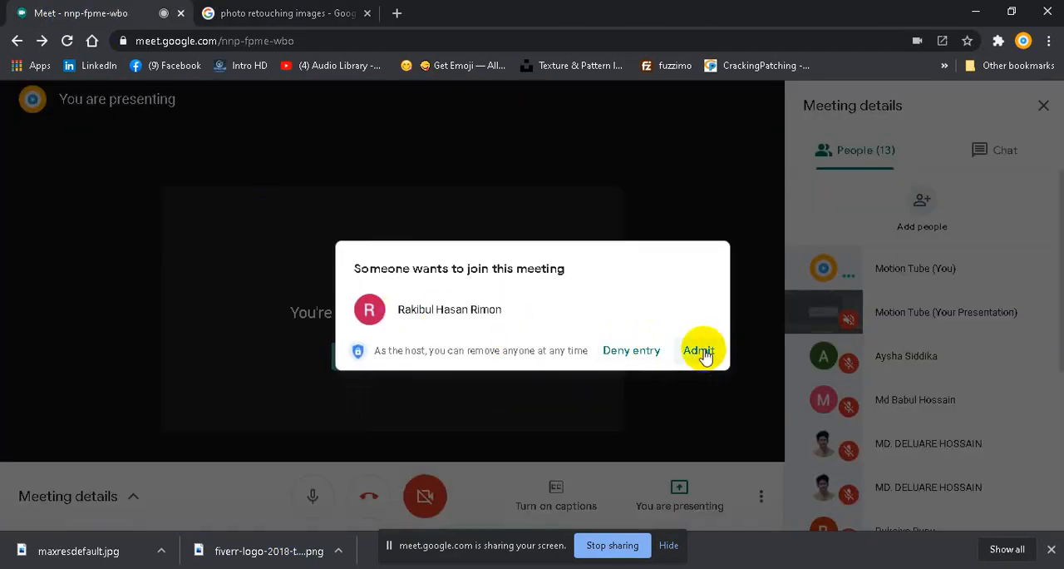
{"action": "left_click", "coordinate": [703, 353]}
{"action": "mouse_move", "coordinate": [439, 567]}
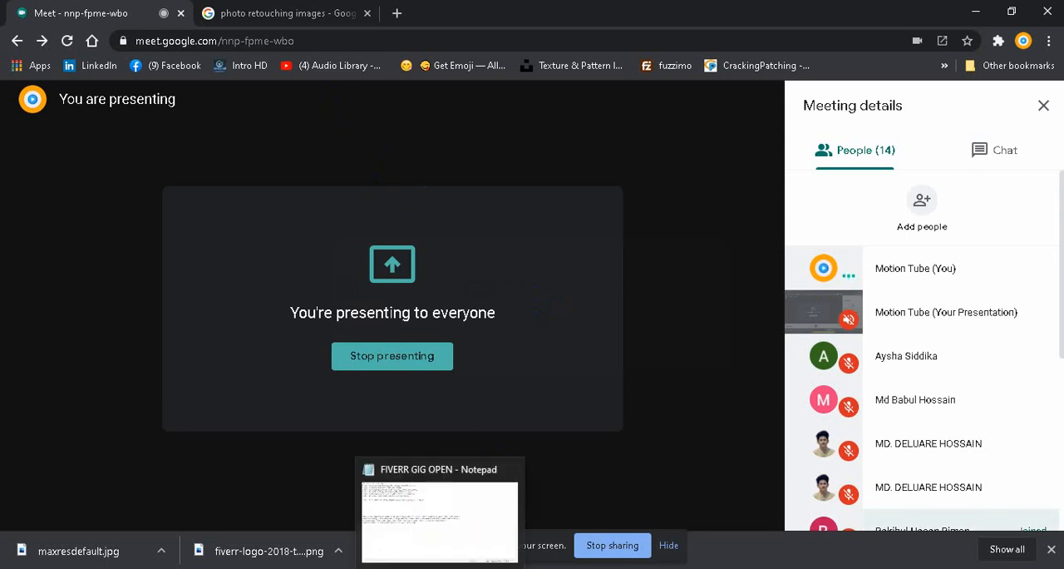
Step: Switch back to Photoshop, open maxresdefault.jpg from the Desktop and unlock its background layer
{"action": "left_click", "coordinate": [258, 567]}
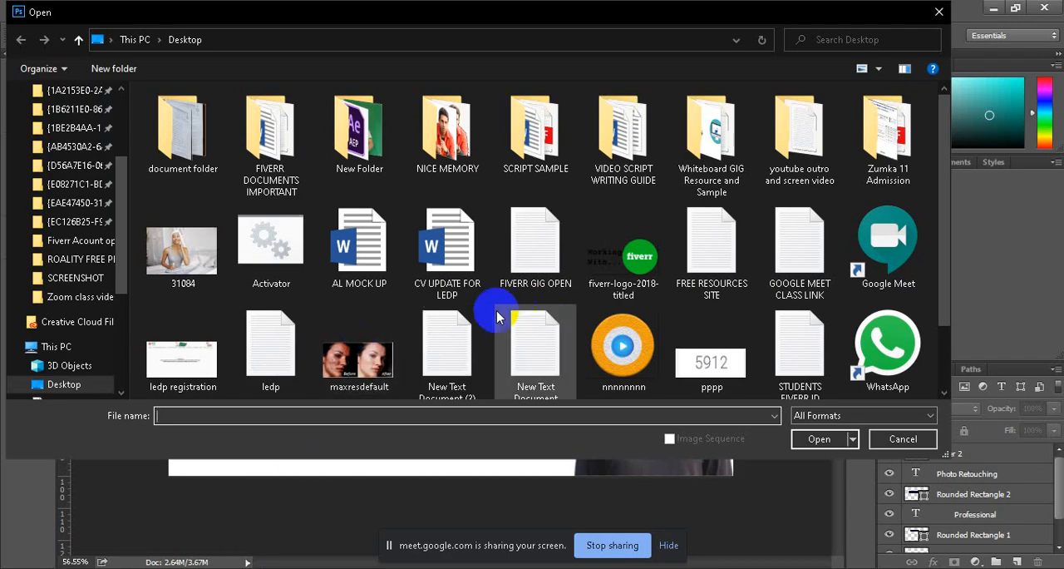
{"action": "left_click", "coordinate": [388, 324]}
{"action": "left_click", "coordinate": [821, 437]}
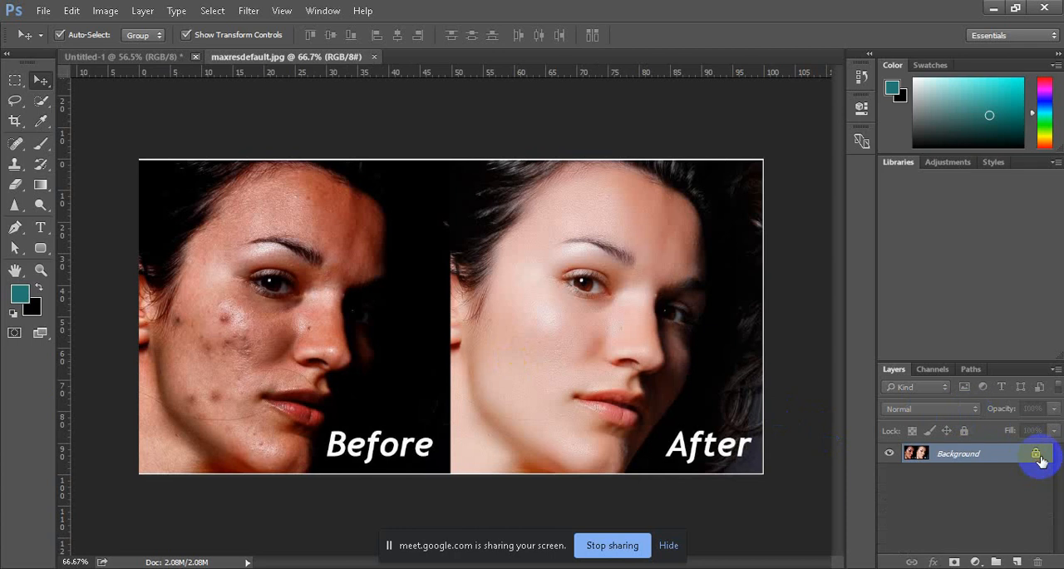
{"action": "left_click", "coordinate": [1037, 454]}
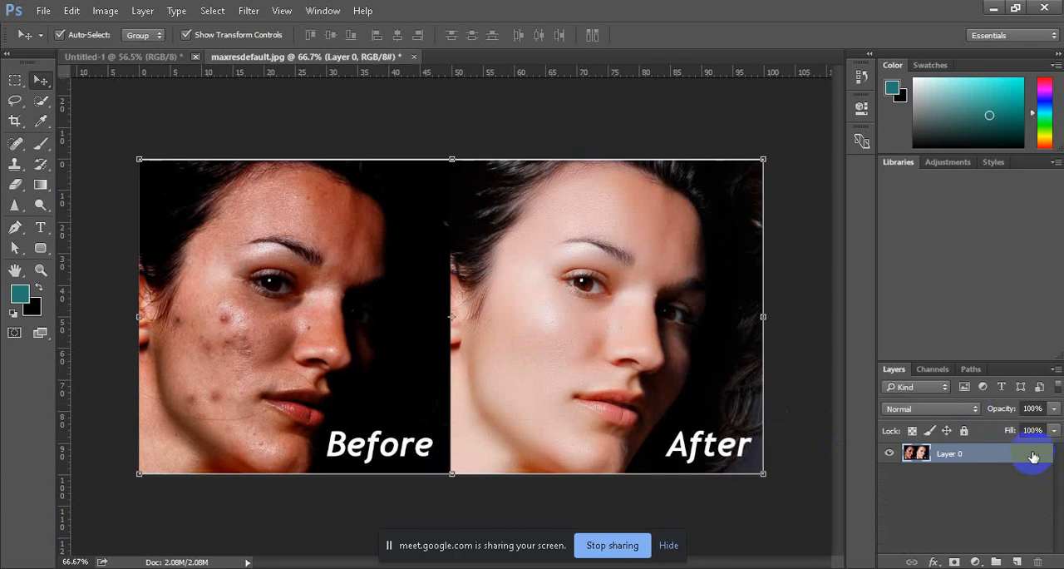
Step: Copy the before-and-after image into Untitled-1 and enlarge it to about 117% width and 124% height, covering the canvas
{"action": "left_click_drag", "start_coordinate": [349, 266], "coordinate": [380, 362]}
{"action": "left_click_drag", "start_coordinate": [450, 410], "coordinate": [439, 316]}
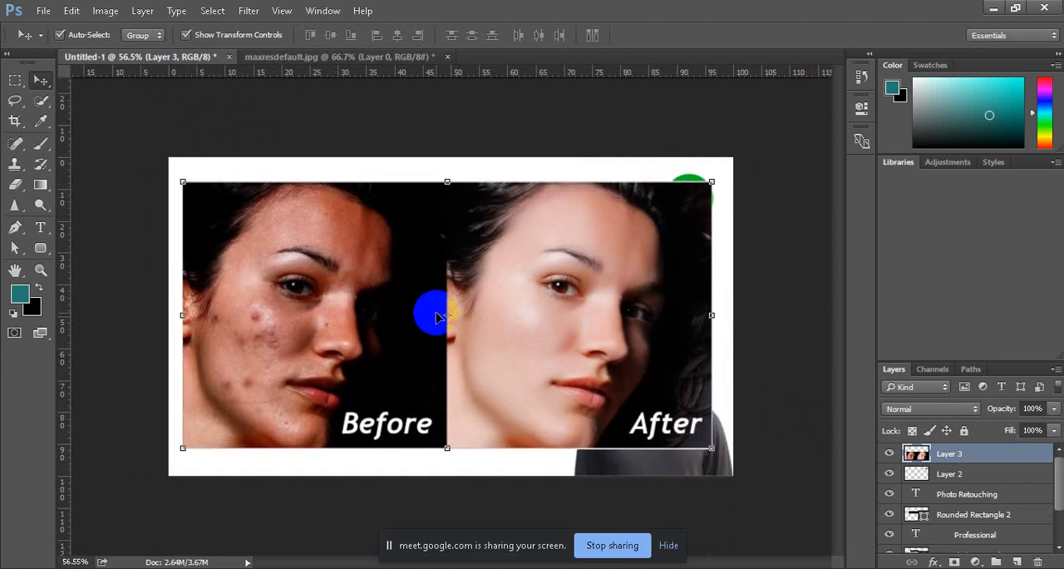
{"action": "left_click", "coordinate": [183, 182]}
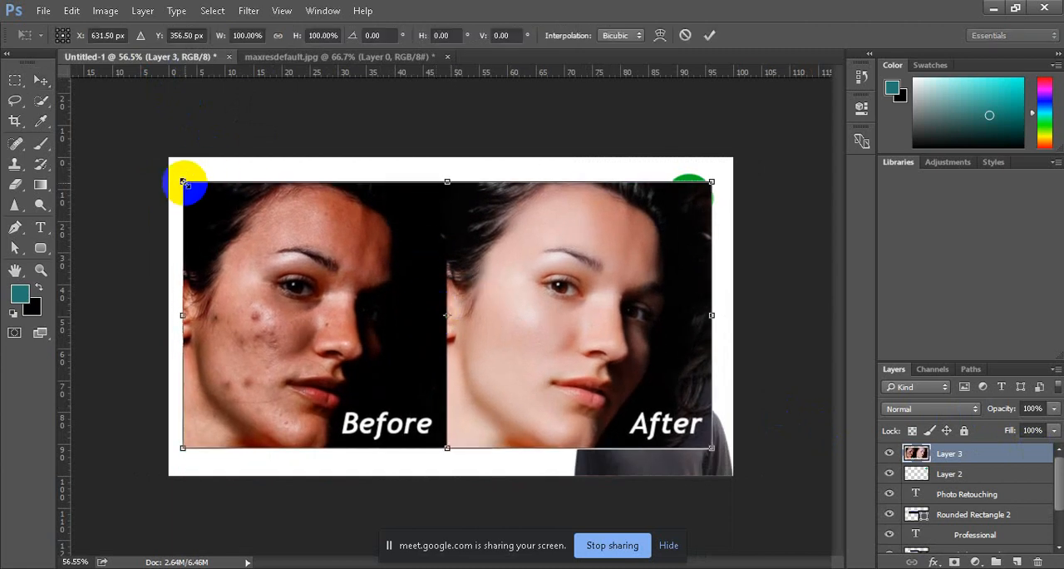
{"action": "left_click_drag", "start_coordinate": [183, 181], "coordinate": [136, 139]}
{"action": "left_click_drag", "start_coordinate": [712, 450], "coordinate": [745, 483]}
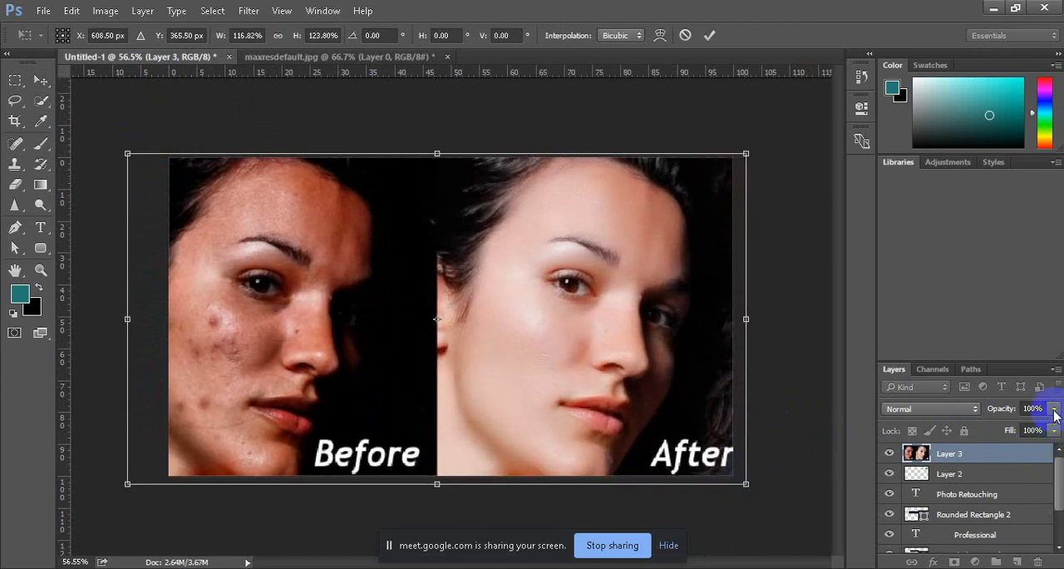
Step: Try reduced opacities of 66%, 44% and 64% on the before-and-after image layer
{"action": "left_click", "coordinate": [1027, 425]}
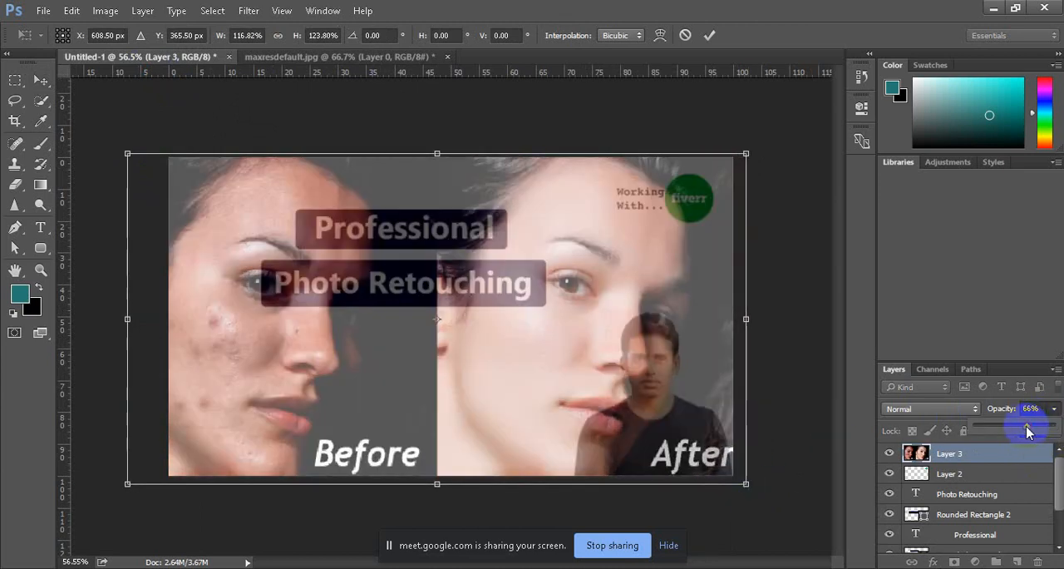
{"action": "left_click_drag", "start_coordinate": [1014, 431], "coordinate": [1011, 430]}
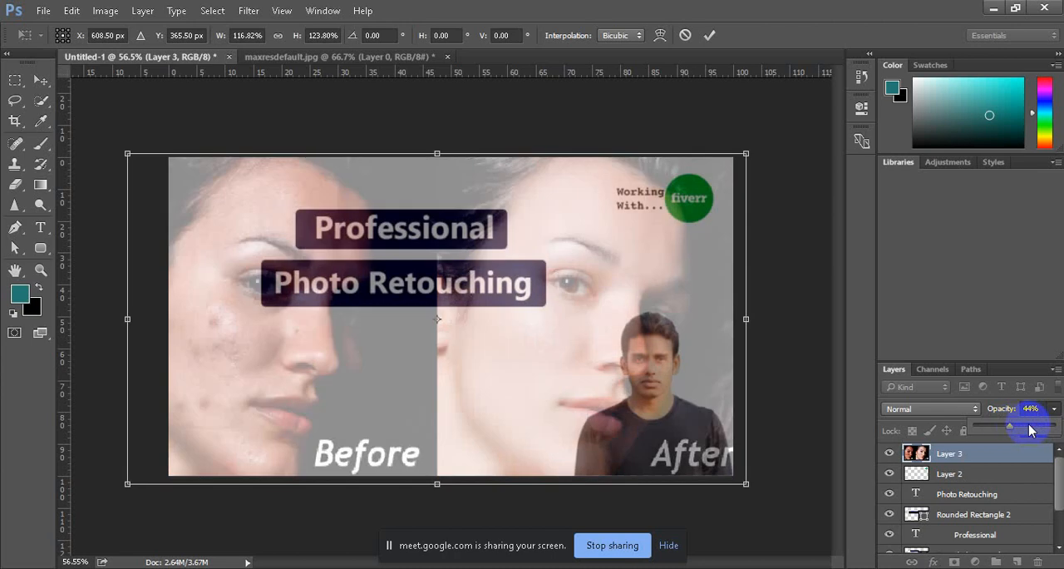
{"action": "left_click", "coordinate": [1027, 425]}
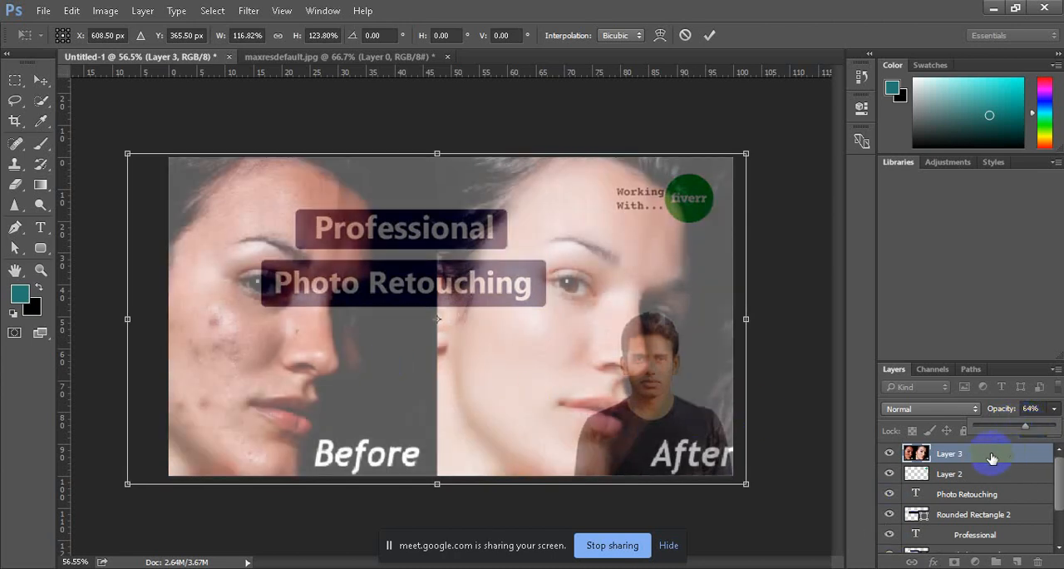
Step: Apply the transform and move the before-and-after layer below Rounded Rectangle 1, just above Layer 1
{"action": "left_click_drag", "start_coordinate": [992, 458], "coordinate": [992, 523]}
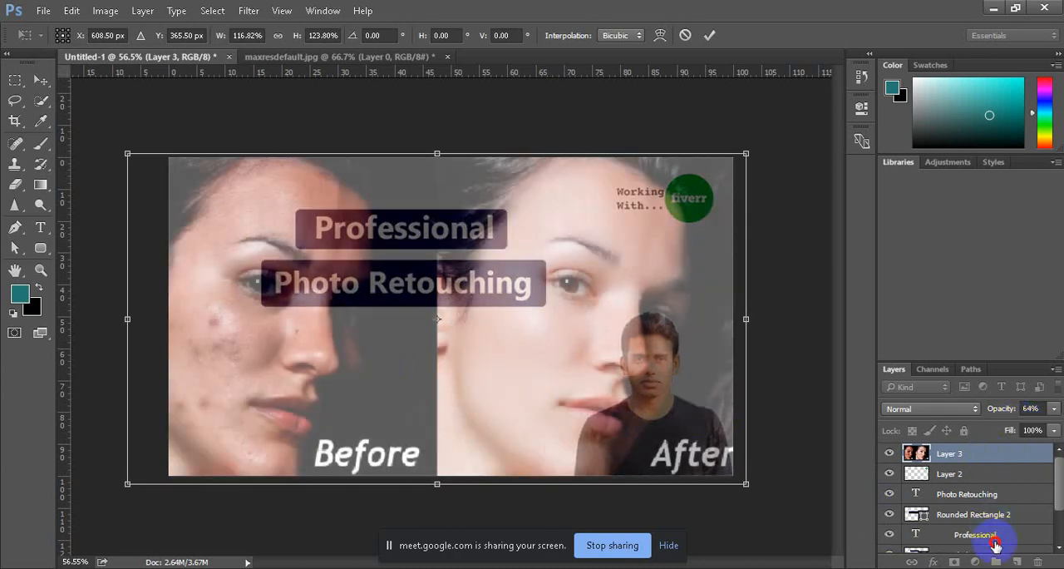
{"action": "left_click", "coordinate": [709, 35]}
{"action": "left_click_drag", "start_coordinate": [974, 455], "coordinate": [974, 504]}
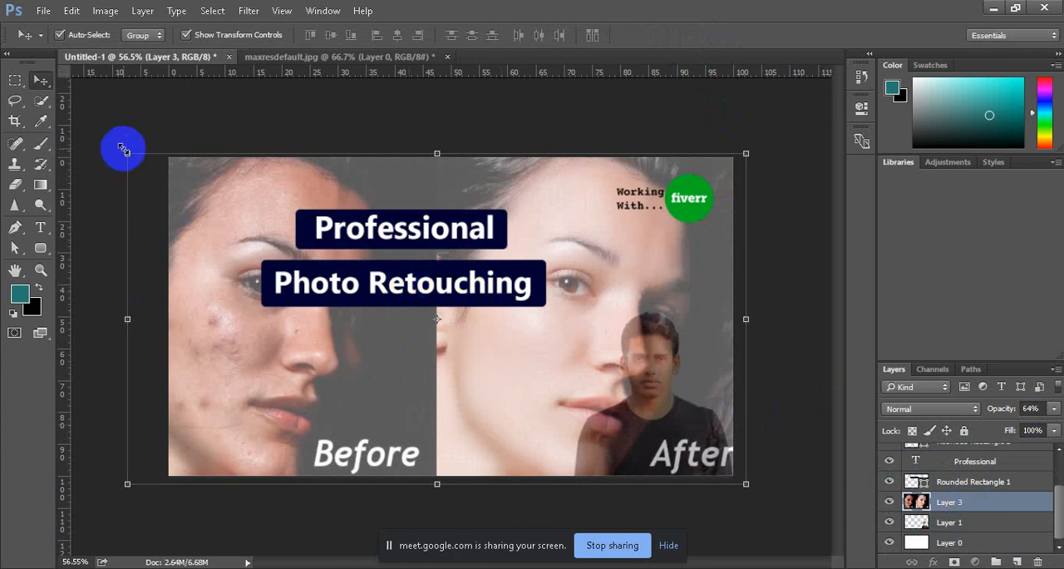
Step: Narrow the before-and-after image to about 98% width and set its layer opacity to 100%
{"action": "left_click_drag", "start_coordinate": [125, 149], "coordinate": [138, 150]}
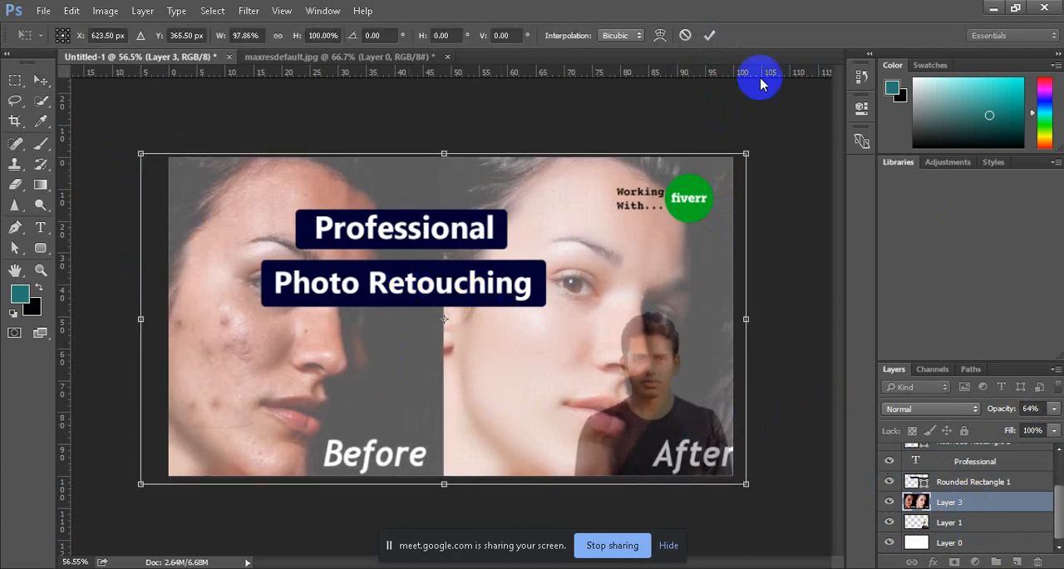
{"action": "left_click", "coordinate": [709, 35]}
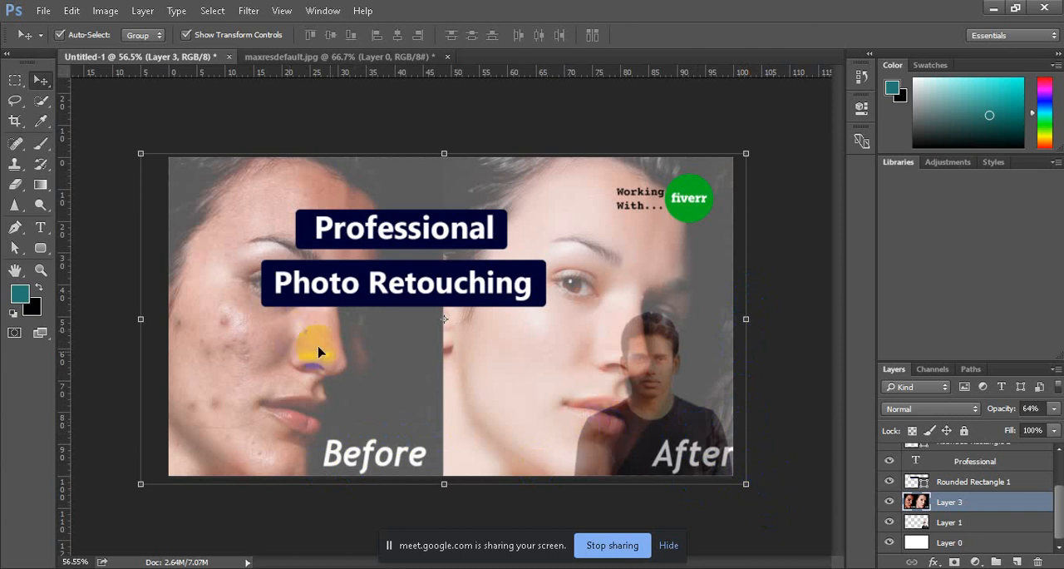
{"action": "left_click", "coordinate": [1054, 408]}
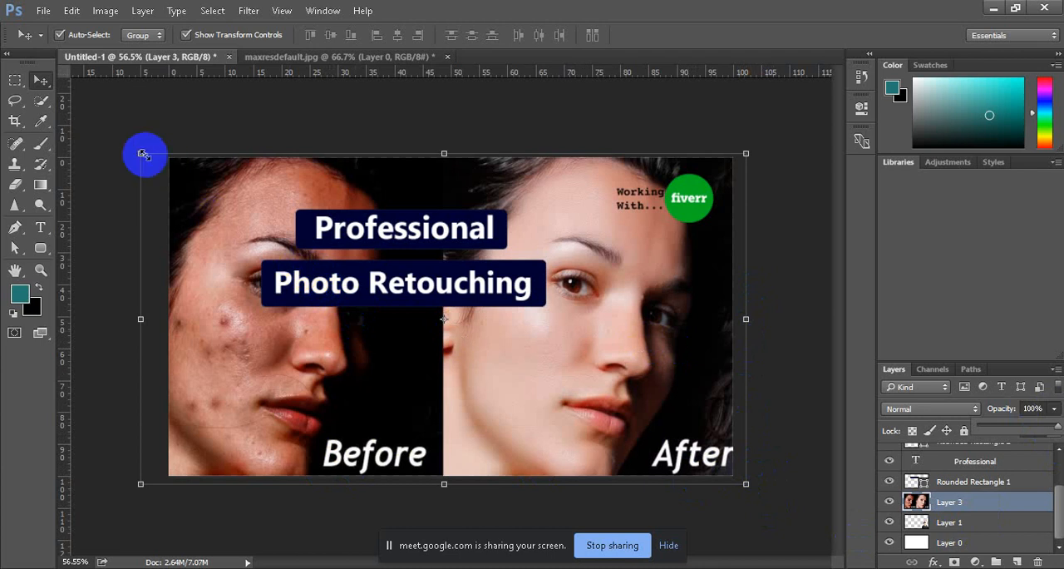
Step: Scale the before-and-after image down to about 49.5% and place it directly beneath the Photo Retouching heading
{"action": "left_click_drag", "start_coordinate": [142, 153], "coordinate": [447, 320]}
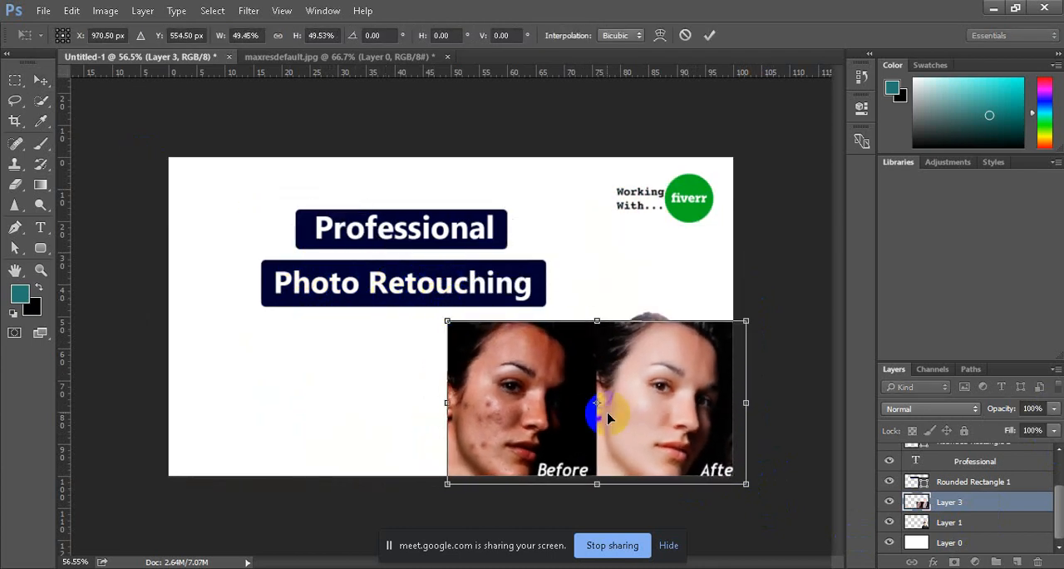
{"action": "left_click_drag", "start_coordinate": [607, 417], "coordinate": [447, 397]}
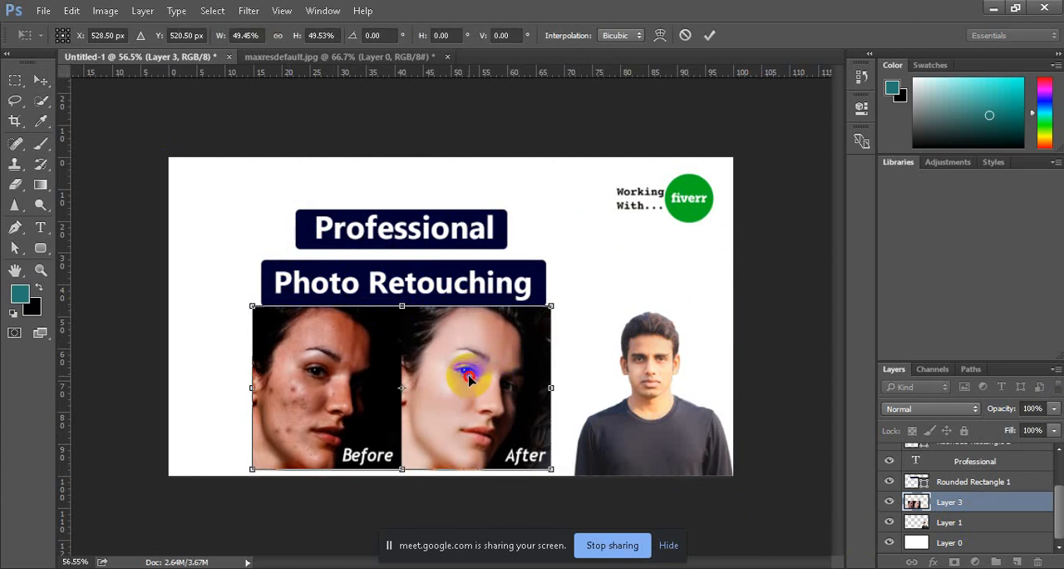
{"action": "scroll", "coordinate": [964, 477], "scroll_direction": "up", "scroll_amount": 3}
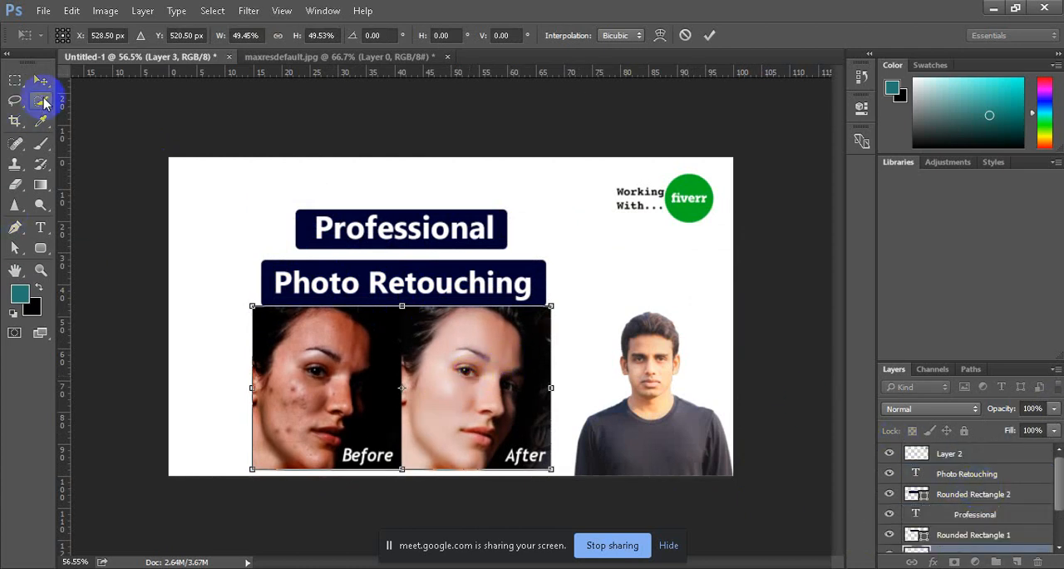
{"action": "left_click", "coordinate": [41, 82]}
{"action": "left_click", "coordinate": [475, 231]}
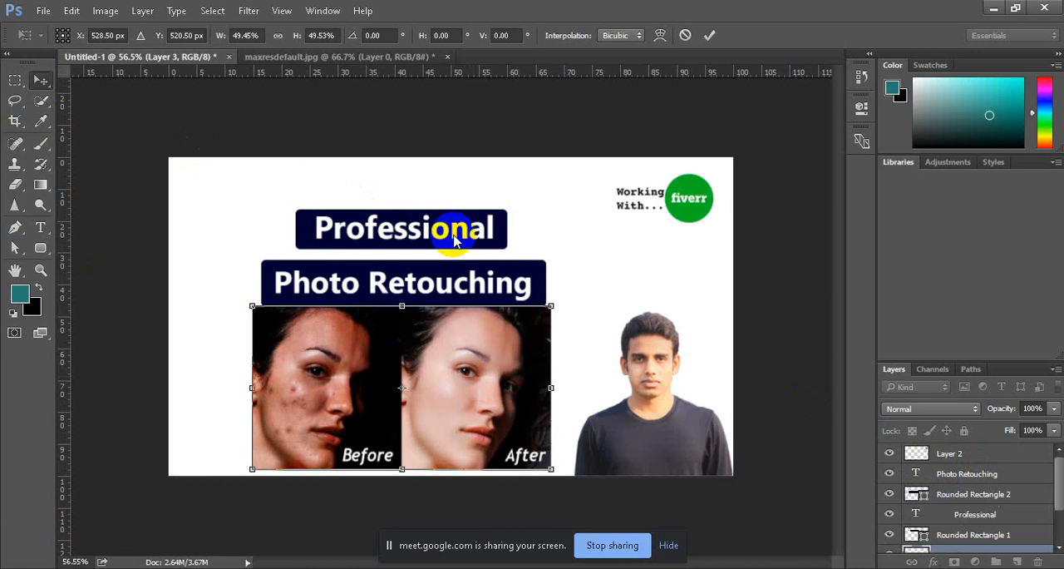
Step: Move the Professional text together with its rounded rectangle up toward the canvas's upper edge
{"action": "left_click", "coordinate": [402, 238]}
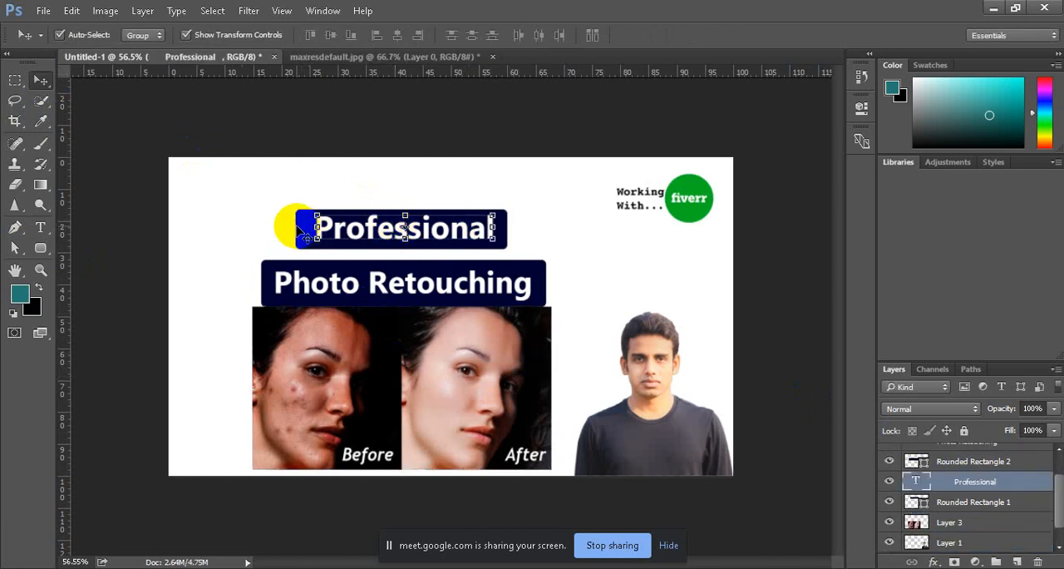
{"action": "left_click", "coordinate": [305, 236], "text": "shift"}
{"action": "left_click_drag", "start_coordinate": [366, 230], "coordinate": [367, 206]}
Step: Move the Photo Retouching text up to sit closer beneath the Professional heading
{"action": "left_click", "coordinate": [363, 283]}
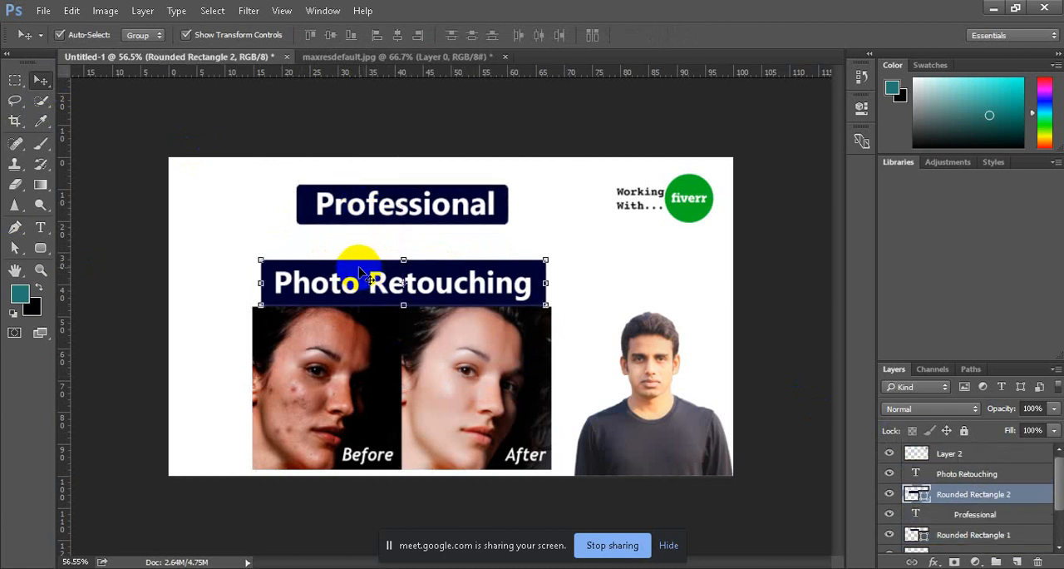
{"action": "left_click", "coordinate": [381, 290]}
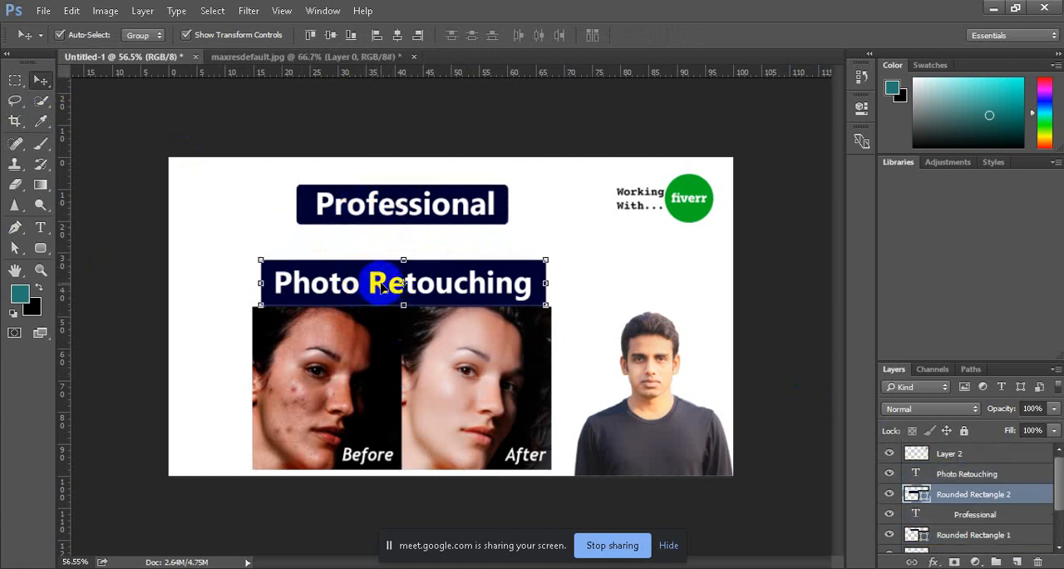
{"action": "mouse_move", "coordinate": [380, 290]}
{"action": "left_mouse_down"}
{"action": "mouse_move", "coordinate": [381, 271]}
{"action": "mouse_move", "coordinate": [381, 287]}
{"action": "left_mouse_up"}
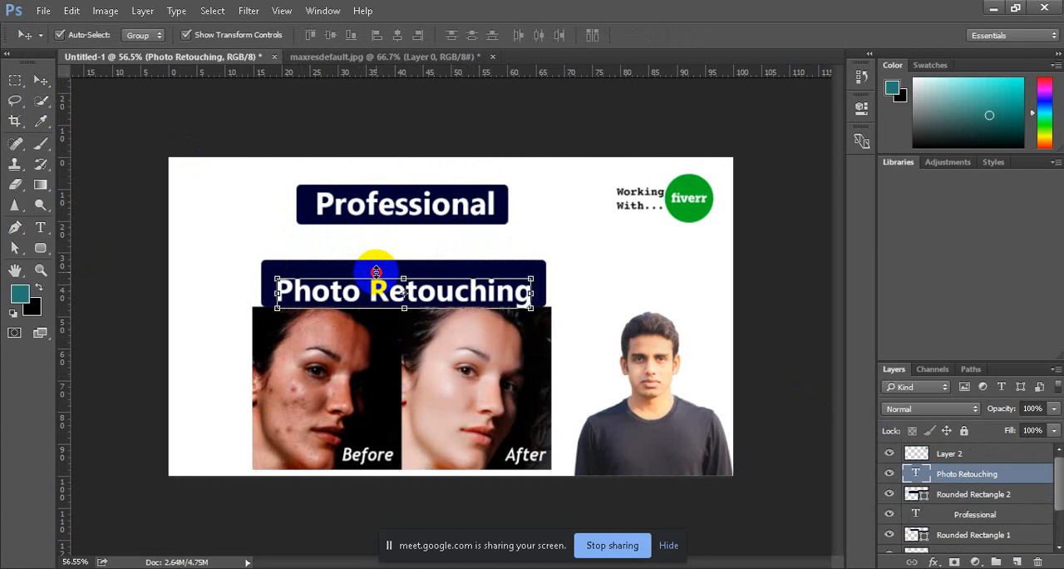
{"action": "key", "text": "ctrl+t"}
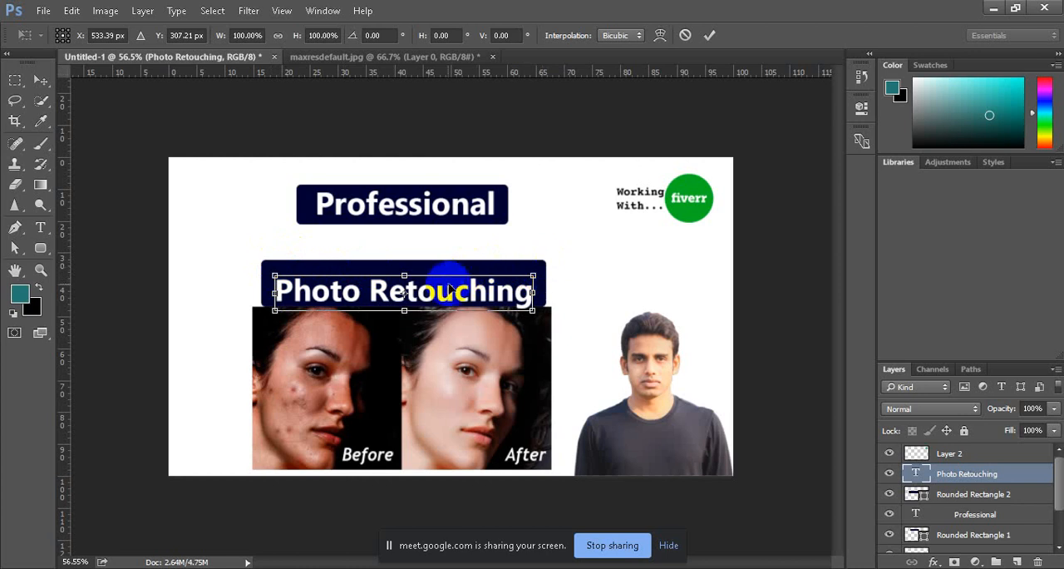
{"action": "left_click_drag", "start_coordinate": [439, 276], "coordinate": [441, 244]}
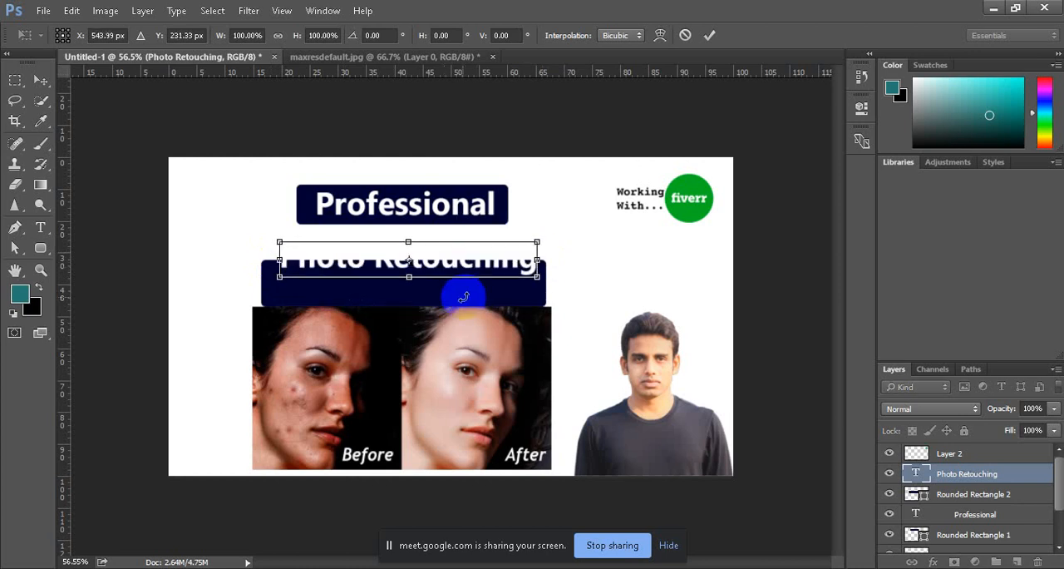
{"action": "left_click", "coordinate": [709, 35]}
Step: Move the second heading's rounded rectangle up behind the Photo Retouching text and raise the before-and-after image just below it
{"action": "left_click_drag", "start_coordinate": [456, 299], "coordinate": [441, 261]}
{"action": "left_click_drag", "start_coordinate": [463, 339], "coordinate": [465, 356]}
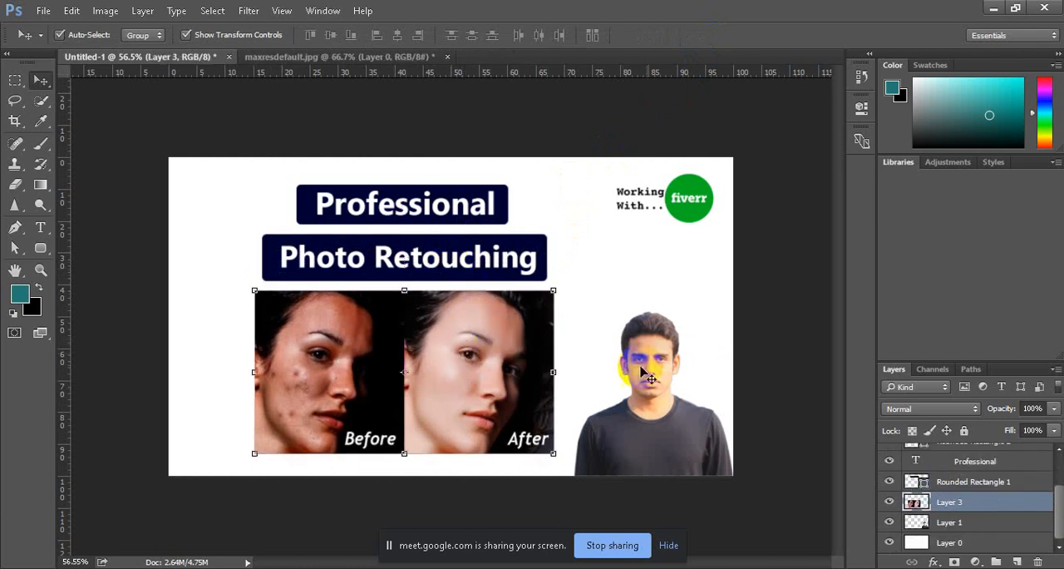
{"action": "left_click", "coordinate": [611, 309]}
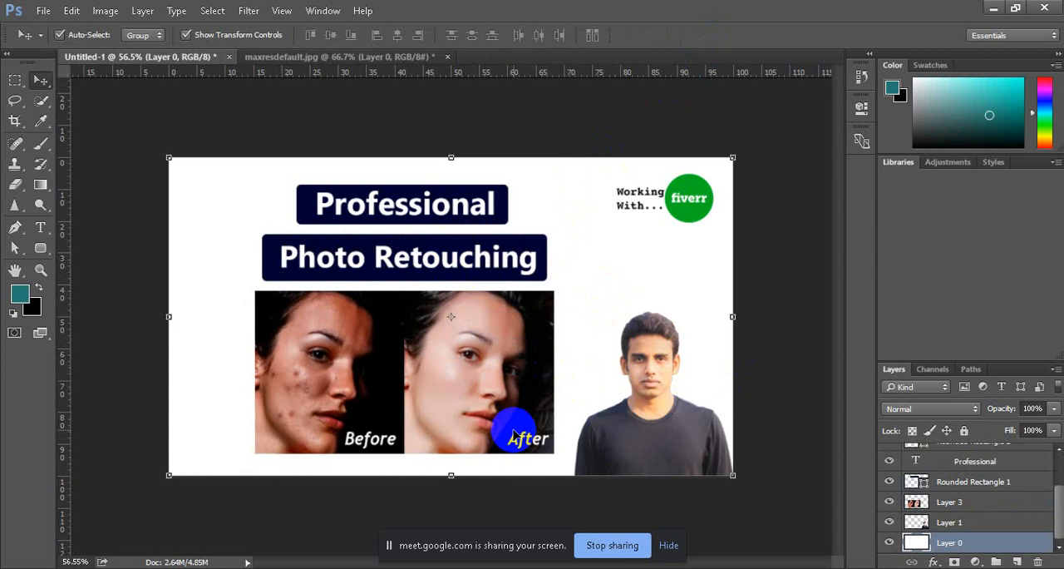
Step: Add a drop shadow to the before-and-after image and set the shadow's size to 18 px
{"action": "left_click", "coordinate": [424, 366]}
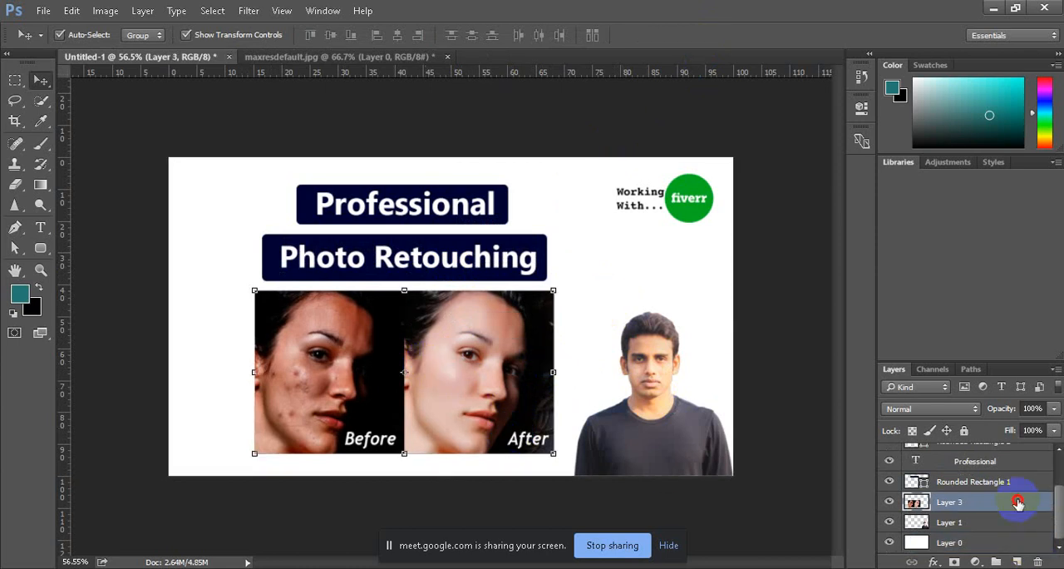
{"action": "double_click", "coordinate": [917, 502]}
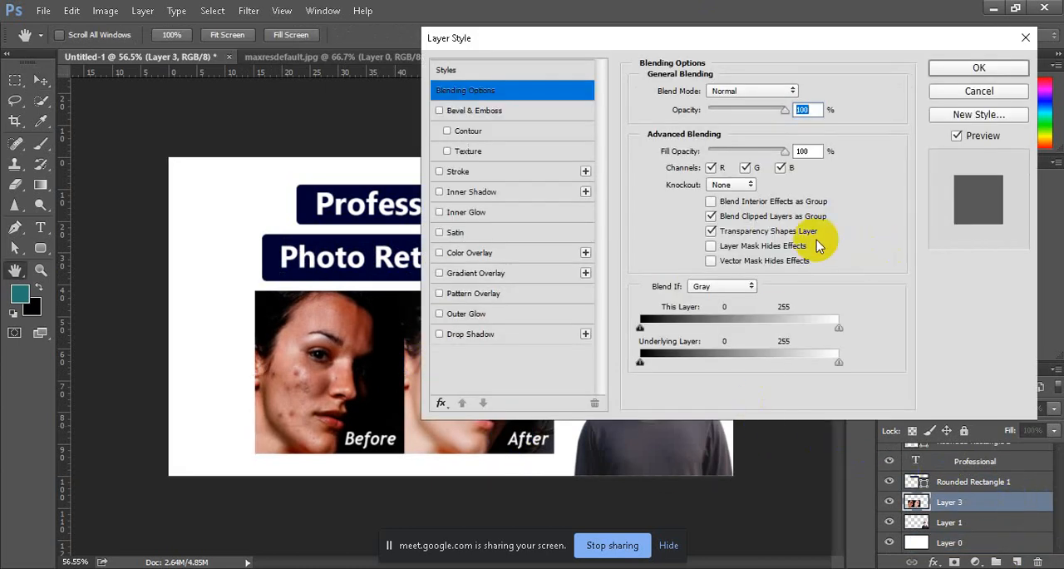
{"action": "left_click", "coordinate": [482, 336]}
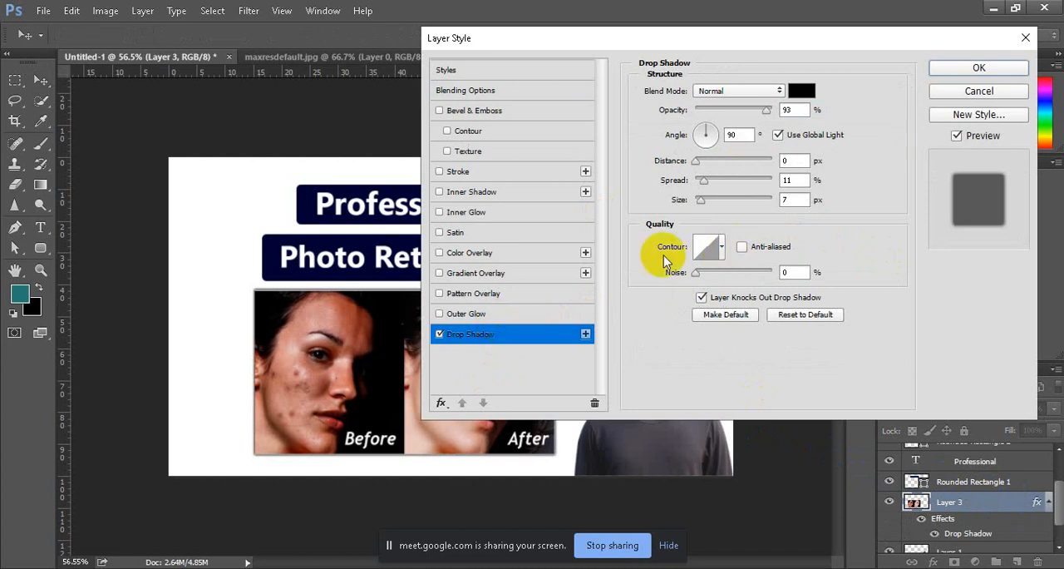
{"action": "left_click_drag", "start_coordinate": [703, 196], "coordinate": [706, 202]}
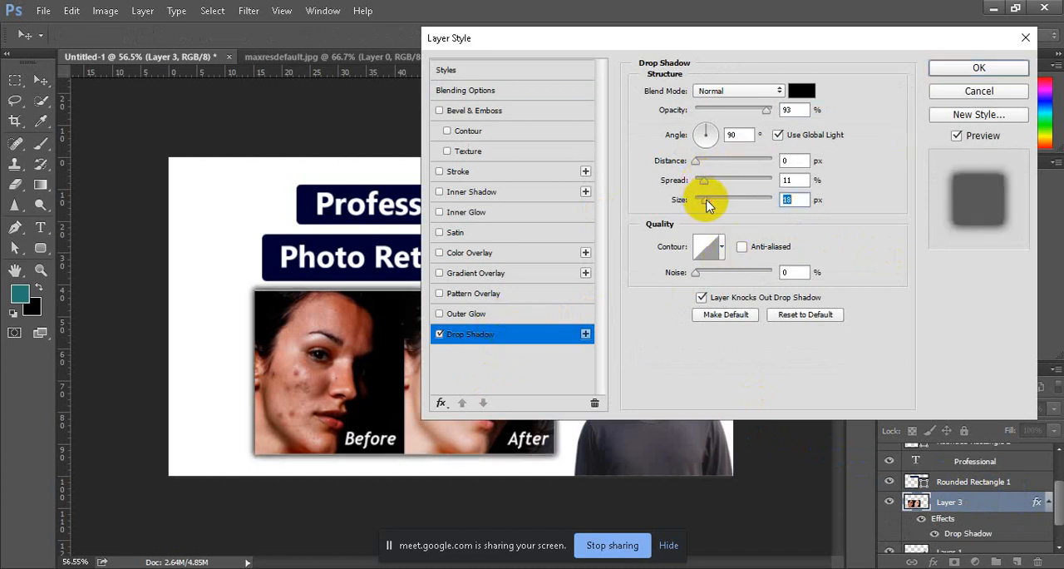
{"action": "left_click", "coordinate": [962, 68]}
{"action": "left_click", "coordinate": [693, 252]}
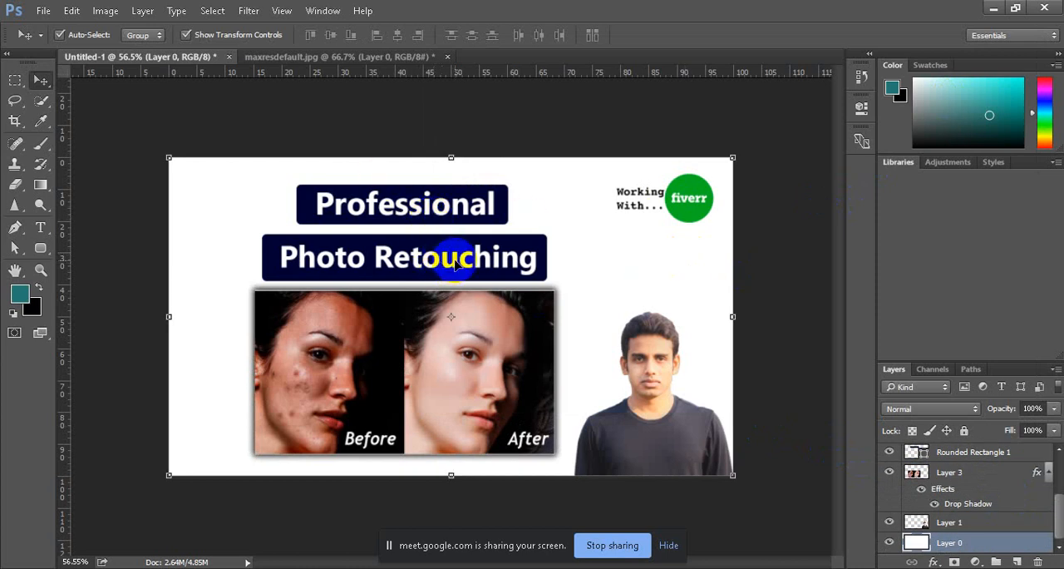
{"action": "left_click", "coordinate": [746, 149]}
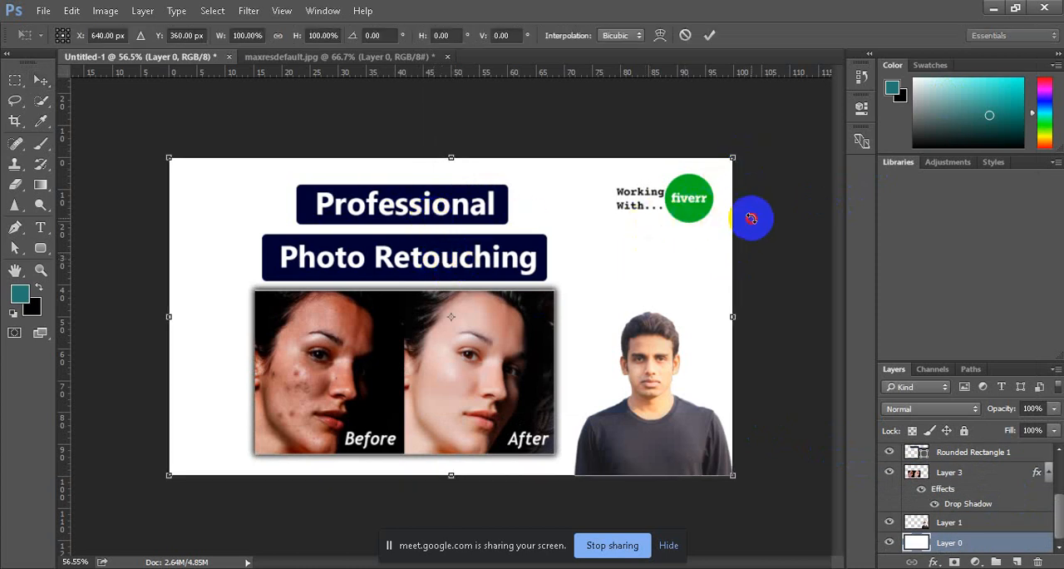
{"action": "left_click", "coordinate": [711, 35]}
{"action": "left_click", "coordinate": [672, 397]}
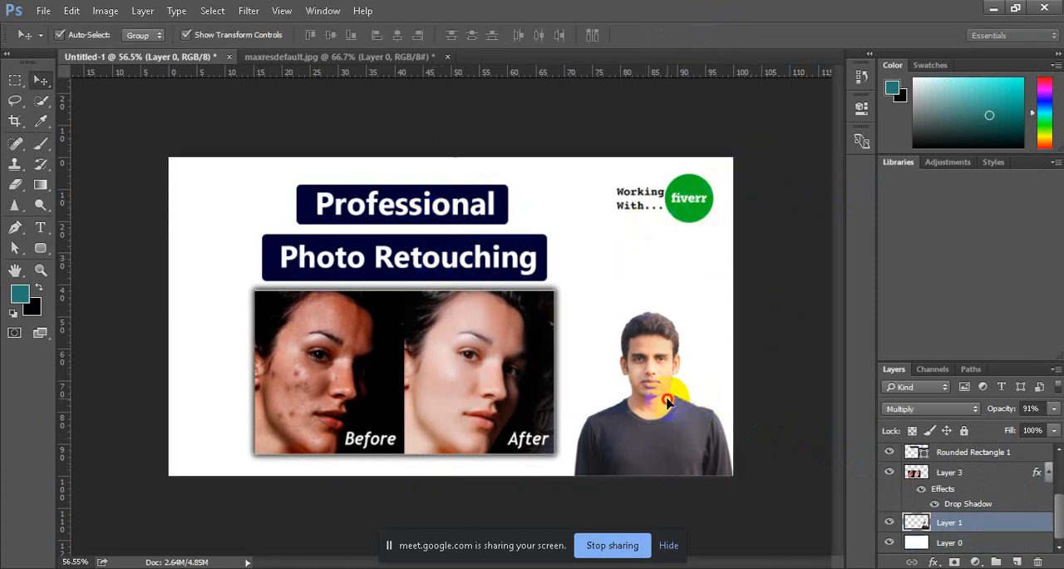
{"action": "left_click", "coordinate": [684, 197]}
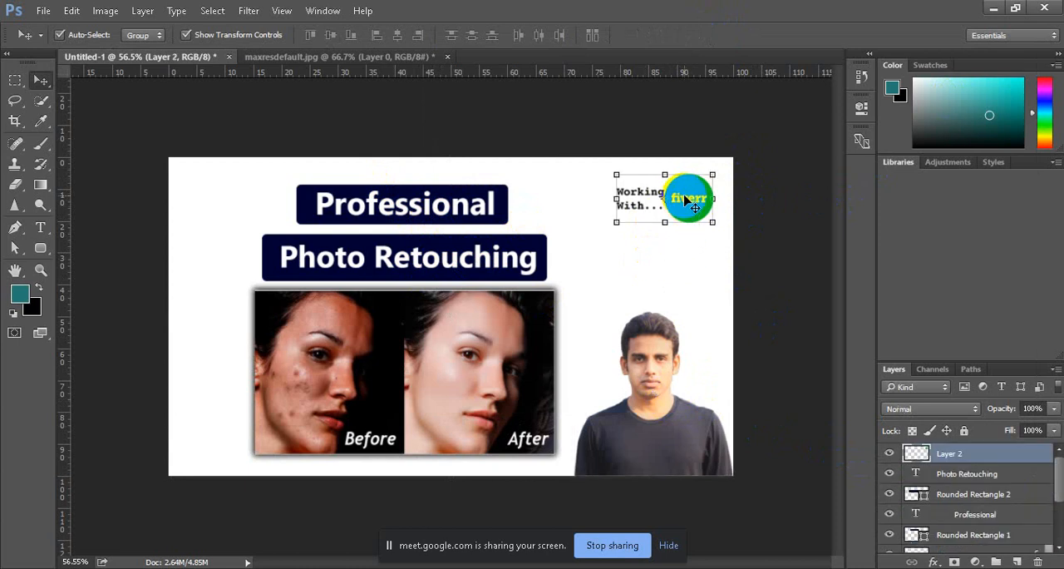
{"action": "left_click", "coordinate": [407, 205]}
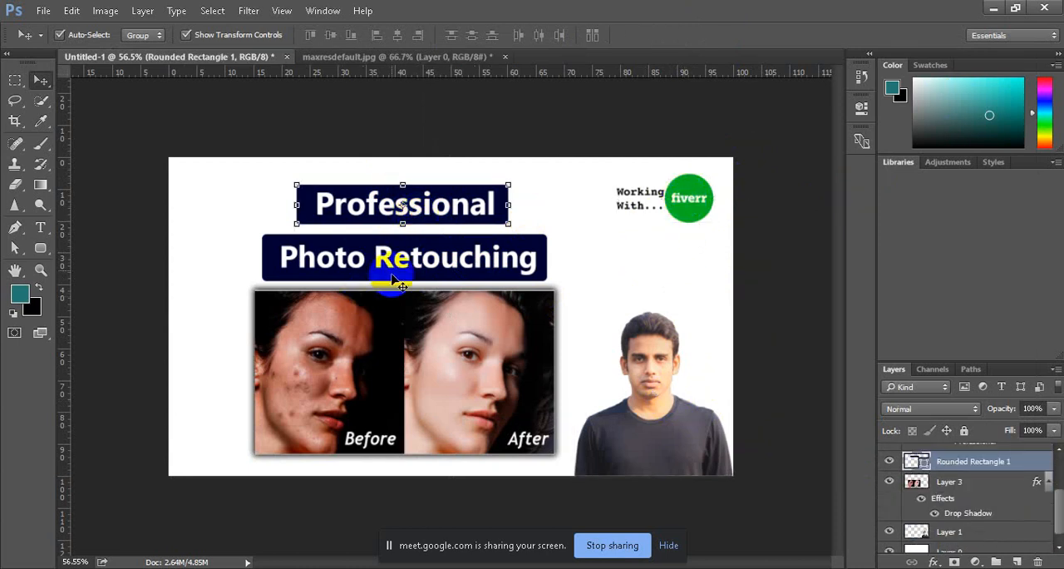
{"action": "left_click", "coordinate": [401, 254]}
Step: Draw a circle about 345 px across over the canvas's upper-left corner, directly above the background layer, and fill it with blue
{"action": "left_click", "coordinate": [520, 189]}
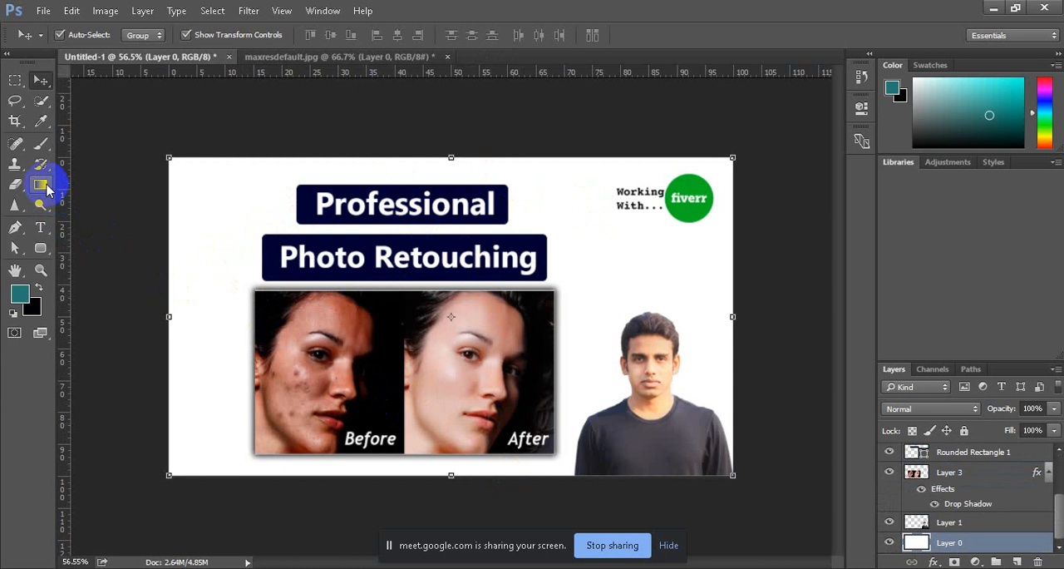
{"action": "left_click_drag", "start_coordinate": [42, 246], "coordinate": [125, 275]}
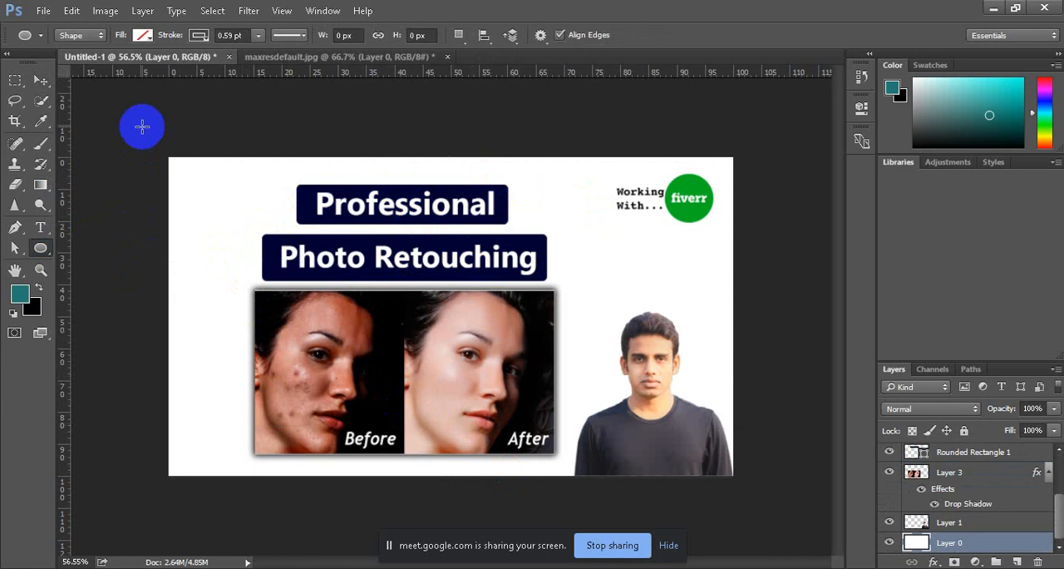
{"action": "left_click_drag", "start_coordinate": [110, 120], "coordinate": [263, 286]}
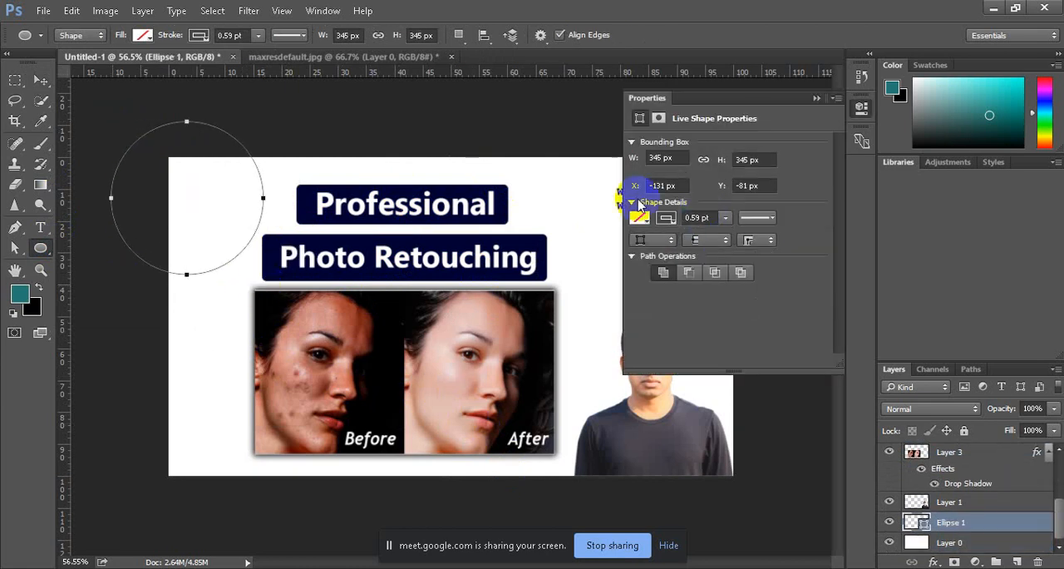
{"action": "left_click", "coordinate": [646, 218]}
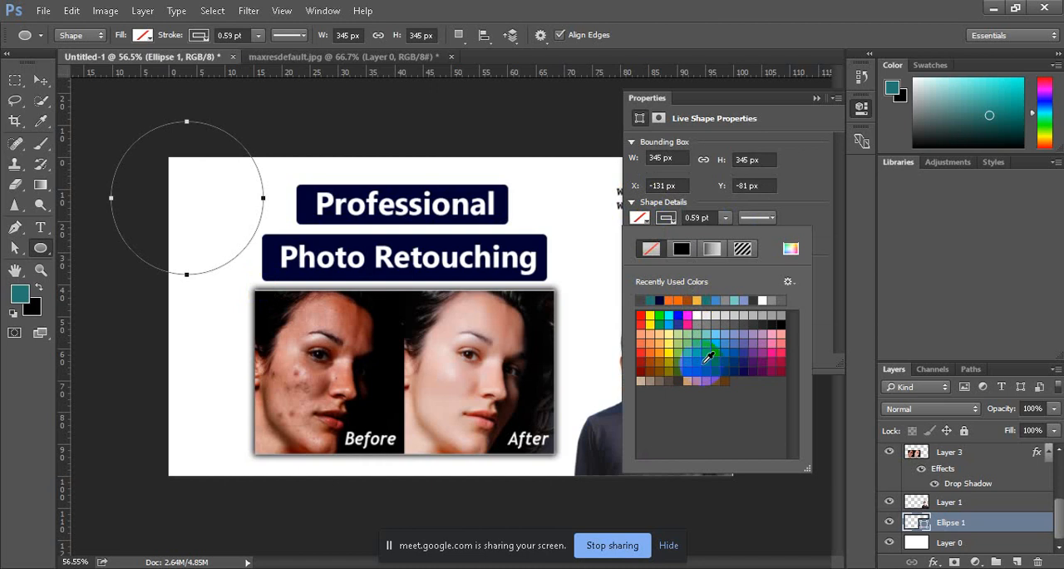
{"action": "left_click", "coordinate": [717, 365]}
{"action": "left_click", "coordinate": [811, 98]}
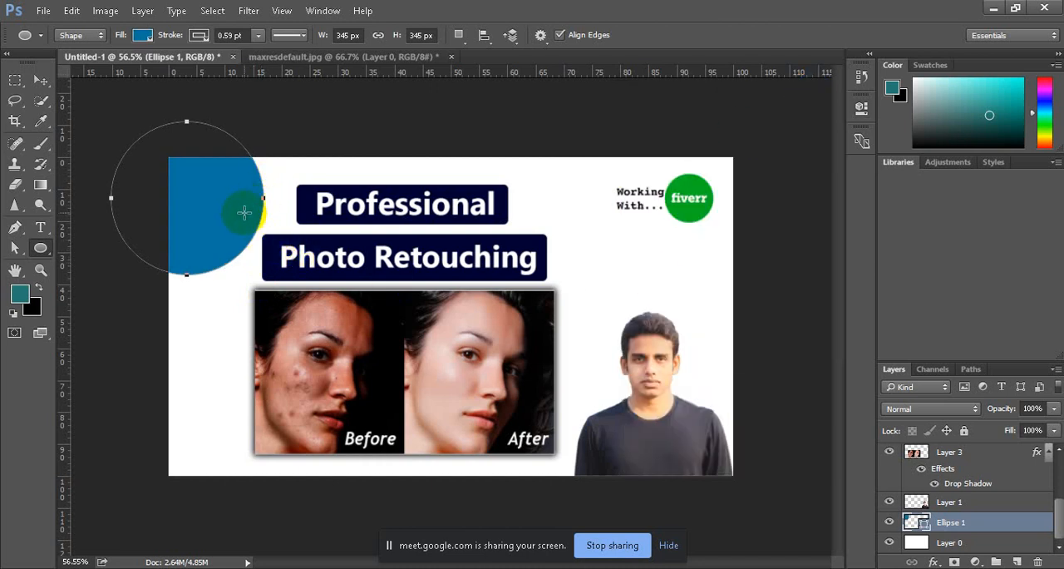
Step: Scale the blue circle up to about 138.8% and shift it farther off the canvas's upper-left corner
{"action": "key", "text": "ctrl+t"}
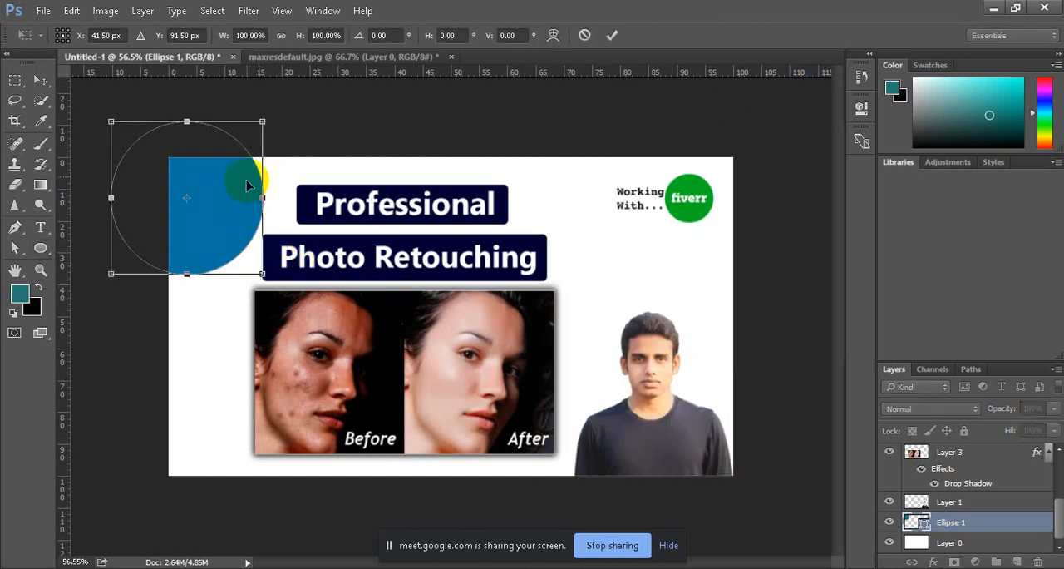
{"action": "left_click_drag", "start_coordinate": [264, 122], "coordinate": [318, 64]}
{"action": "left_click_drag", "start_coordinate": [257, 195], "coordinate": [212, 203]}
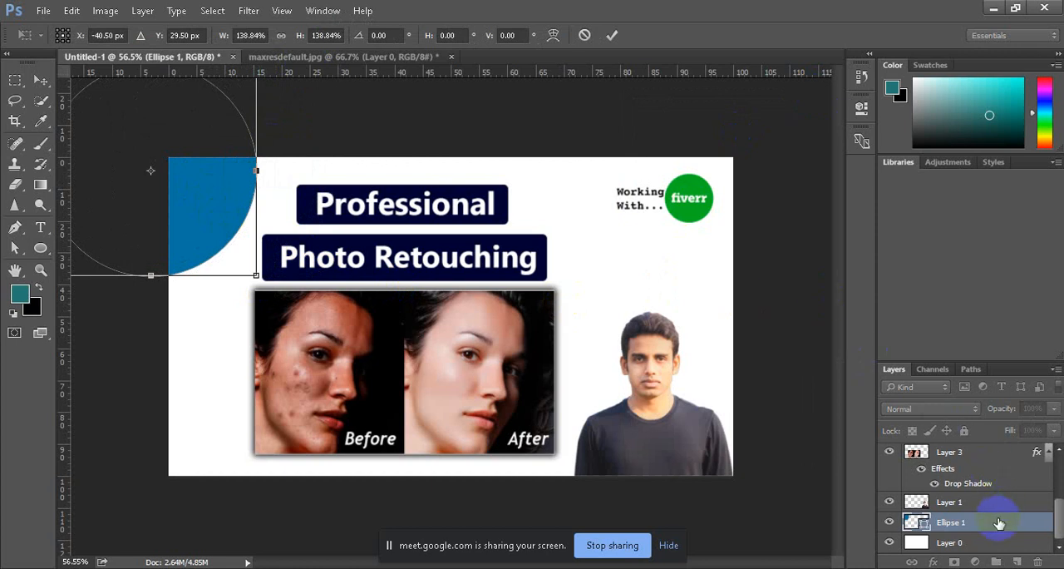
{"action": "left_click", "coordinate": [612, 35]}
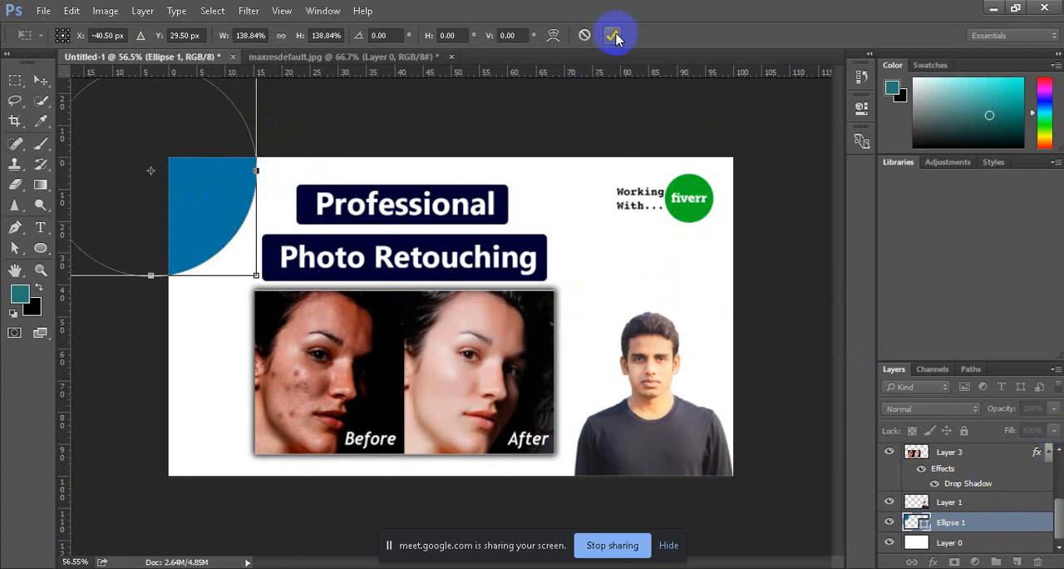
Step: Lower the blue circle's layer opacity to 61% and check the overall design
{"action": "left_click", "coordinate": [1052, 410]}
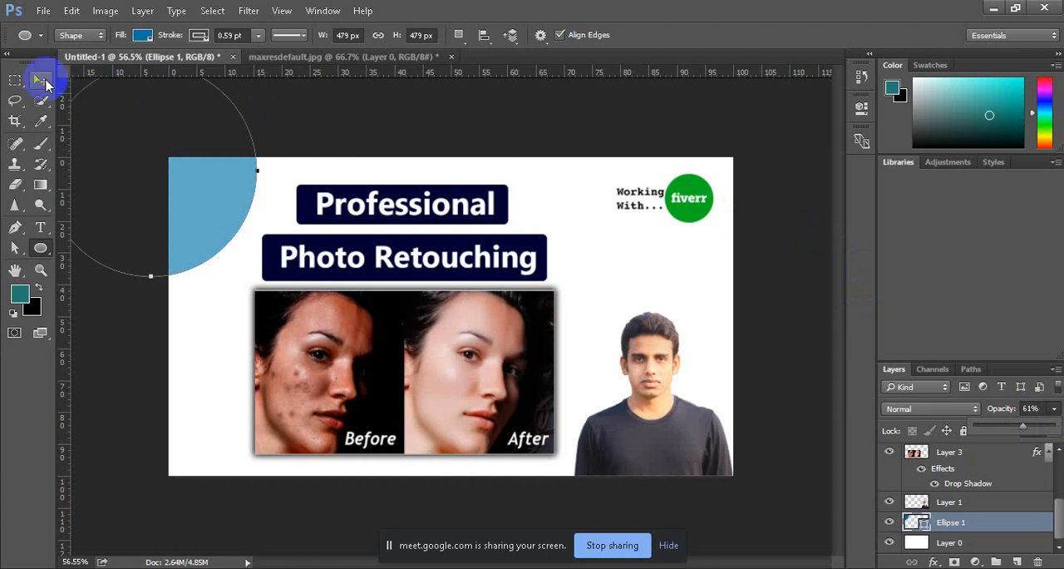
{"action": "left_click", "coordinate": [40, 81]}
{"action": "key", "text": "ctrl+minus"}
{"action": "key", "text": "ctrl+minus"}
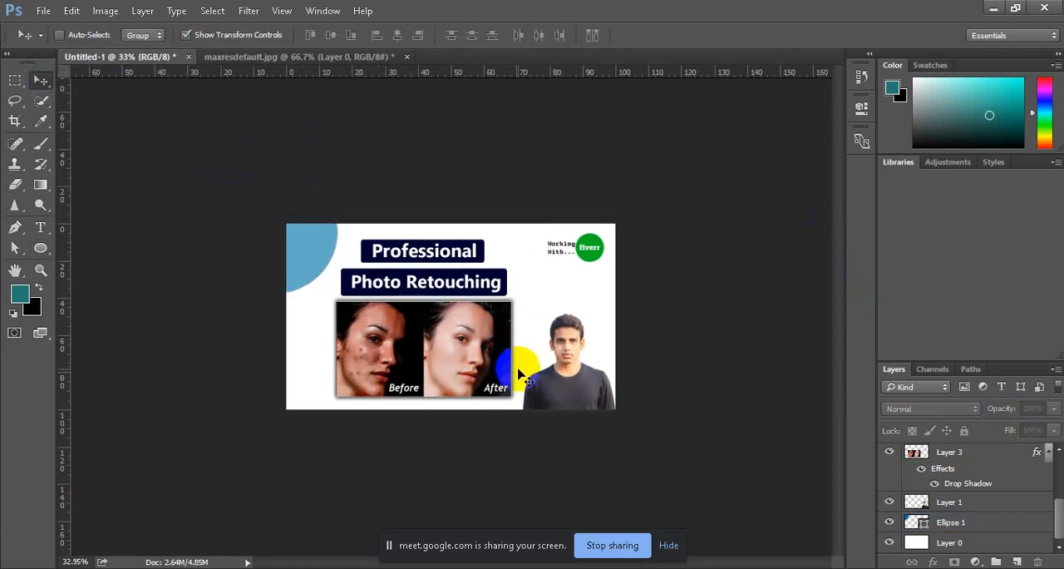
{"action": "scroll", "coordinate": [518, 374], "scroll_direction": "up", "scroll_amount": 5}
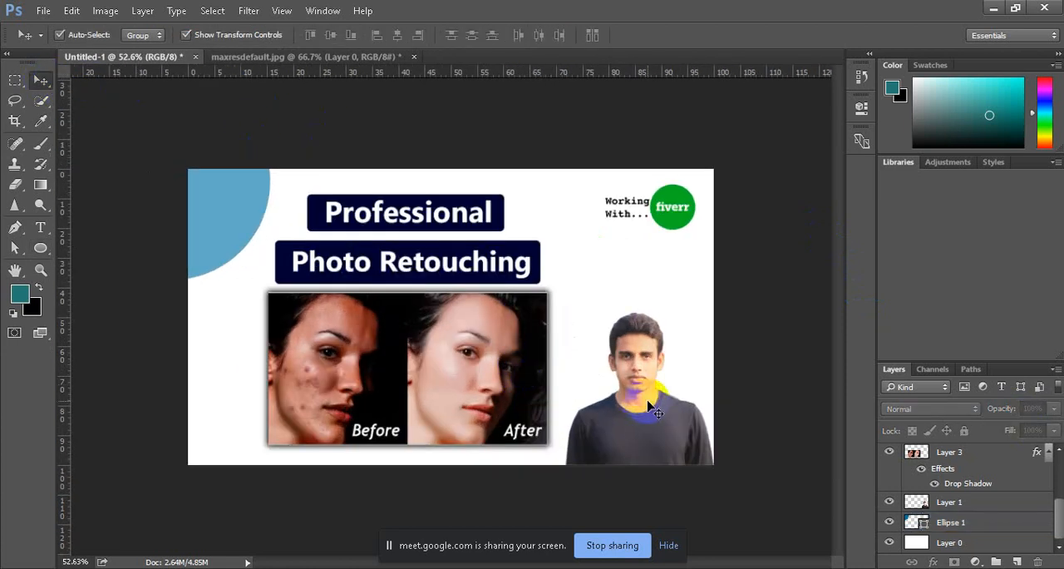
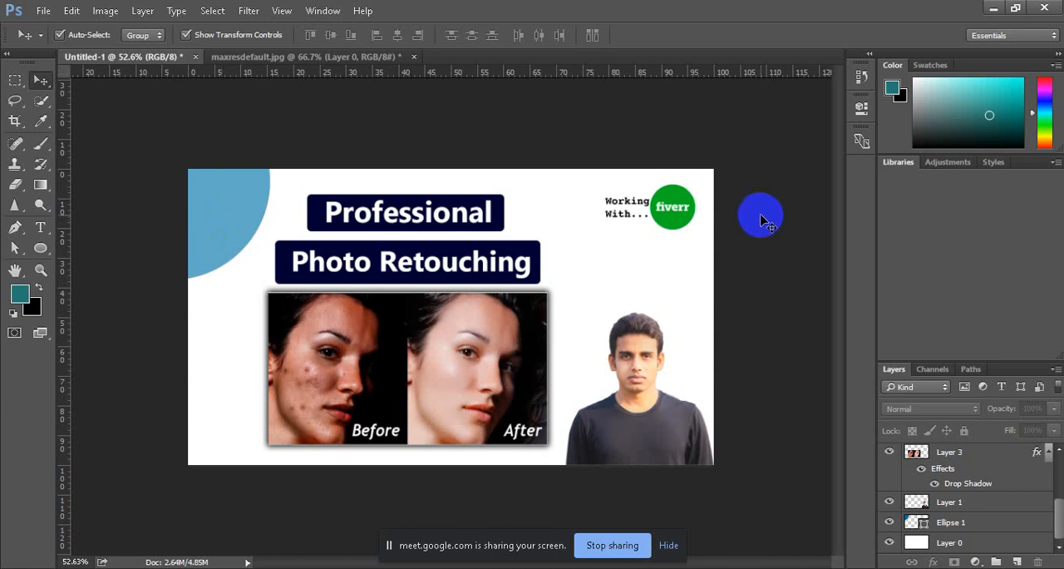
Step: Try lower and higher opacities for the blue corner circle and set its layer opacity to 63%
{"action": "left_click", "coordinate": [220, 212]}
{"action": "left_click", "coordinate": [1053, 409]}
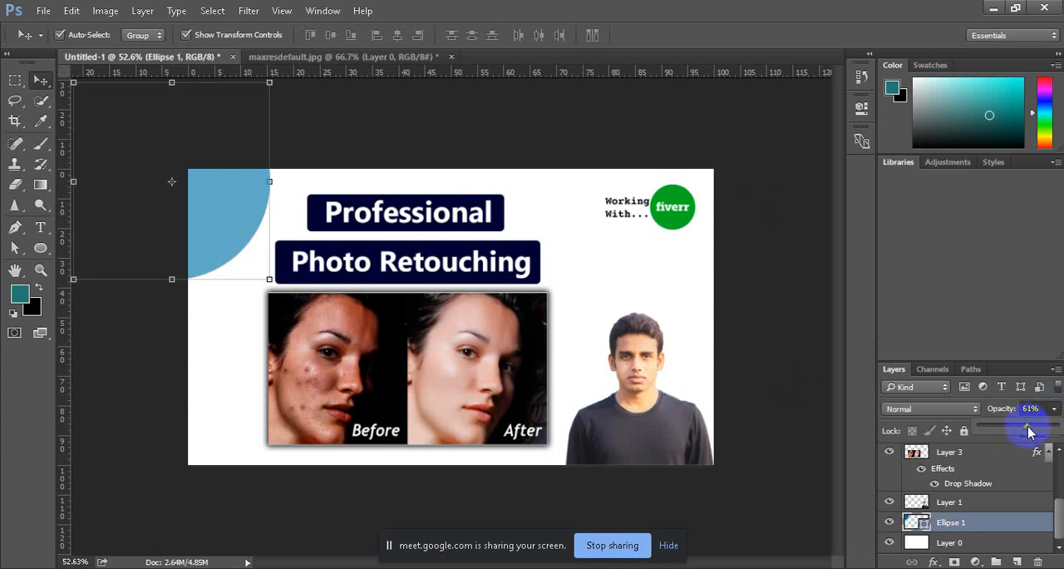
{"action": "left_click_drag", "start_coordinate": [1028, 428], "coordinate": [1060, 428]}
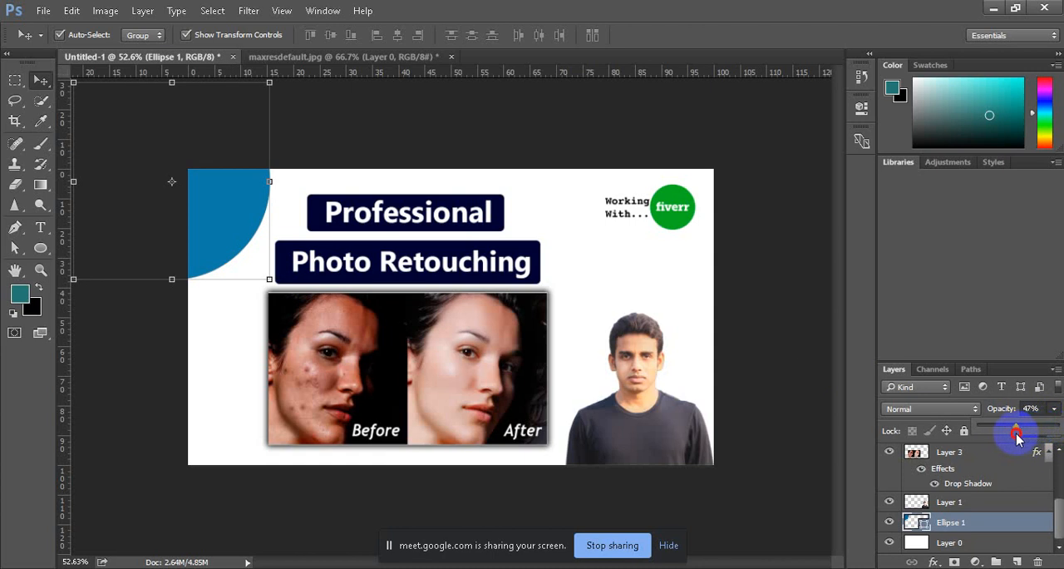
{"action": "mouse_move", "coordinate": [1015, 436]}
{"action": "left_mouse_down"}
{"action": "mouse_move", "coordinate": [981, 441]}
{"action": "mouse_move", "coordinate": [1052, 432]}
{"action": "mouse_move", "coordinate": [1030, 433]}
{"action": "left_mouse_up"}
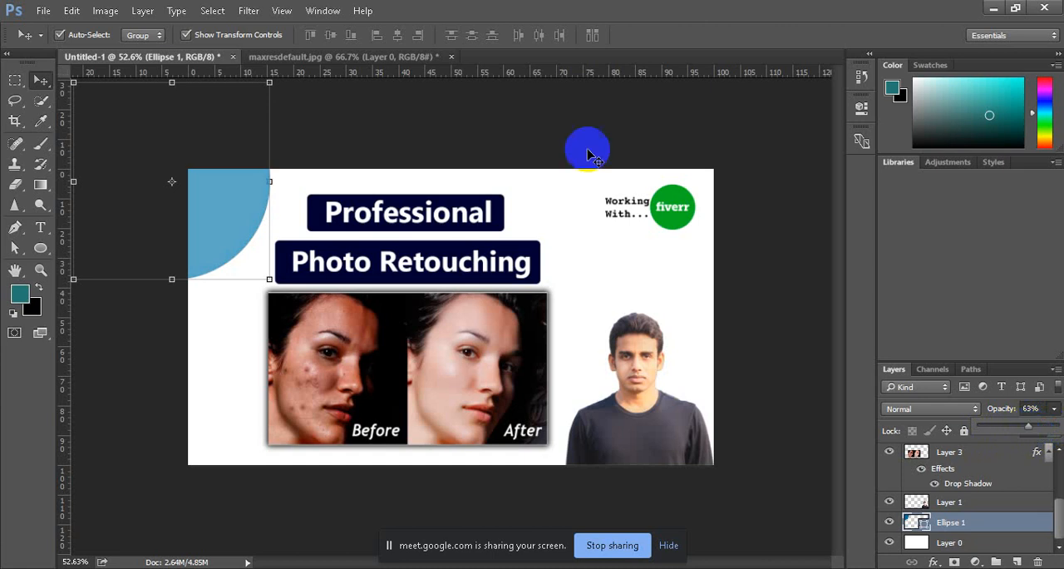
{"action": "left_click", "coordinate": [514, 121]}
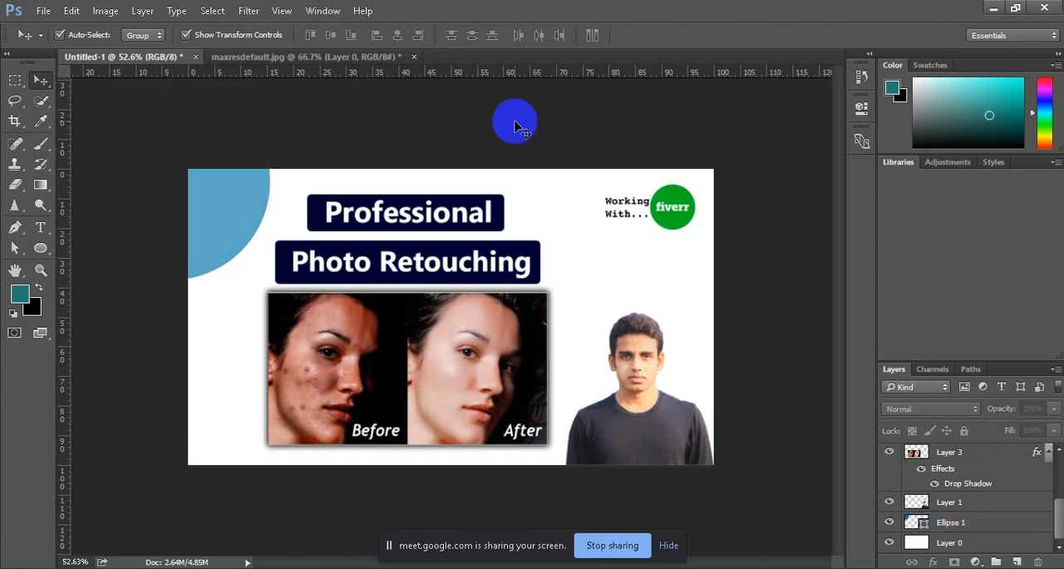
Step: Duplicate the upper-left blue circle over the canvas's lower-left and upper-right corners
{"action": "left_click", "coordinate": [212, 216]}
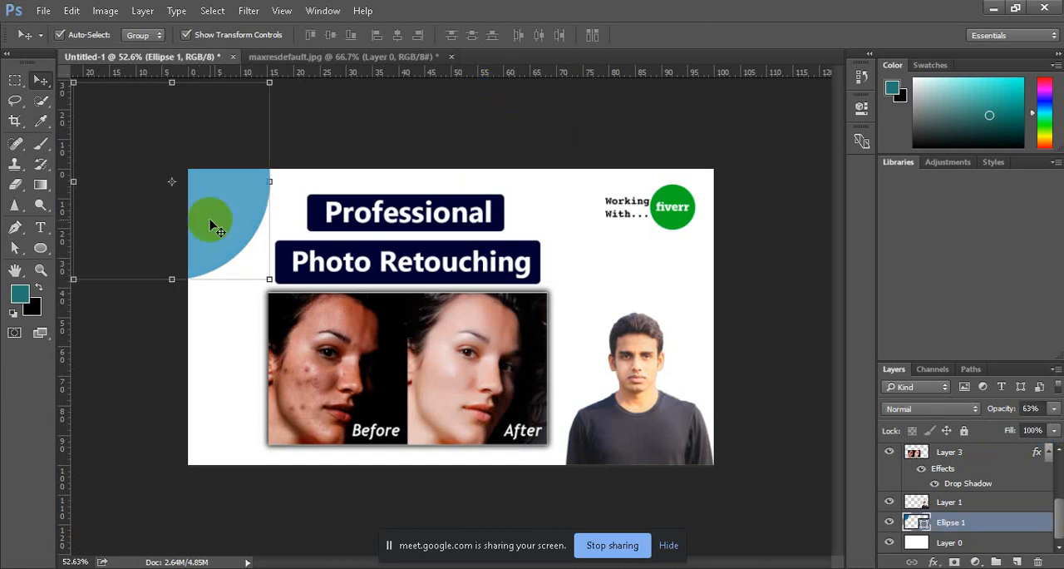
{"action": "left_click_drag", "start_coordinate": [216, 215], "coordinate": [216, 504]}
{"action": "left_click_drag", "start_coordinate": [225, 456], "coordinate": [778, 147]}
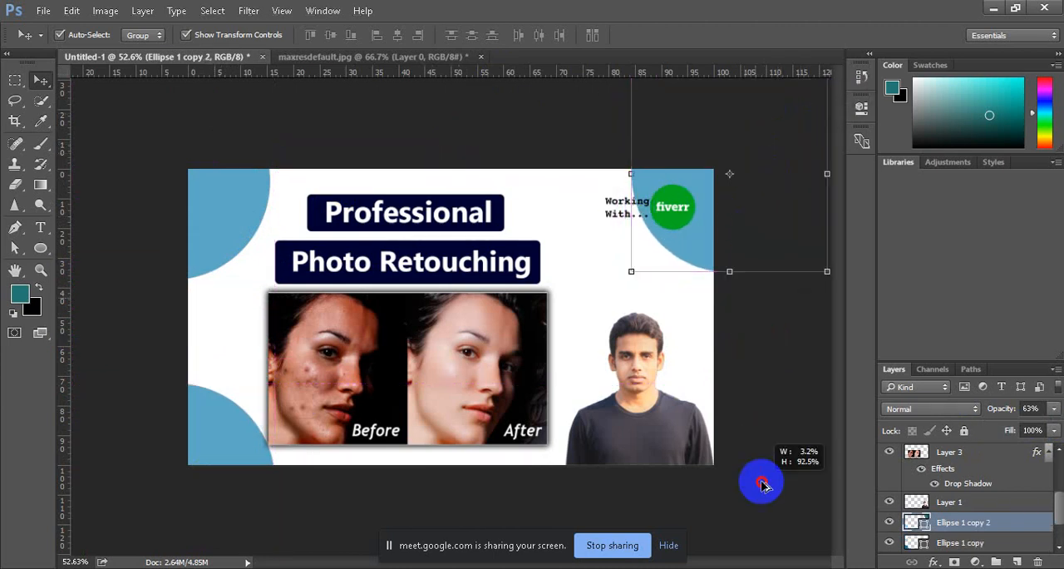
Step: Try to copy the upper-right blue circle down to the canvas's lower-right corner
{"action": "left_click_drag", "start_coordinate": [752, 224], "coordinate": [748, 433]}
{"action": "left_click", "coordinate": [768, 334]}
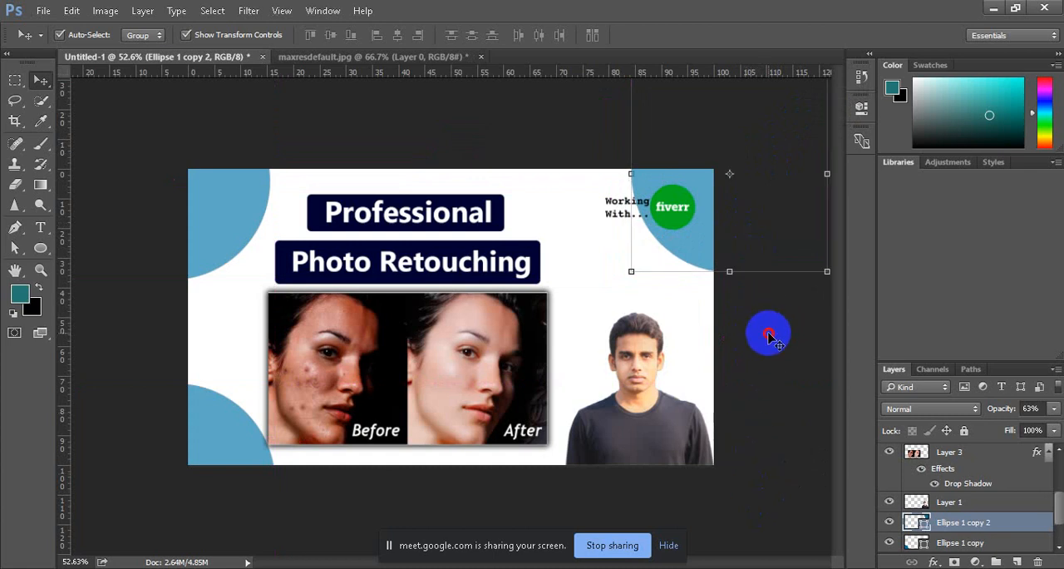
{"action": "left_click", "coordinate": [695, 248]}
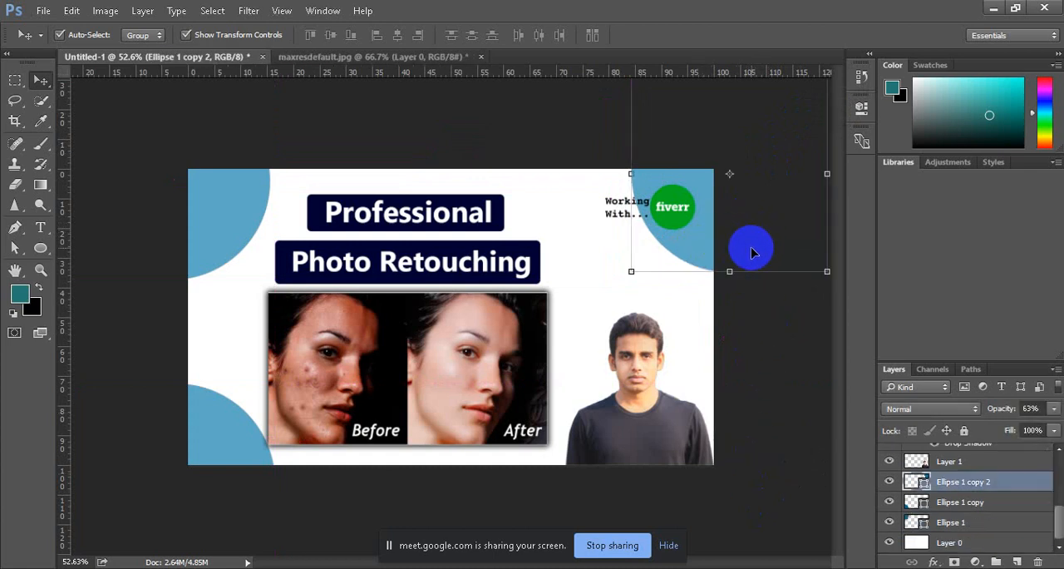
{"action": "left_click_drag", "start_coordinate": [750, 240], "coordinate": [730, 473]}
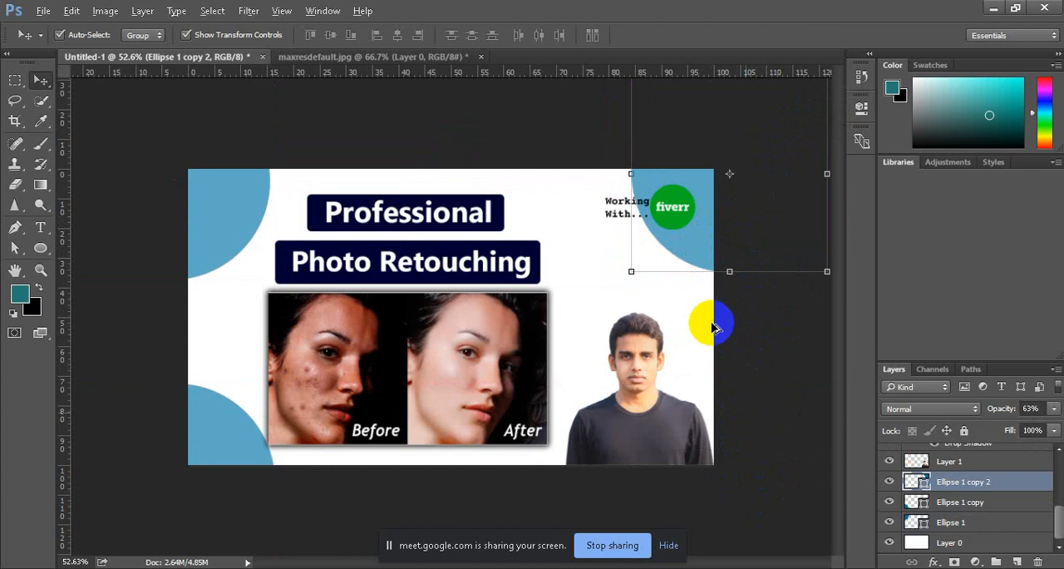
{"action": "scroll", "coordinate": [634, 323], "scroll_direction": "down", "scroll_amount": 9}
{"action": "scroll", "coordinate": [634, 324], "scroll_direction": "up", "scroll_amount": 3}
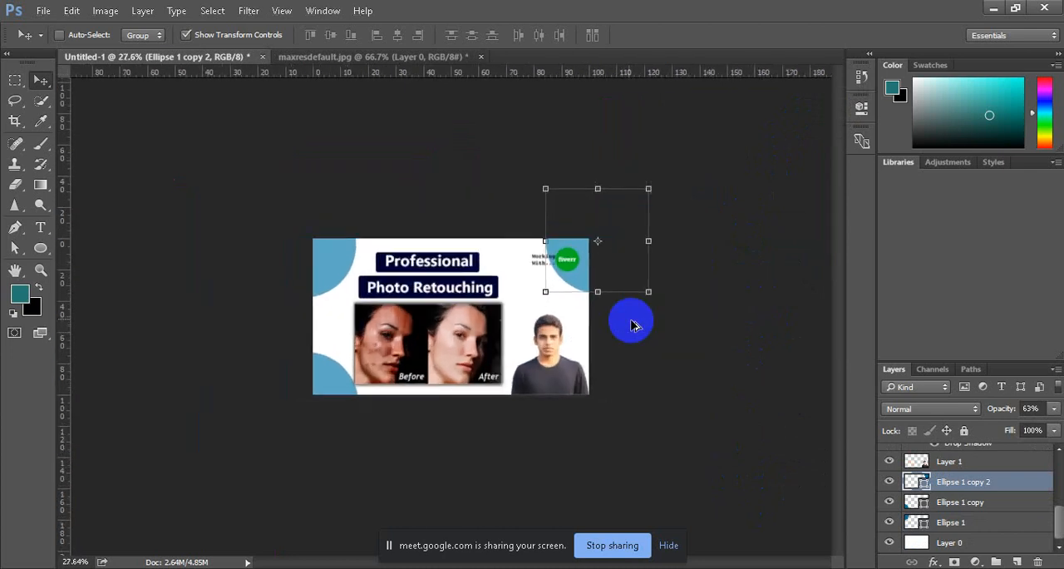
{"action": "key", "text": "alt"}
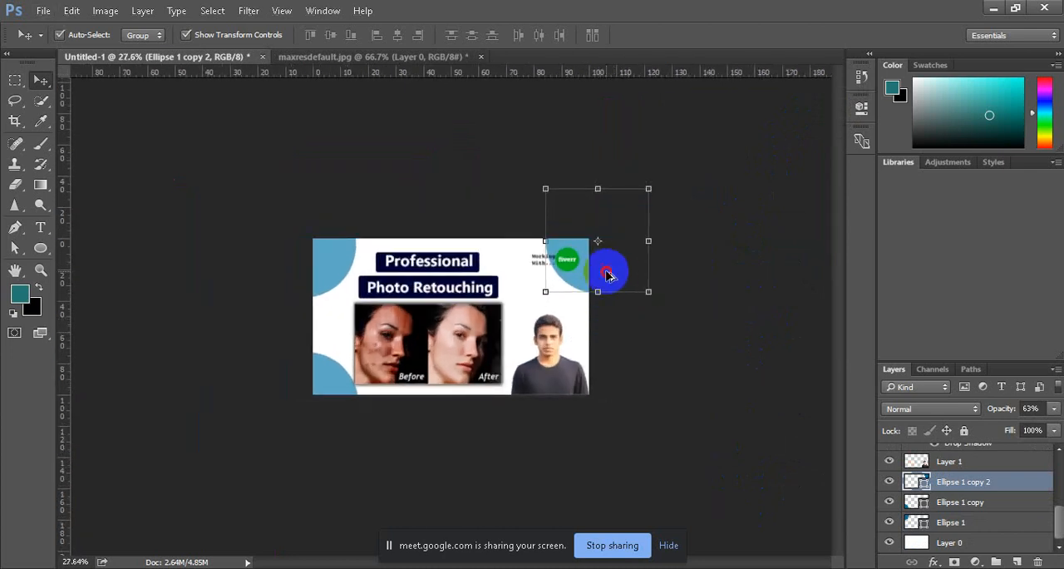
{"action": "left_click_drag", "start_coordinate": [606, 275], "coordinate": [777, 384]}
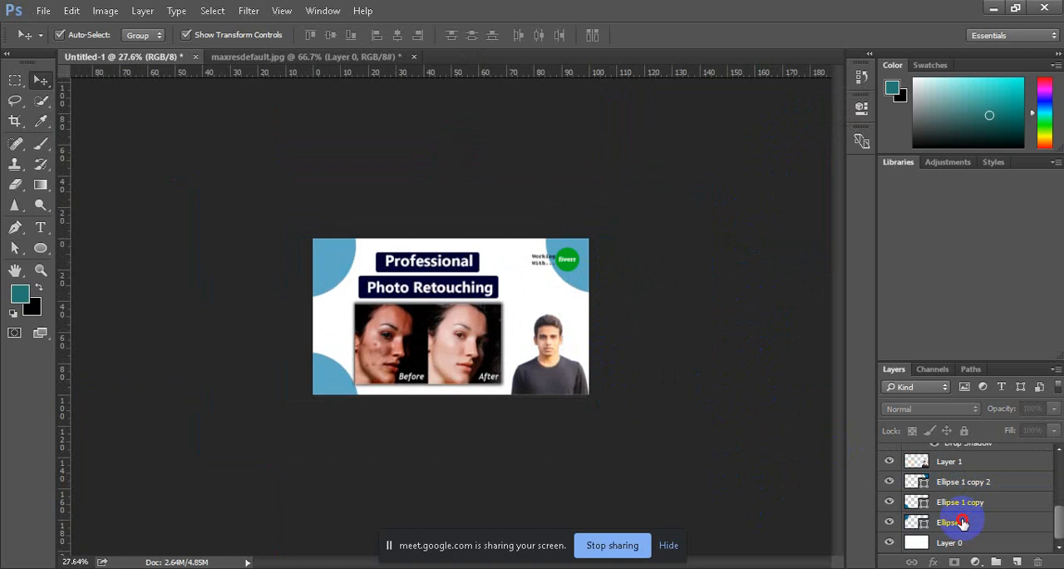
Step: Copy the upper-left circle over the canvas's lower-right corner behind the portrait, and delete that copy
{"action": "left_click", "coordinate": [965, 520]}
{"action": "left_click_drag", "start_coordinate": [324, 265], "coordinate": [607, 422]}
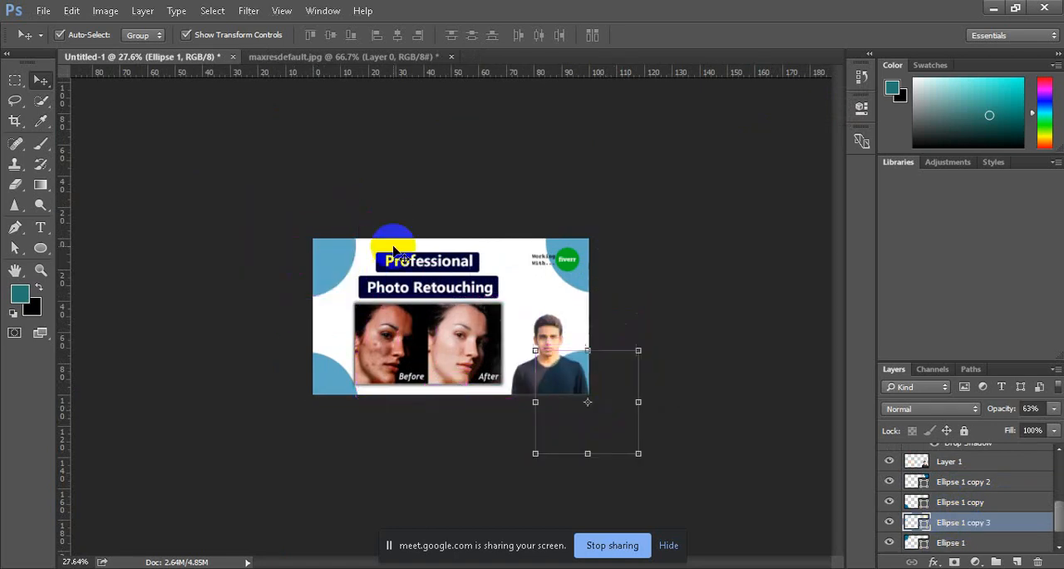
{"action": "left_click", "coordinate": [346, 203]}
{"action": "scroll", "coordinate": [522, 384], "scroll_direction": "up", "scroll_amount": 6}
{"action": "scroll", "coordinate": [522, 389], "scroll_direction": "up", "scroll_amount": 1}
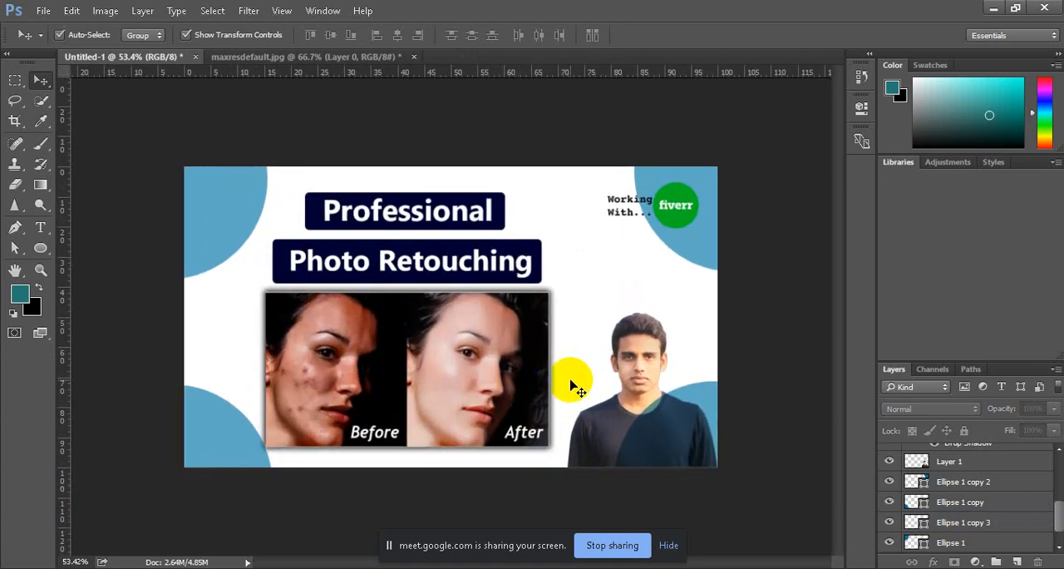
{"action": "left_click", "coordinate": [690, 382], "text": "ctrl"}
{"action": "key", "text": "Delete"}
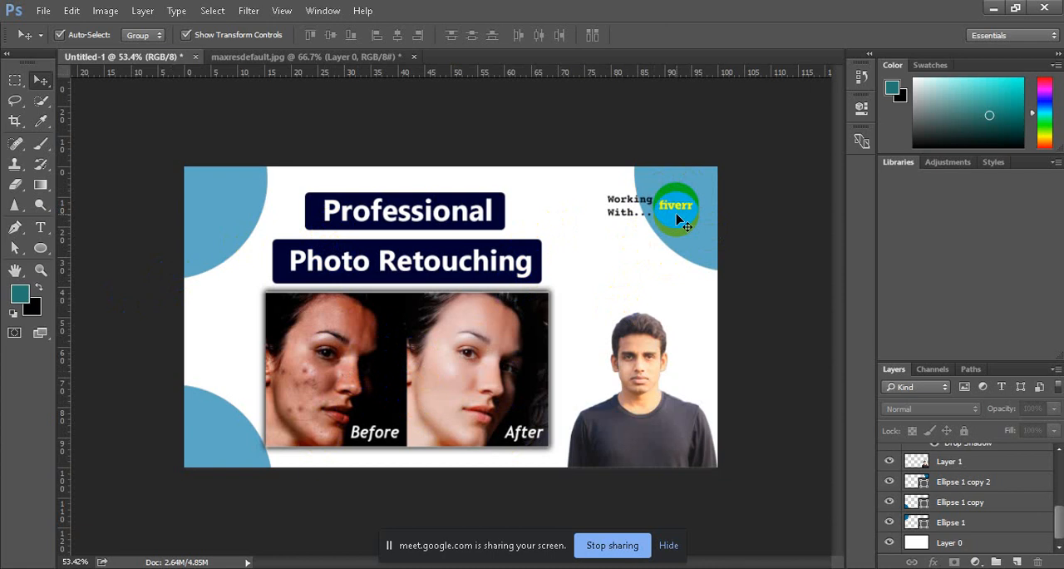
Step: Lower the opacity of the man's portrait layer to 80%
{"action": "left_click", "coordinate": [667, 429]}
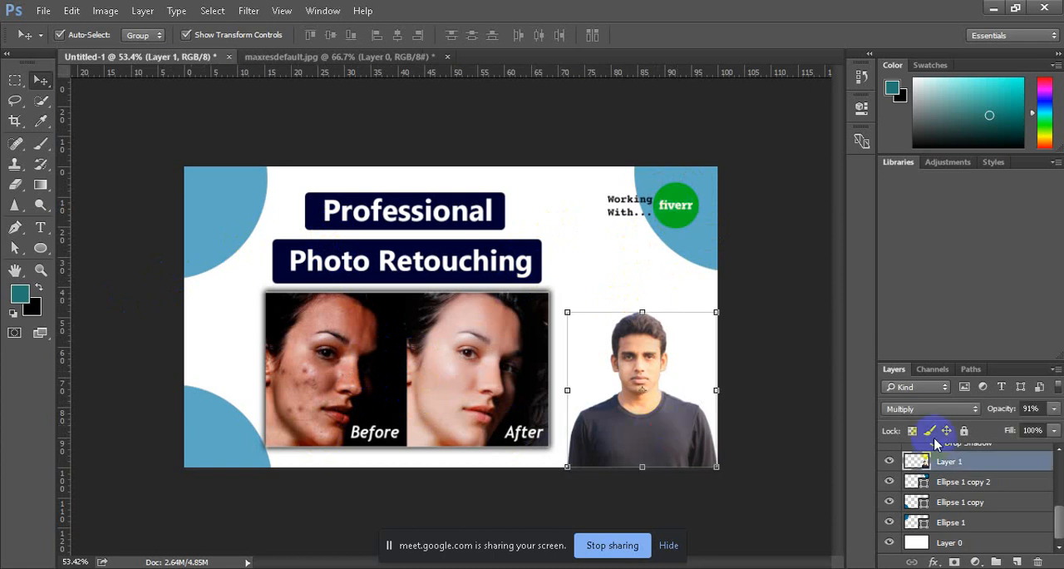
{"action": "left_click", "coordinate": [1054, 411]}
{"action": "mouse_move", "coordinate": [1045, 426]}
{"action": "left_mouse_down"}
{"action": "mouse_move", "coordinate": [1033, 426]}
{"action": "mouse_move", "coordinate": [1045, 427]}
{"action": "left_mouse_up"}
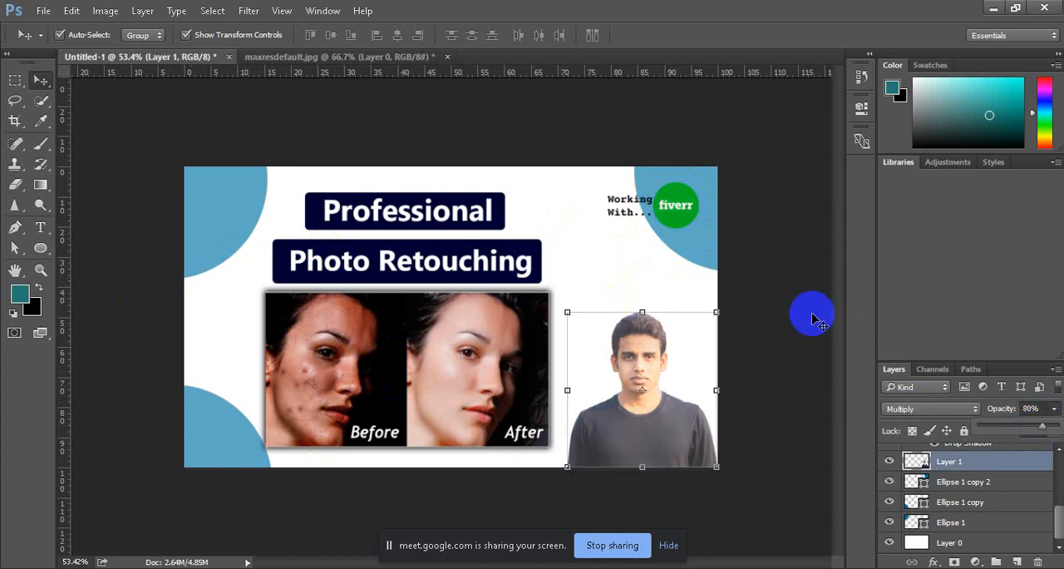
{"action": "left_click", "coordinate": [777, 288]}
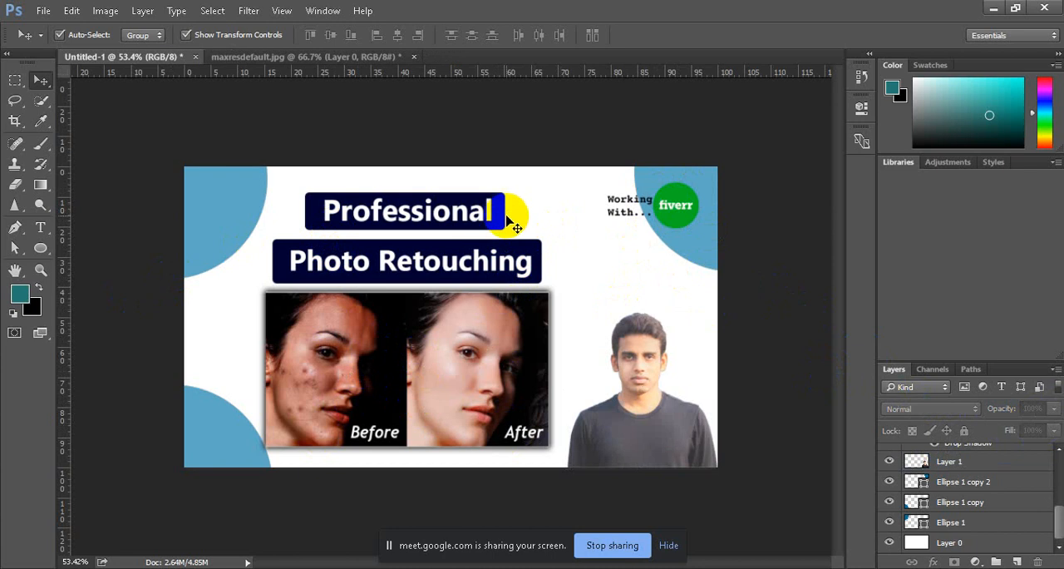
{"action": "left_click", "coordinate": [641, 397]}
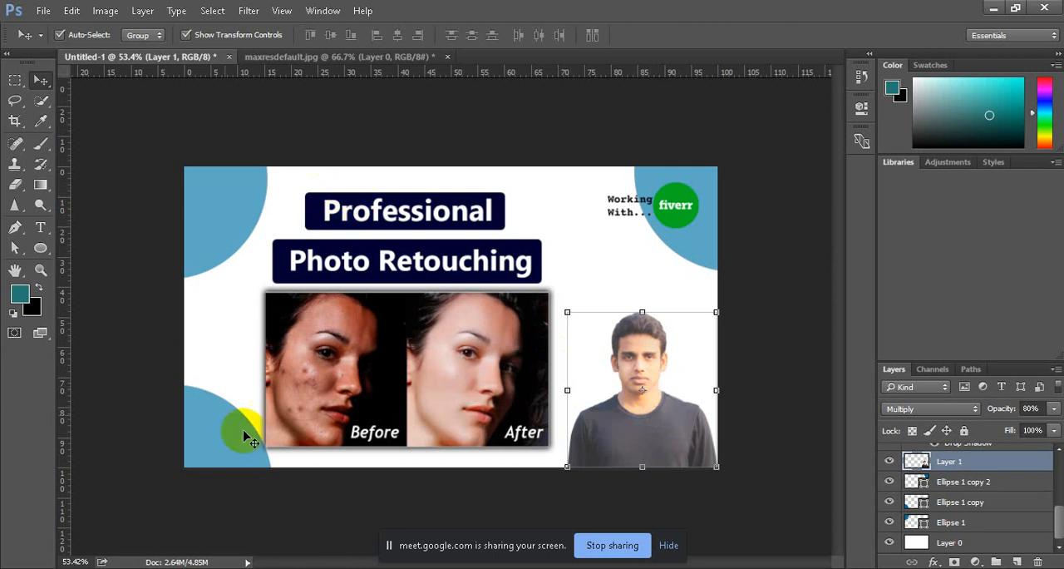
{"action": "left_click", "coordinate": [439, 357]}
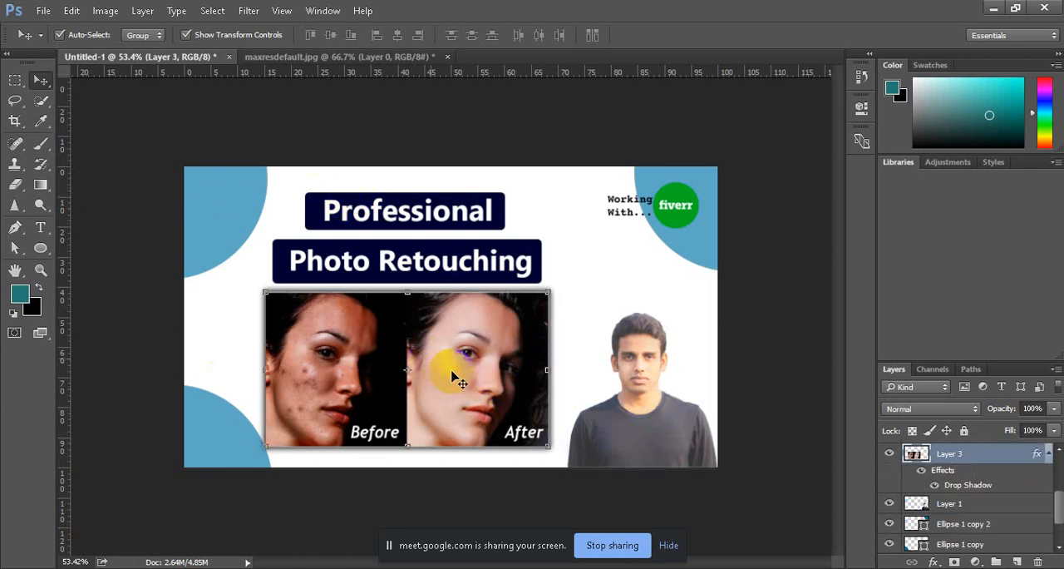
{"action": "left_click", "coordinate": [636, 401]}
{"action": "left_click", "coordinate": [464, 362]}
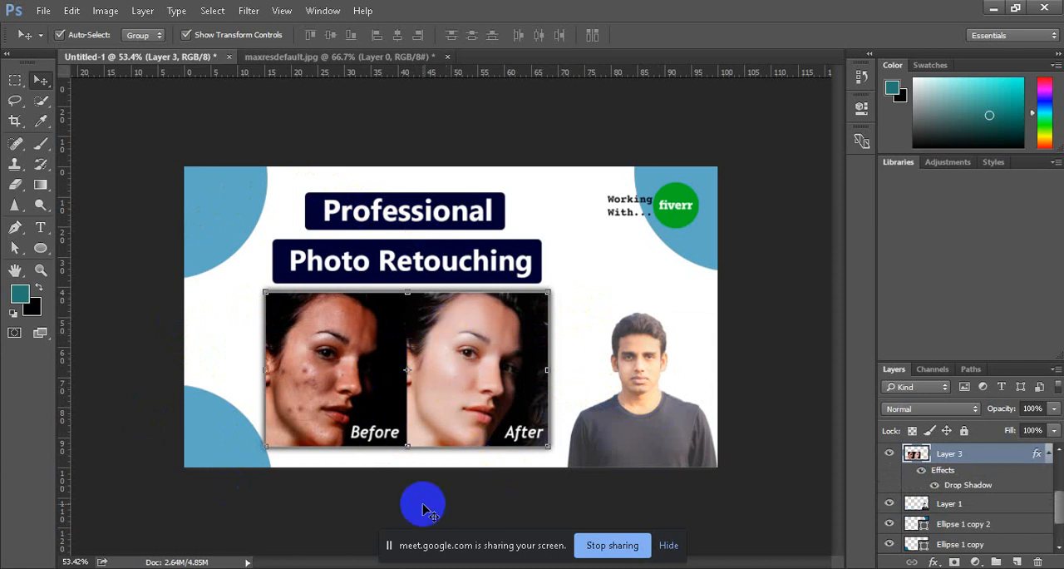
{"action": "left_click", "coordinate": [635, 396]}
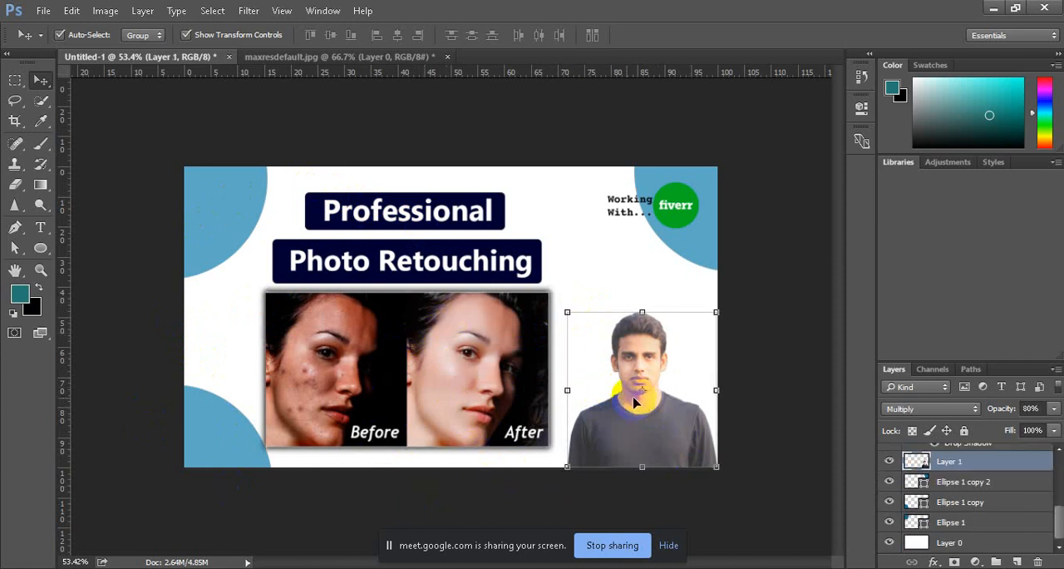
{"action": "left_click", "coordinate": [379, 353]}
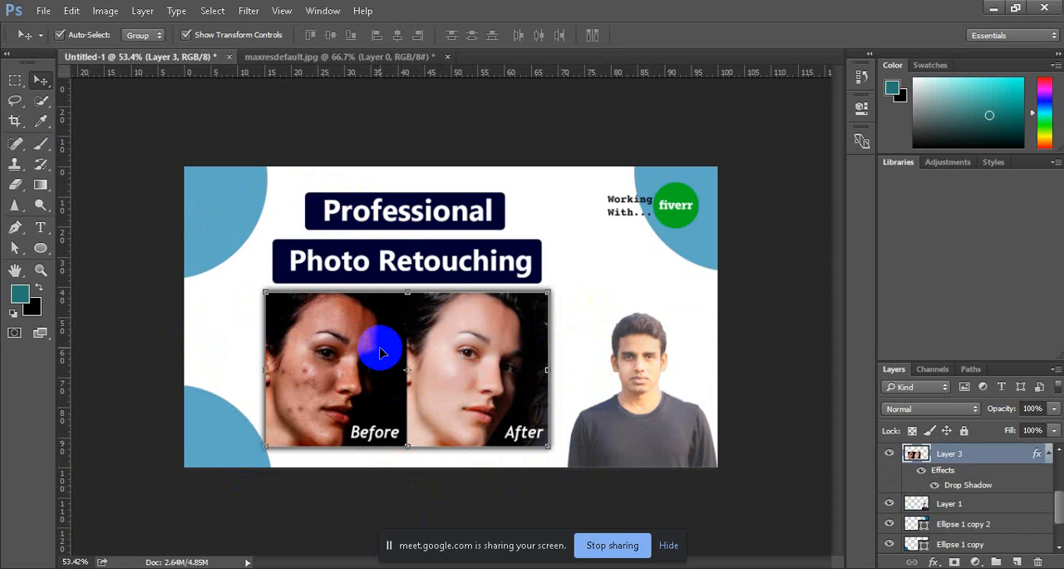
{"action": "left_click", "coordinate": [757, 293]}
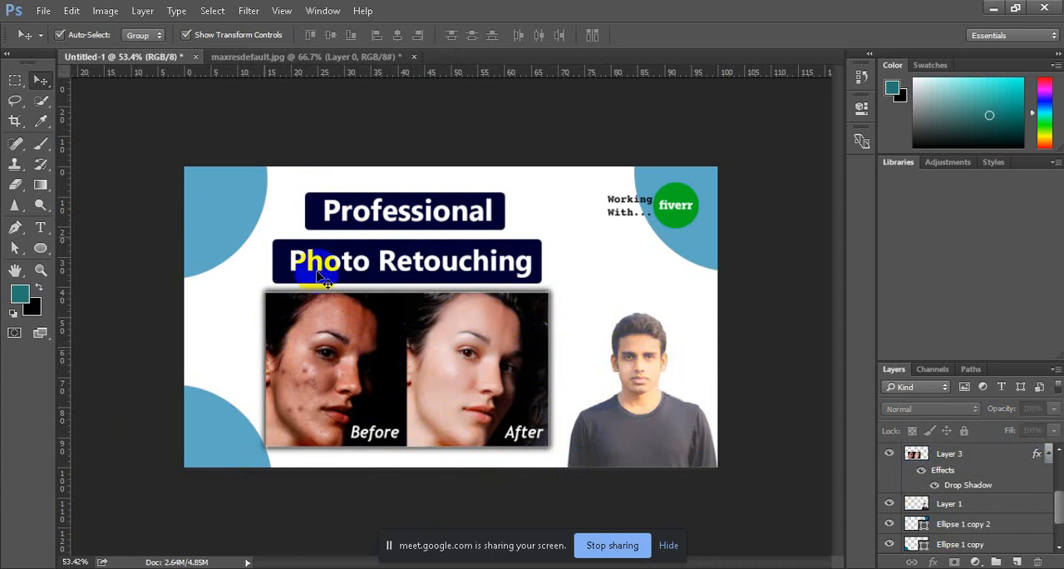
Step: Start saving the design as a new file and go to the Lessone file folder inside LEDP COURSE --2020 on drive E
{"action": "left_click", "coordinate": [39, 11]}
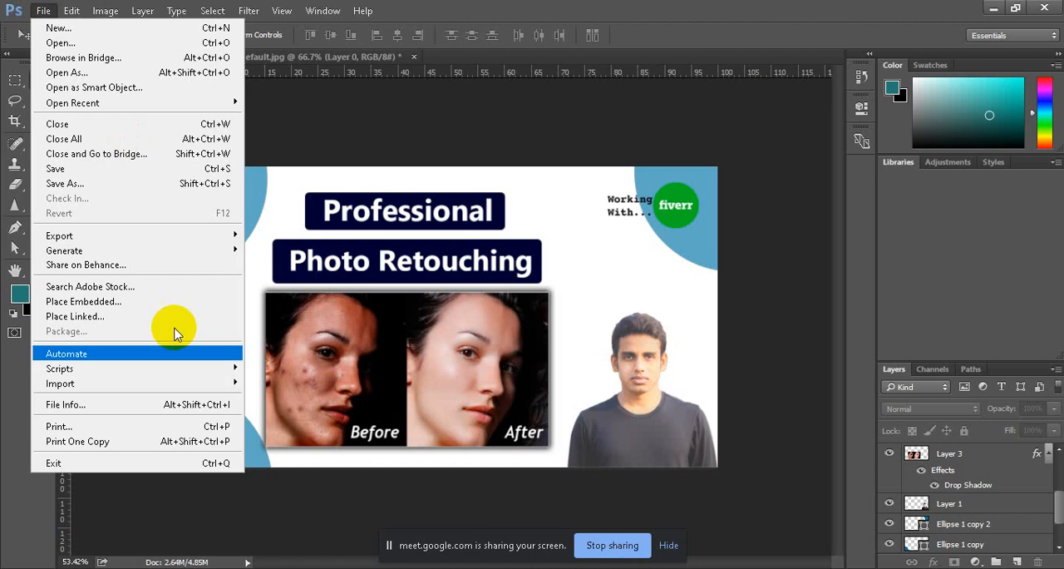
{"action": "left_click", "coordinate": [114, 192]}
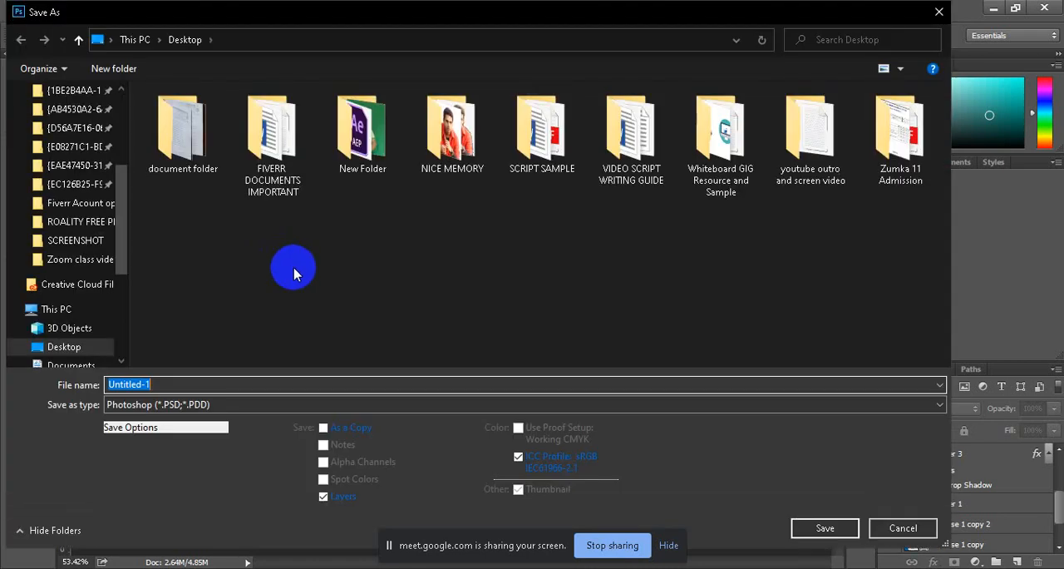
{"action": "scroll", "coordinate": [54, 345], "scroll_direction": "down", "scroll_amount": 4}
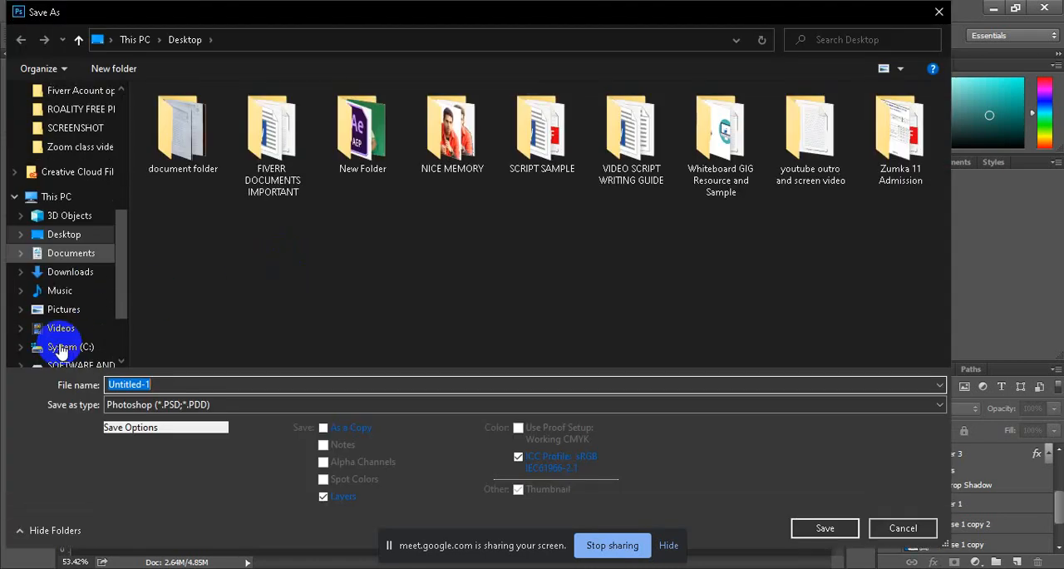
{"action": "left_click", "coordinate": [60, 283]}
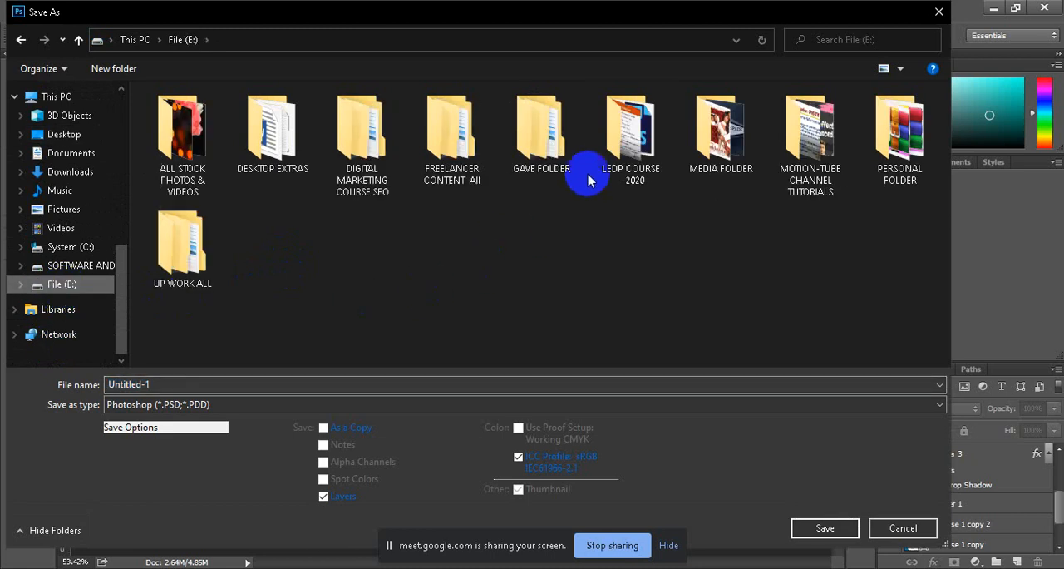
{"action": "left_click", "coordinate": [607, 161]}
{"action": "double_click", "coordinate": [607, 160]}
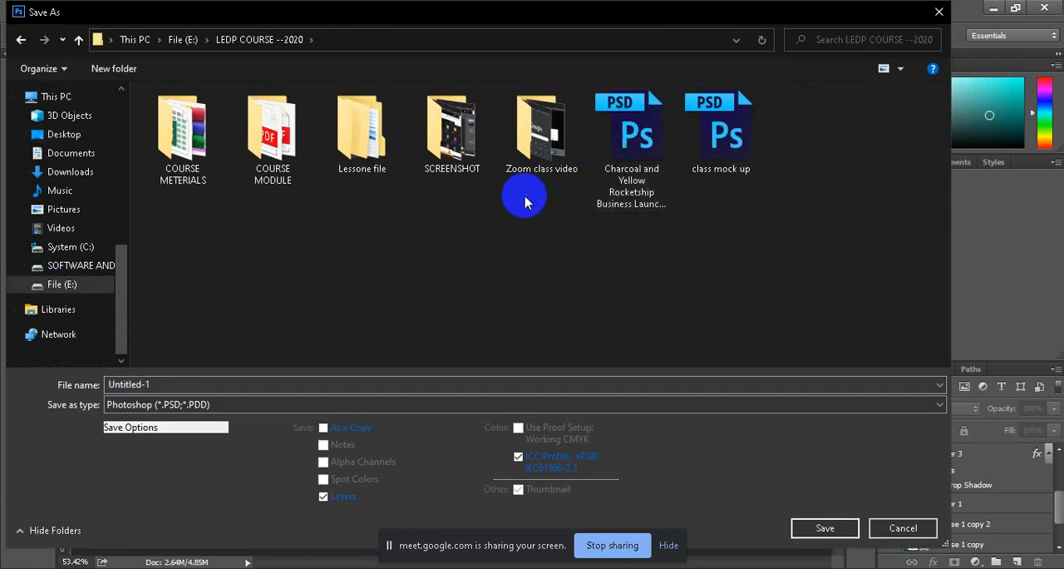
{"action": "double_click", "coordinate": [373, 149]}
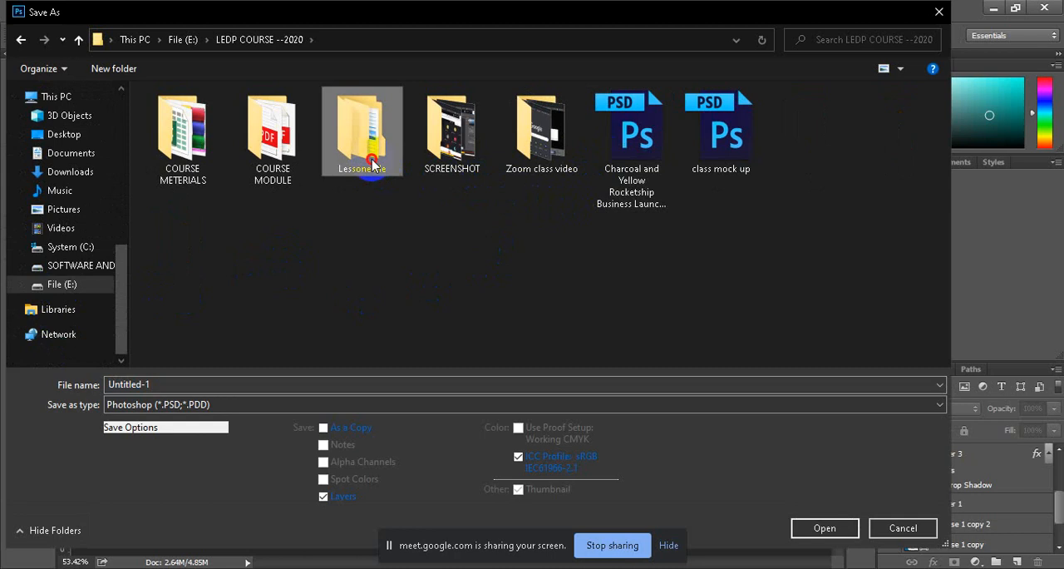
Step: Create a folder named "fiverr gig class 2" in the Lessone file folder
{"action": "right_click", "coordinate": [430, 318]}
{"action": "mouse_move", "coordinate": [489, 503]}
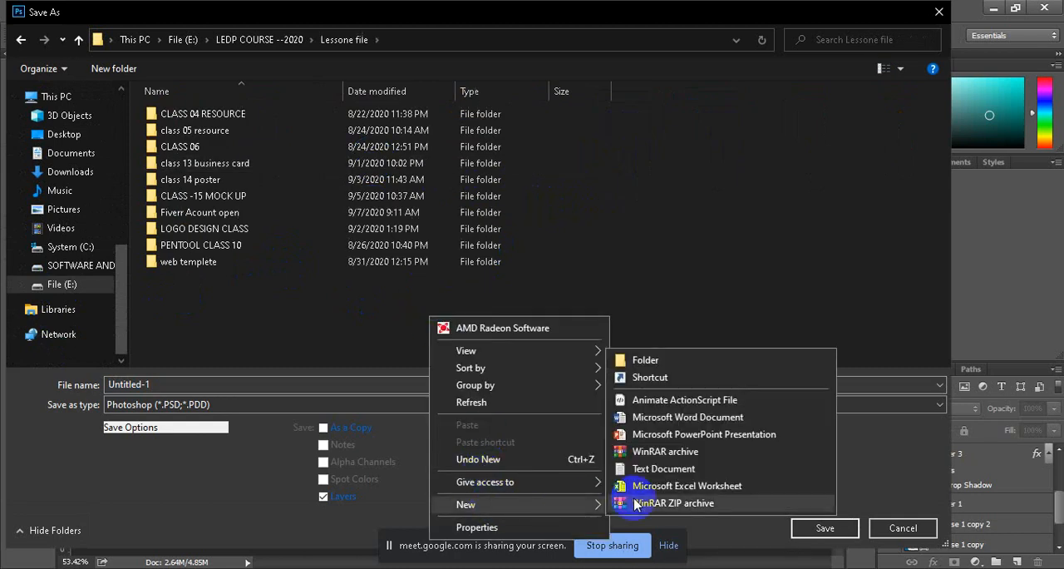
{"action": "left_click", "coordinate": [632, 359]}
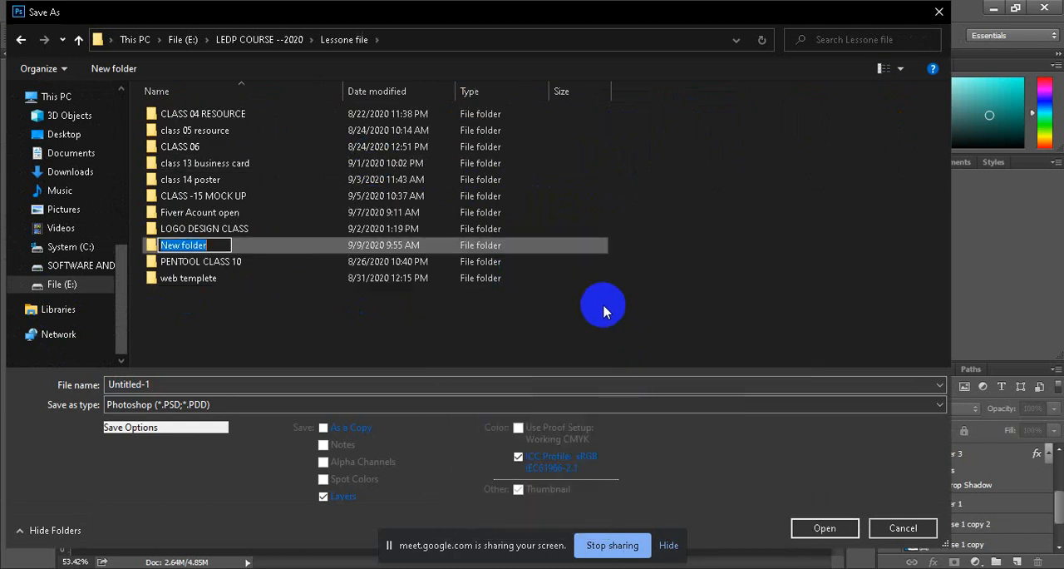
{"action": "type", "text": "fiverr gig class 2"}
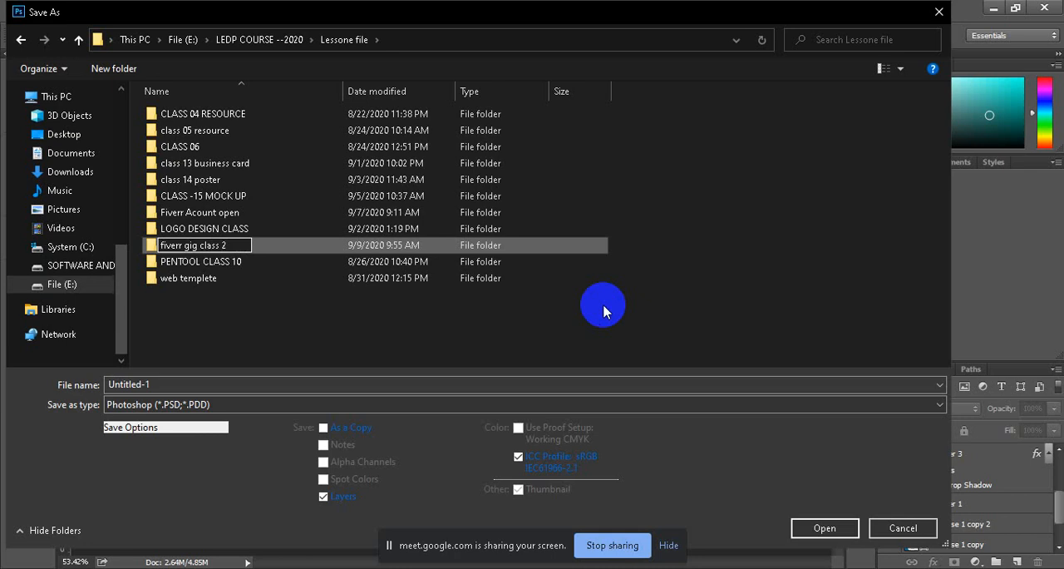
{"action": "key", "text": "Return"}
{"action": "key", "text": "Return"}
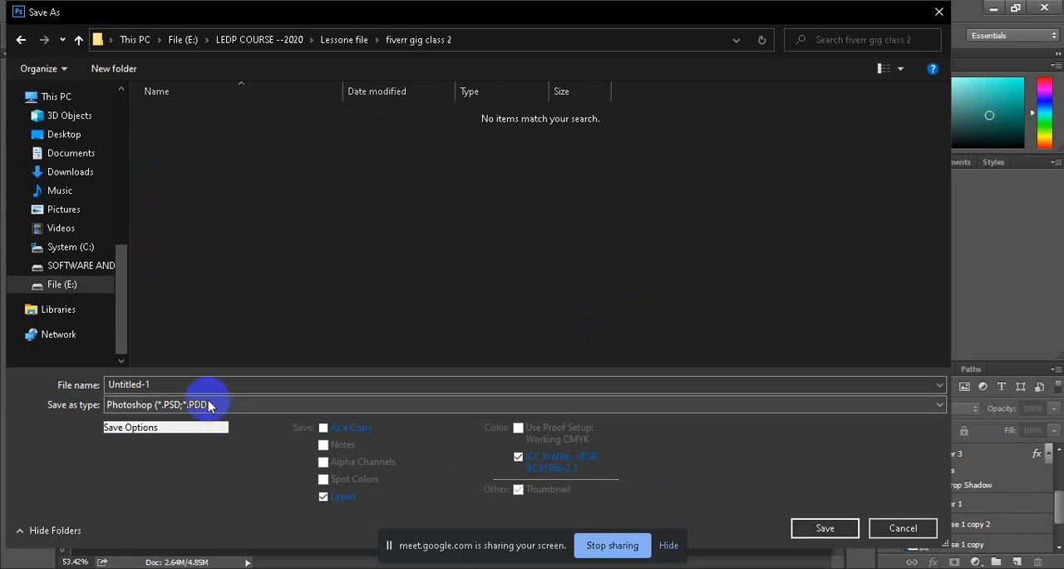
Step: Save the layered design as a Photoshop file named "gig photo" in the fiverr gig class 2 folder, with Maximize Compatibility on
{"action": "type", "text": "gig photo"}
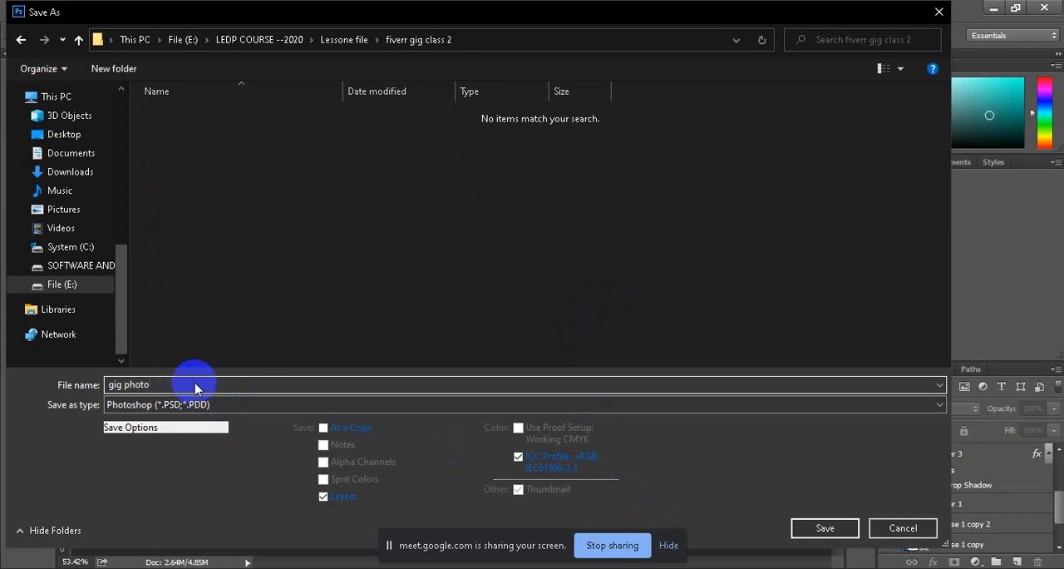
{"action": "left_click", "coordinate": [824, 528]}
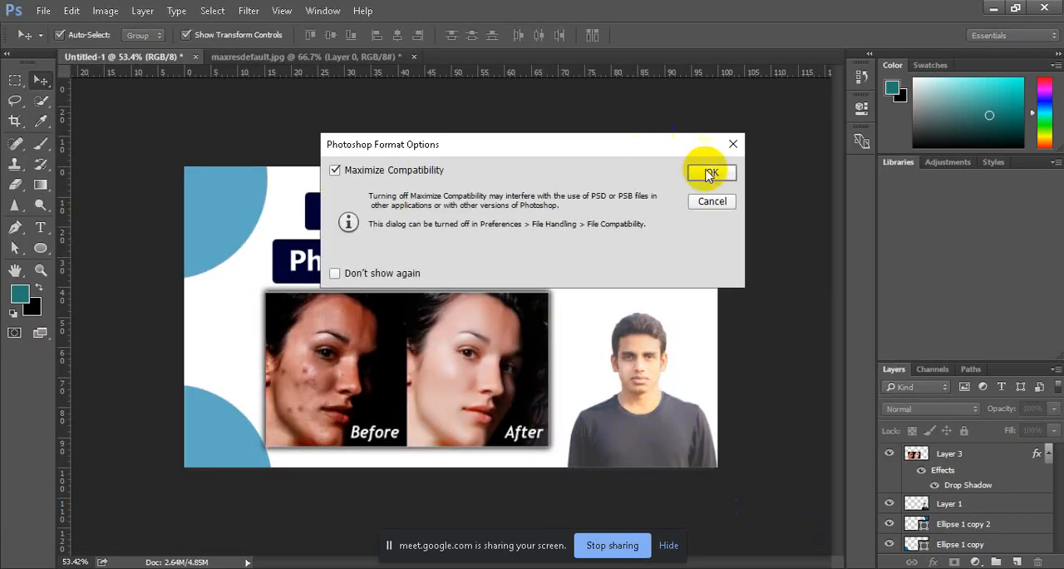
{"action": "left_click", "coordinate": [712, 172]}
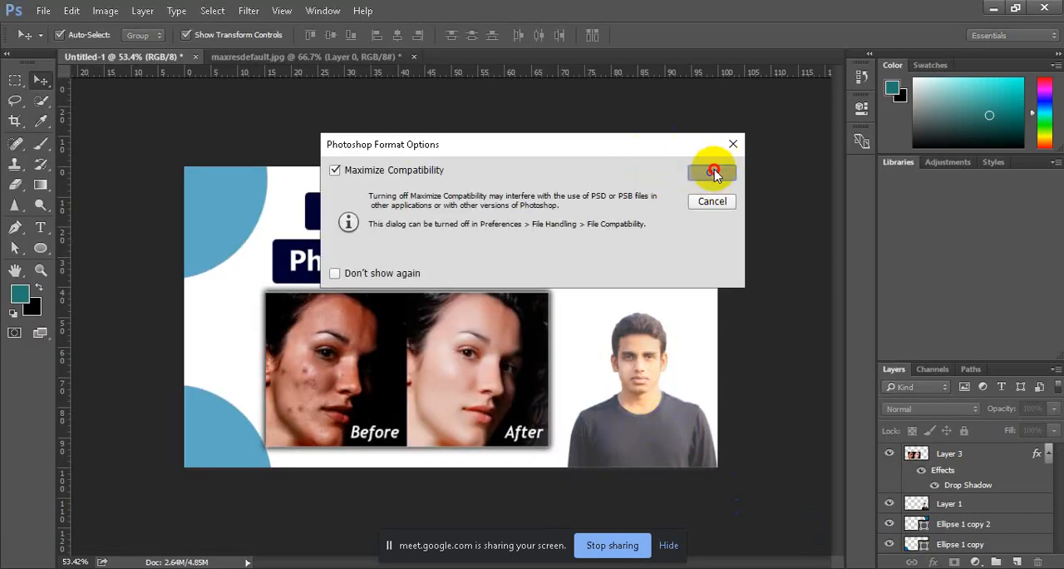
Step: Save a JPEG copy named "gig photo" in the fiverr gig class 2 folder at Maximum quality 11, Baseline ("Standard")
{"action": "left_click", "coordinate": [41, 11]}
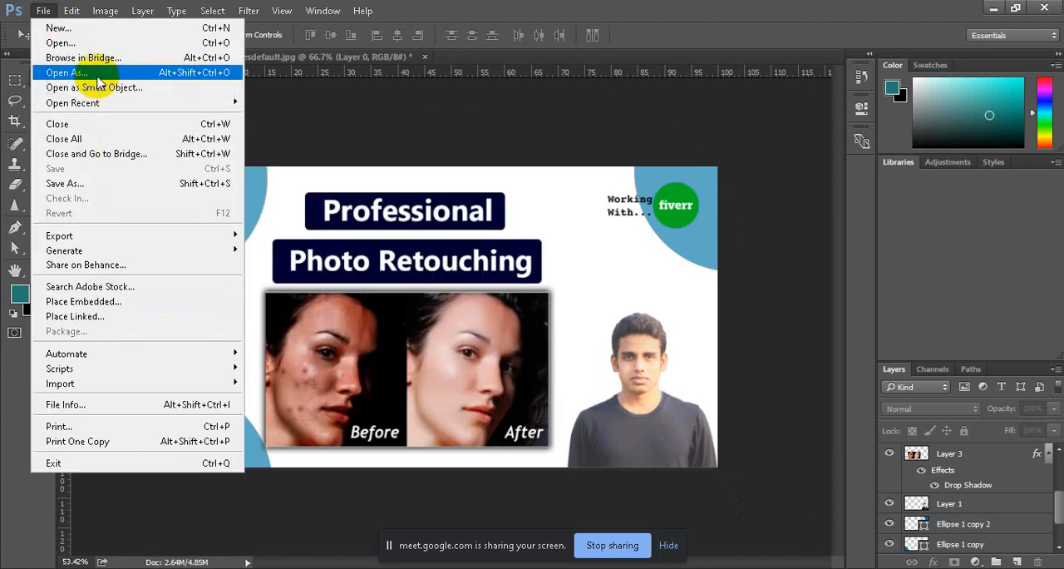
{"action": "left_click", "coordinate": [92, 182]}
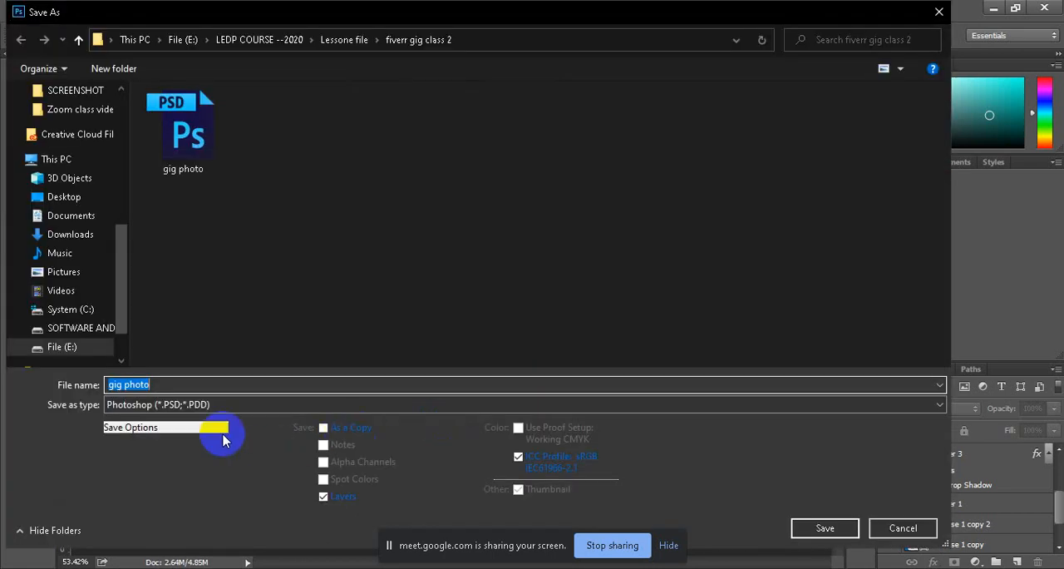
{"action": "left_click", "coordinate": [202, 405]}
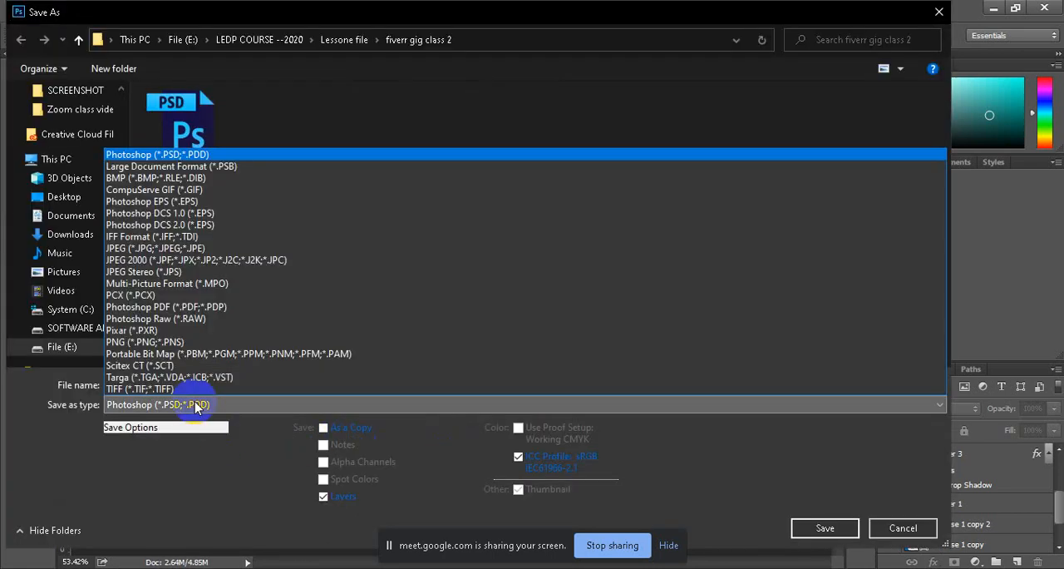
{"action": "left_click", "coordinate": [209, 247]}
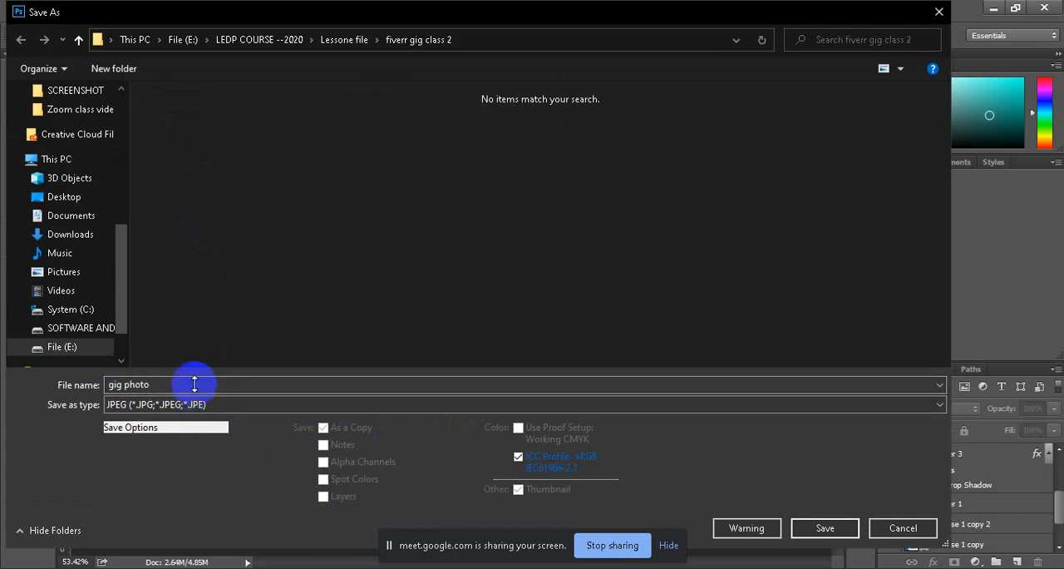
{"action": "left_click", "coordinate": [79, 40]}
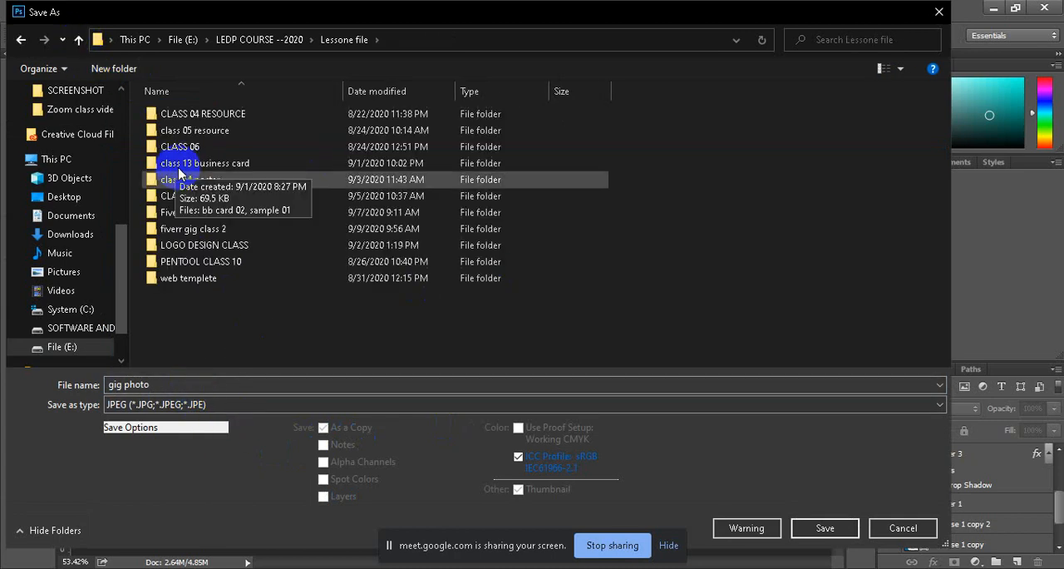
{"action": "double_click", "coordinate": [204, 232]}
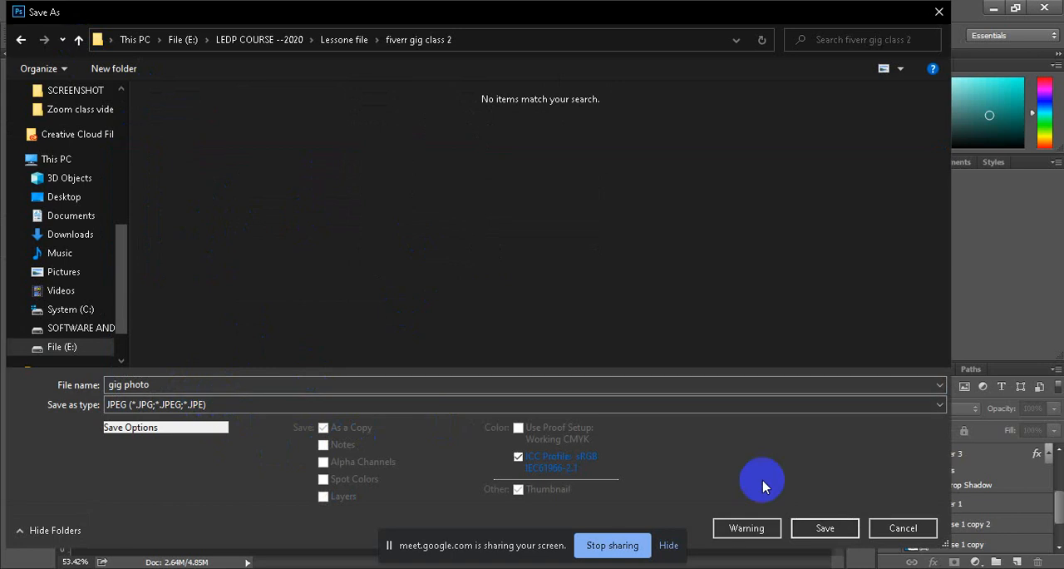
{"action": "left_click", "coordinate": [819, 528]}
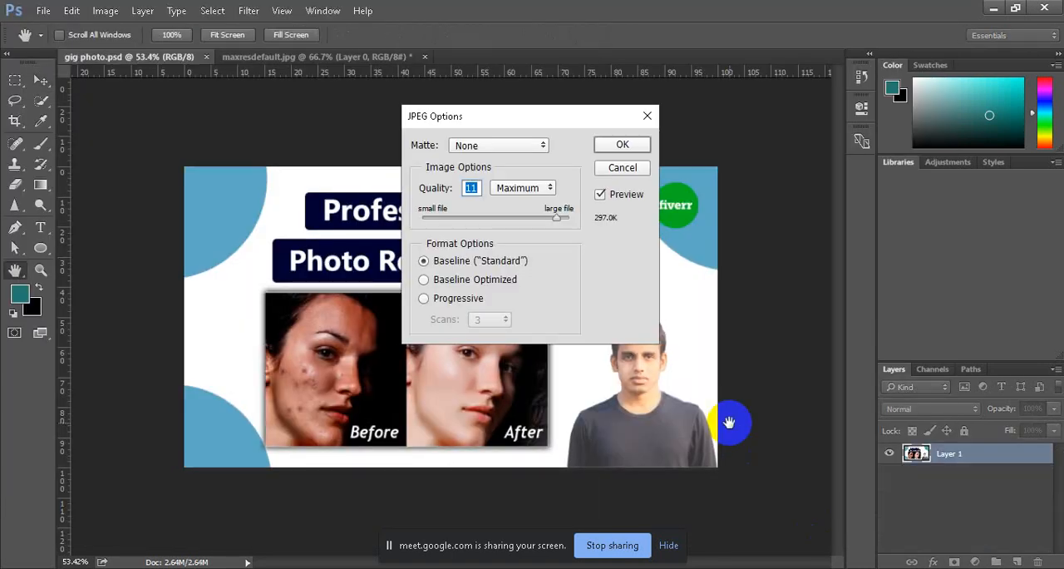
{"action": "left_click", "coordinate": [622, 144]}
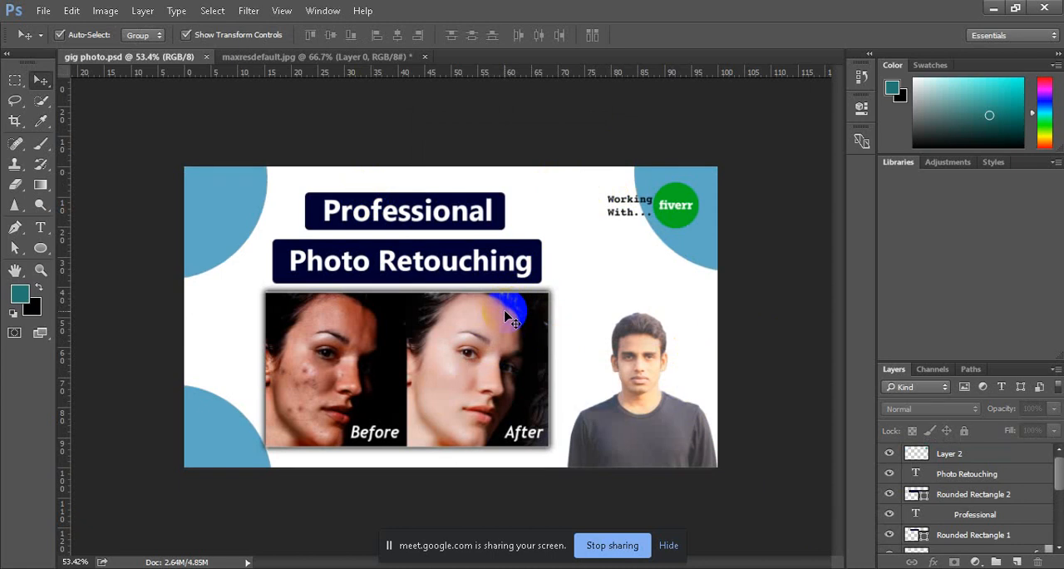
{"action": "left_click", "coordinate": [44, 11]}
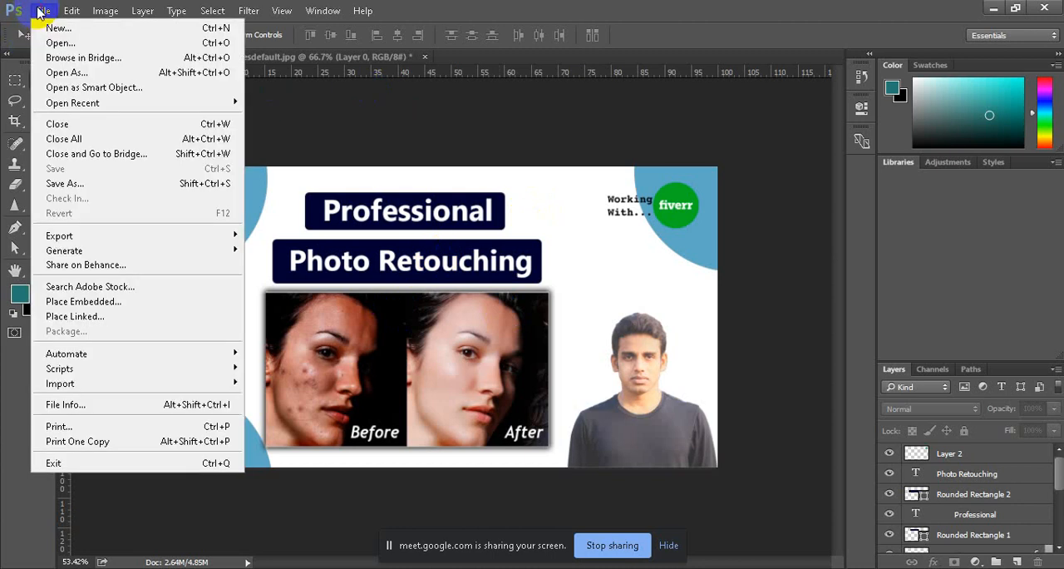
{"action": "left_click", "coordinate": [576, 95]}
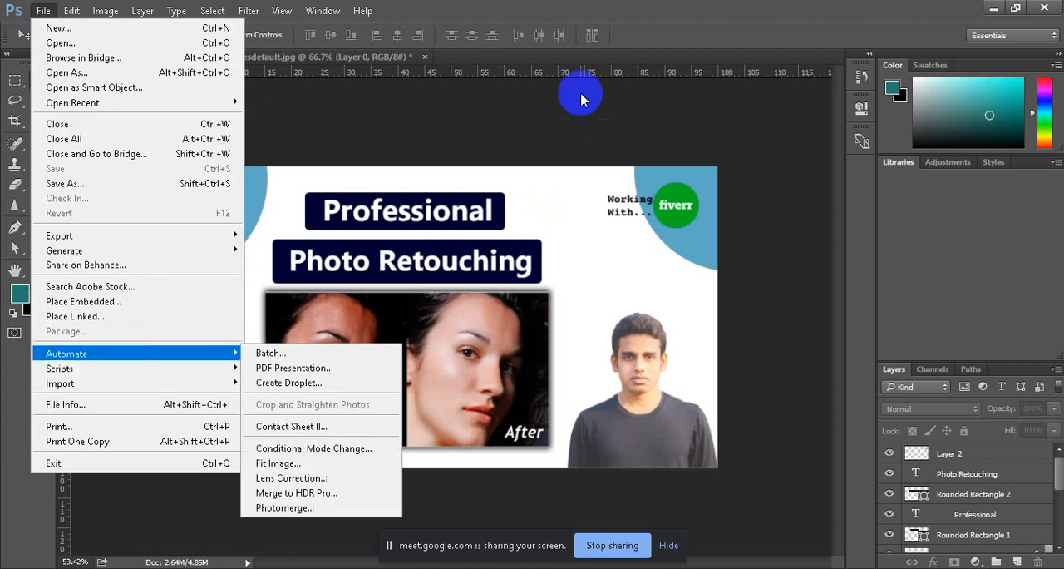
{"action": "mouse_move", "coordinate": [363, 567]}
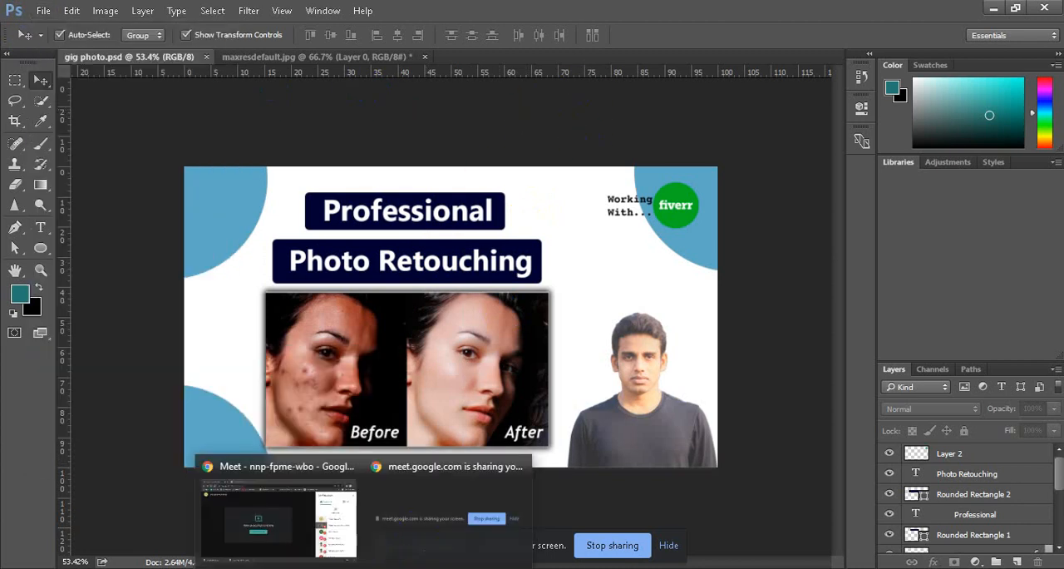
{"action": "left_click", "coordinate": [297, 535]}
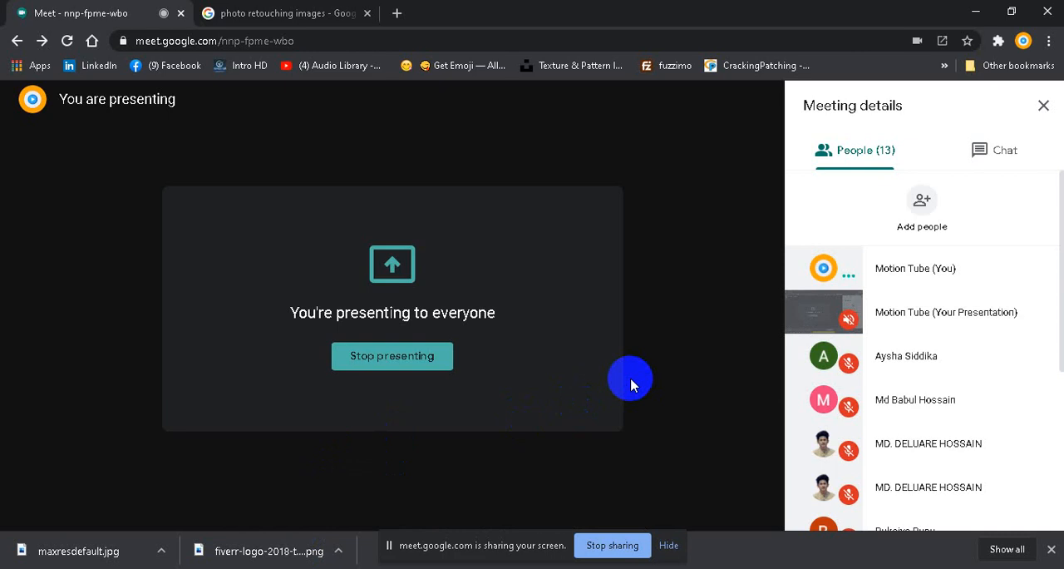
{"action": "mouse_move", "coordinate": [249, 568]}
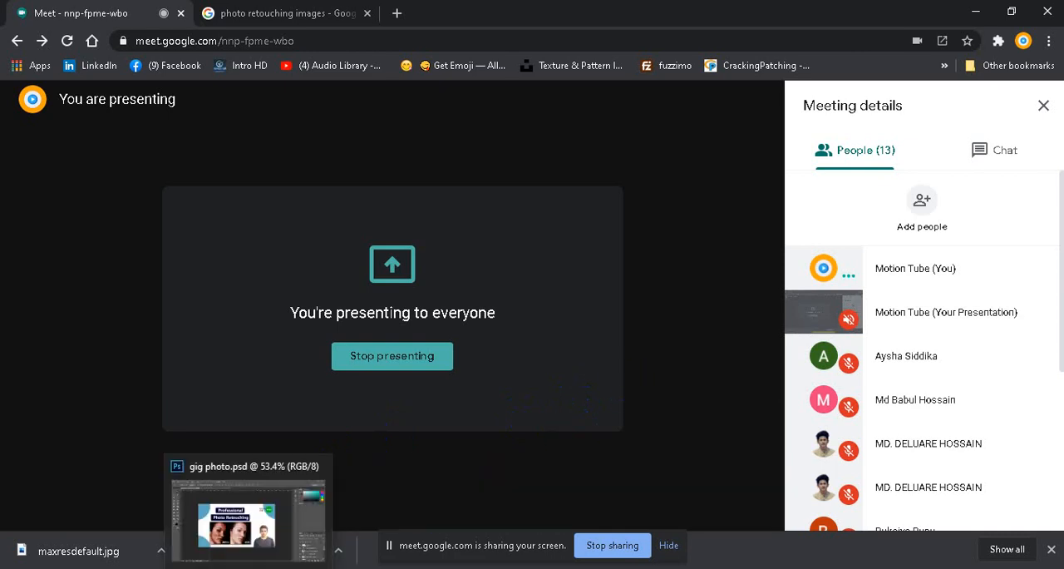
{"action": "left_click", "coordinate": [259, 527]}
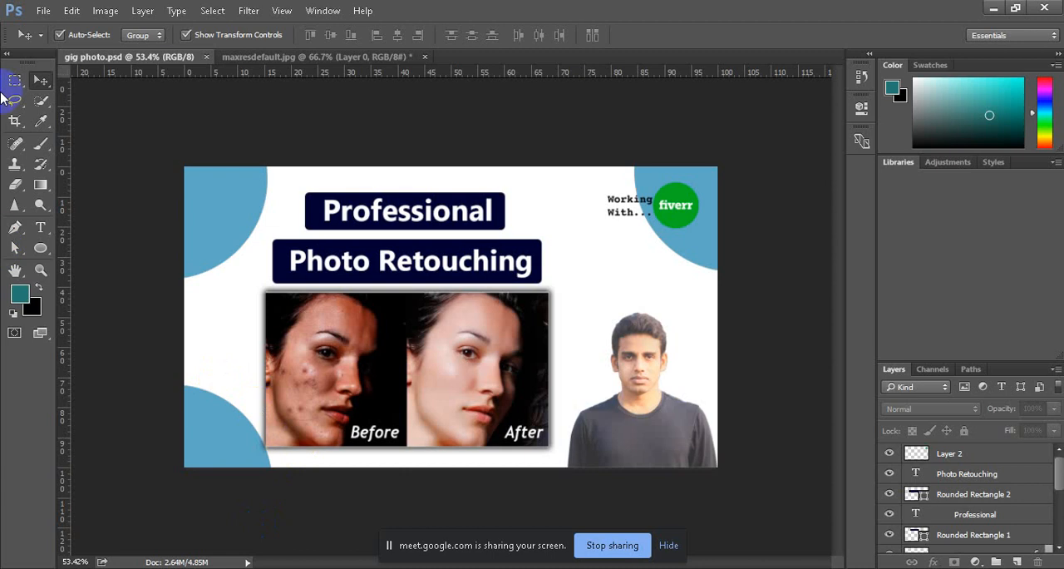
Step: Check the fiverr gig class 2 folder for the saved JPEG while choosing a save format, and leave without saving again
{"action": "left_click", "coordinate": [44, 12]}
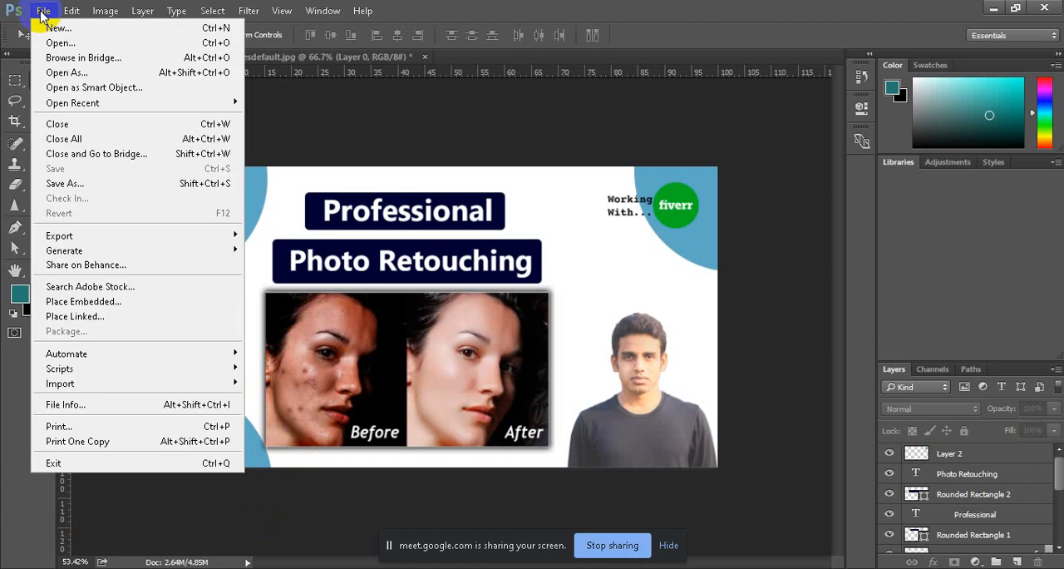
{"action": "left_click", "coordinate": [111, 185]}
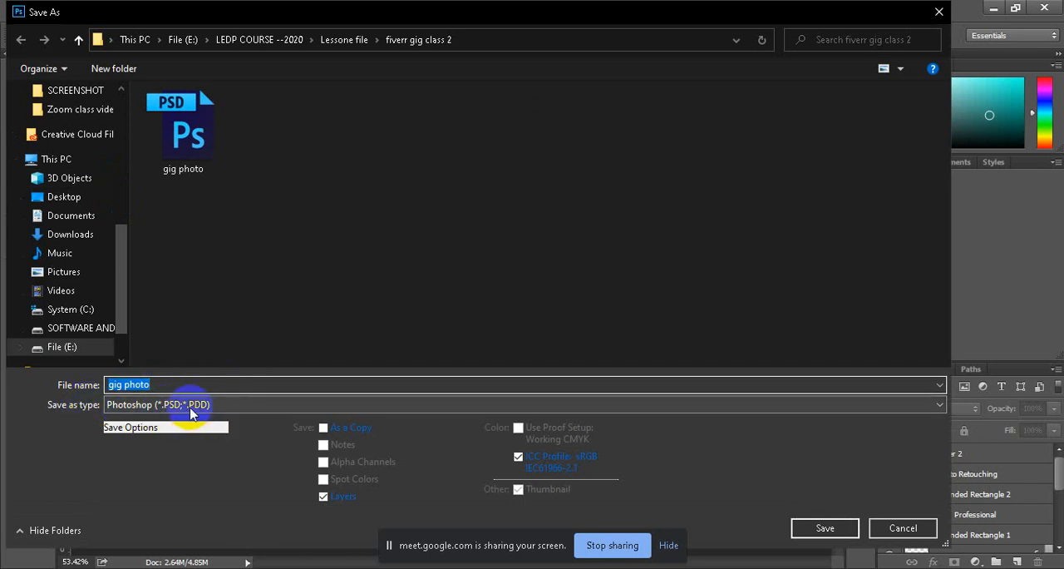
{"action": "left_click", "coordinate": [186, 405]}
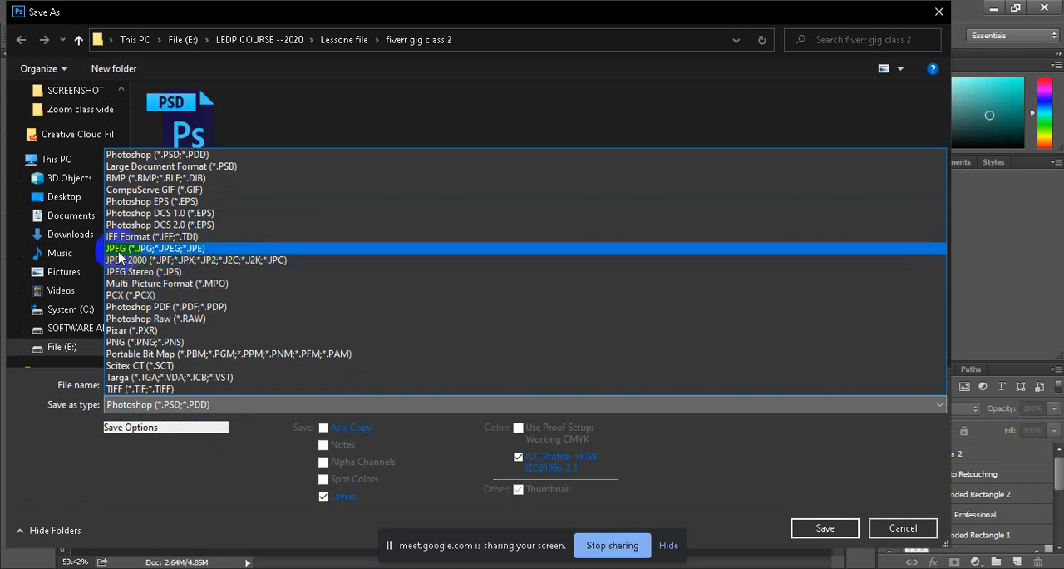
{"action": "left_click", "coordinate": [167, 250]}
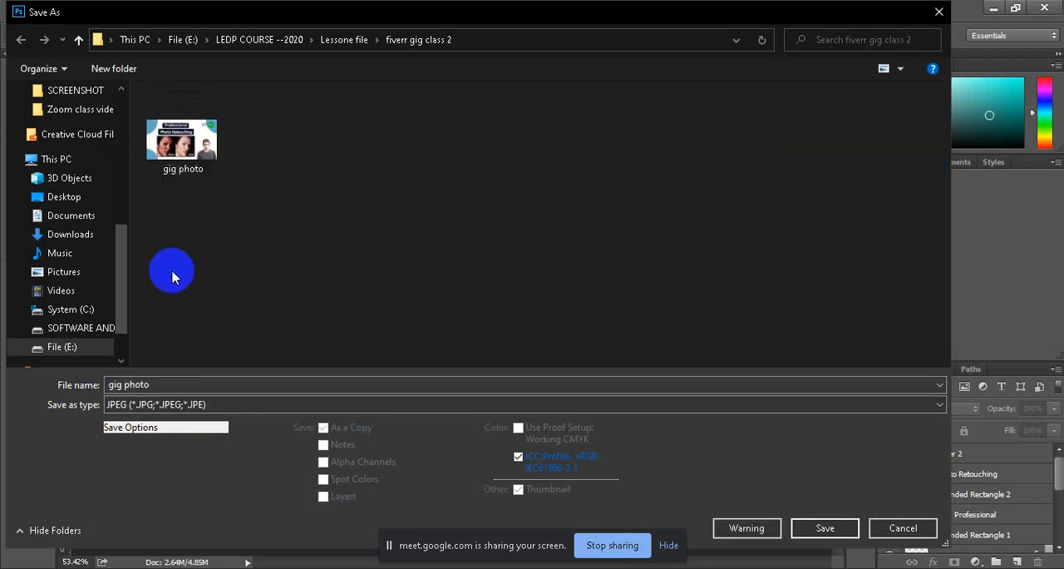
{"action": "left_click", "coordinate": [181, 141]}
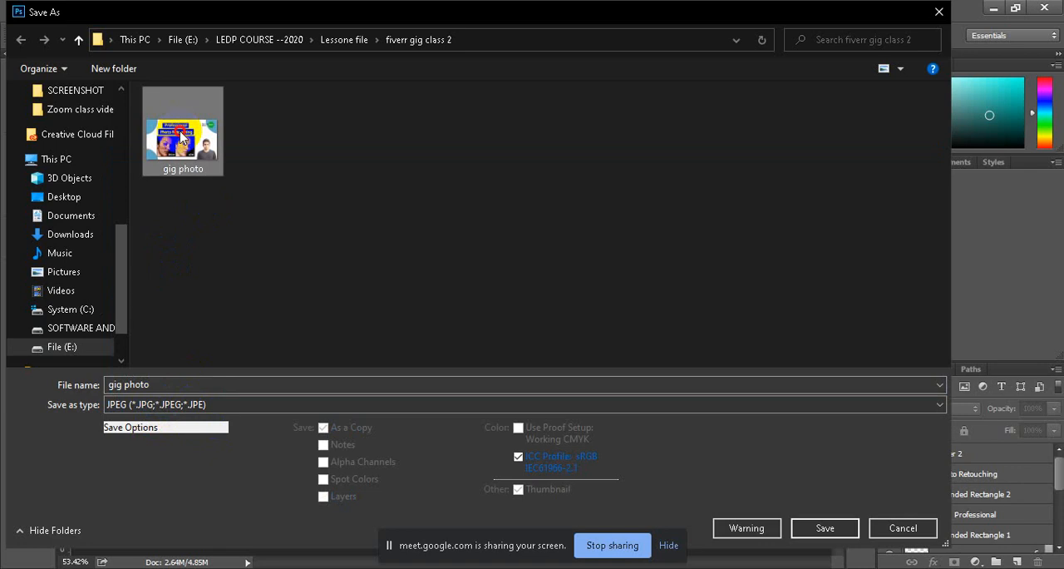
{"action": "left_click", "coordinate": [938, 12]}
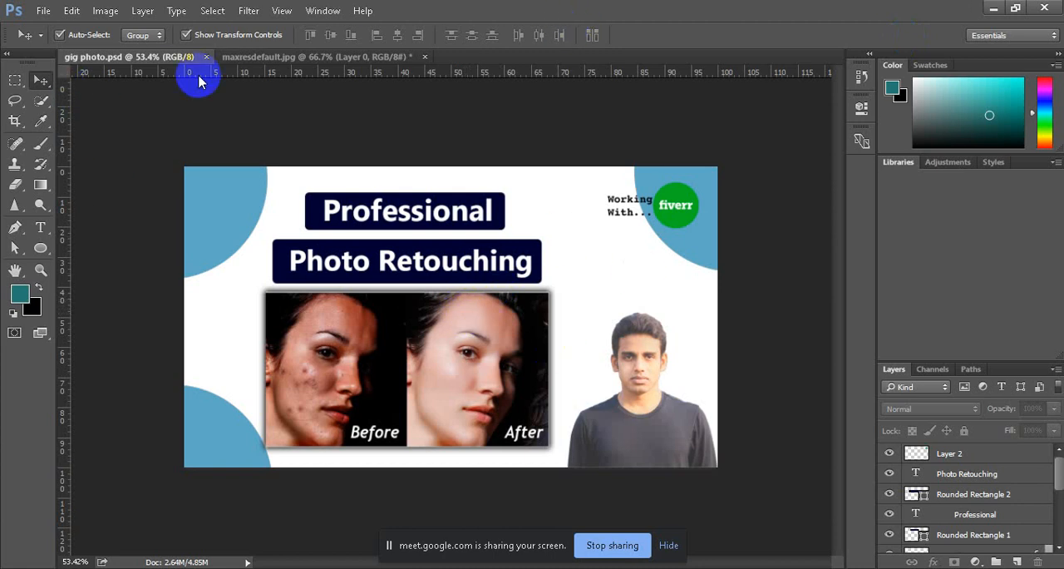
Step: Close the maxresdefault.jpg before-and-after image without saving its changes
{"action": "left_click", "coordinate": [425, 57]}
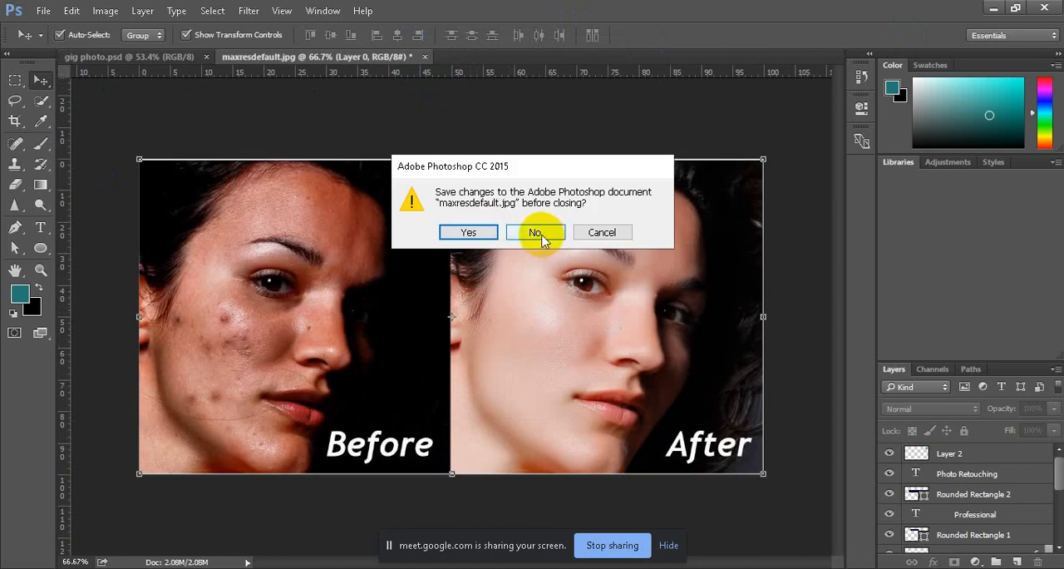
{"action": "left_click", "coordinate": [542, 233]}
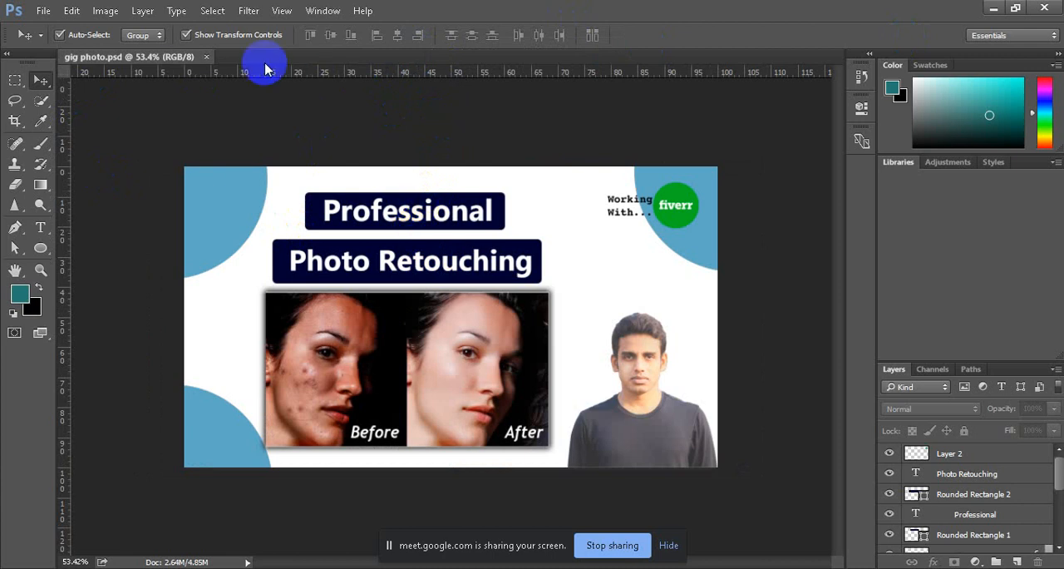
Step: Switch to the Google Meet call in Chrome and stop presenting the screen
{"action": "left_click", "coordinate": [993, 9]}
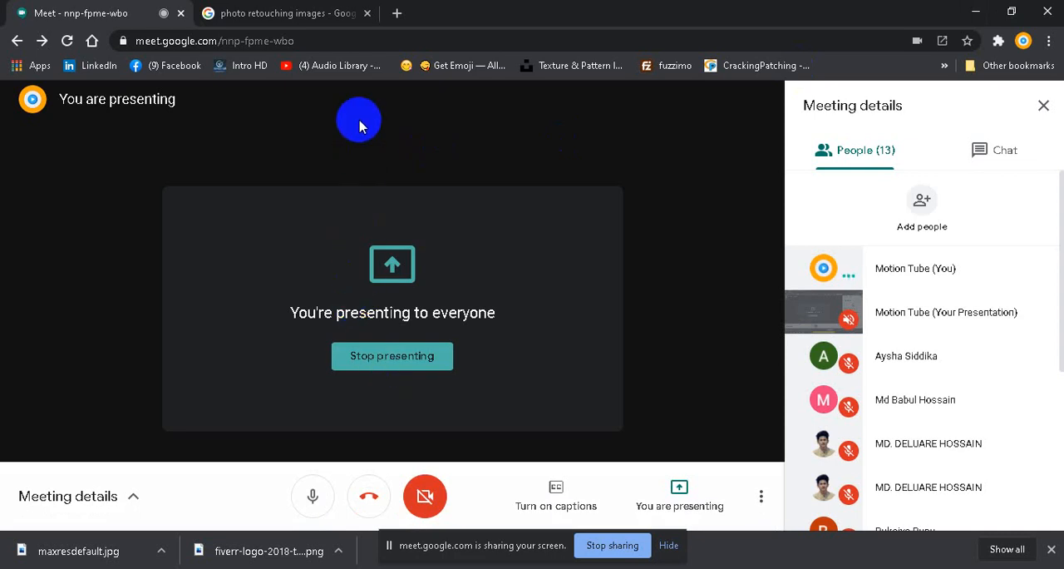
{"action": "left_click", "coordinate": [384, 362]}
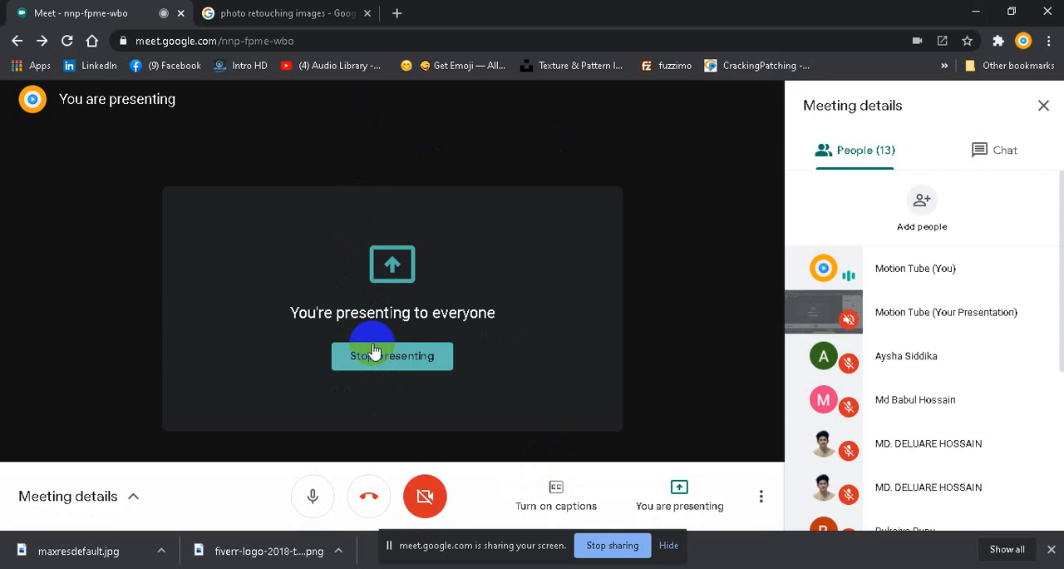
{"action": "left_click", "coordinate": [373, 350]}
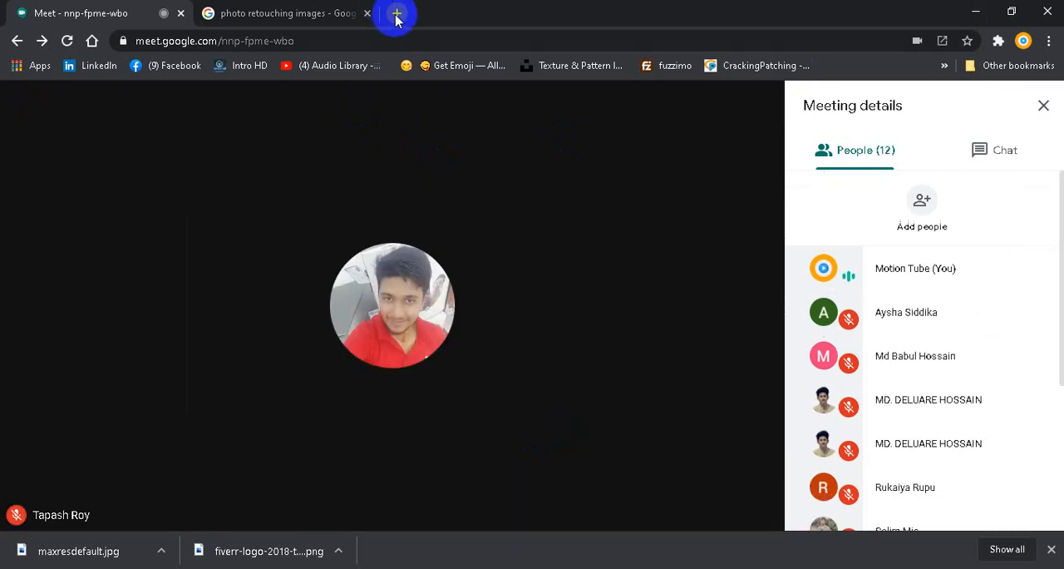
Step: Open the Fiverr seller profile in a new browser tab and start creating a new gig from it
{"action": "left_click", "coordinate": [396, 13]}
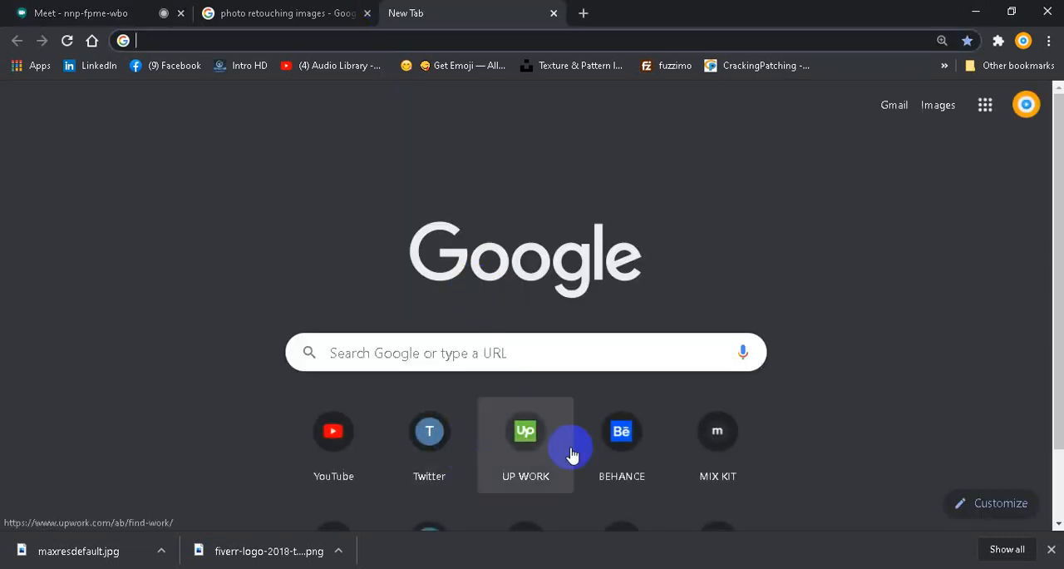
{"action": "scroll", "coordinate": [571, 451], "scroll_direction": "down", "scroll_amount": 2}
{"action": "left_click", "coordinate": [330, 478]}
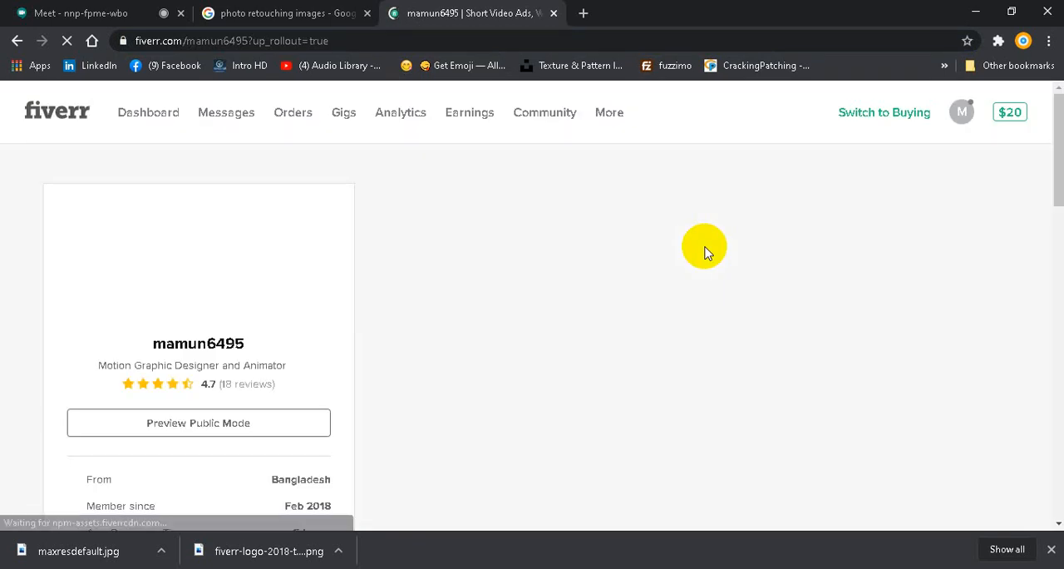
{"action": "scroll", "coordinate": [705, 249], "scroll_direction": "down", "scroll_amount": 10}
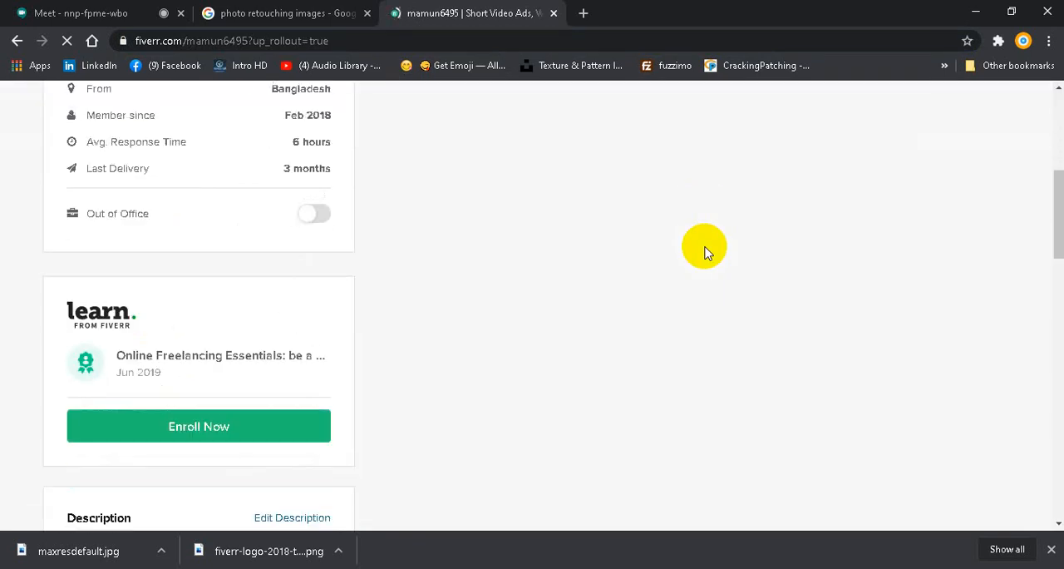
{"action": "scroll", "coordinate": [705, 250], "scroll_direction": "up", "scroll_amount": 10}
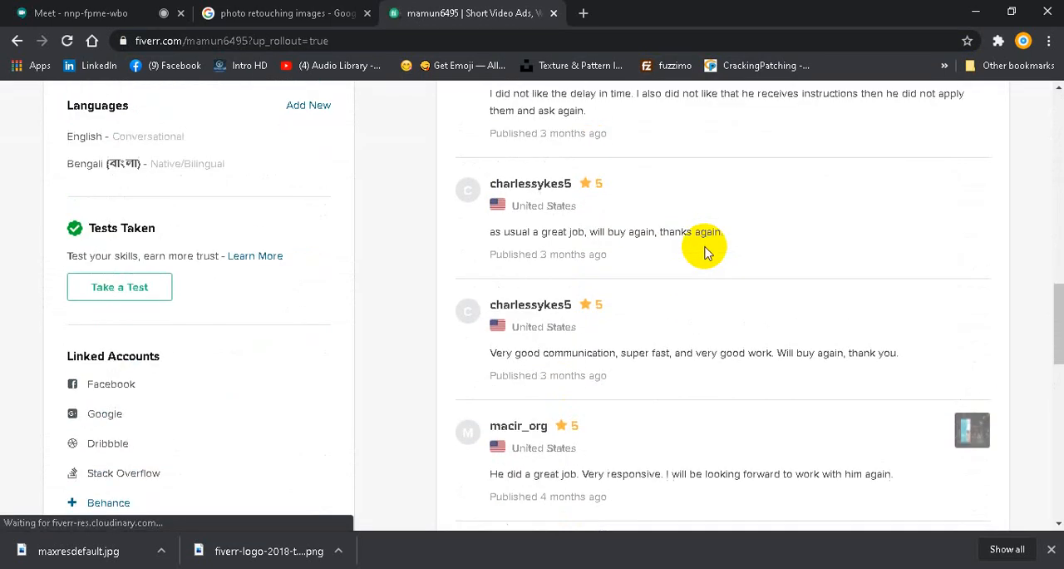
{"action": "scroll", "coordinate": [704, 249], "scroll_direction": "down", "scroll_amount": 2}
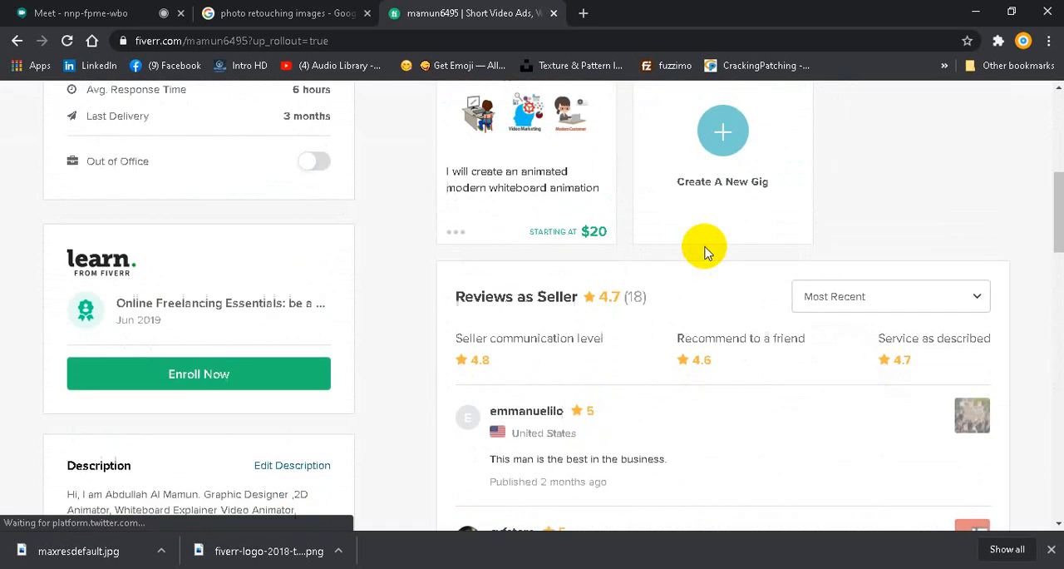
{"action": "left_click", "coordinate": [720, 165]}
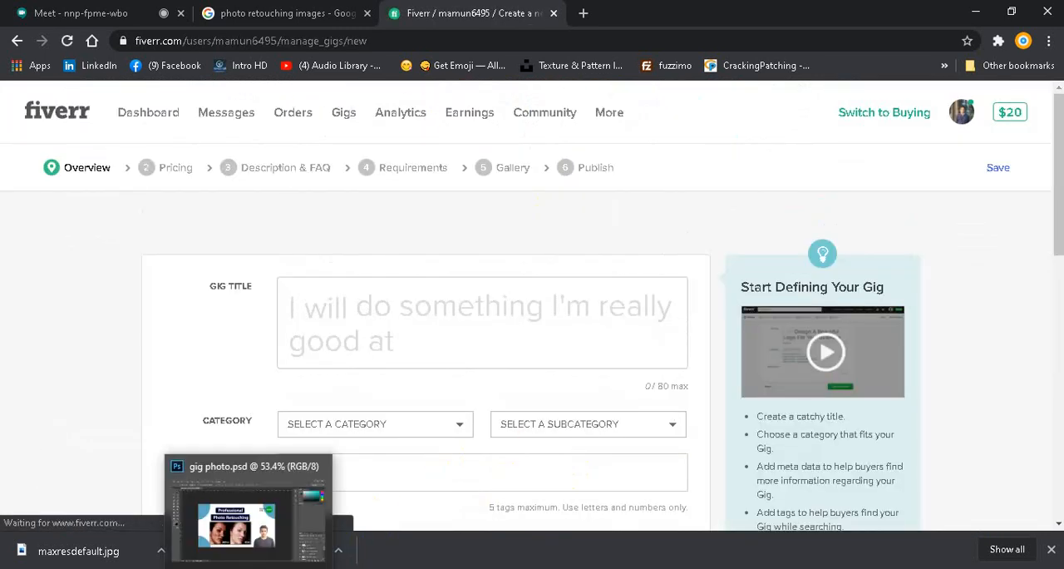
{"action": "left_click", "coordinate": [364, 567]}
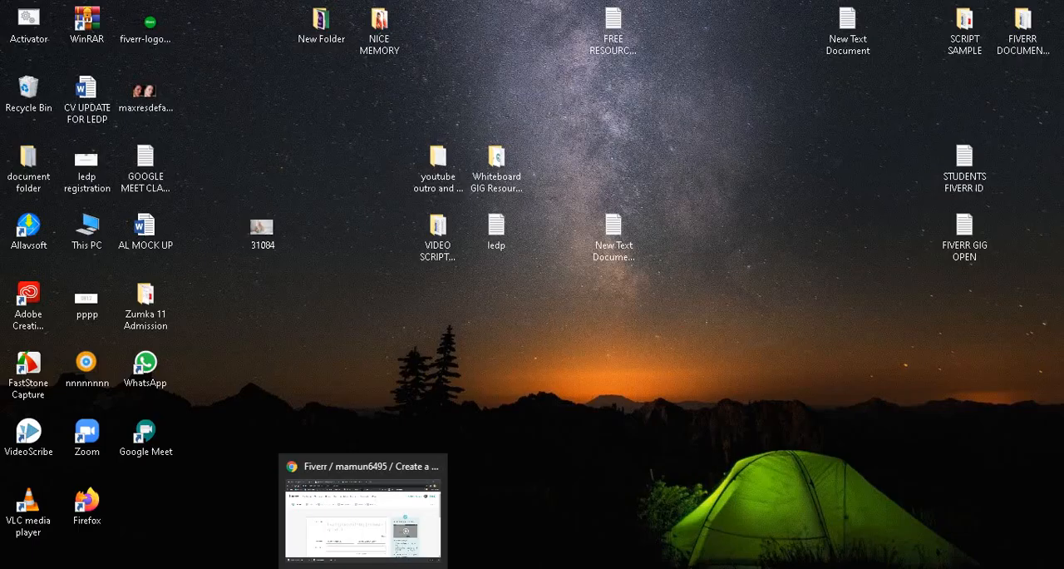
Step: Switch to the Google Meet call in Chrome and start presenting the entire screen
{"action": "left_click", "coordinate": [363, 568]}
{"action": "left_click", "coordinate": [162, 8]}
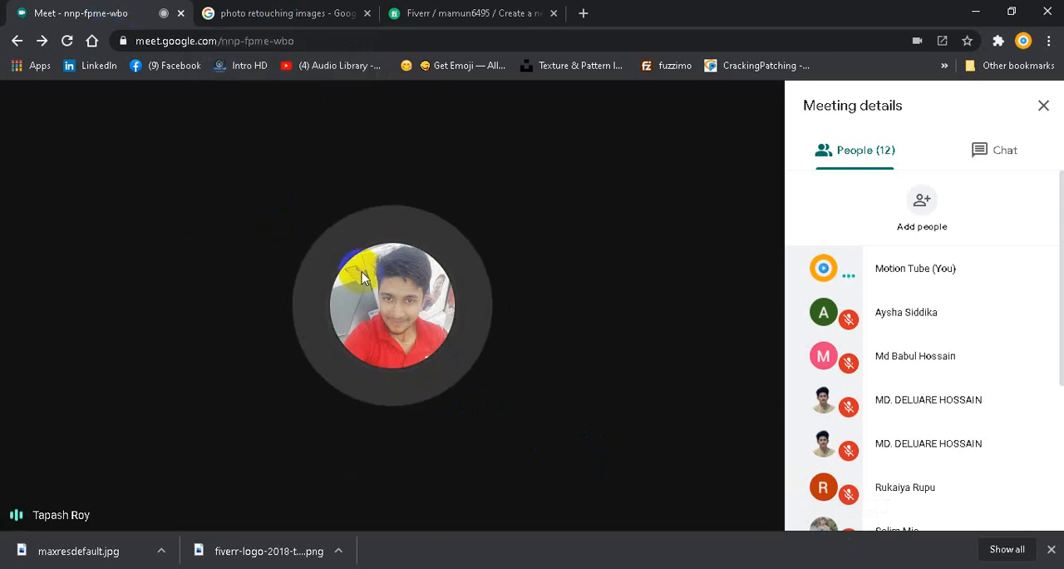
{"action": "left_click", "coordinate": [678, 501]}
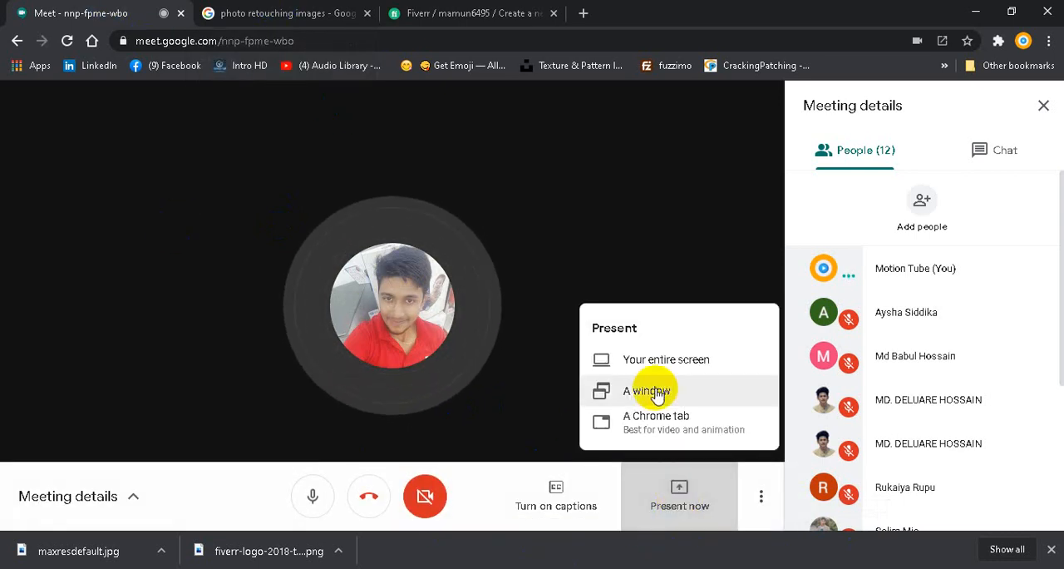
{"action": "left_click", "coordinate": [655, 362]}
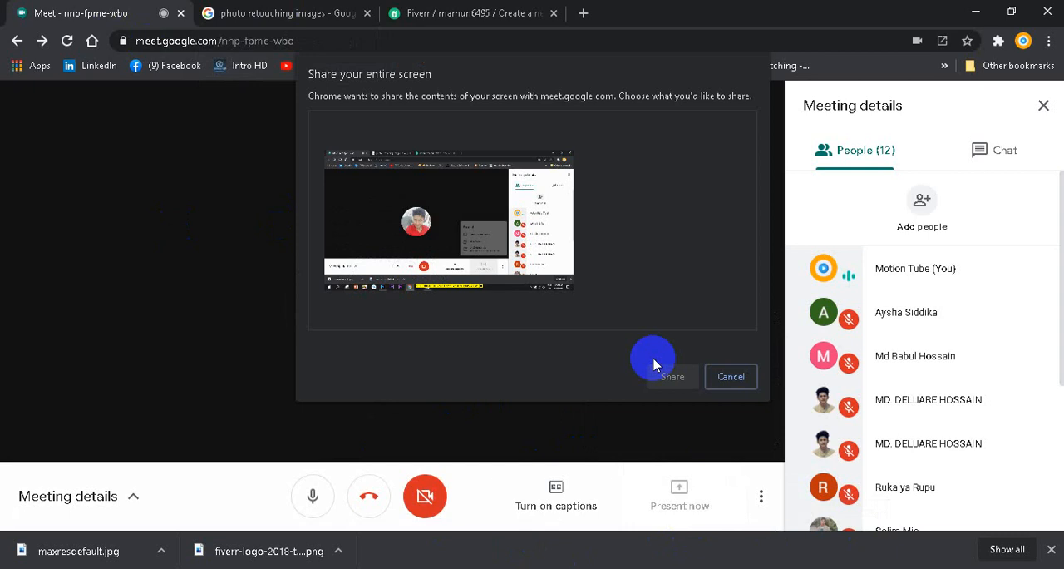
{"action": "left_click", "coordinate": [423, 238]}
{"action": "left_click", "coordinate": [655, 375]}
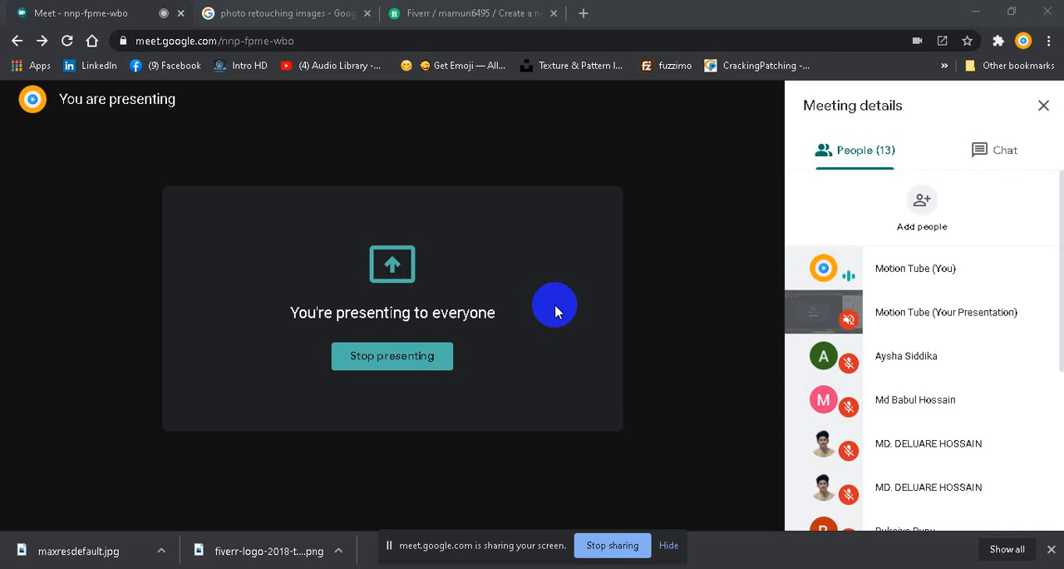
{"action": "scroll", "coordinate": [877, 359], "scroll_direction": "down", "scroll_amount": 3}
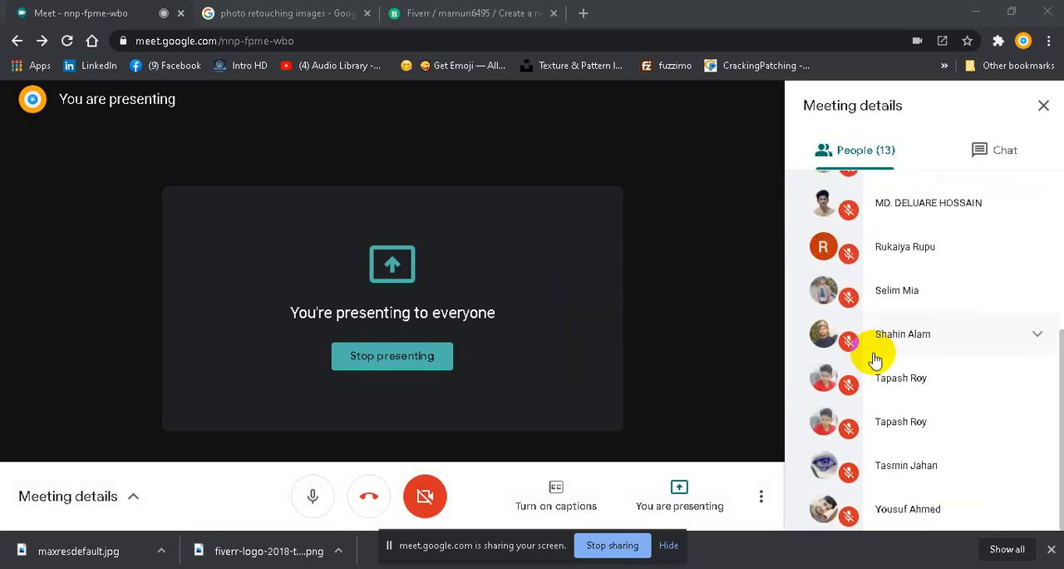
{"action": "scroll", "coordinate": [873, 349], "scroll_direction": "up", "scroll_amount": 3}
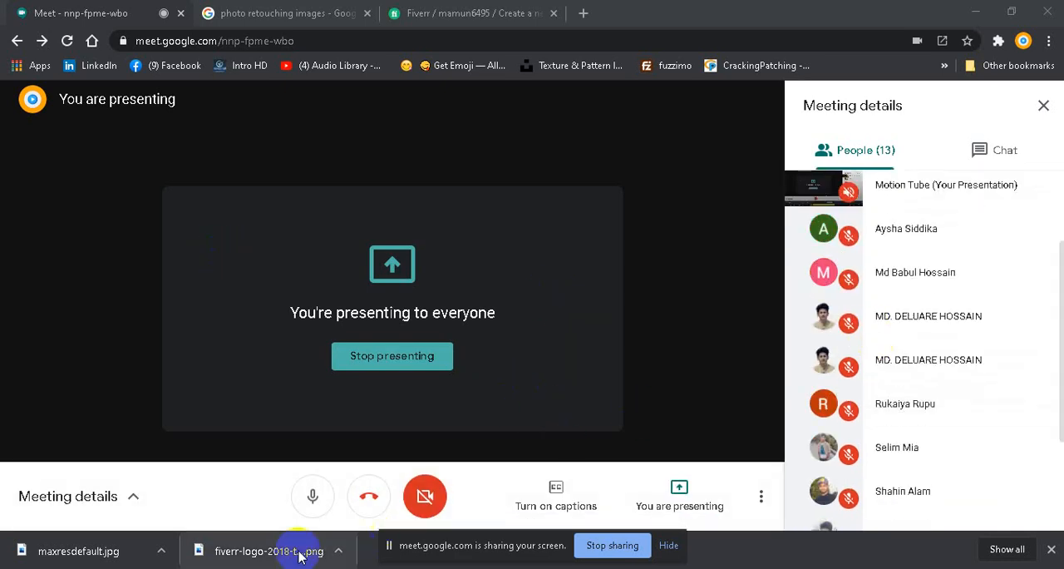
{"action": "left_click", "coordinate": [247, 567]}
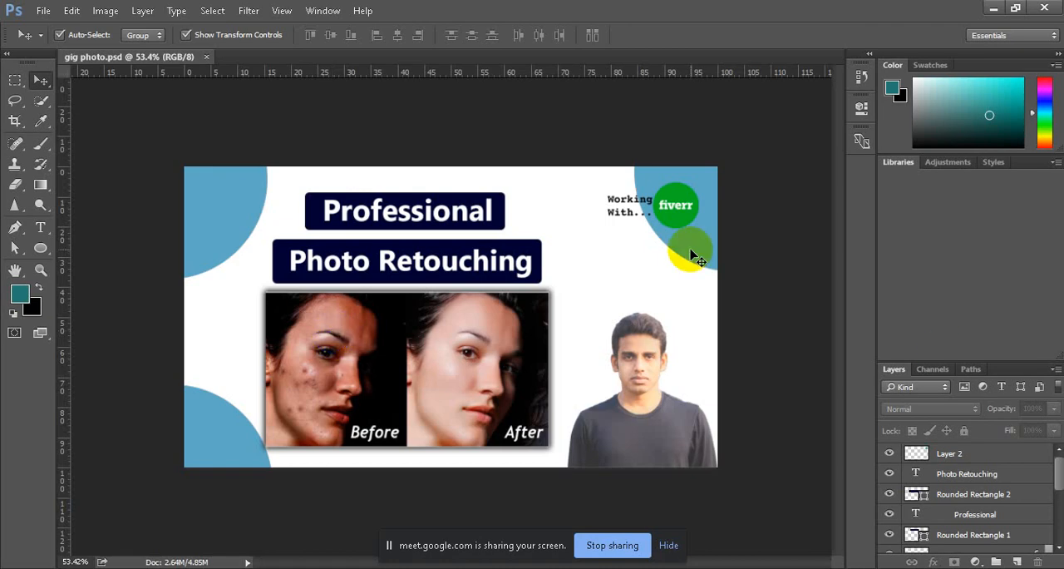
{"action": "left_click", "coordinate": [993, 9]}
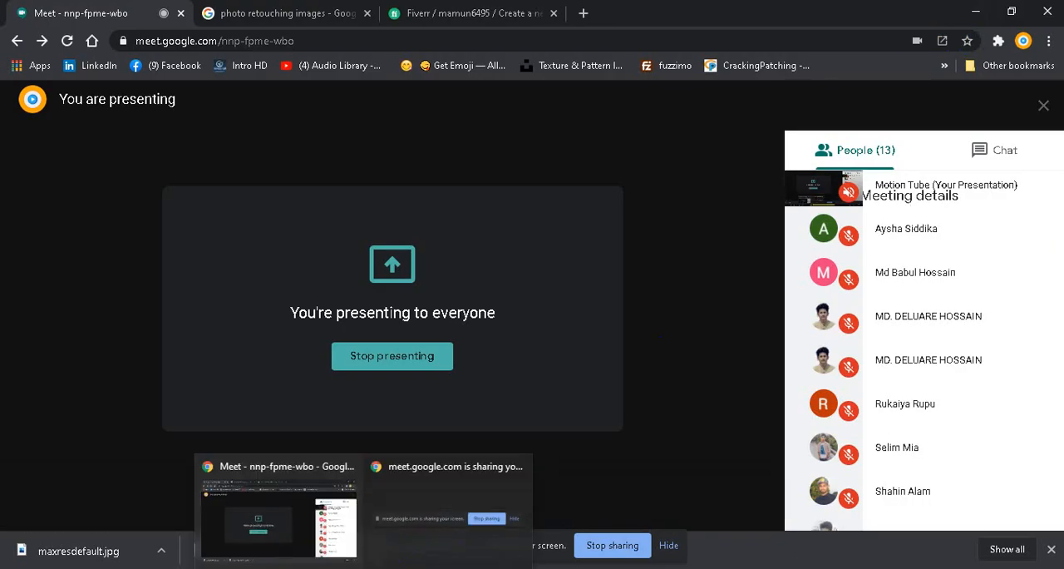
{"action": "left_click", "coordinate": [293, 520]}
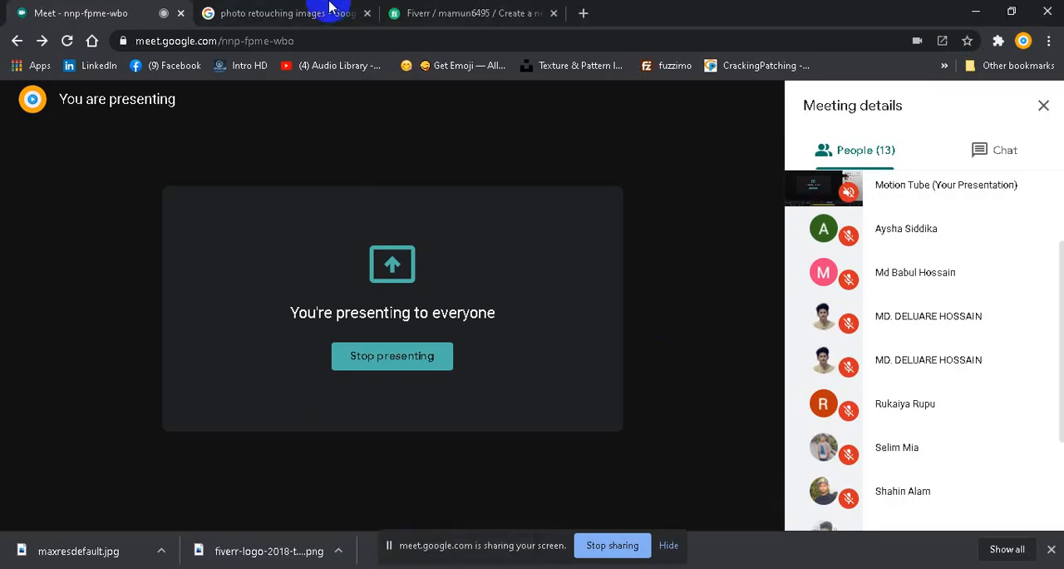
Step: Go to the Fiverr gig creation page and look over the fields of its Overview form
{"action": "left_click", "coordinate": [438, 13]}
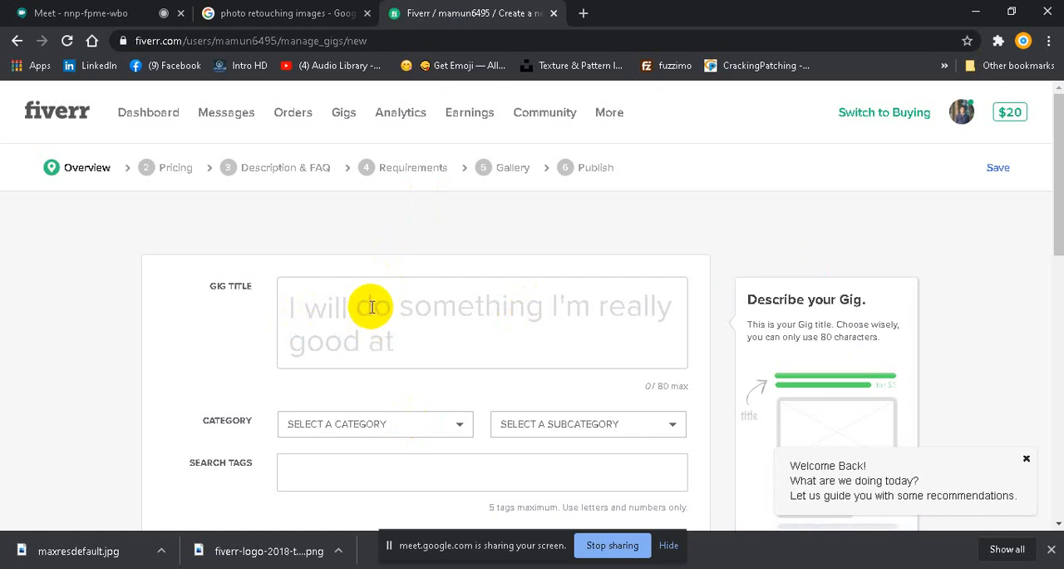
{"action": "scroll", "coordinate": [373, 316], "scroll_direction": "down", "scroll_amount": 4}
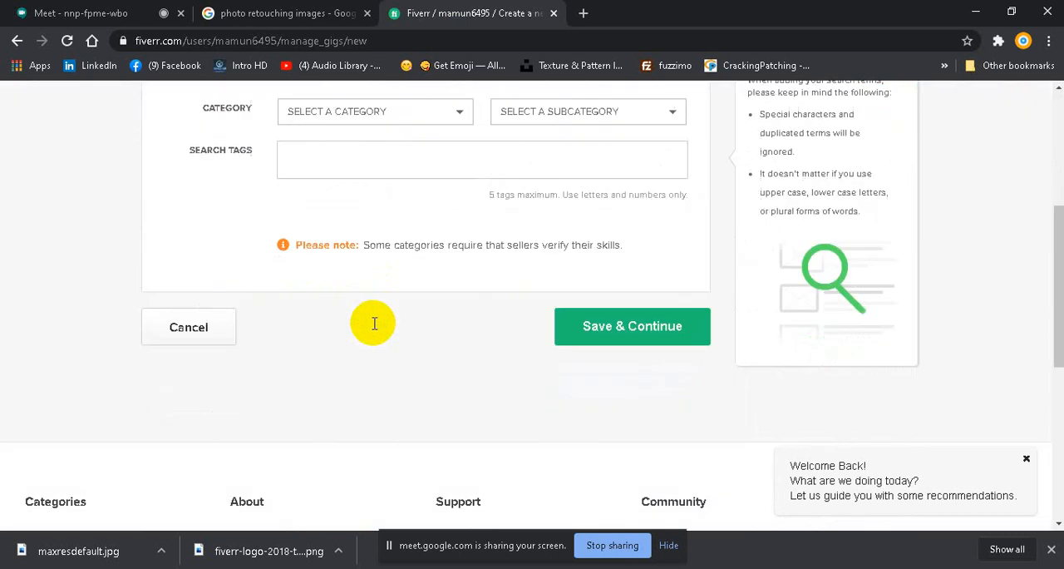
{"action": "scroll", "coordinate": [373, 318], "scroll_direction": "up", "scroll_amount": 4}
{"action": "scroll", "coordinate": [551, 353], "scroll_direction": "down", "scroll_amount": 1}
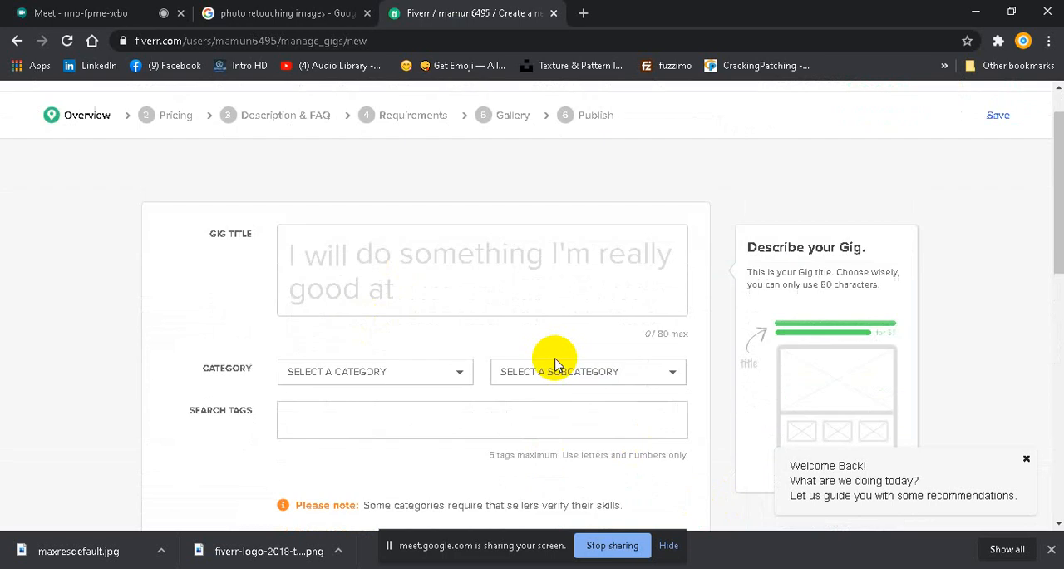
Step: Minimize Chrome, move the screen-sharing bar aside and open the FIVERR GIG OPEN text file from the desktop
{"action": "left_click", "coordinate": [975, 12]}
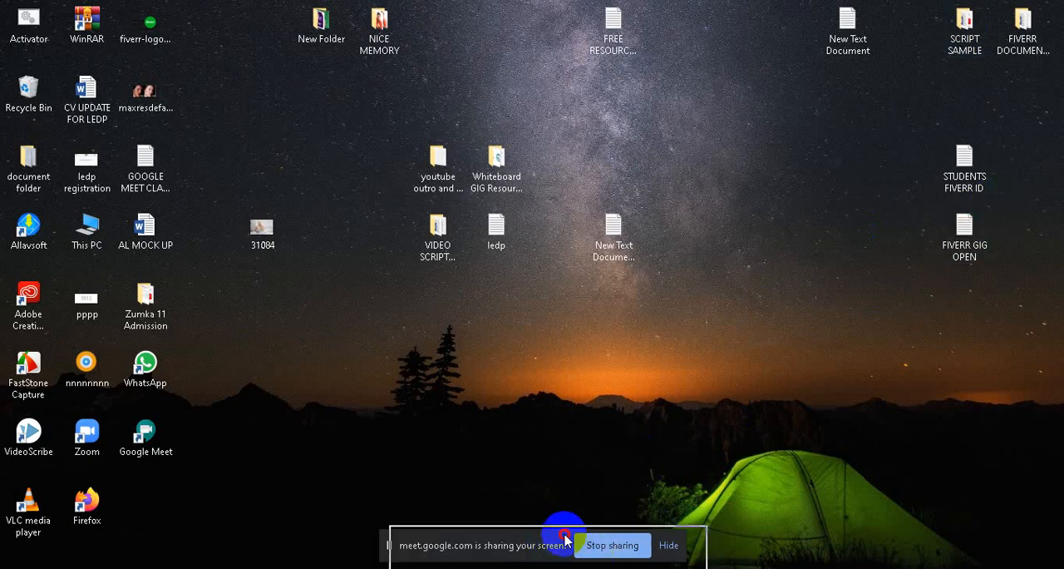
{"action": "left_click_drag", "start_coordinate": [863, 536], "coordinate": [865, 537]}
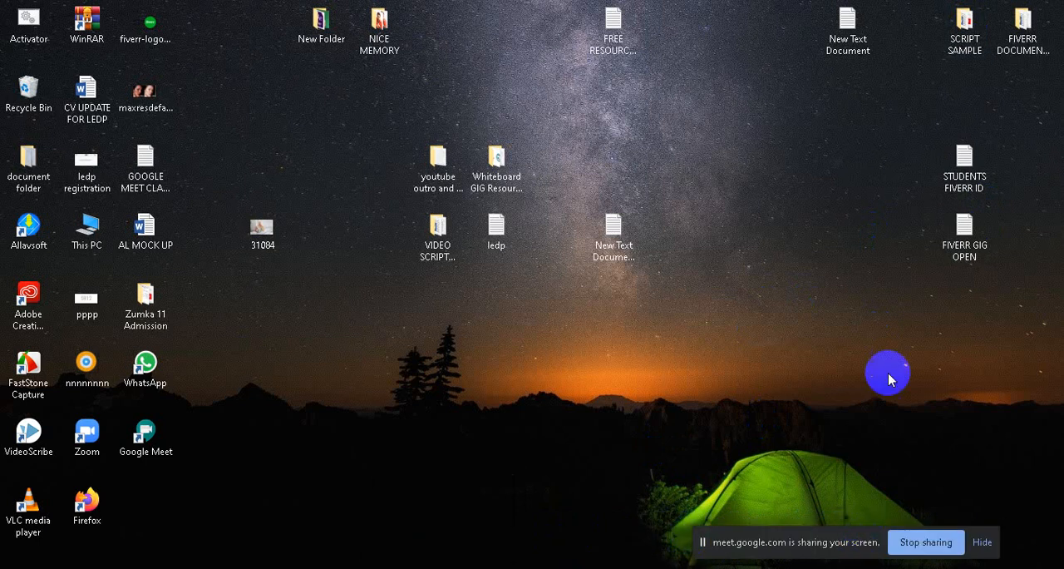
{"action": "left_click", "coordinate": [881, 568]}
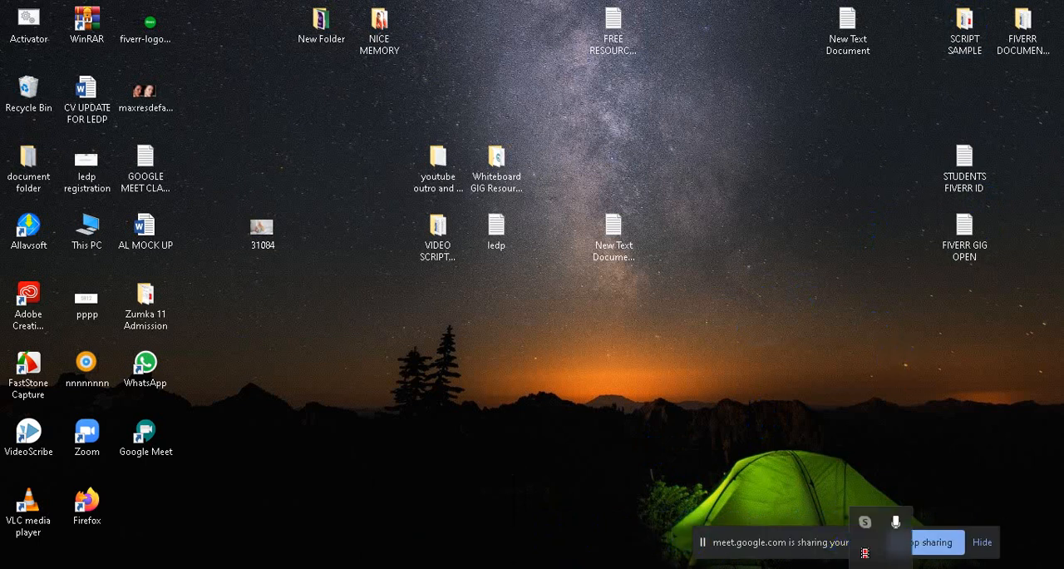
{"action": "left_click", "coordinate": [976, 235]}
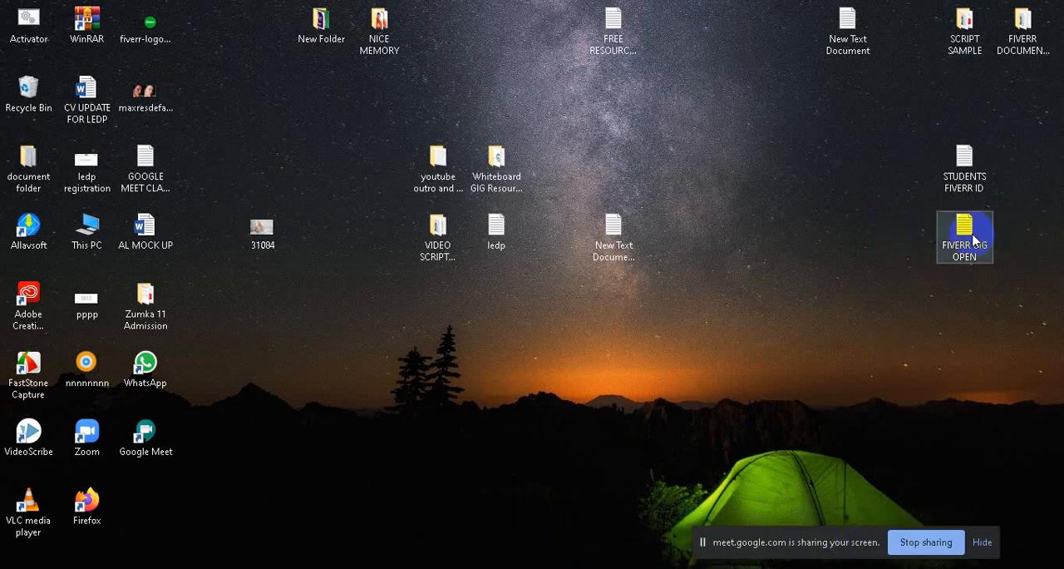
{"action": "double_click", "coordinate": [977, 238]}
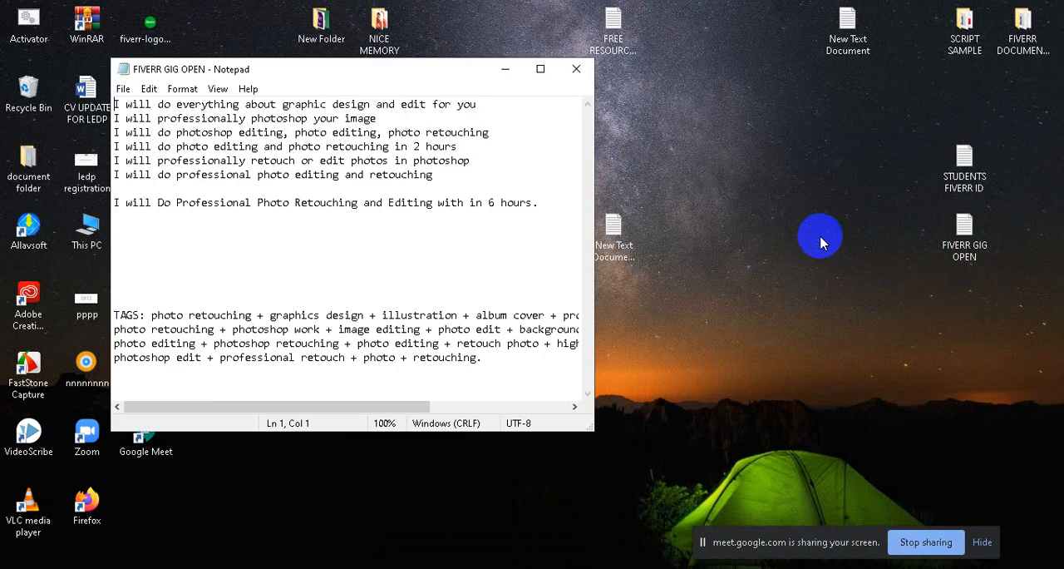
Step: Copy the text "Do Professional Photo Retouching and Editing with in 6 hours." from the gig notes, leaving out "I will"
{"action": "left_click", "coordinate": [156, 204]}
{"action": "left_click_drag", "start_coordinate": [156, 204], "coordinate": [487, 238]}
{"action": "right_click", "coordinate": [440, 202]}
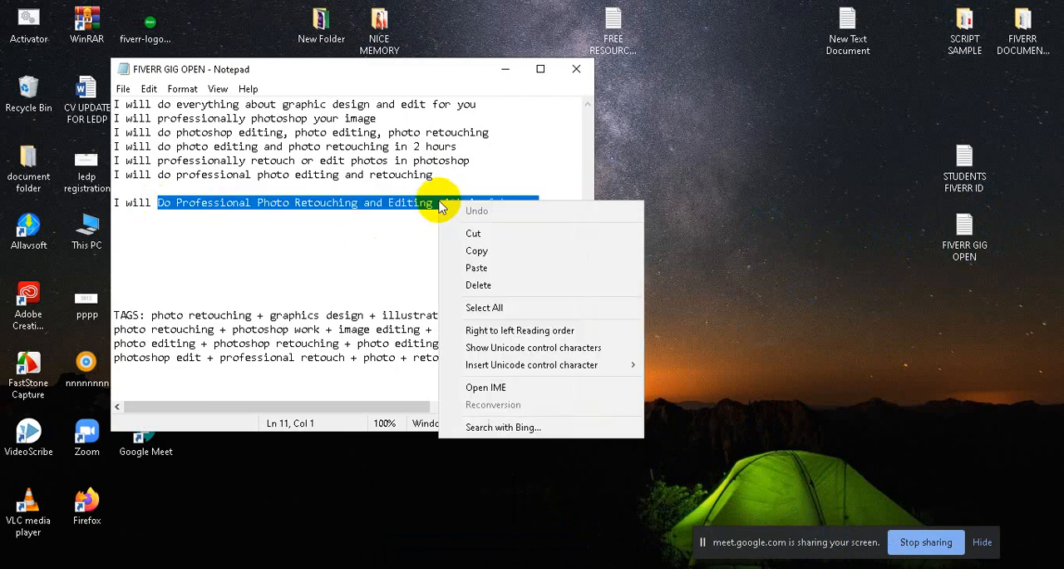
{"action": "left_click", "coordinate": [476, 250]}
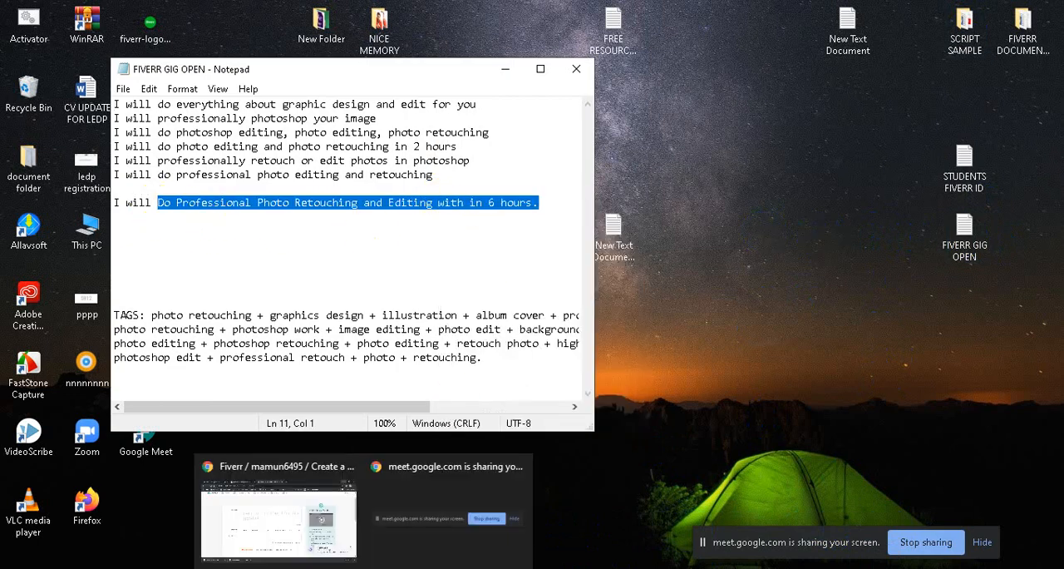
Step: Switch back to the Fiverr gig form in Chrome and paste the copied text as the gig title
{"action": "left_click", "coordinate": [287, 519]}
{"action": "mouse_move", "coordinate": [369, 554]}
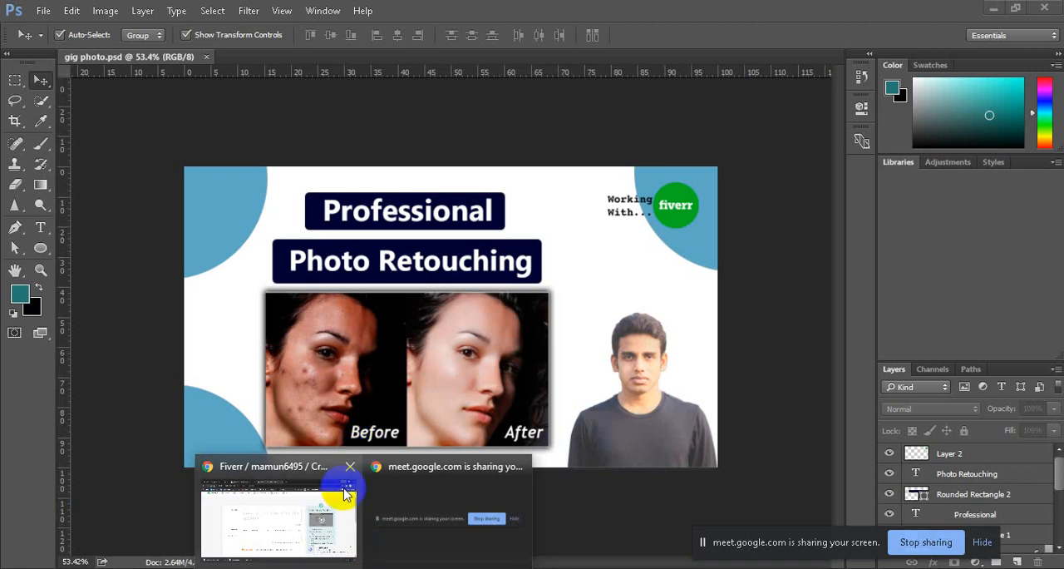
{"action": "left_click", "coordinate": [345, 486]}
{"action": "right_click", "coordinate": [336, 216]}
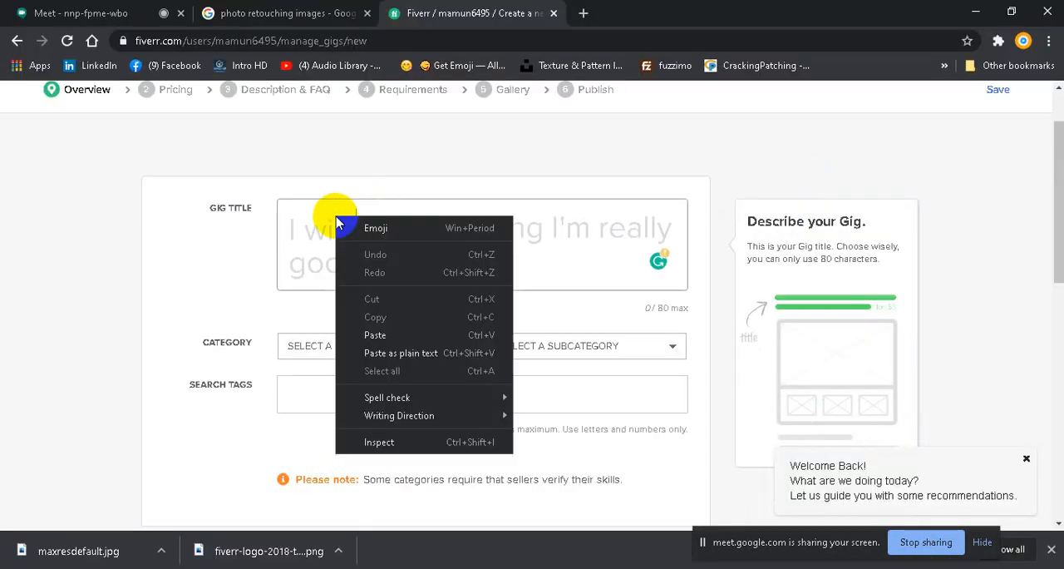
{"action": "left_click", "coordinate": [399, 338]}
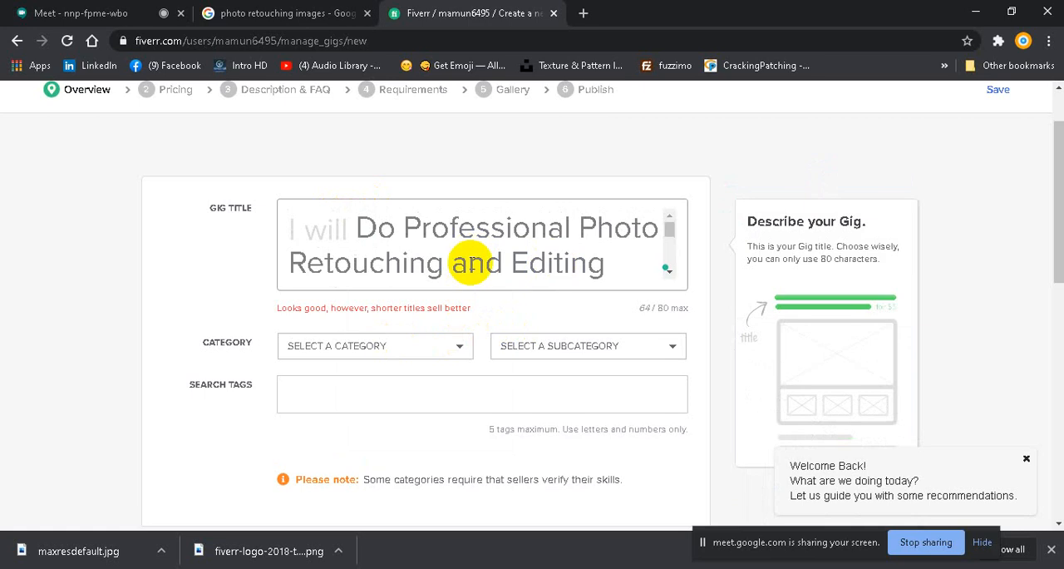
{"action": "scroll", "coordinate": [471, 261], "scroll_direction": "down", "scroll_amount": 4}
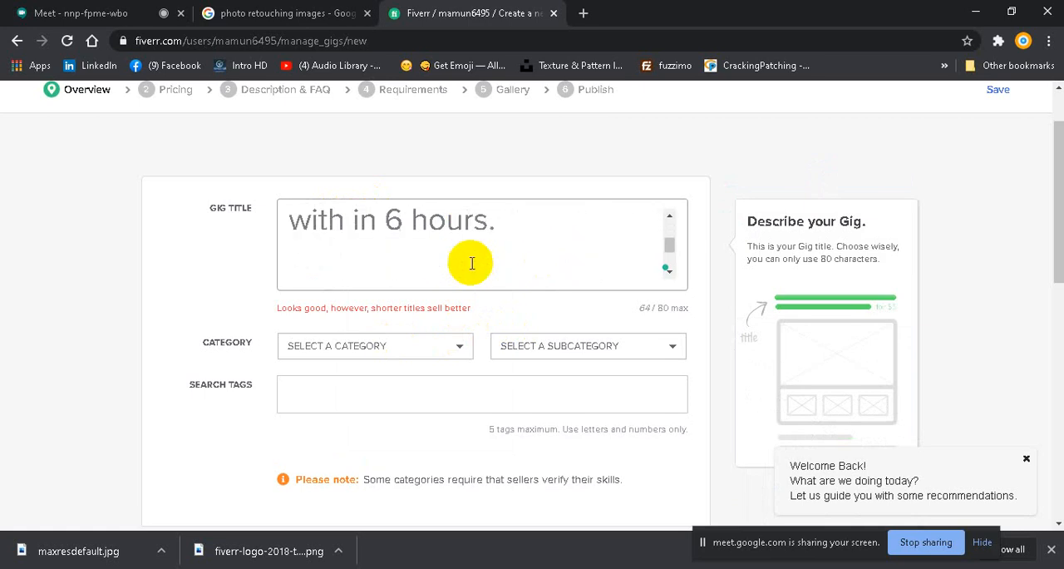
Step: Set the gig's category to Graphics & Design and its subcategory to Photoshop Editing
{"action": "left_click", "coordinate": [459, 350]}
{"action": "left_click", "coordinate": [347, 359]}
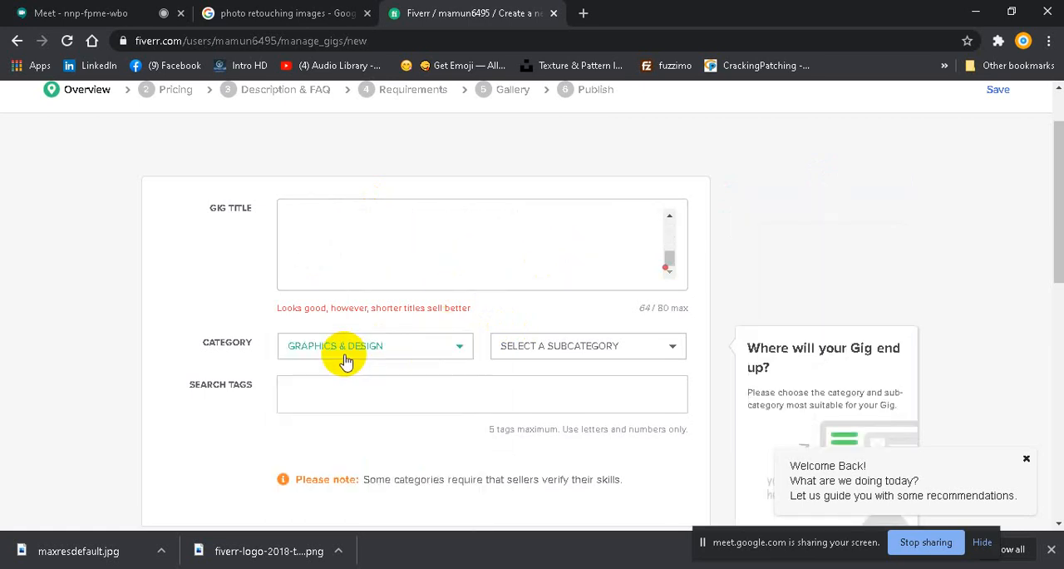
{"action": "left_click", "coordinate": [672, 352]}
{"action": "scroll", "coordinate": [527, 327], "scroll_direction": "down", "scroll_amount": 2}
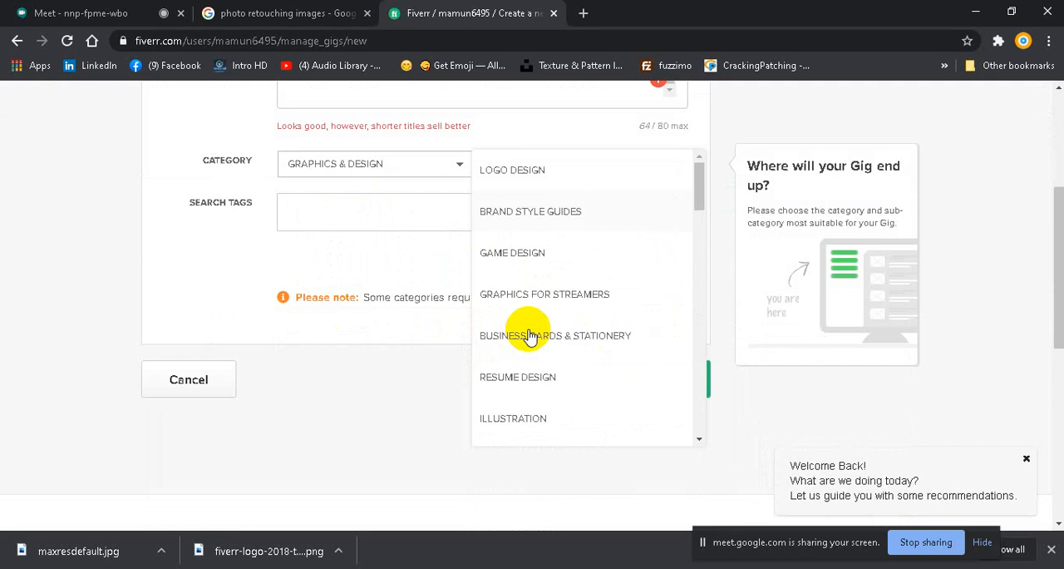
{"action": "scroll", "coordinate": [527, 335], "scroll_direction": "down", "scroll_amount": 5}
{"action": "scroll", "coordinate": [529, 336], "scroll_direction": "down", "scroll_amount": 3}
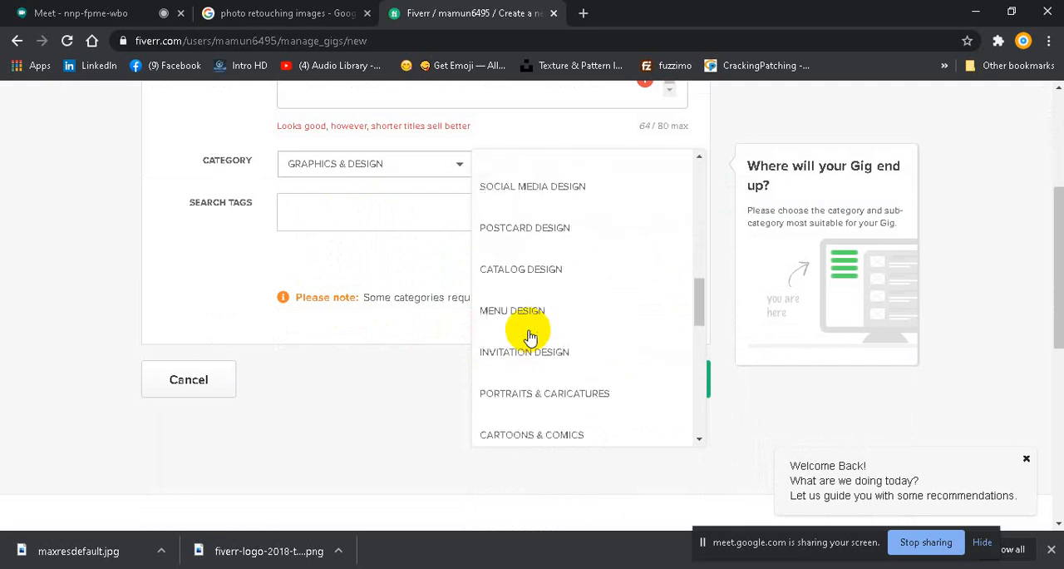
{"action": "scroll", "coordinate": [530, 336], "scroll_direction": "down", "scroll_amount": 3}
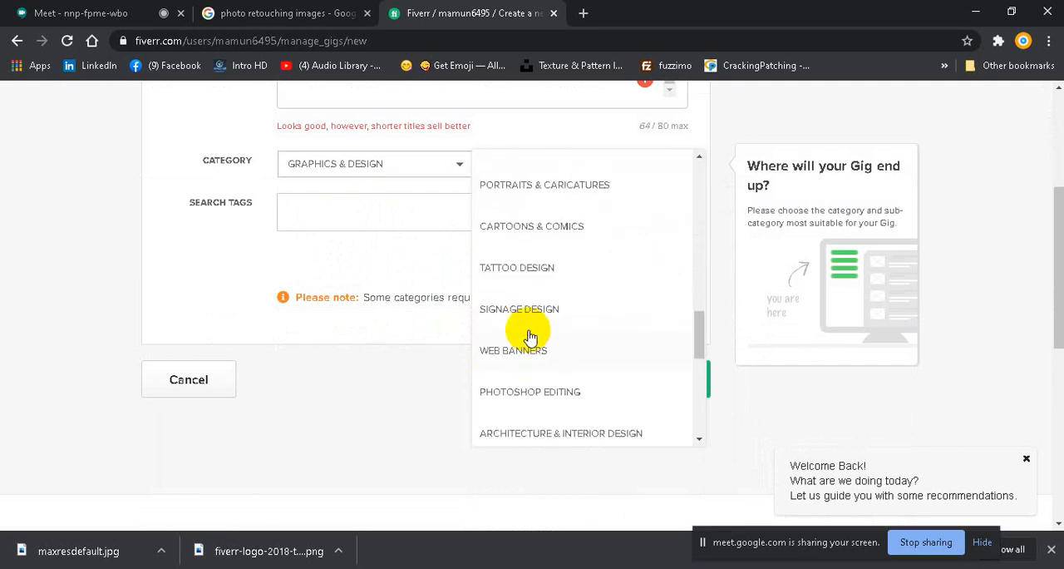
{"action": "left_click", "coordinate": [536, 391]}
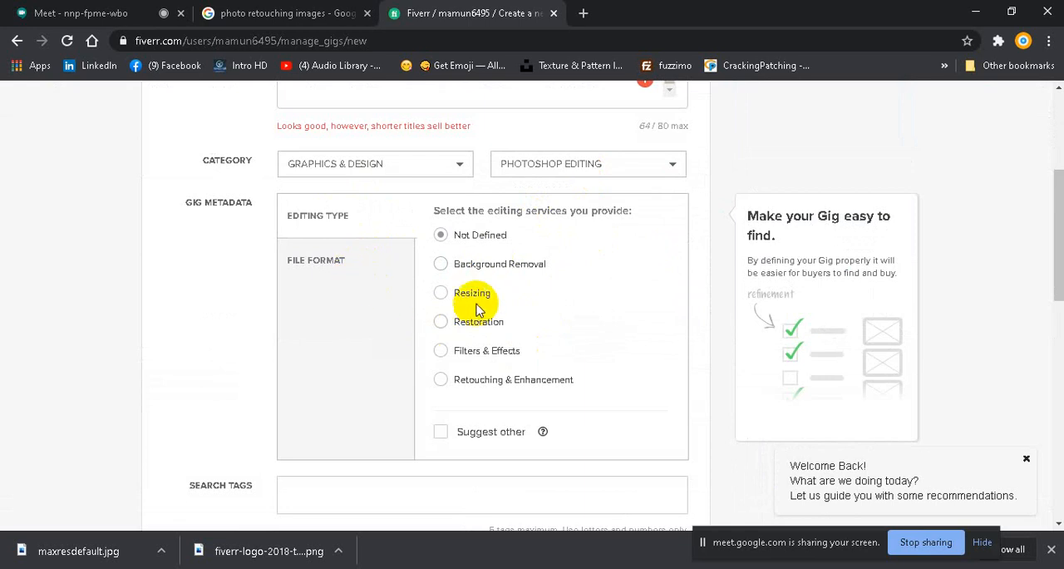
Step: Set the gig's editing type to Retouching & Enhancement and check which file formats the metadata offers
{"action": "left_click", "coordinate": [440, 379]}
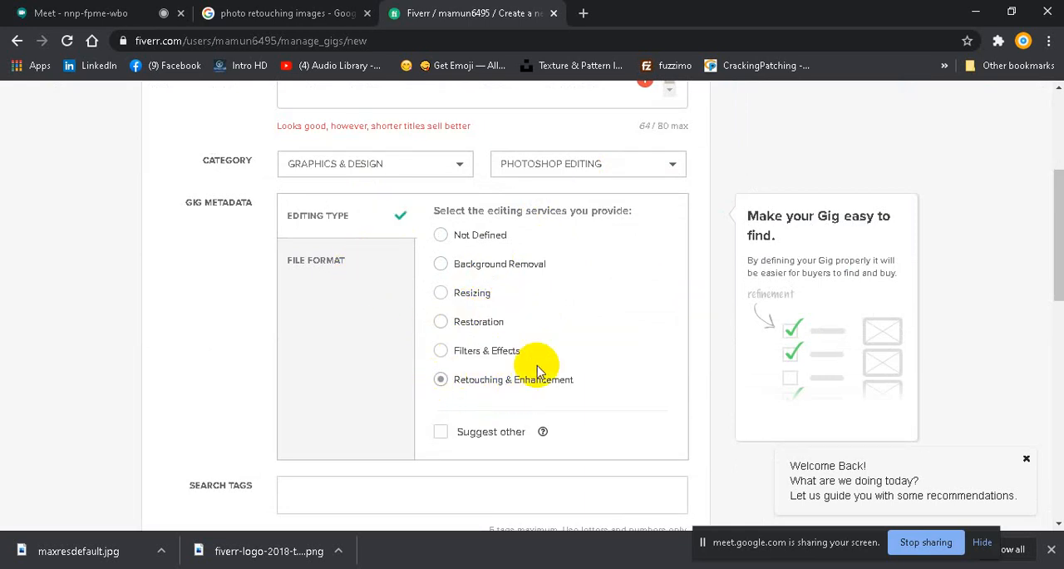
{"action": "left_click", "coordinate": [315, 265]}
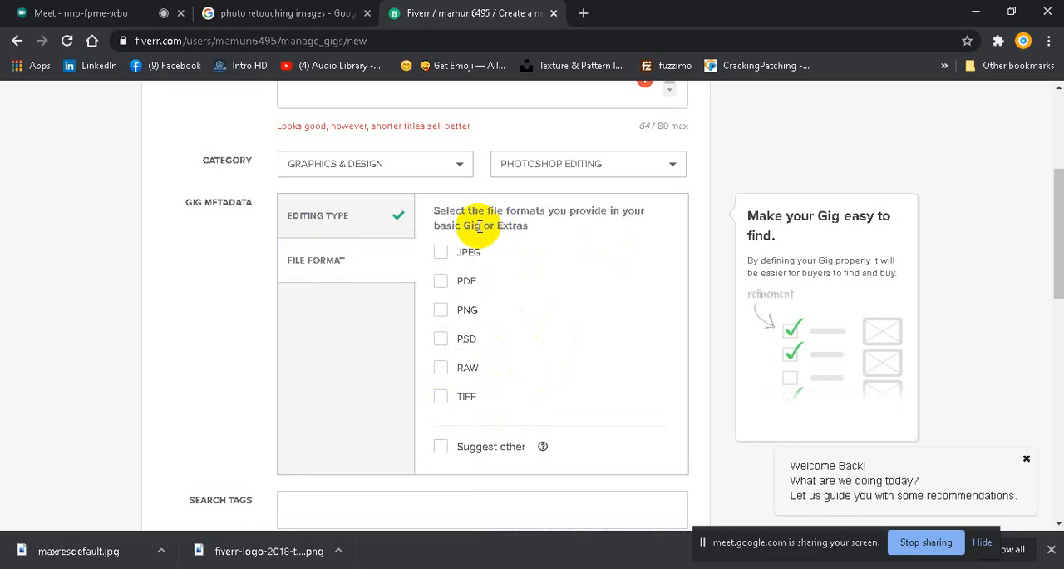
{"action": "left_click", "coordinate": [324, 218]}
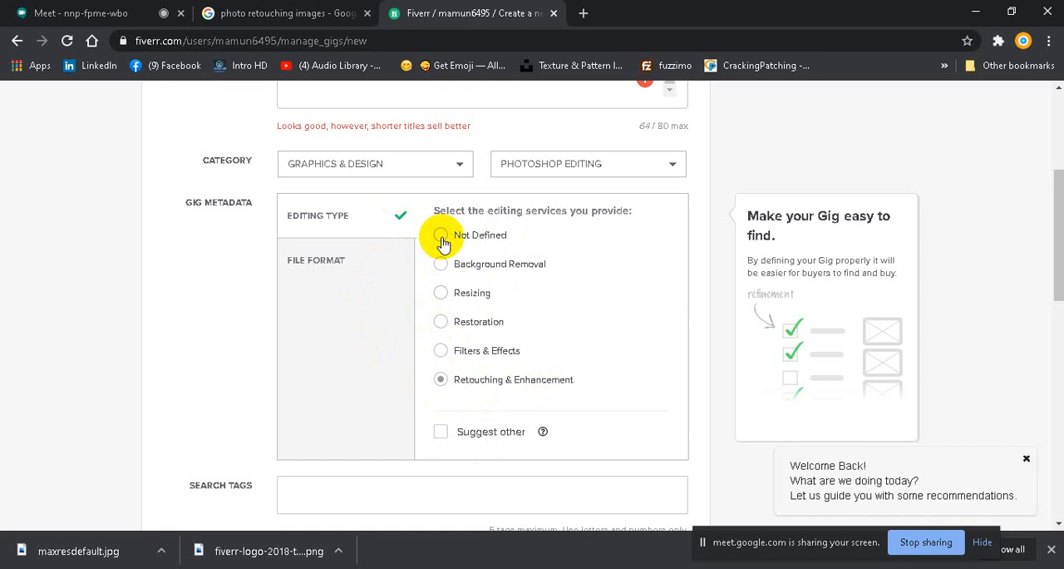
Step: Correct "with in" to "within" in the gig title using the Grammarly suggestion
{"action": "scroll", "coordinate": [461, 159], "scroll_direction": "up", "scroll_amount": 3}
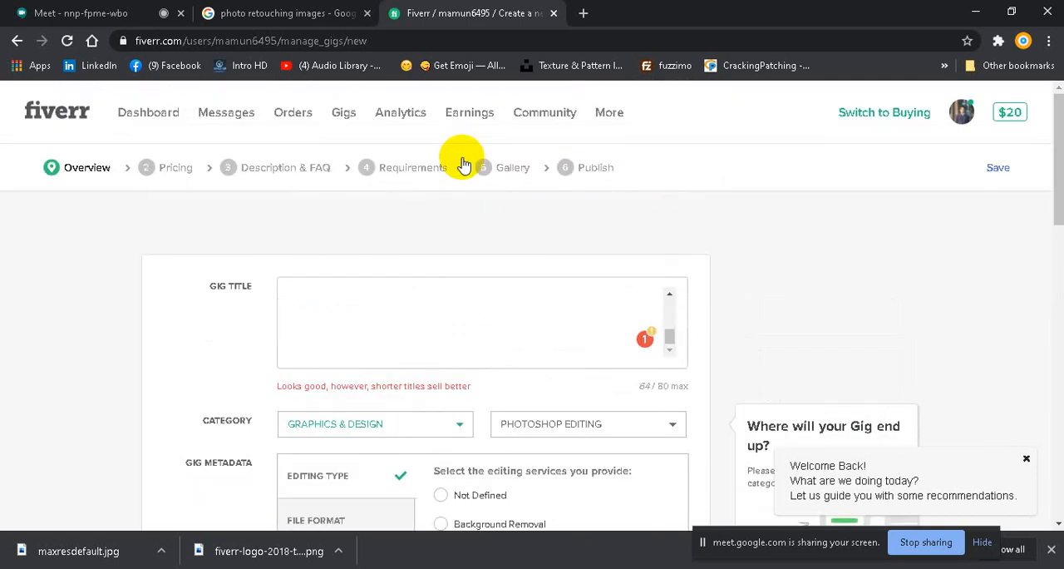
{"action": "scroll", "coordinate": [468, 190], "scroll_direction": "down", "scroll_amount": 2}
{"action": "scroll", "coordinate": [602, 185], "scroll_direction": "up", "scroll_amount": 3}
{"action": "scroll", "coordinate": [602, 183], "scroll_direction": "down", "scroll_amount": 2}
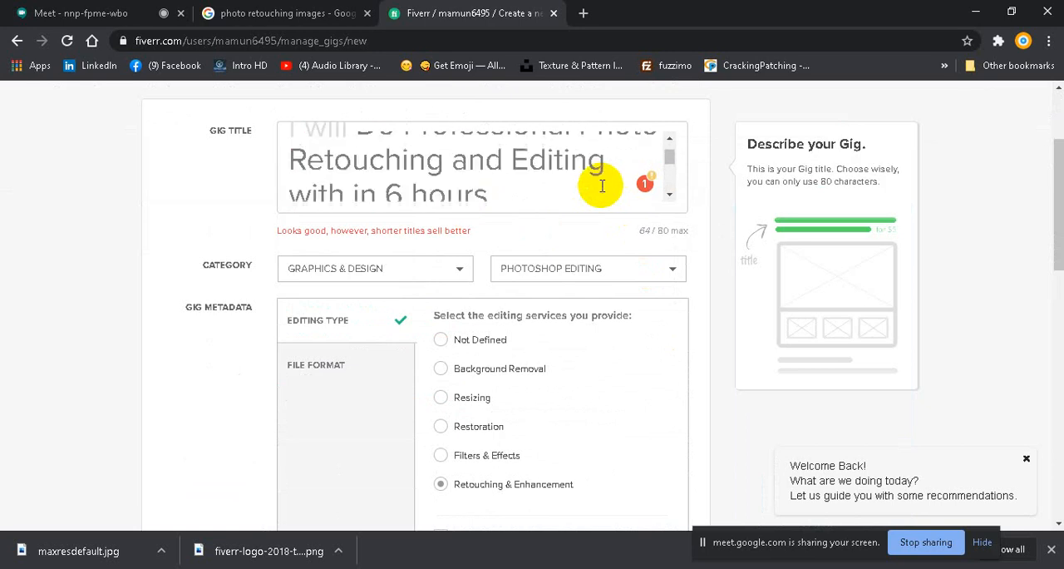
{"action": "mouse_move", "coordinate": [365, 147]}
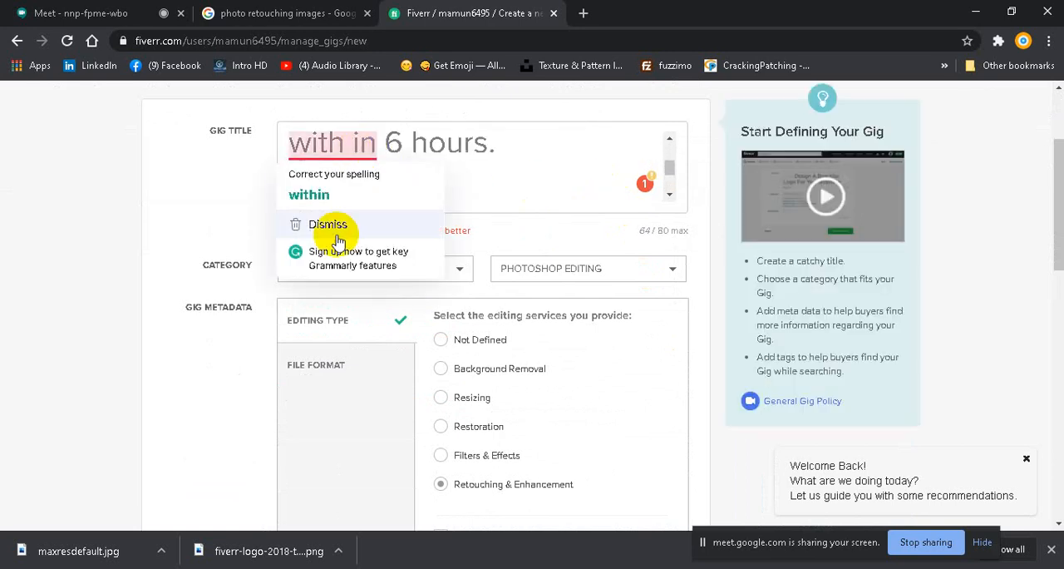
{"action": "left_click", "coordinate": [314, 192]}
{"action": "scroll", "coordinate": [442, 397], "scroll_direction": "down", "scroll_amount": 1}
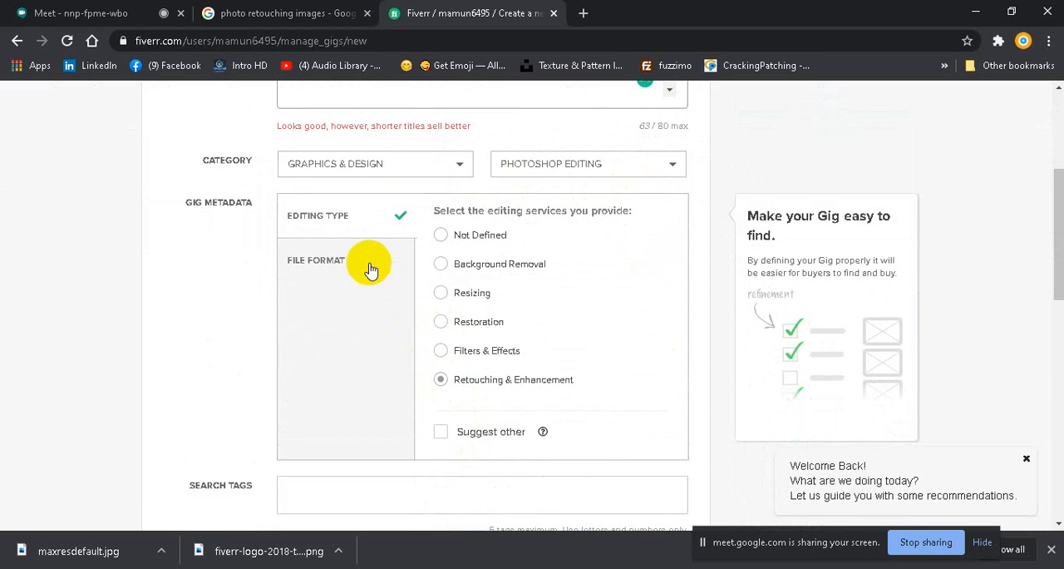
Step: Set the gig's file formats to JPEG, PDF, PNG, PSD, RAW and TIFF in the metadata
{"action": "left_click", "coordinate": [321, 267]}
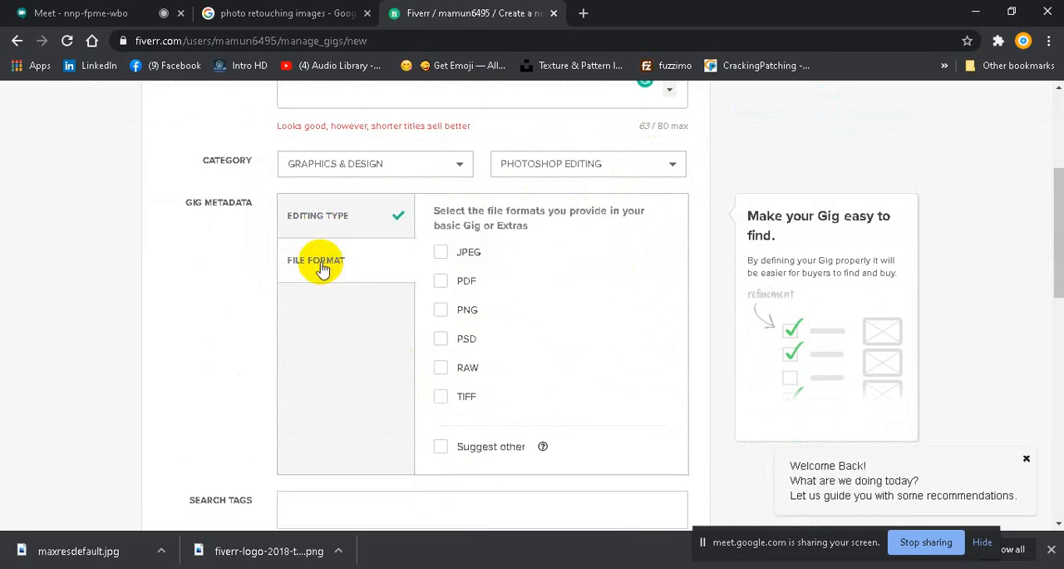
{"action": "left_click", "coordinate": [440, 252]}
{"action": "left_click", "coordinate": [441, 281]}
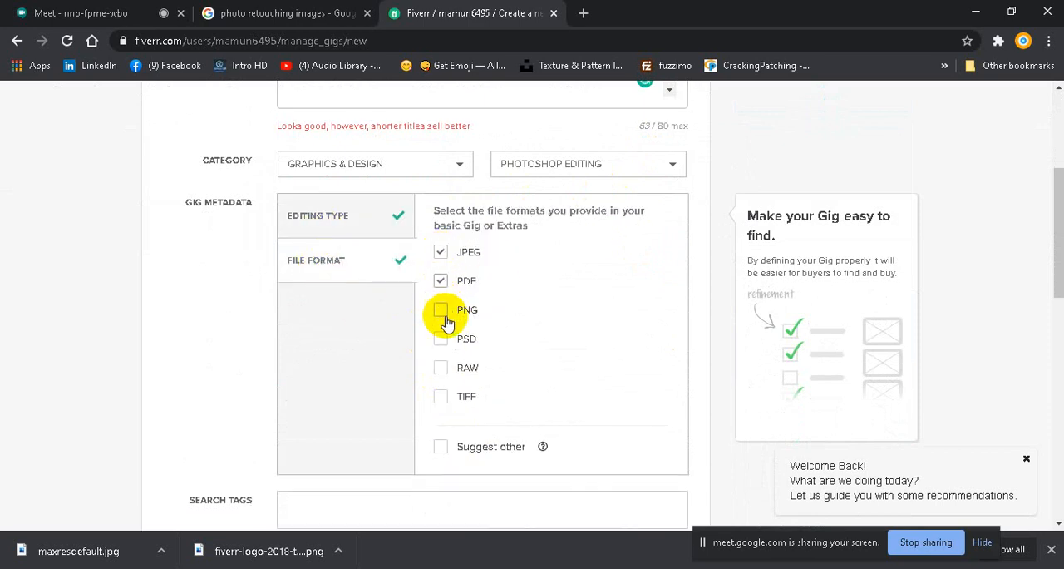
{"action": "left_click", "coordinate": [442, 310]}
{"action": "left_click", "coordinate": [443, 339]}
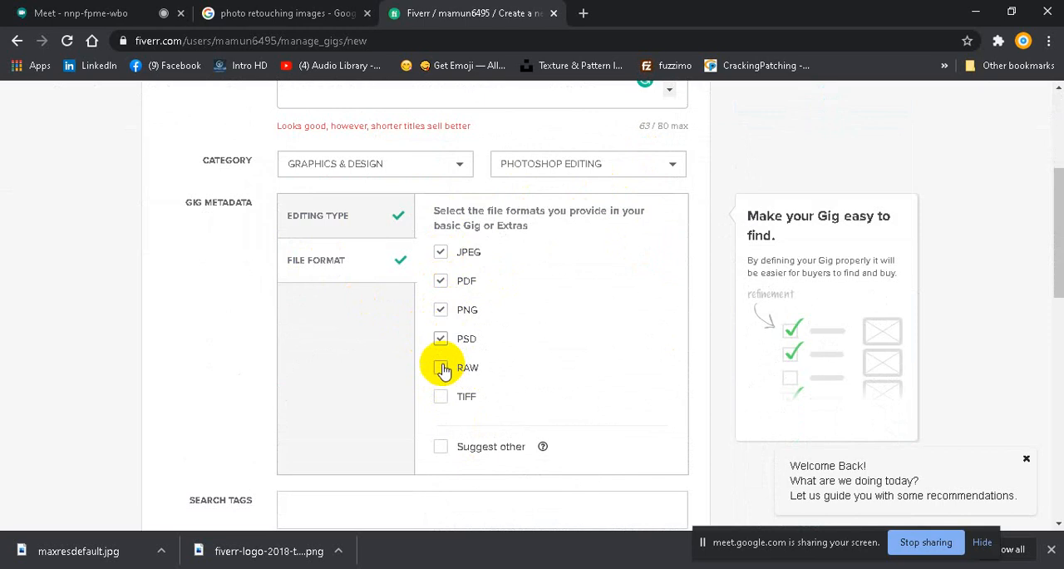
{"action": "left_click", "coordinate": [441, 367]}
{"action": "left_click", "coordinate": [441, 397]}
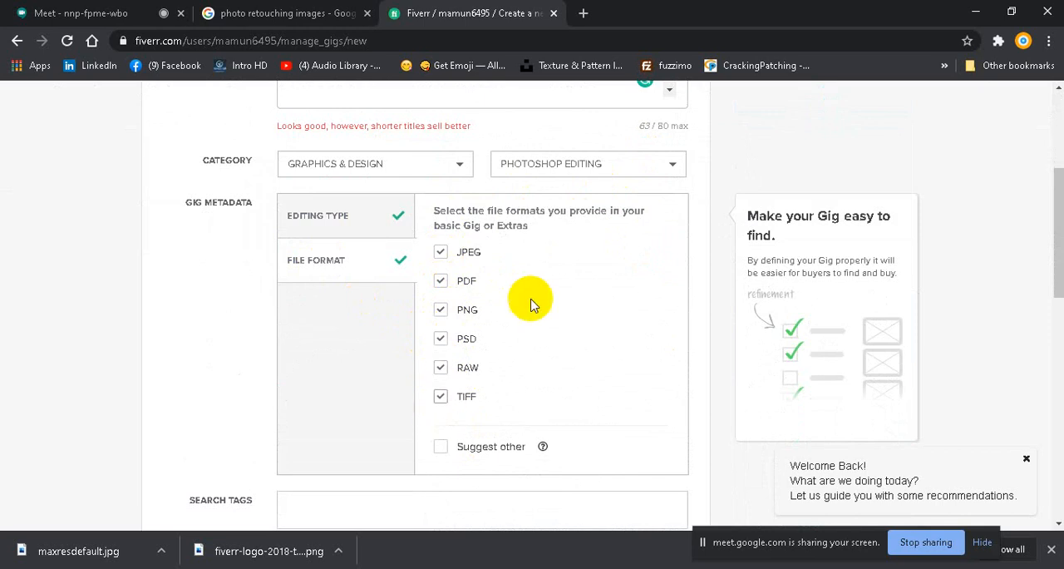
Step: Ready the gig's search tags for entry, then copy "photo retouching" from the TAGS list in the Notepad file
{"action": "scroll", "coordinate": [530, 303], "scroll_direction": "down", "scroll_amount": 4}
{"action": "scroll", "coordinate": [357, 261], "scroll_direction": "up", "scroll_amount": 1}
{"action": "left_click", "coordinate": [291, 283]}
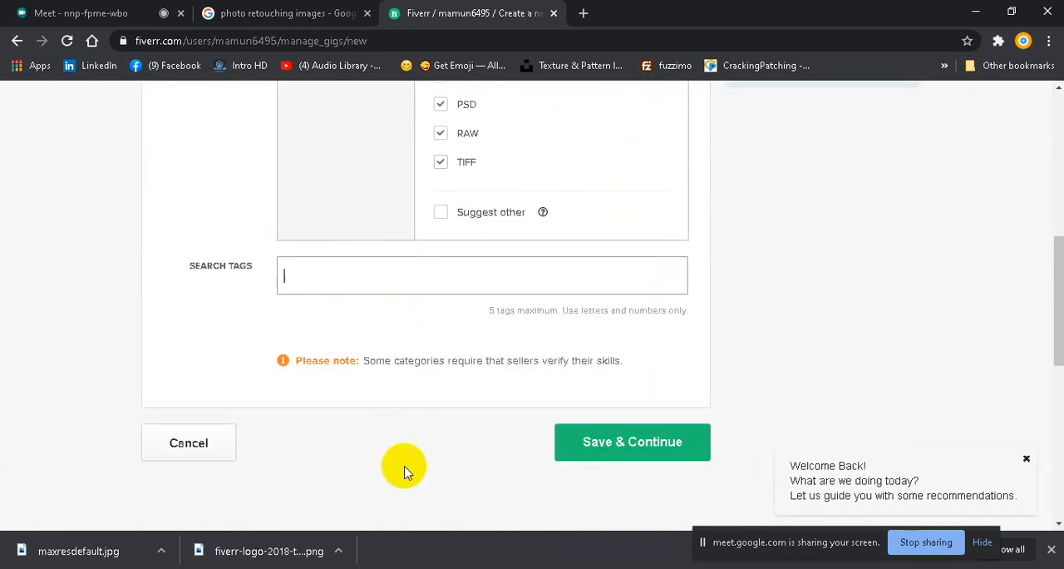
{"action": "mouse_move", "coordinate": [433, 534]}
{"action": "left_click", "coordinate": [504, 527]}
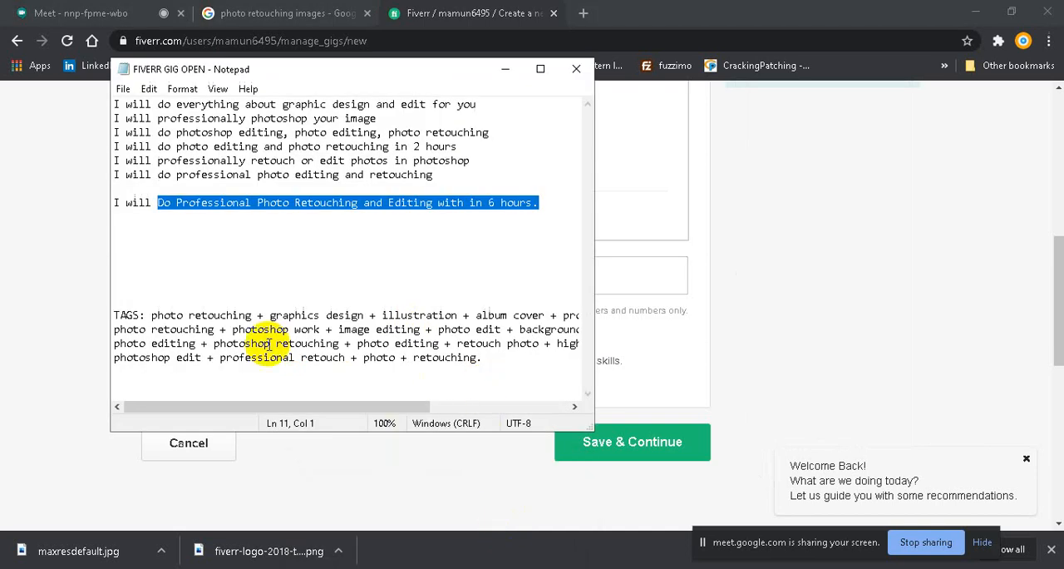
{"action": "left_click_drag", "start_coordinate": [152, 315], "coordinate": [236, 315]}
{"action": "right_click", "coordinate": [173, 319]}
{"action": "left_click", "coordinate": [152, 283]}
{"action": "right_click", "coordinate": [237, 316]}
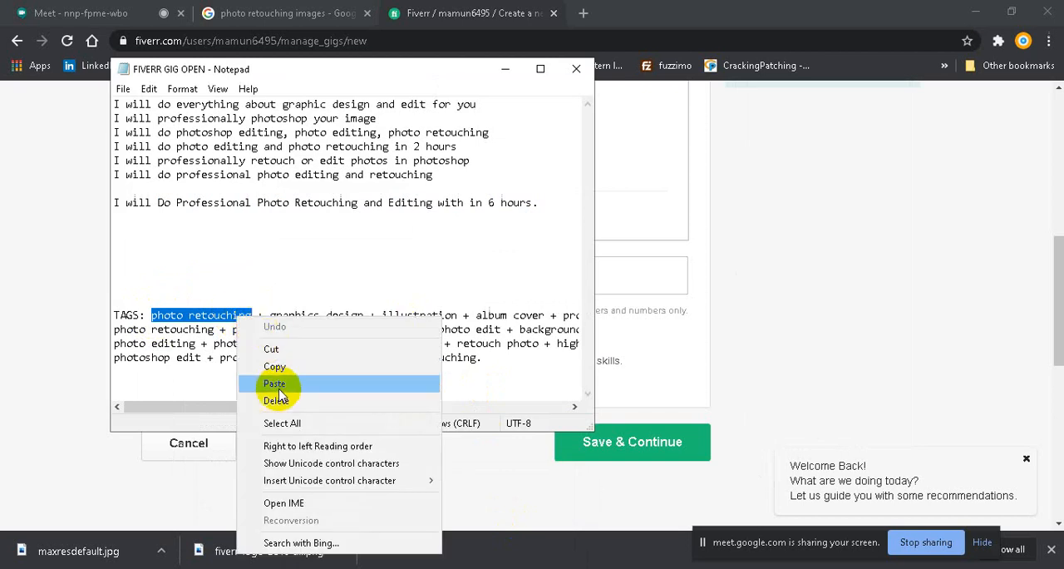
{"action": "left_click", "coordinate": [282, 366]}
Step: Return to the Fiverr gig form in Chrome and add the copied "photo retouching" as a search tag
{"action": "mouse_move", "coordinate": [364, 567]}
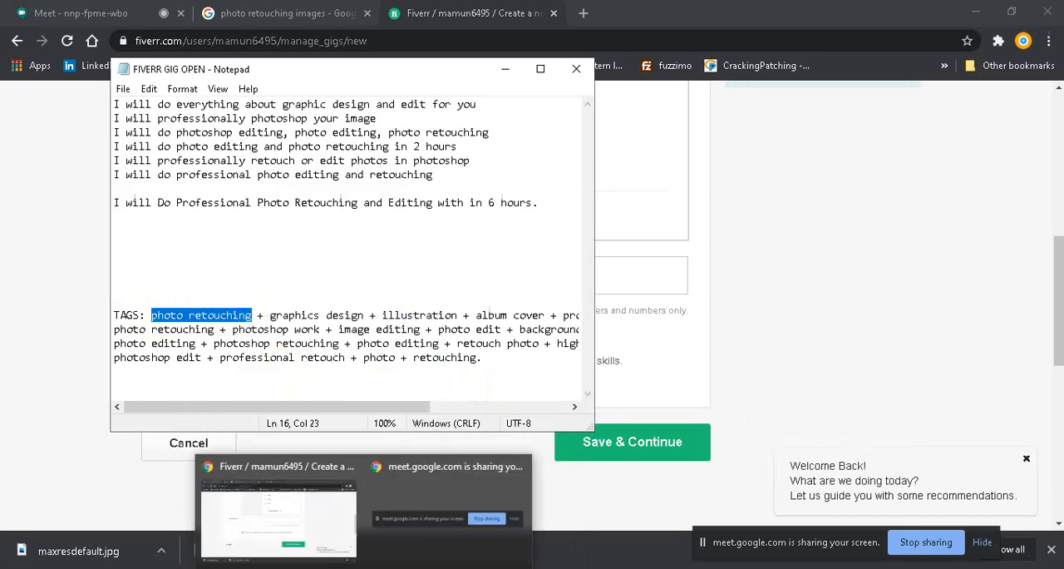
{"action": "left_click", "coordinate": [325, 542]}
{"action": "key", "text": "ctrl+v"}
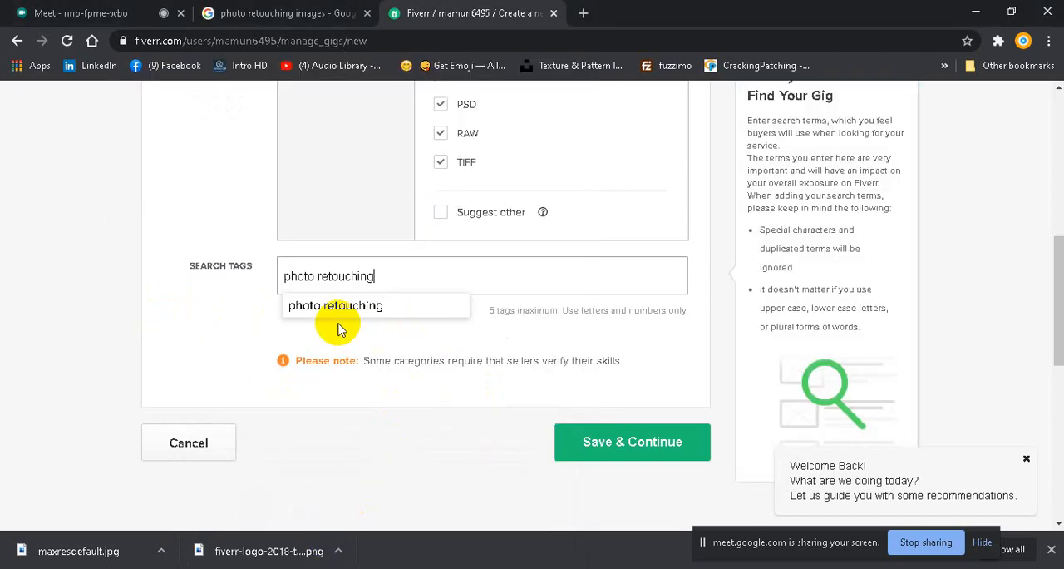
{"action": "left_click", "coordinate": [349, 312]}
Step: Copy "photo edit" from the Notepad TAGS list and add it as a search tag in the Fiverr form
{"action": "mouse_move", "coordinate": [408, 550]}
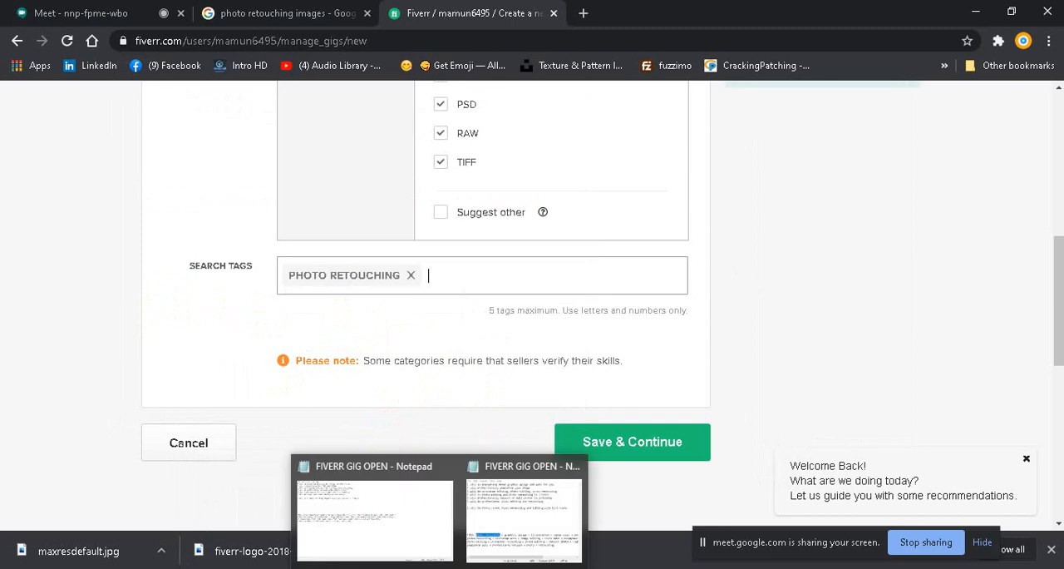
{"action": "left_click", "coordinate": [501, 524]}
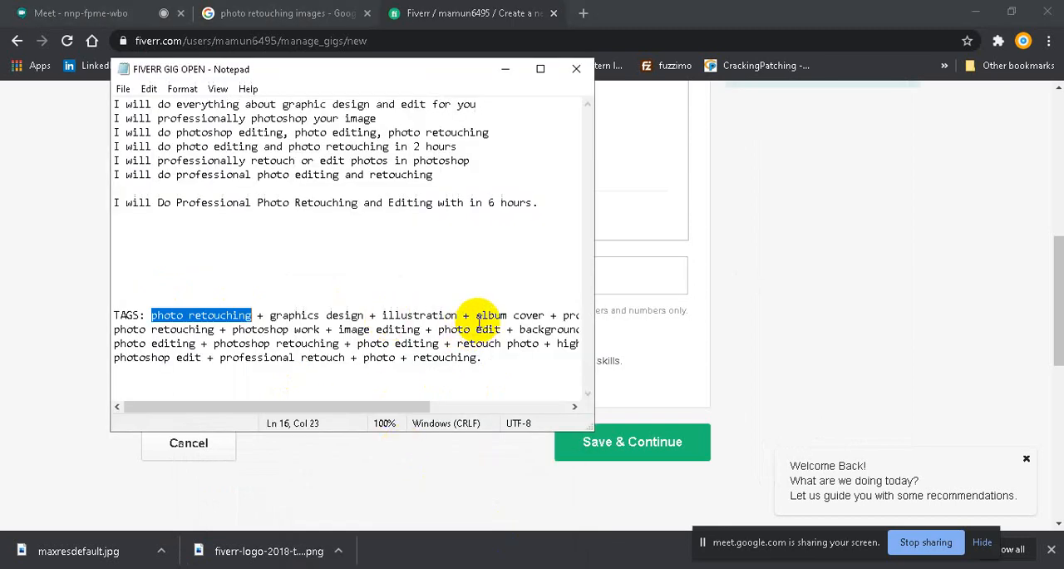
{"action": "left_click", "coordinate": [435, 330]}
{"action": "left_click_drag", "start_coordinate": [435, 330], "coordinate": [501, 330]}
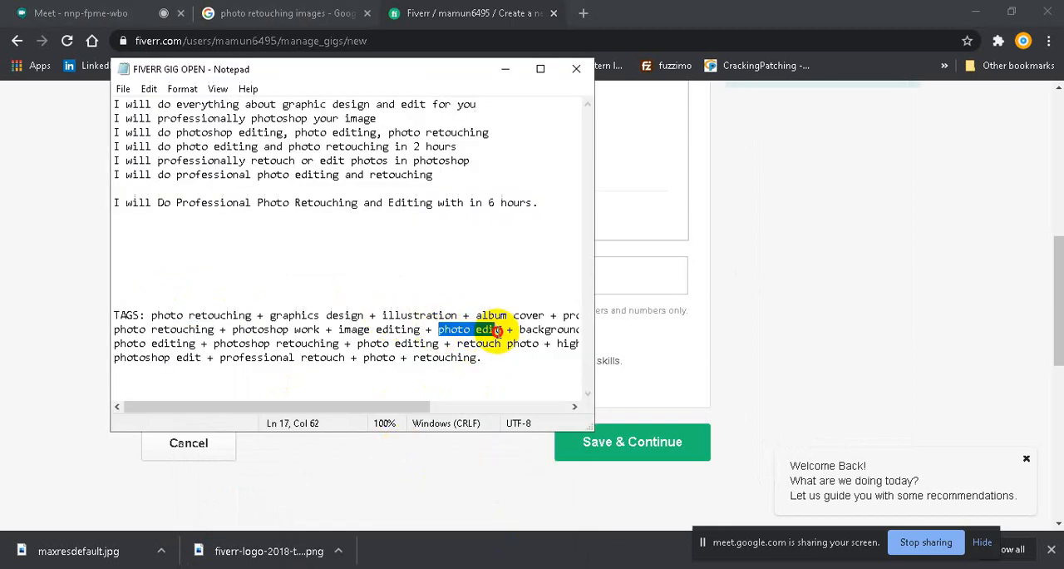
{"action": "right_click", "coordinate": [478, 330]}
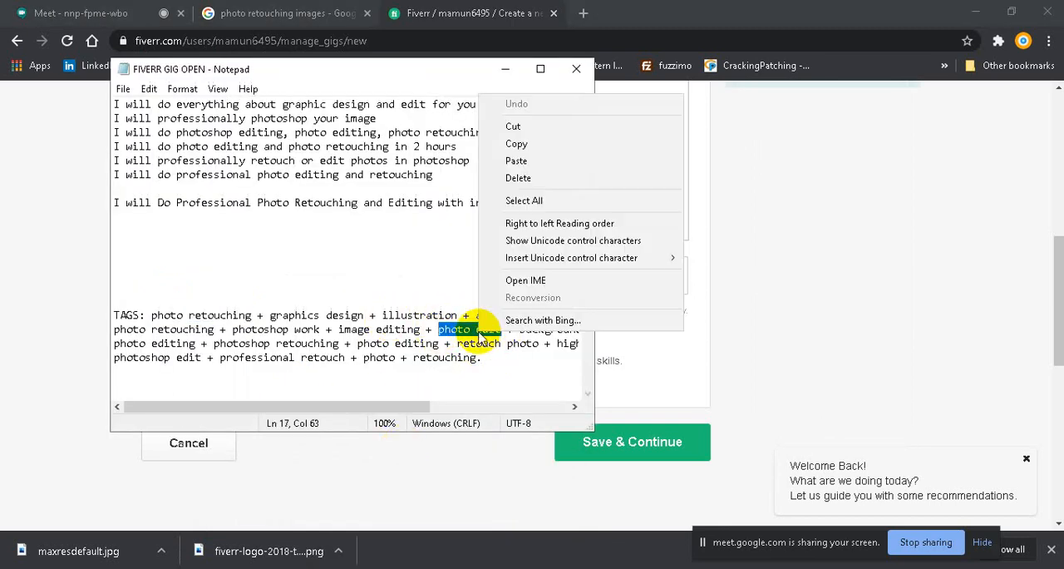
{"action": "left_click", "coordinate": [517, 143]}
{"action": "mouse_move", "coordinate": [363, 562]}
{"action": "left_click", "coordinate": [279, 511]}
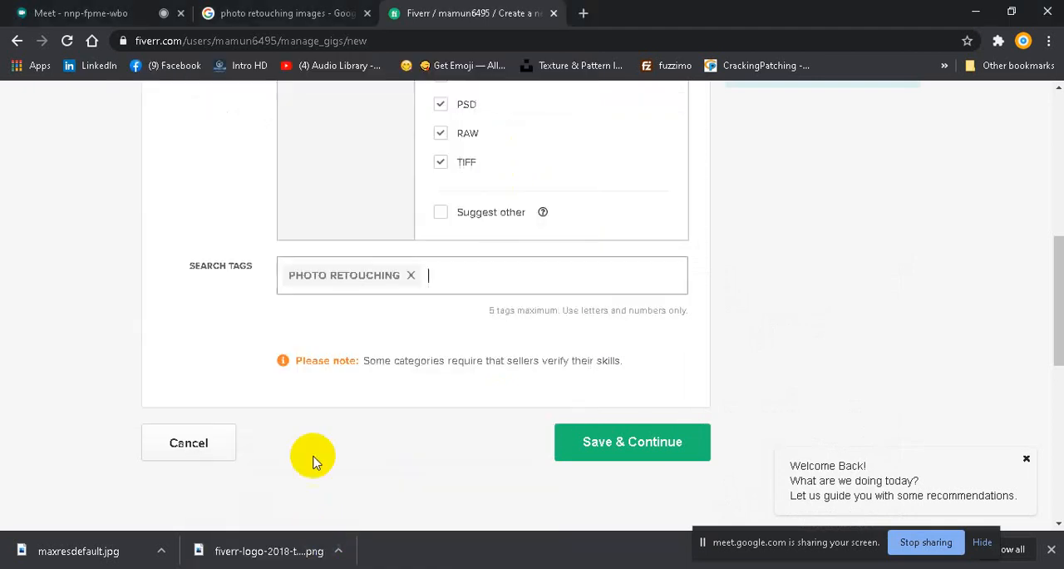
{"action": "key", "text": "ctrl+v"}
{"action": "left_click", "coordinate": [461, 305]}
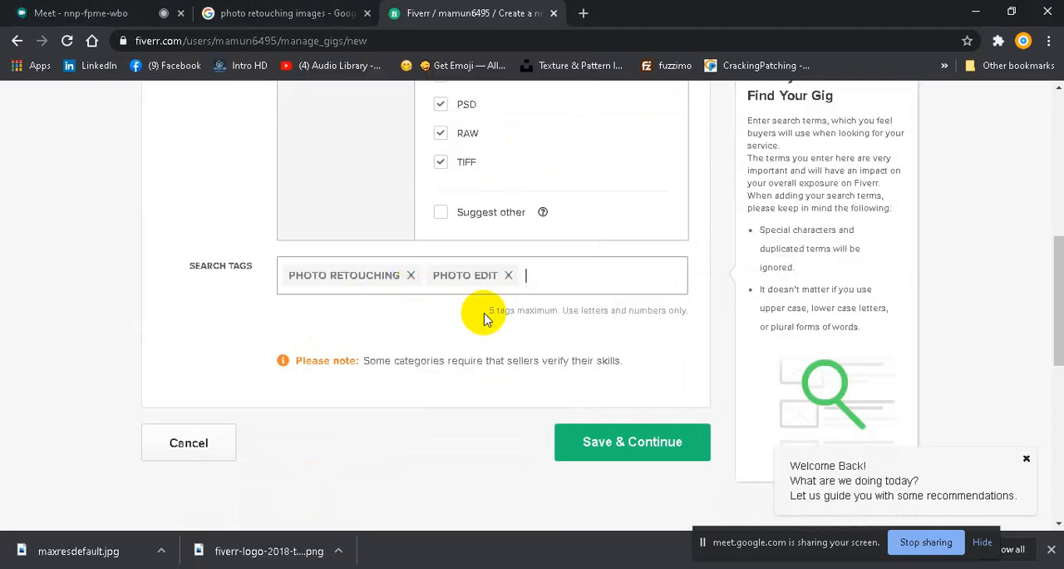
Step: Copy "professional retouch" from the Notepad TAGS list and paste it into the Fiverr form's search tags
{"action": "mouse_move", "coordinate": [439, 562]}
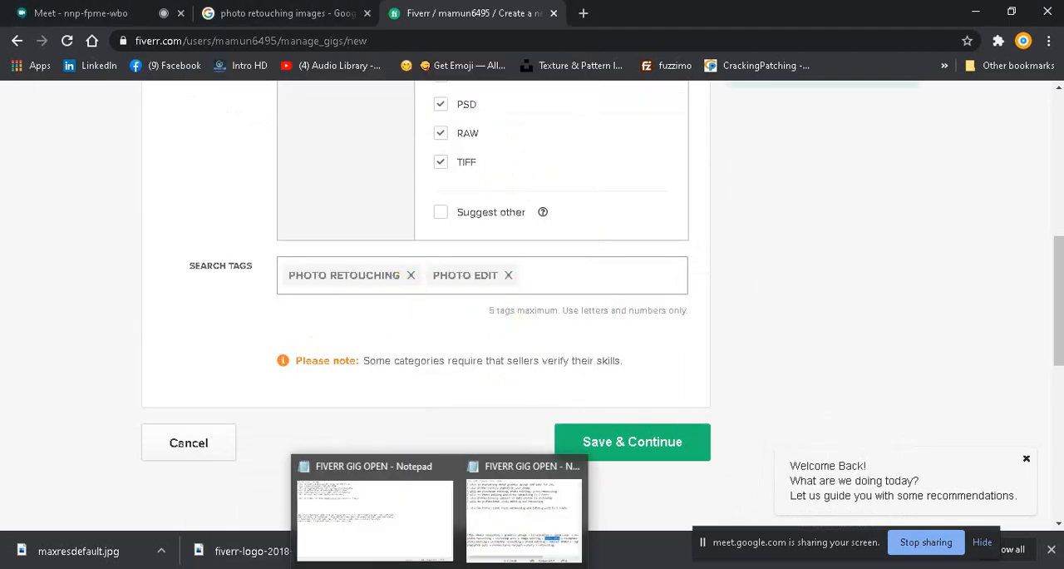
{"action": "left_click", "coordinate": [525, 517]}
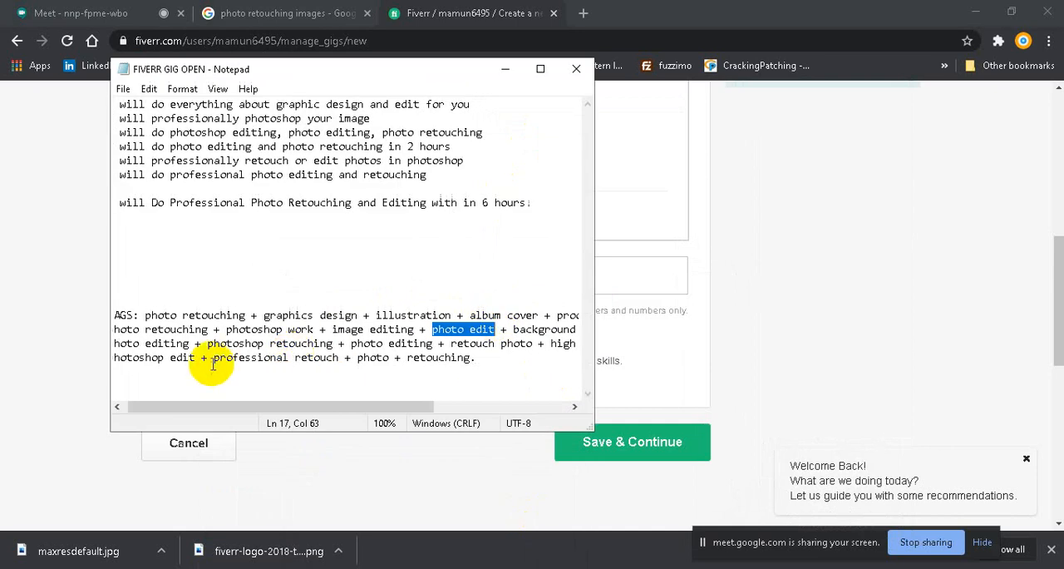
{"action": "left_click_drag", "start_coordinate": [214, 357], "coordinate": [337, 358]}
{"action": "right_click", "coordinate": [310, 364]}
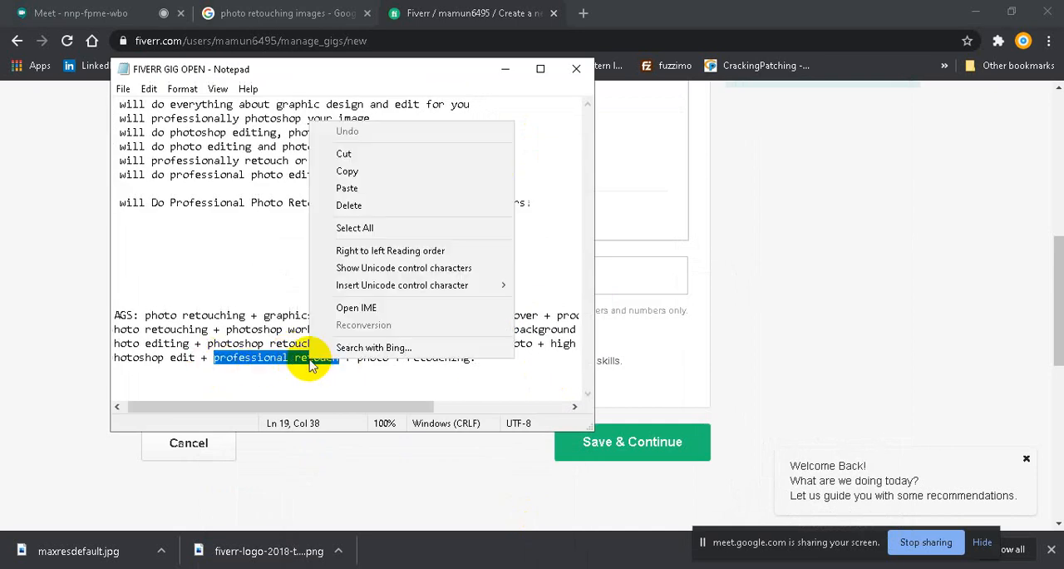
{"action": "left_click", "coordinate": [347, 170]}
{"action": "mouse_move", "coordinate": [363, 566]}
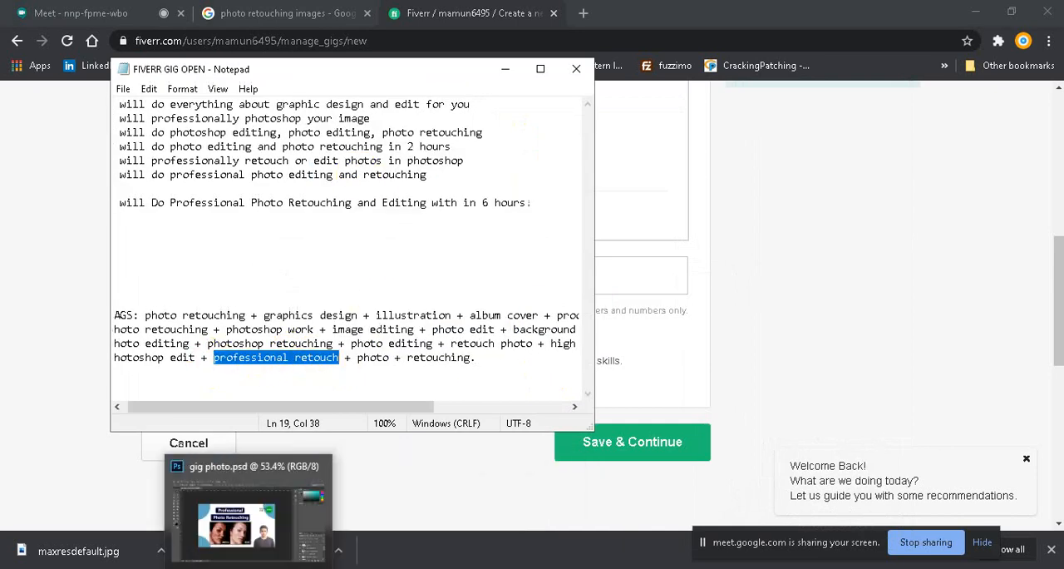
{"action": "left_click", "coordinate": [249, 567]}
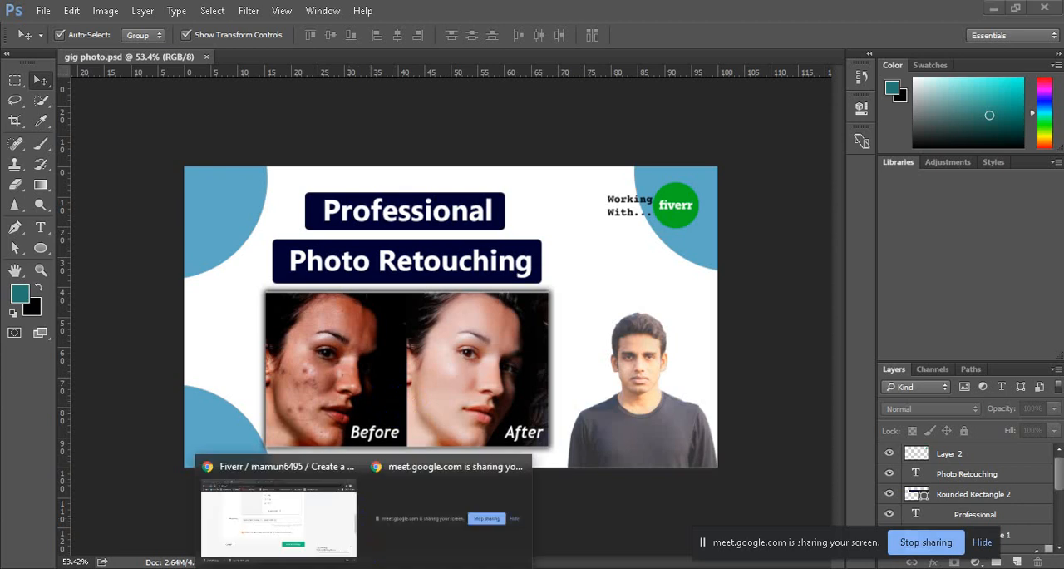
{"action": "left_click", "coordinate": [325, 495]}
{"action": "key", "text": "ctrl+v"}
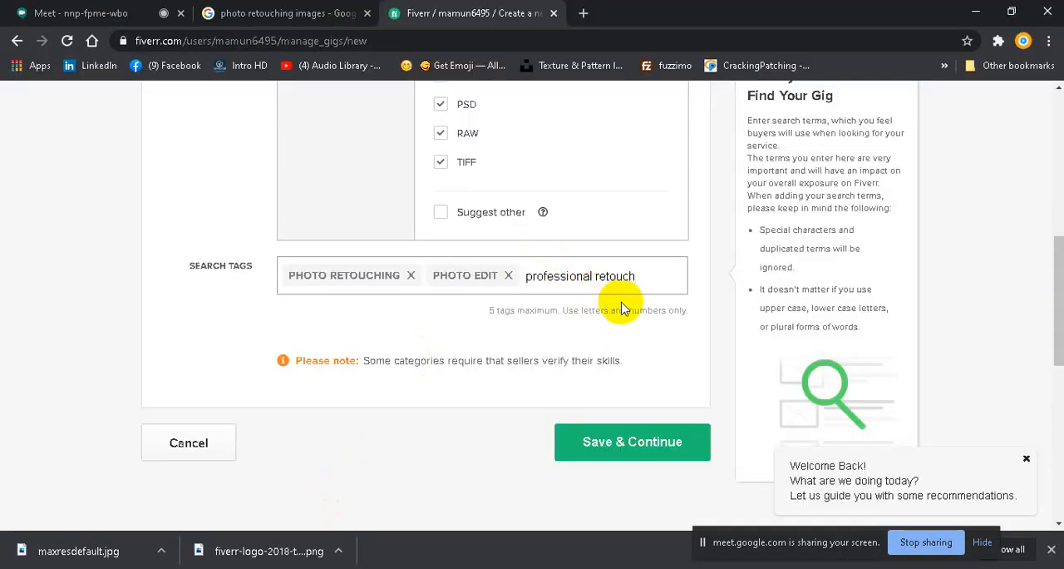
Step: Rewrite the pasted tag text as "professional" and add the matching suggestion as a search tag
{"action": "key", "text": "BackSpace"}
{"action": "key", "text": "BackSpace"}
{"action": "key", "text": "BackSpace"}
{"action": "key", "text": "BackSpace"}
{"action": "key", "text": "BackSpace"}
{"action": "key", "text": "BackSpace"}
{"action": "key", "text": "BackSpace"}
{"action": "key", "text": "BackSpace"}
{"action": "key", "text": "BackSpace"}
{"action": "key", "text": "BackSpace"}
{"action": "key", "text": "BackSpace"}
{"action": "key", "text": "BackSpace"}
{"action": "key", "text": "BackSpace"}
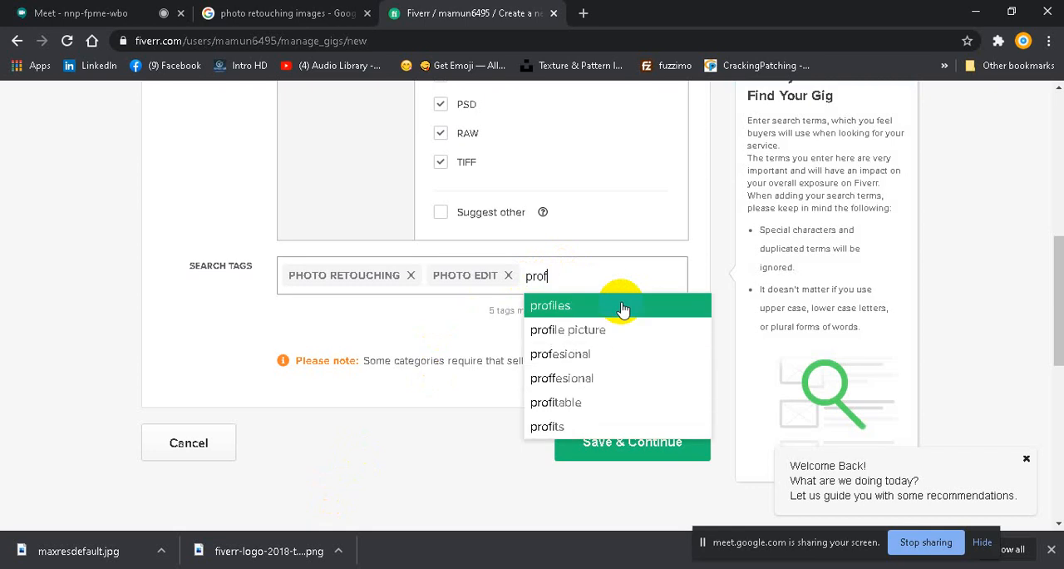
{"action": "key", "text": "BackSpace"}
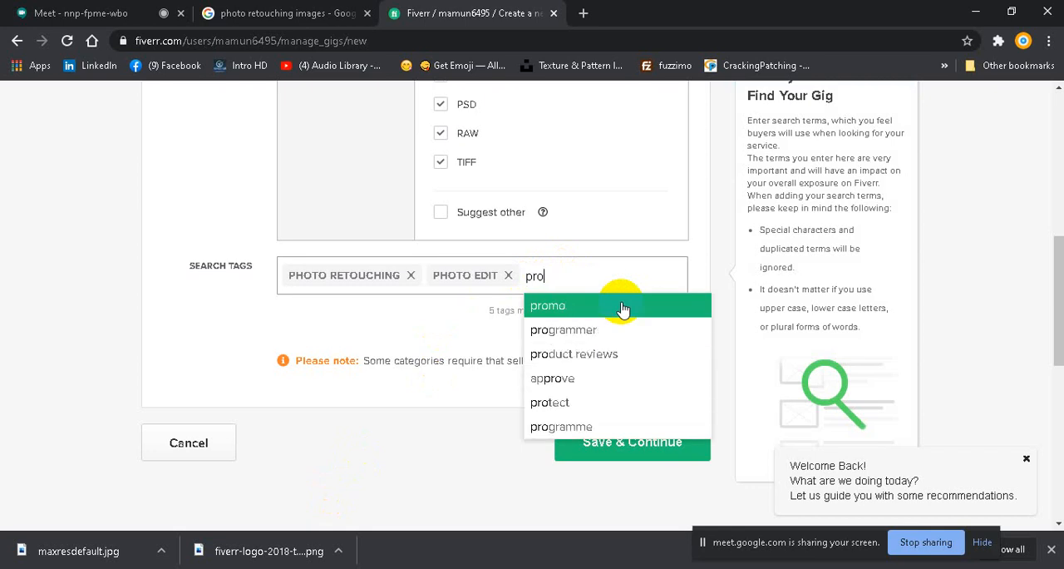
{"action": "type", "text": "fessio"}
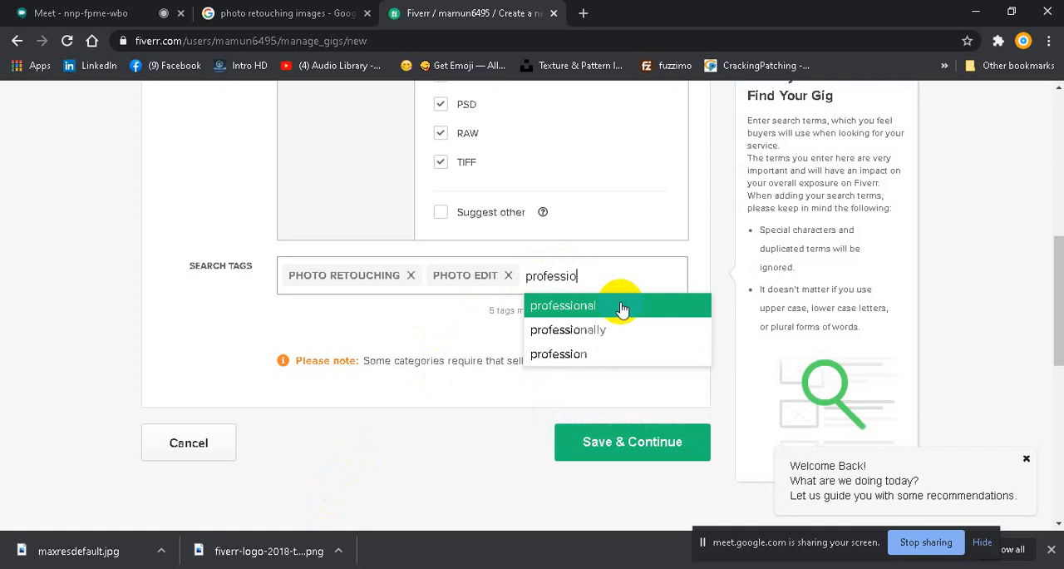
{"action": "type", "text": "nal"}
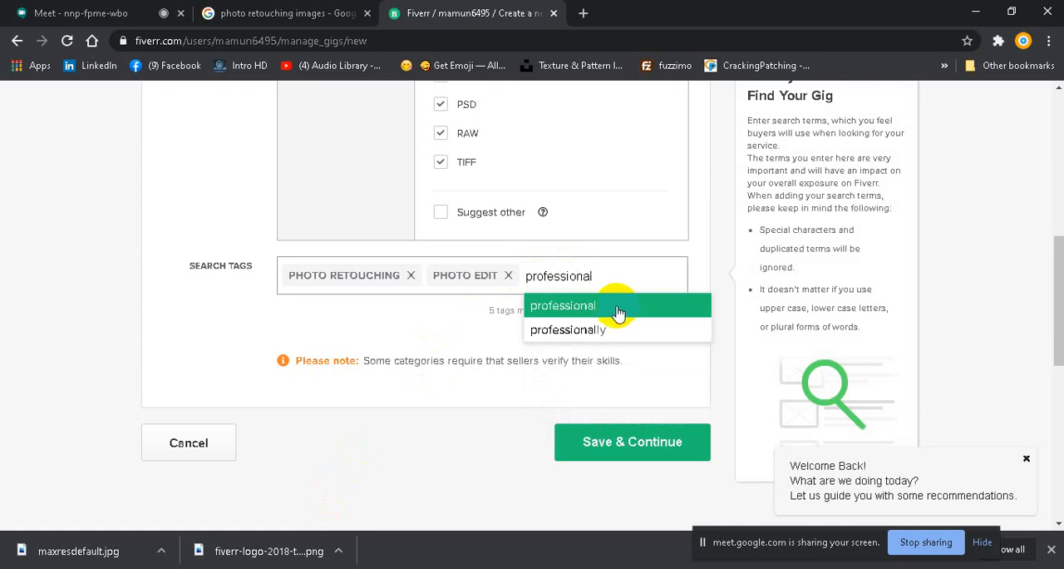
{"action": "left_click", "coordinate": [613, 308]}
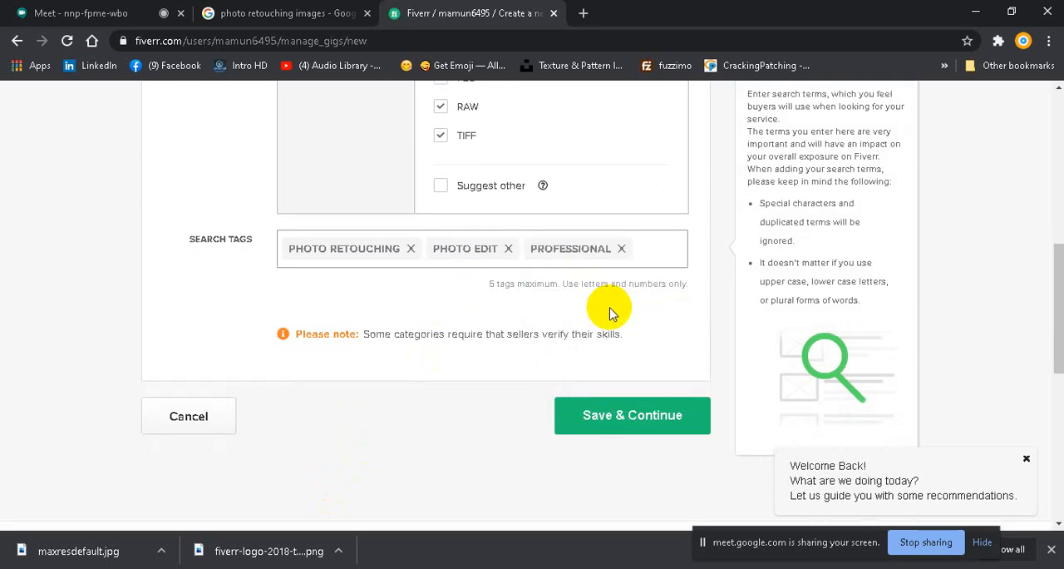
Step: Copy "image editing" from the Notepad TAGS list and add it as a search tag in the Fiverr form
{"action": "mouse_move", "coordinate": [363, 567]}
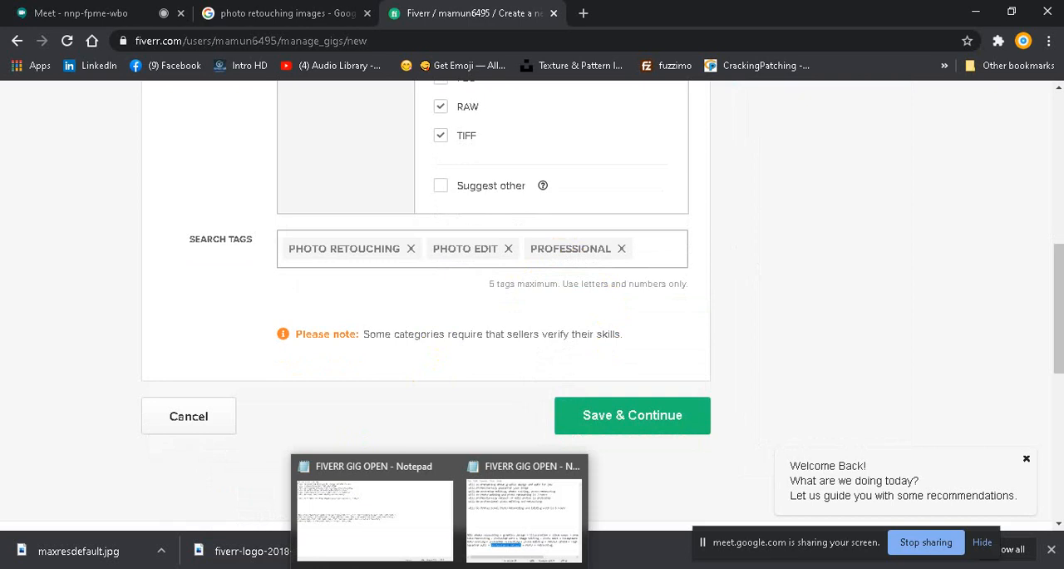
{"action": "left_click", "coordinate": [549, 500]}
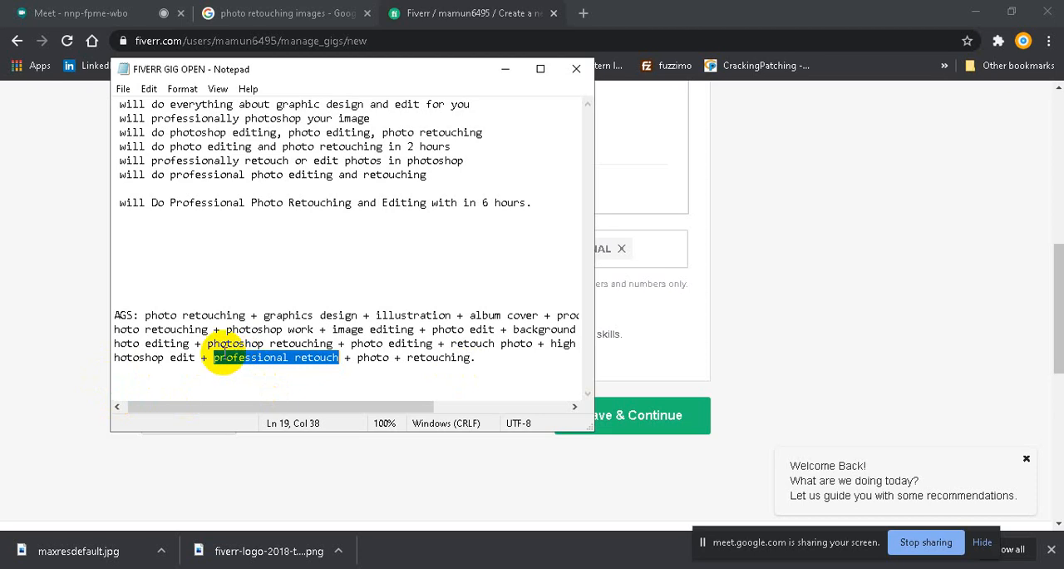
{"action": "left_click_drag", "start_coordinate": [227, 330], "coordinate": [415, 330]}
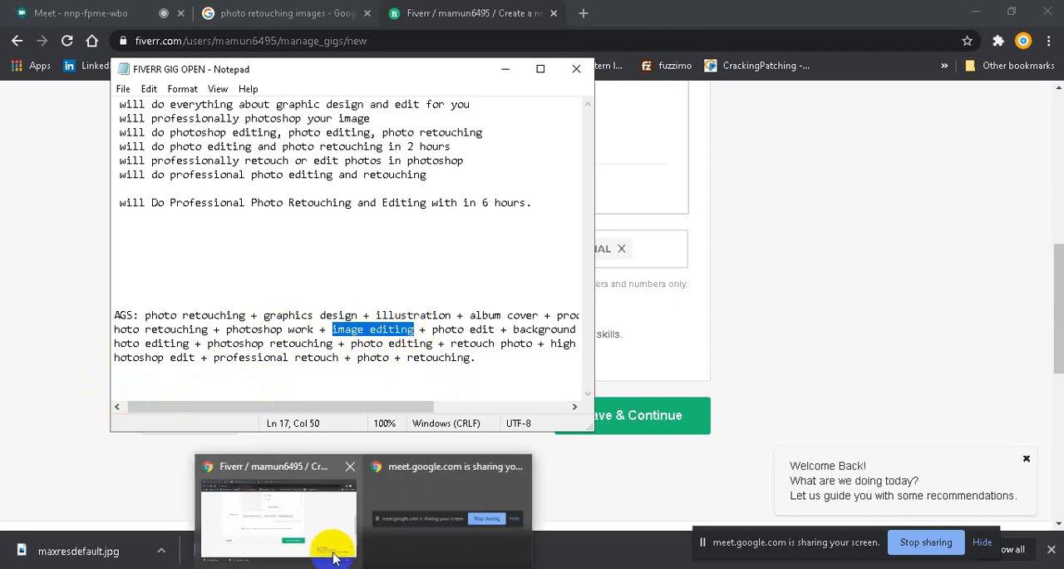
{"action": "left_click", "coordinate": [333, 532]}
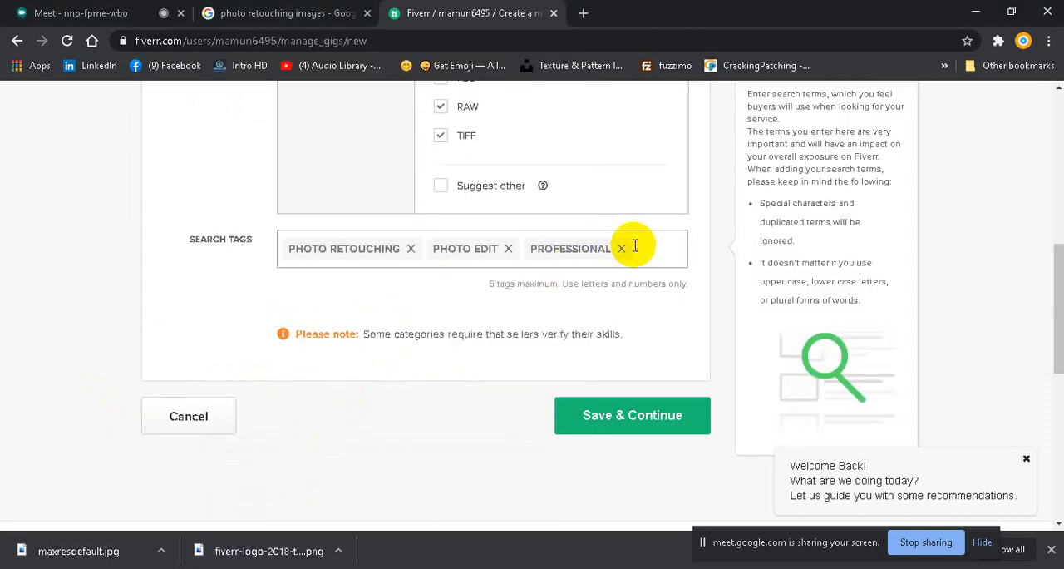
{"action": "key", "text": "ctrl+v"}
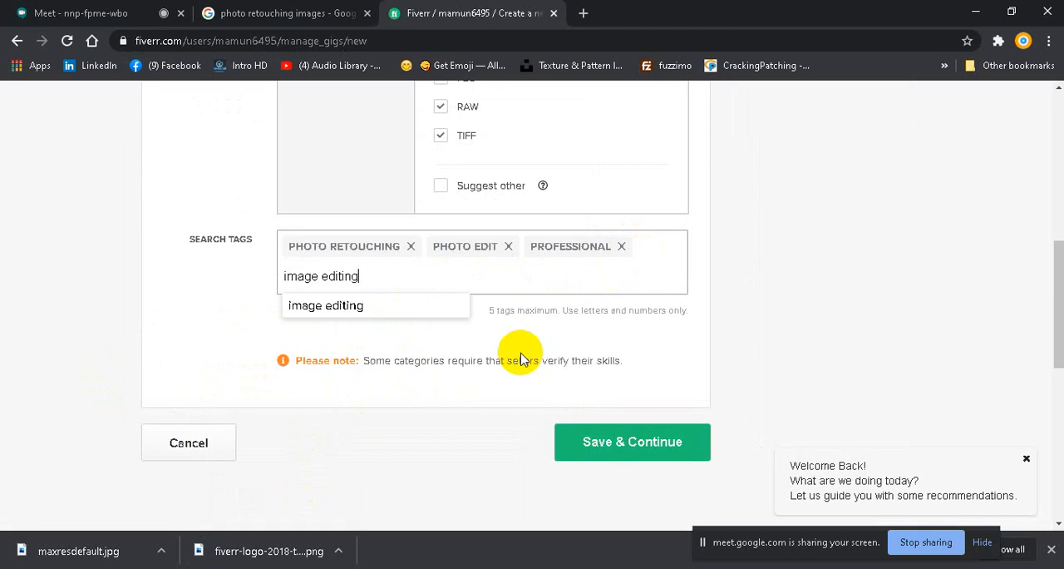
{"action": "left_click", "coordinate": [336, 308]}
Step: Copy "graphics design" from the Notepad TAGS list and add it as the fifth search tag in the Fiverr form
{"action": "mouse_move", "coordinate": [438, 568]}
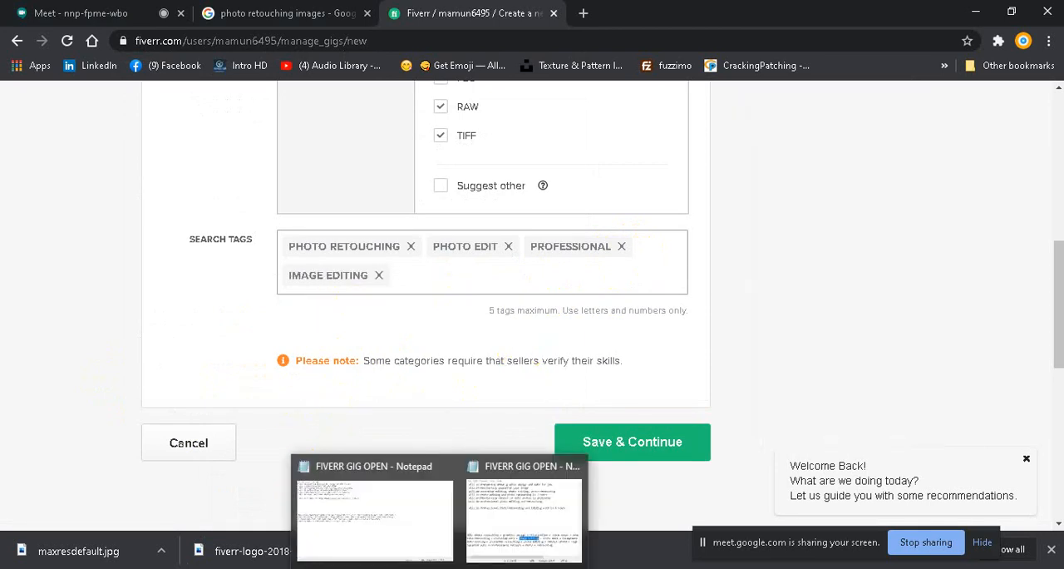
{"action": "left_click", "coordinate": [523, 511]}
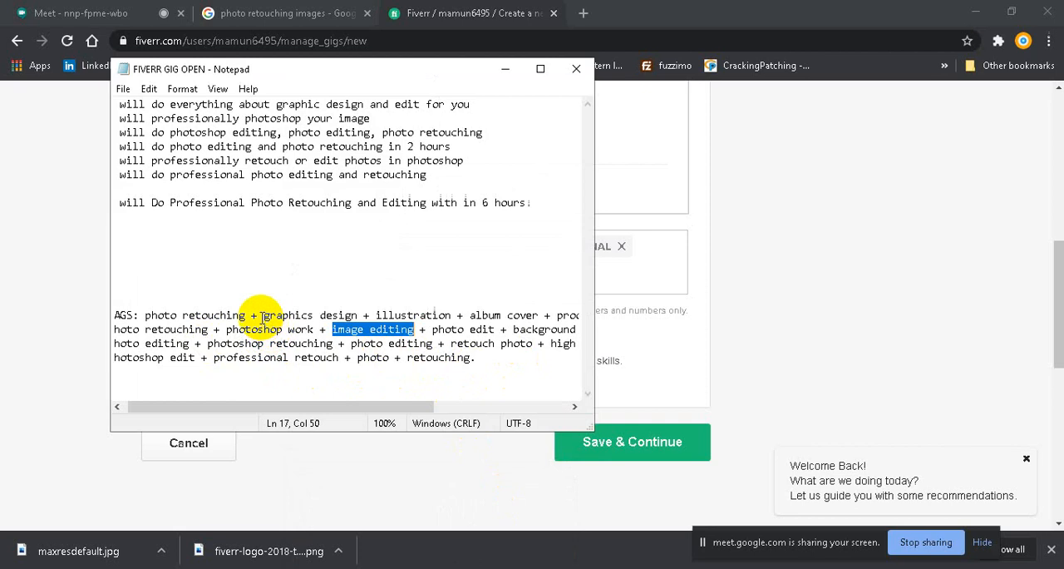
{"action": "left_click_drag", "start_coordinate": [264, 315], "coordinate": [358, 315]}
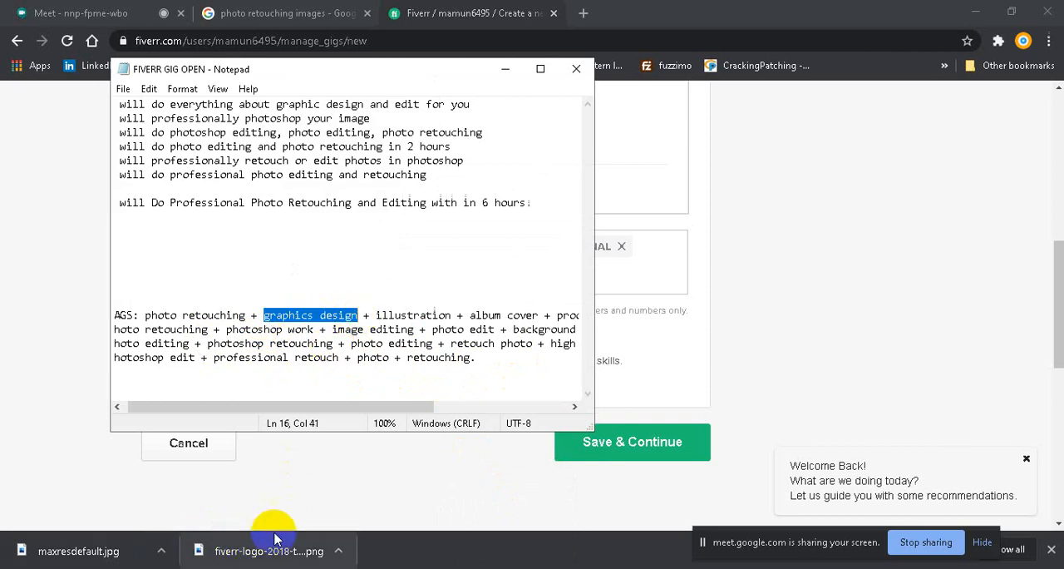
{"action": "mouse_move", "coordinate": [277, 565]}
{"action": "left_click", "coordinate": [308, 519]}
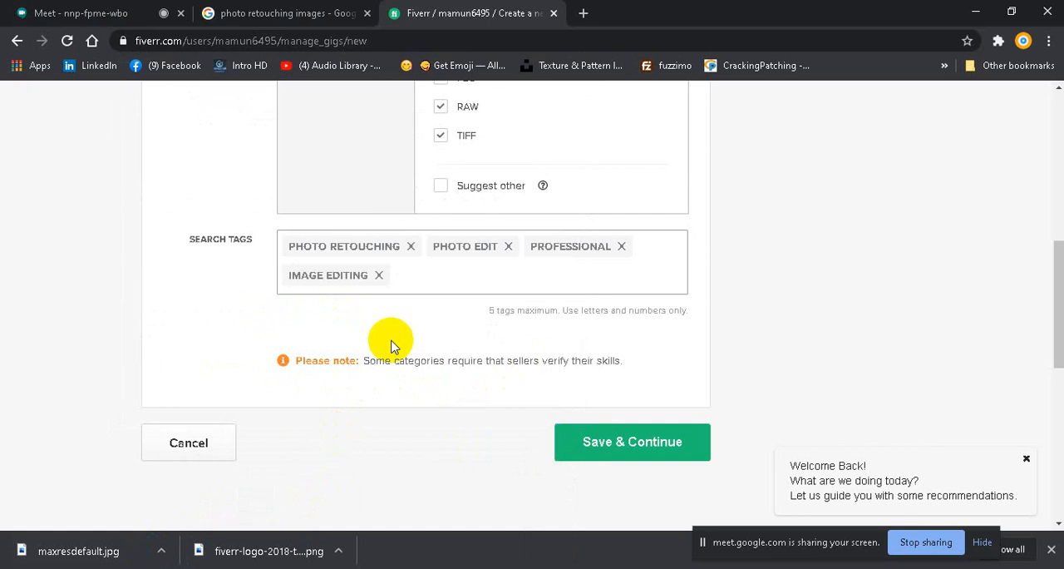
{"action": "key", "text": "ctrl+v"}
{"action": "left_click", "coordinate": [458, 305]}
Step: Review the completed Fiverr overview form, checking the full gig title and the validation note beneath it
{"action": "scroll", "coordinate": [418, 364], "scroll_direction": "up", "scroll_amount": 2}
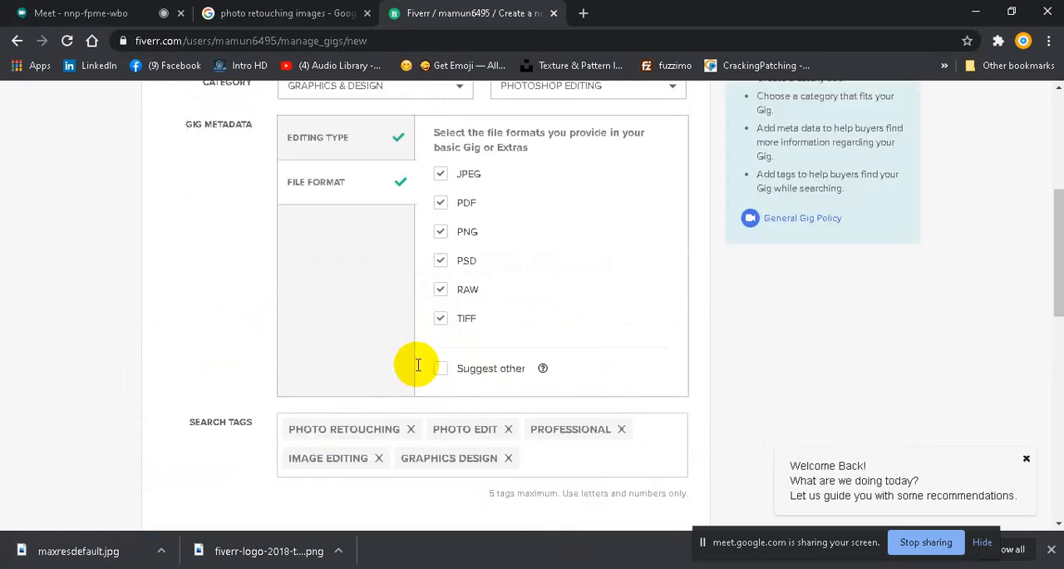
{"action": "scroll", "coordinate": [418, 364], "scroll_direction": "up", "scroll_amount": 4}
{"action": "scroll", "coordinate": [416, 358], "scroll_direction": "down", "scroll_amount": 9}
{"action": "left_click", "coordinate": [585, 274]}
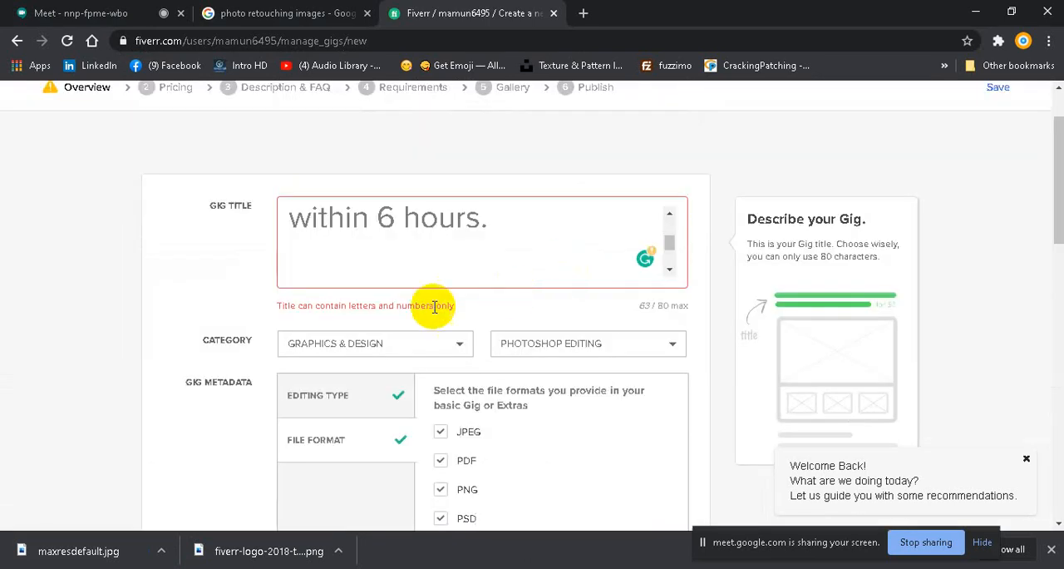
{"action": "scroll", "coordinate": [470, 318], "scroll_direction": "up", "scroll_amount": 1}
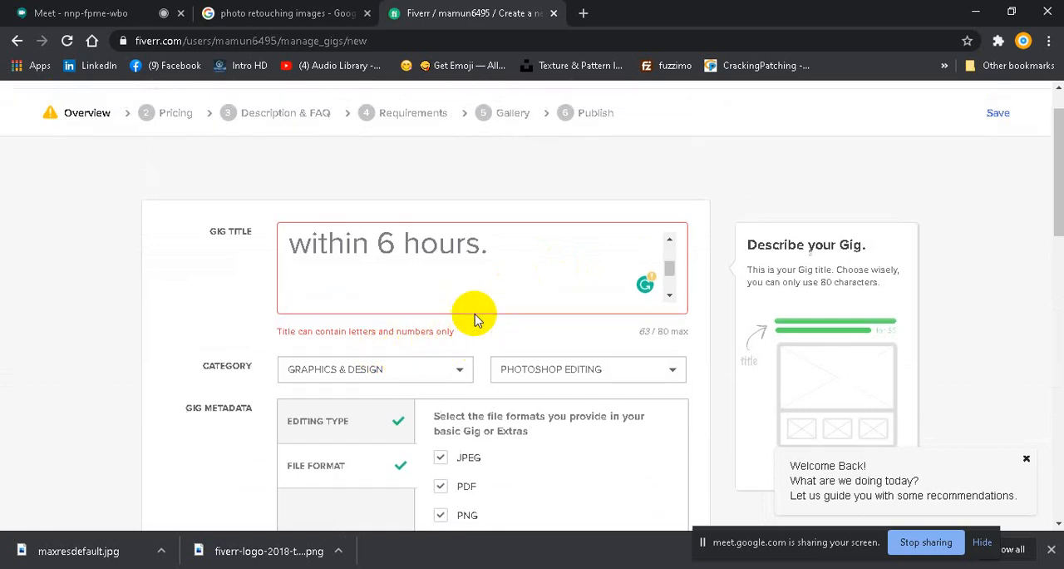
{"action": "scroll", "coordinate": [480, 310], "scroll_direction": "down", "scroll_amount": 1}
{"action": "scroll", "coordinate": [512, 303], "scroll_direction": "up", "scroll_amount": 1}
{"action": "scroll", "coordinate": [510, 302], "scroll_direction": "down", "scroll_amount": 1}
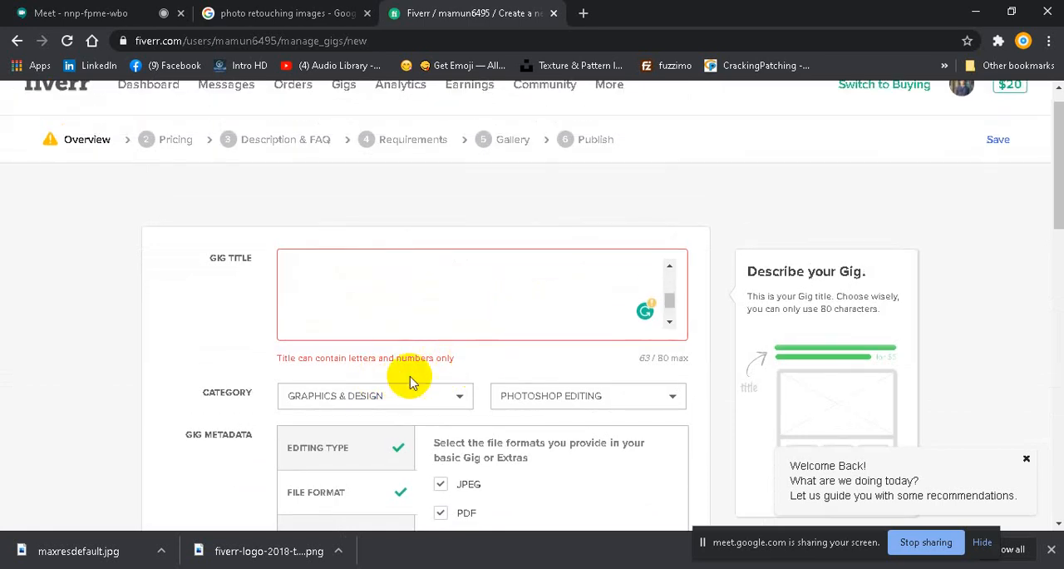
{"action": "scroll", "coordinate": [560, 385], "scroll_direction": "down", "scroll_amount": 3}
{"action": "scroll", "coordinate": [561, 383], "scroll_direction": "down", "scroll_amount": 3}
{"action": "scroll", "coordinate": [560, 374], "scroll_direction": "up", "scroll_amount": 6}
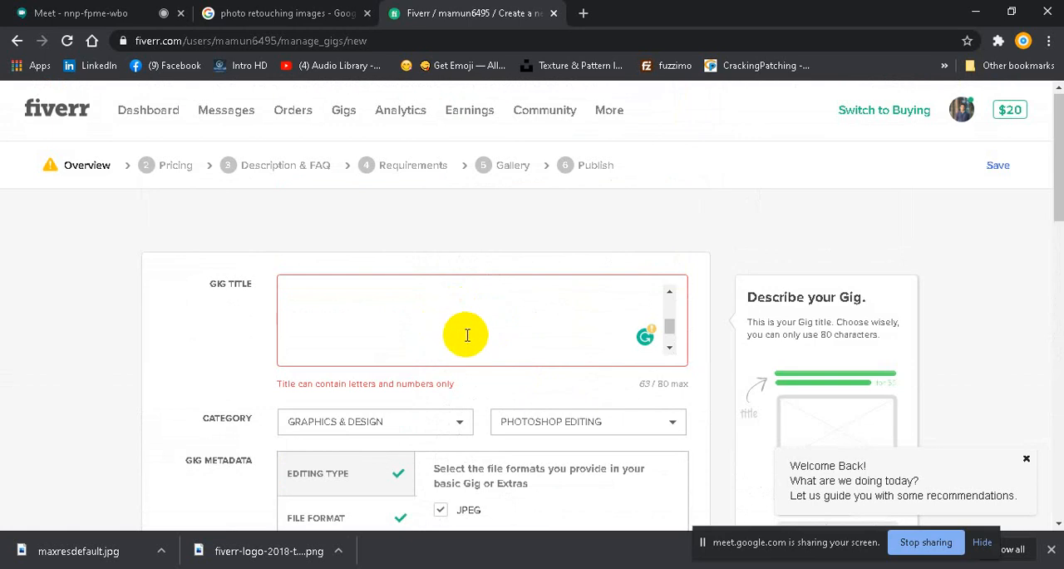
{"action": "scroll", "coordinate": [466, 336], "scroll_direction": "up", "scroll_amount": 1}
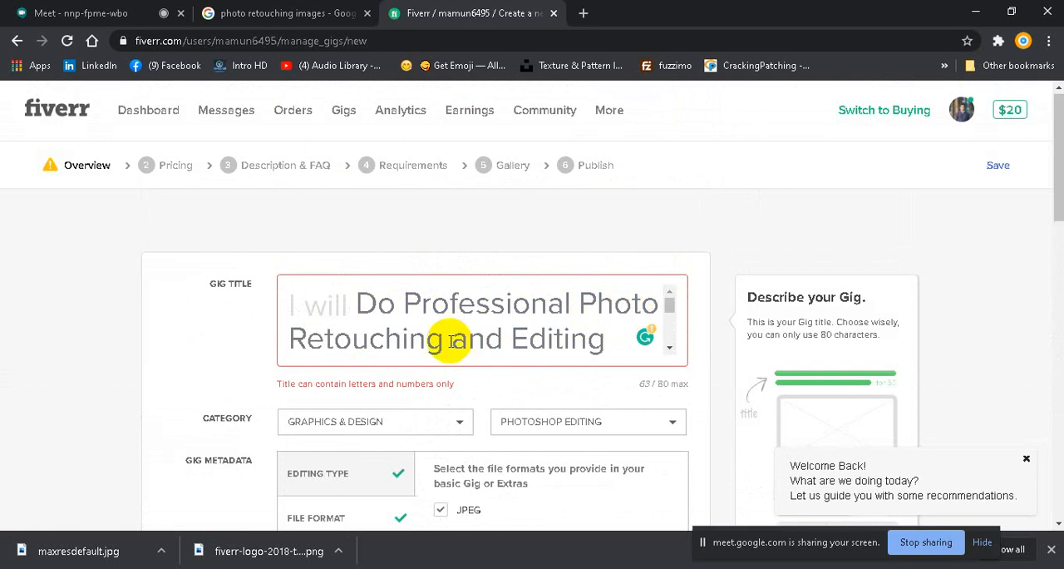
{"action": "scroll", "coordinate": [529, 327], "scroll_direction": "down", "scroll_amount": 1}
{"action": "scroll", "coordinate": [432, 331], "scroll_direction": "down", "scroll_amount": 1}
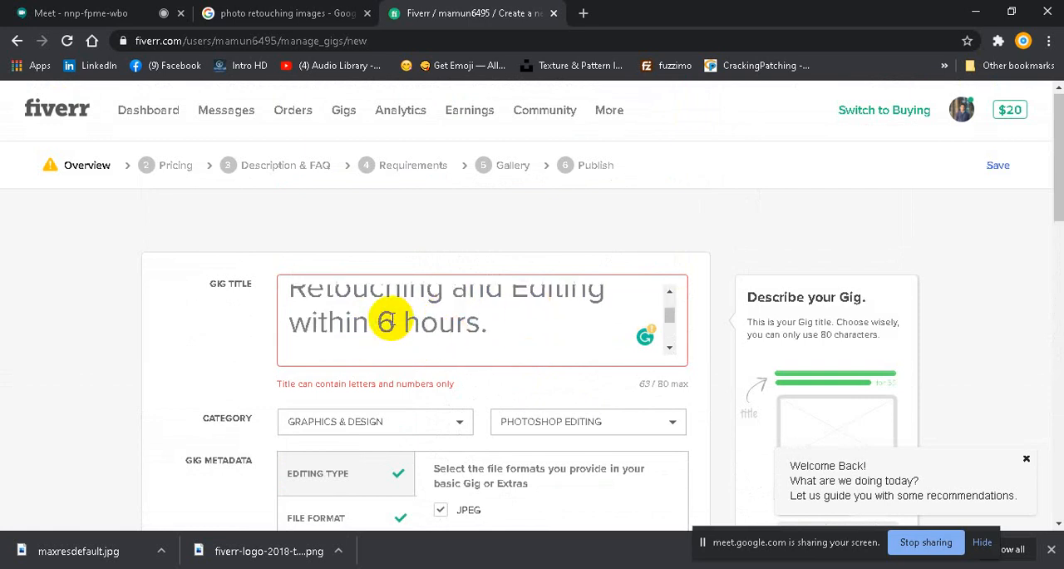
{"action": "scroll", "coordinate": [416, 314], "scroll_direction": "up", "scroll_amount": 1}
{"action": "scroll", "coordinate": [392, 317], "scroll_direction": "up", "scroll_amount": 1}
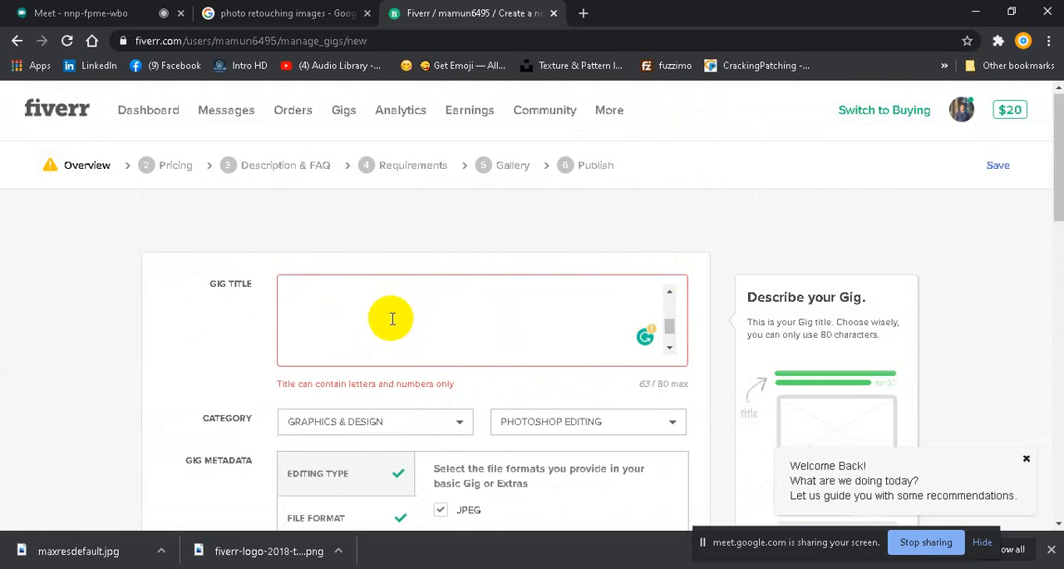
{"action": "scroll", "coordinate": [393, 317], "scroll_direction": "down", "scroll_amount": 2}
{"action": "scroll", "coordinate": [393, 318], "scroll_direction": "up", "scroll_amount": 1}
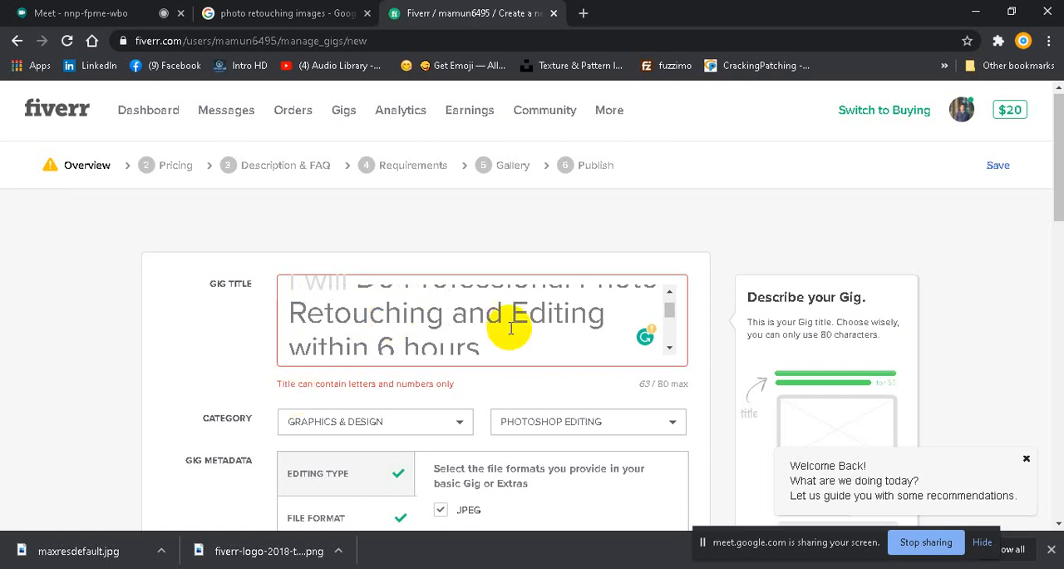
Step: Remove the period at the end of the gig title so it ends in "within 6 hours", and save the overview to continue
{"action": "type", "text": "."}
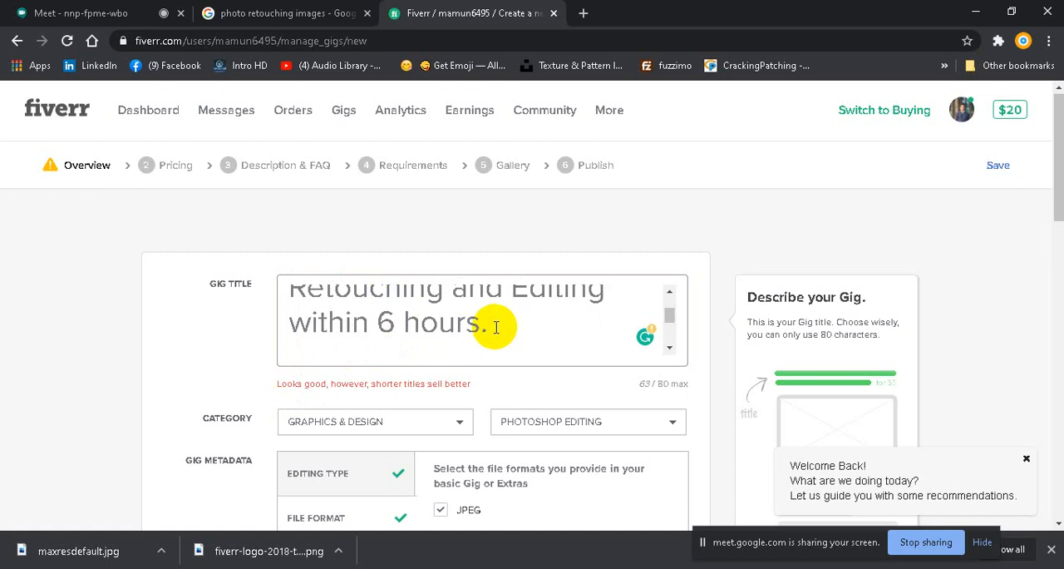
{"action": "key", "text": "BackSpace"}
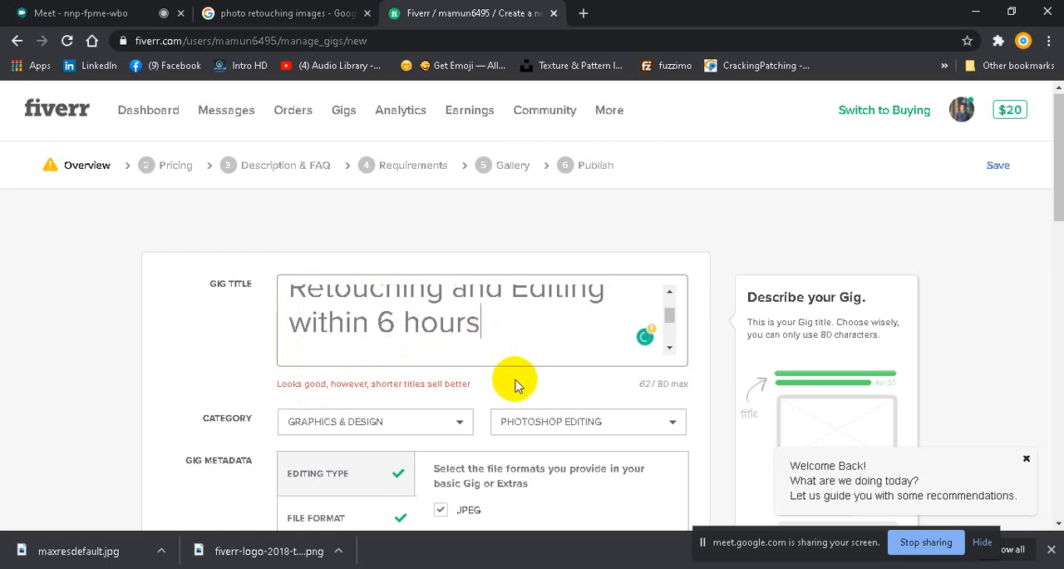
{"action": "scroll", "coordinate": [513, 384], "scroll_direction": "down", "scroll_amount": 8}
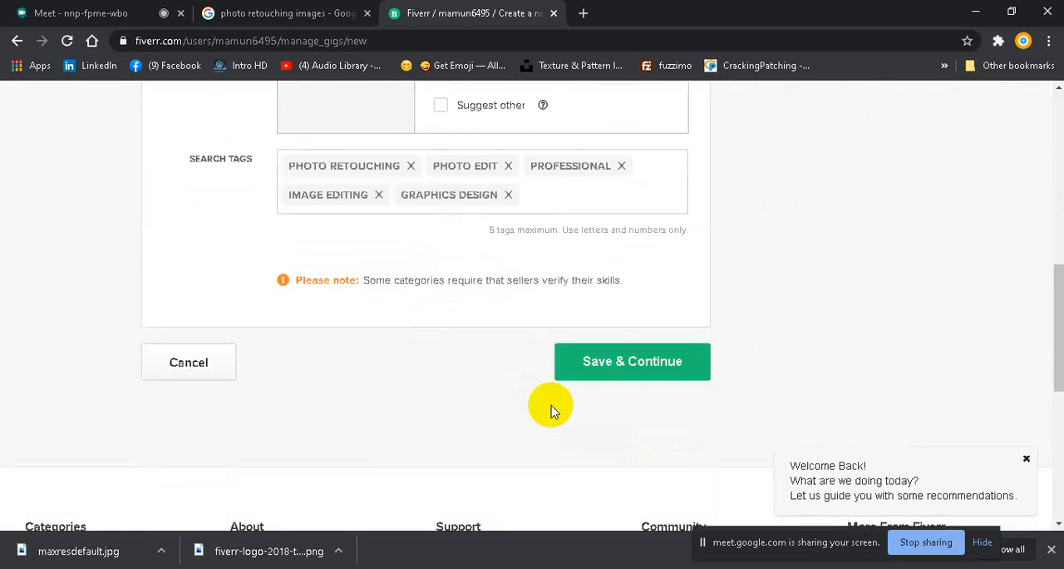
{"action": "left_click", "coordinate": [636, 381]}
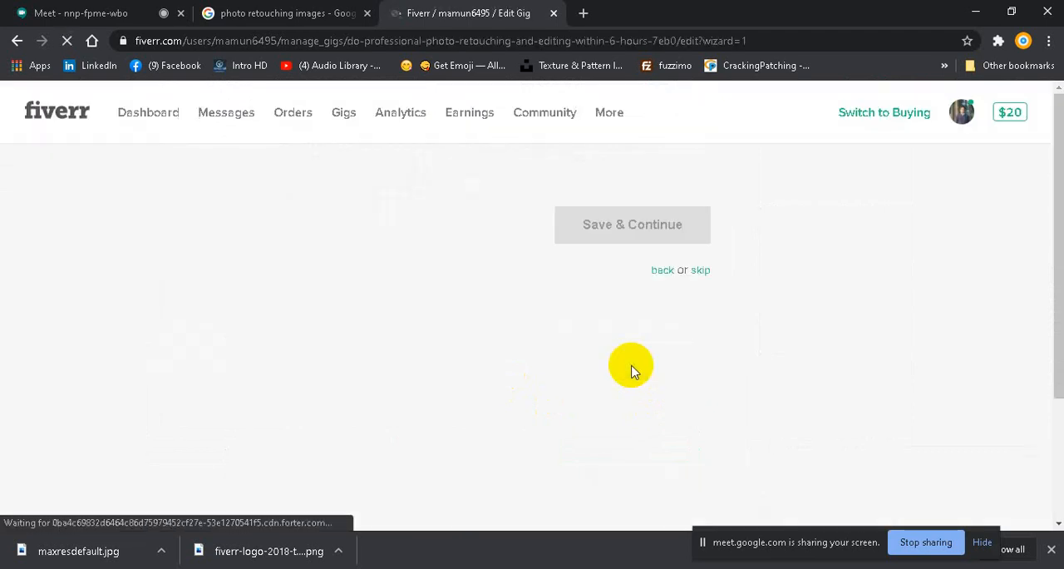
Step: Name the three gig packages "basic", "standard" and "Premium"
{"action": "scroll", "coordinate": [528, 326], "scroll_direction": "down", "scroll_amount": 5}
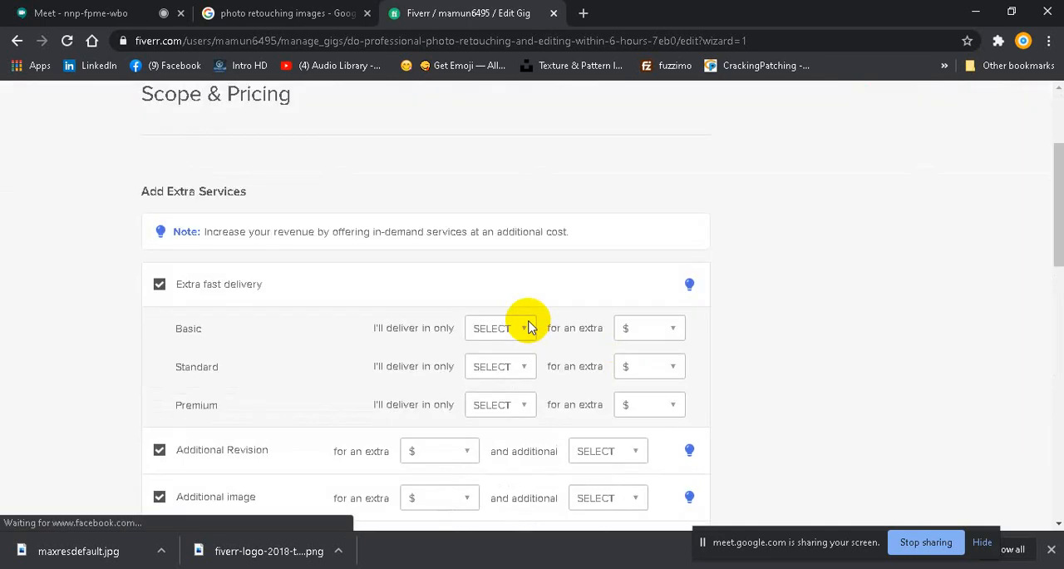
{"action": "scroll", "coordinate": [528, 327], "scroll_direction": "up", "scroll_amount": 3}
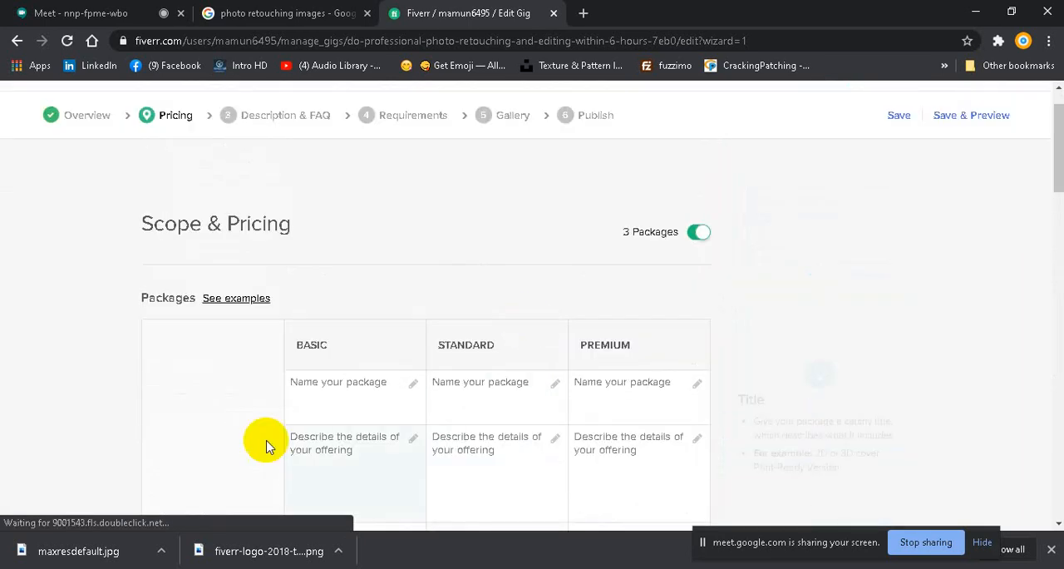
{"action": "left_click", "coordinate": [352, 392]}
{"action": "type", "text": "ba"}
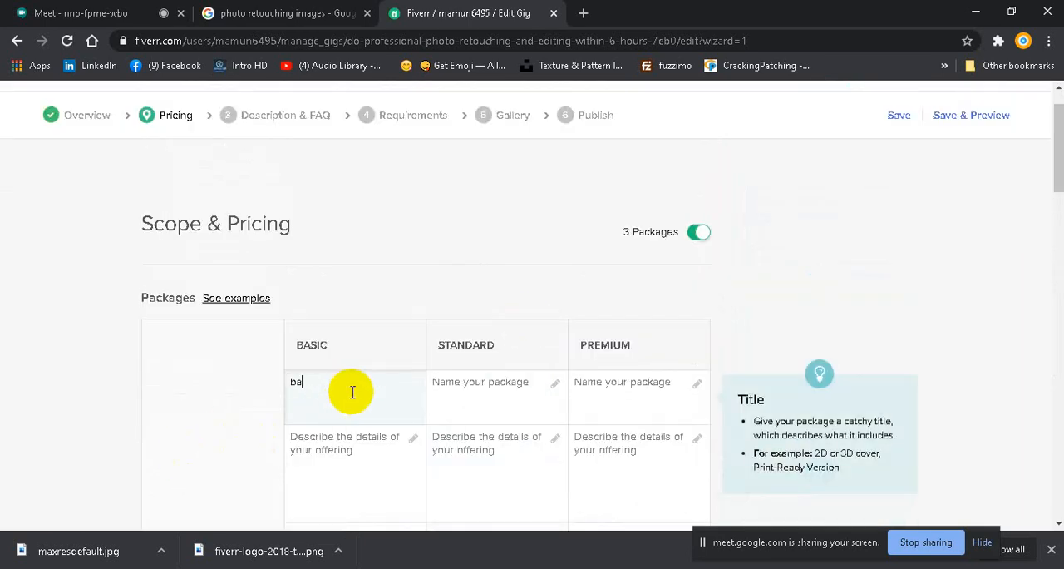
{"action": "type", "text": "sic"}
{"action": "left_click", "coordinate": [443, 379]}
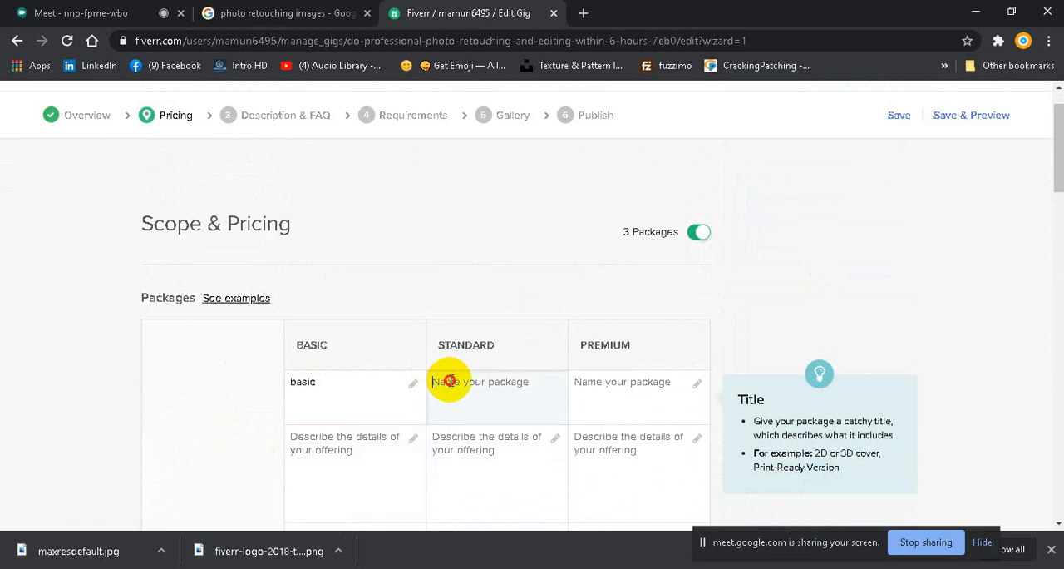
{"action": "type", "text": "standard"}
{"action": "left_click", "coordinate": [623, 381]}
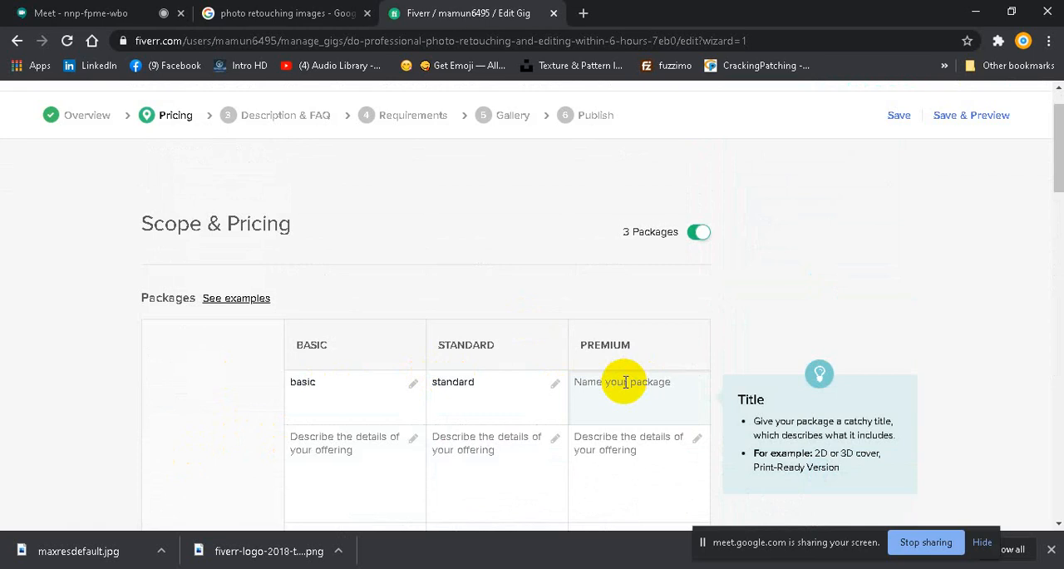
{"action": "type", "text": "Premium"}
Step: Describe the Basic package as "1 image, Fast delivery, 3 Revision,"
{"action": "scroll", "coordinate": [624, 380], "scroll_direction": "down", "scroll_amount": 1}
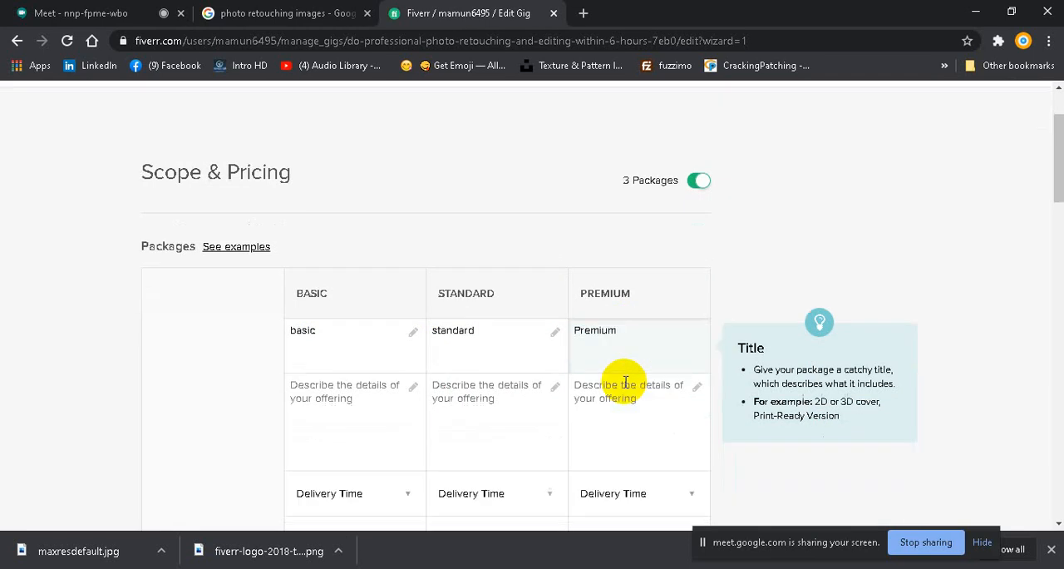
{"action": "left_click", "coordinate": [339, 368]}
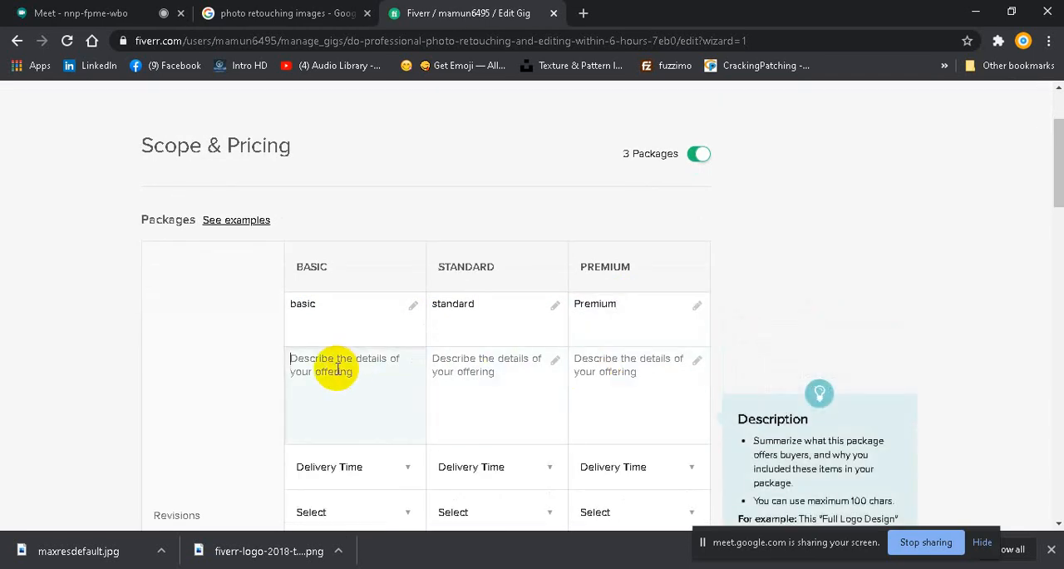
{"action": "type", "text": "1 image,"}
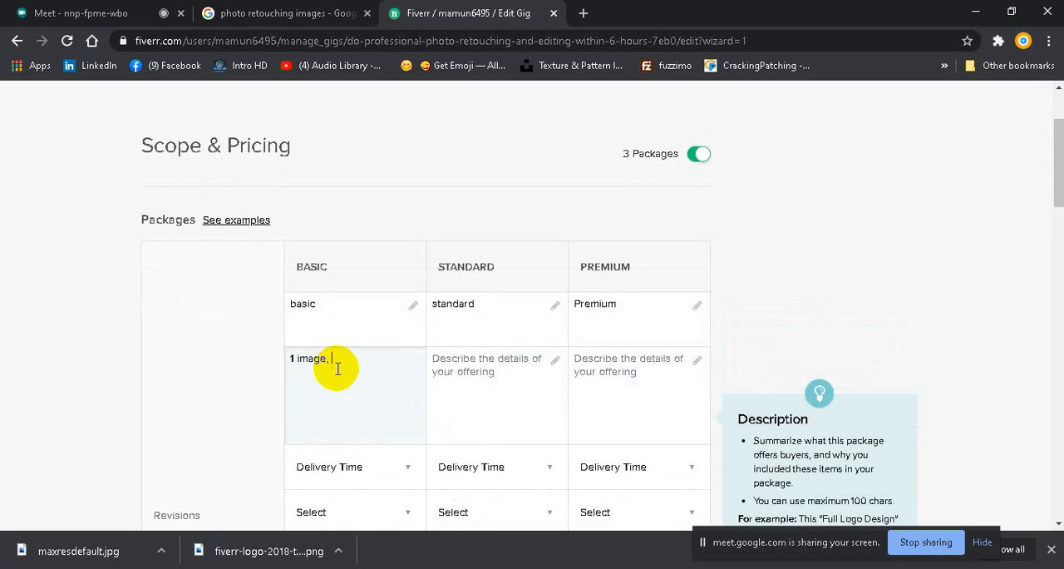
{"action": "type", "text": " Fast delivery, 3 Revision,"}
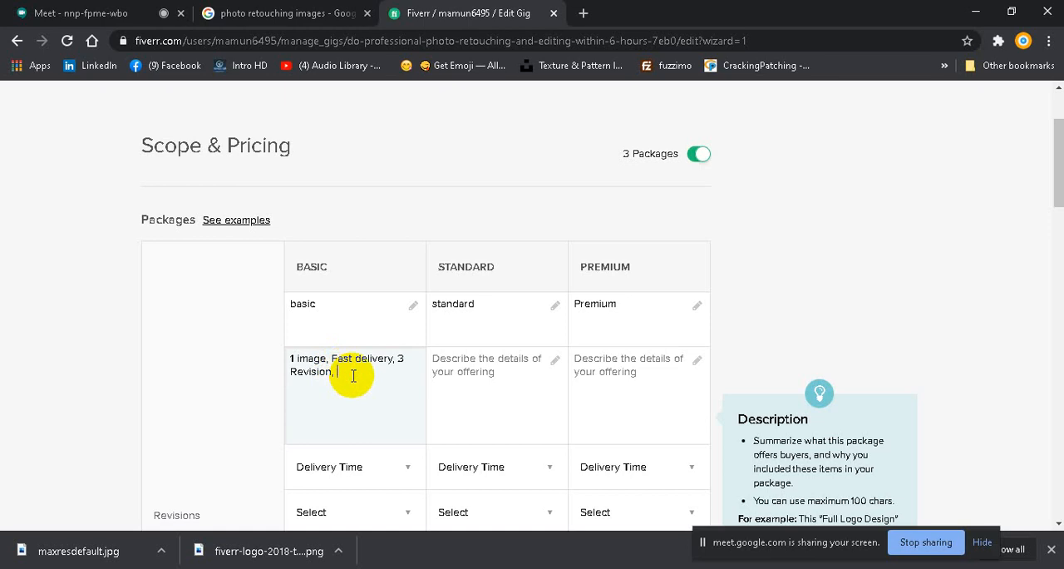
Step: Copy the Basic package description into the Standard and Premium package descriptions
{"action": "left_click_drag", "start_coordinate": [353, 376], "coordinate": [290, 354]}
{"action": "right_click", "coordinate": [290, 359]}
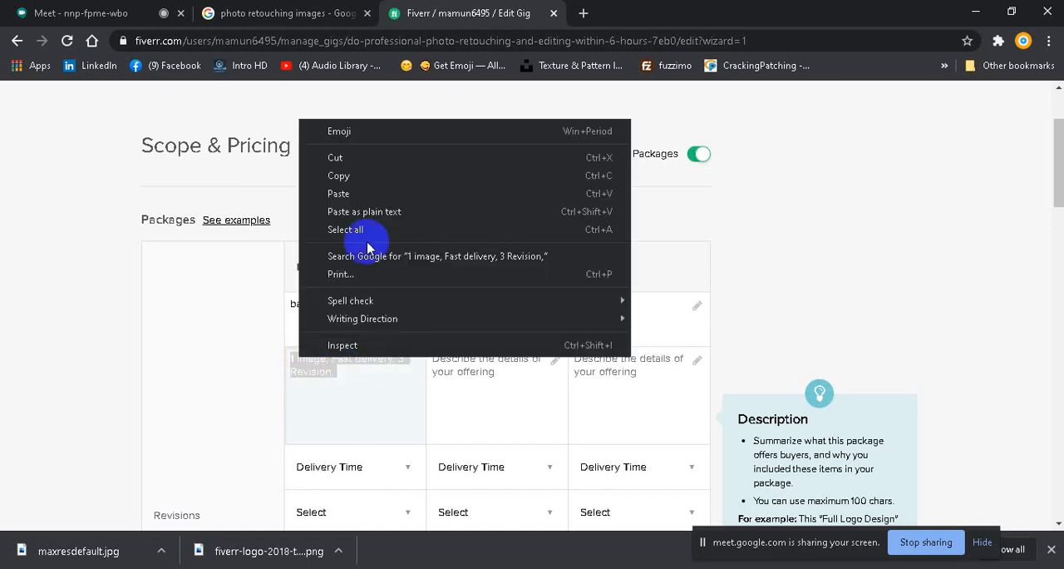
{"action": "left_click", "coordinate": [338, 176]}
{"action": "left_click", "coordinate": [435, 357]}
{"action": "right_click", "coordinate": [448, 359]}
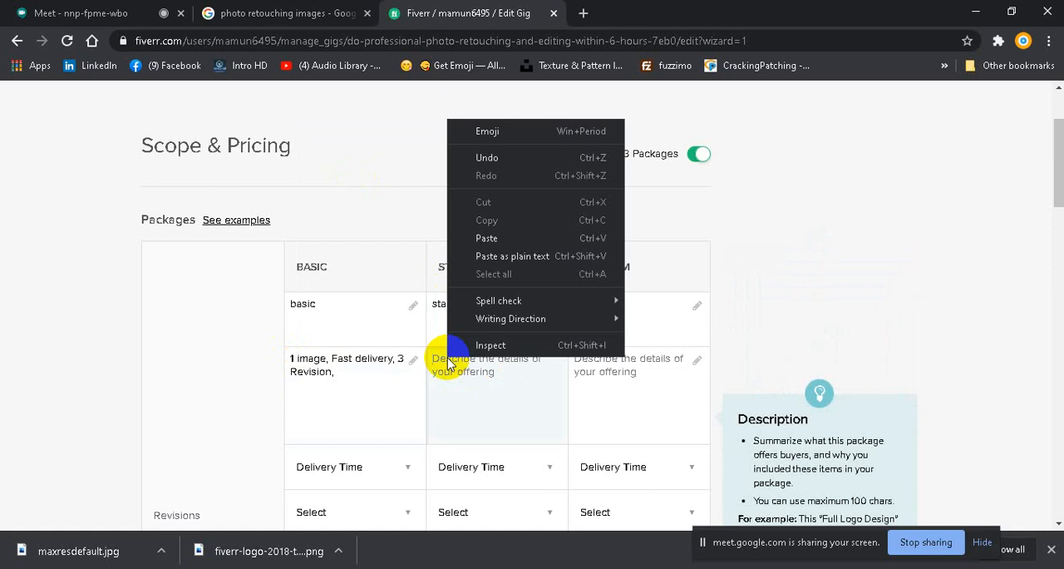
{"action": "left_click", "coordinate": [487, 238]}
{"action": "left_click", "coordinate": [589, 359]}
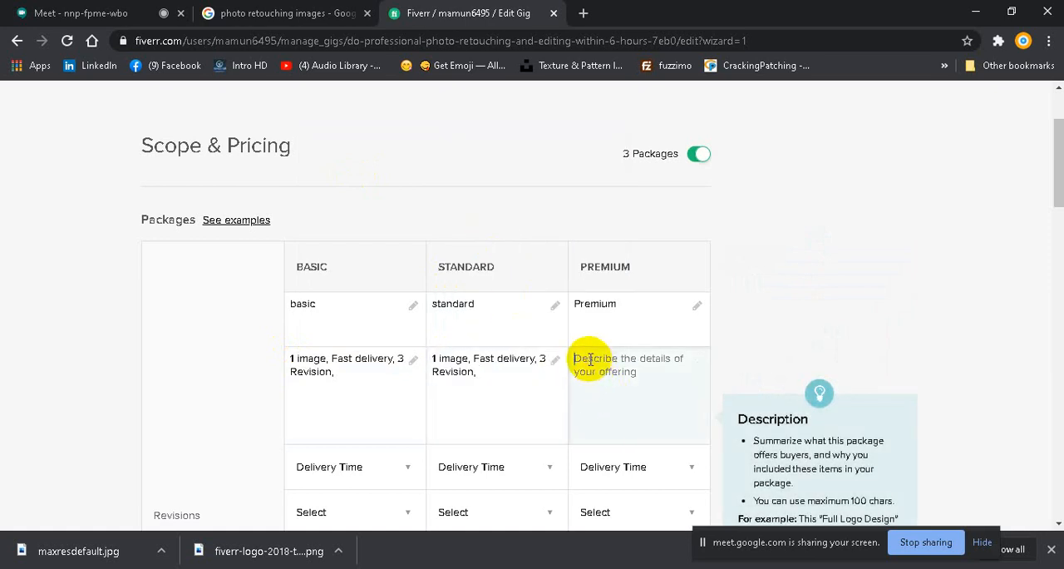
{"action": "right_click", "coordinate": [588, 359]}
{"action": "left_click", "coordinate": [623, 237]}
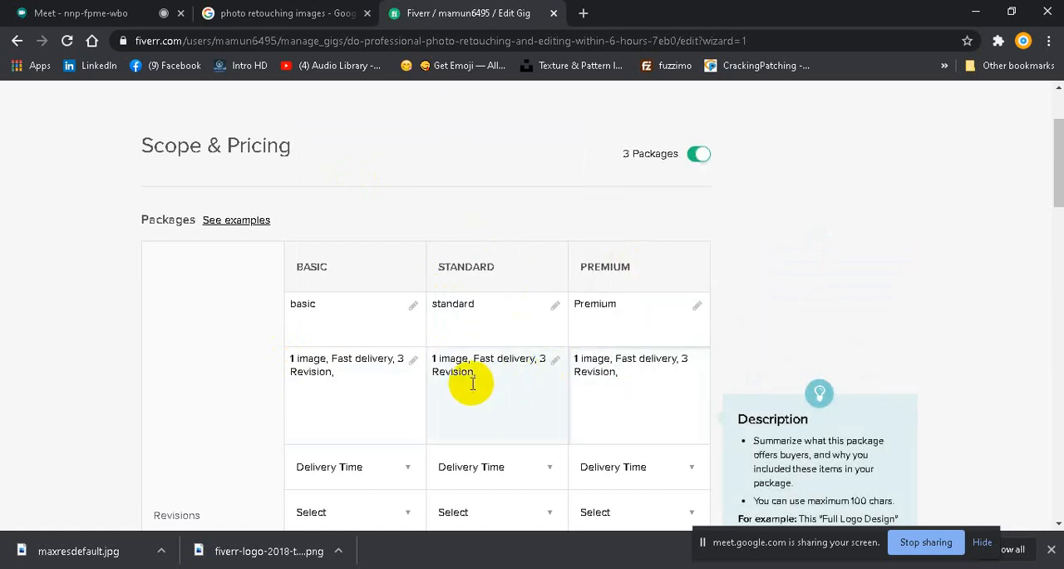
Step: Change the revision count in the Standard package description to 5
{"action": "left_click", "coordinate": [542, 358]}
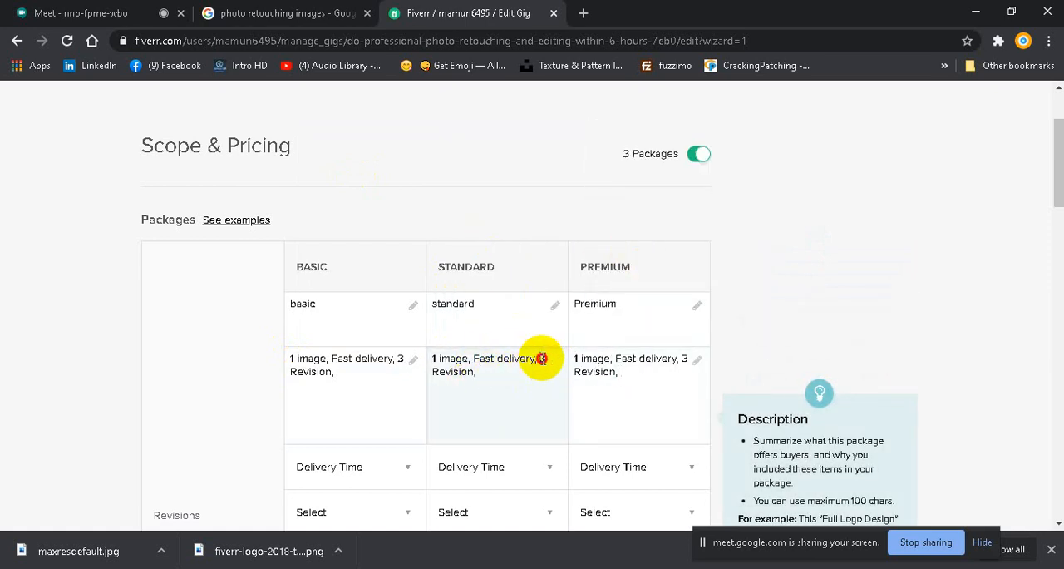
{"action": "left_click_drag", "start_coordinate": [542, 358], "coordinate": [553, 363]}
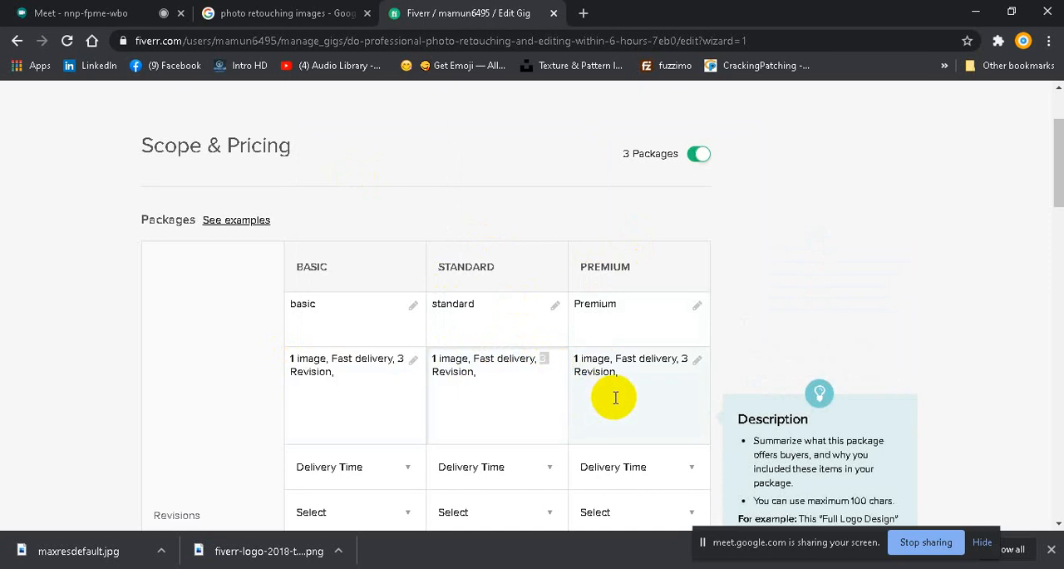
{"action": "type", "text": "5b"}
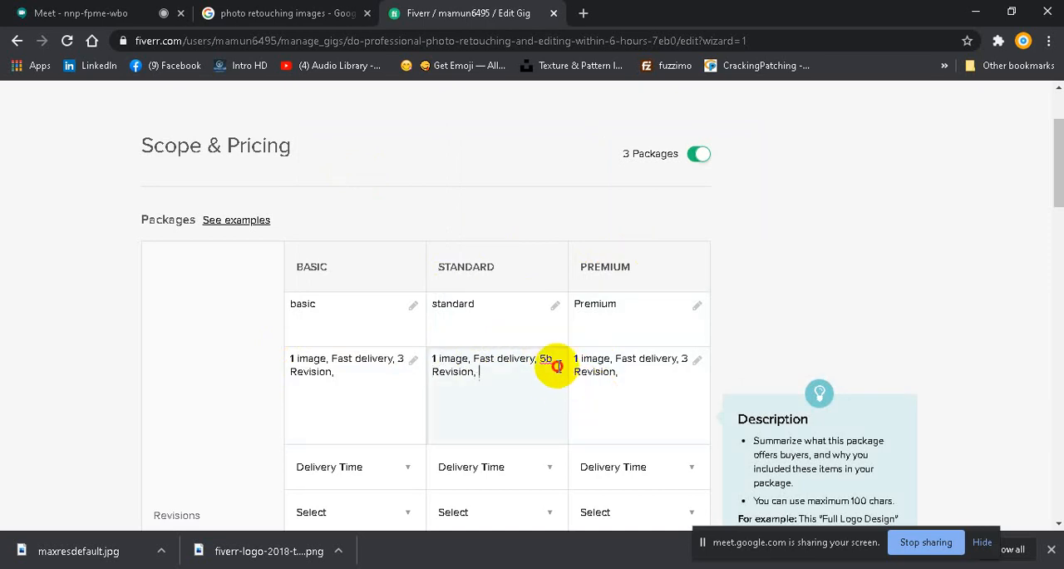
{"action": "key", "text": "Delete"}
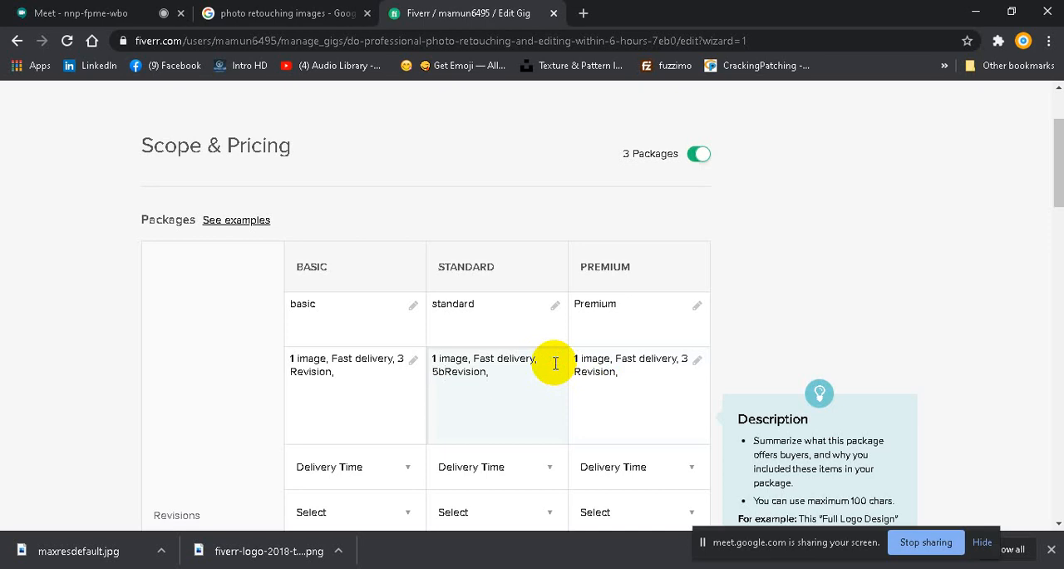
{"action": "key", "text": "BackSpace"}
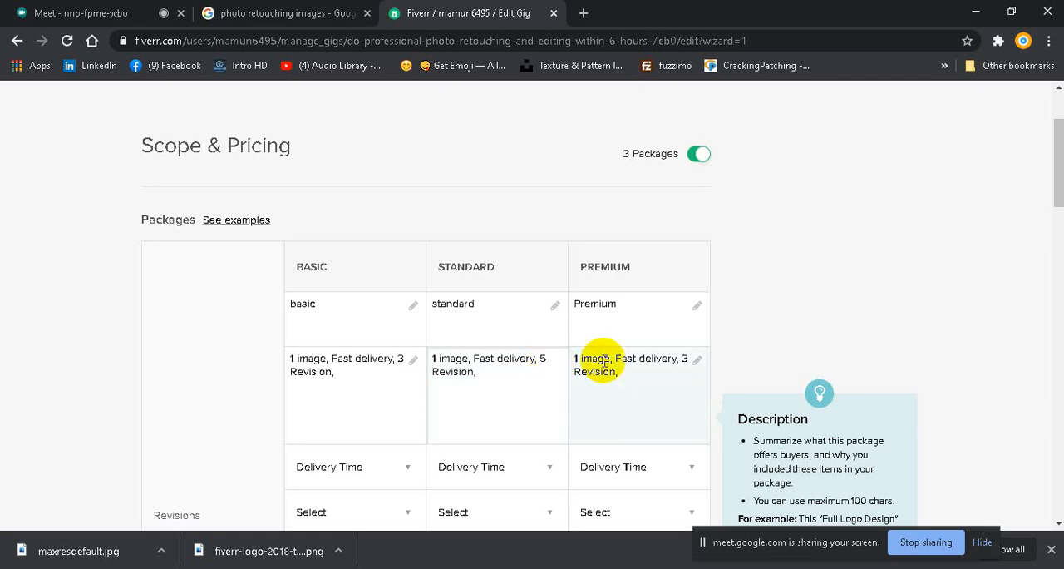
Step: Change the revision count in the Premium package description to 6
{"action": "double_click", "coordinate": [687, 359]}
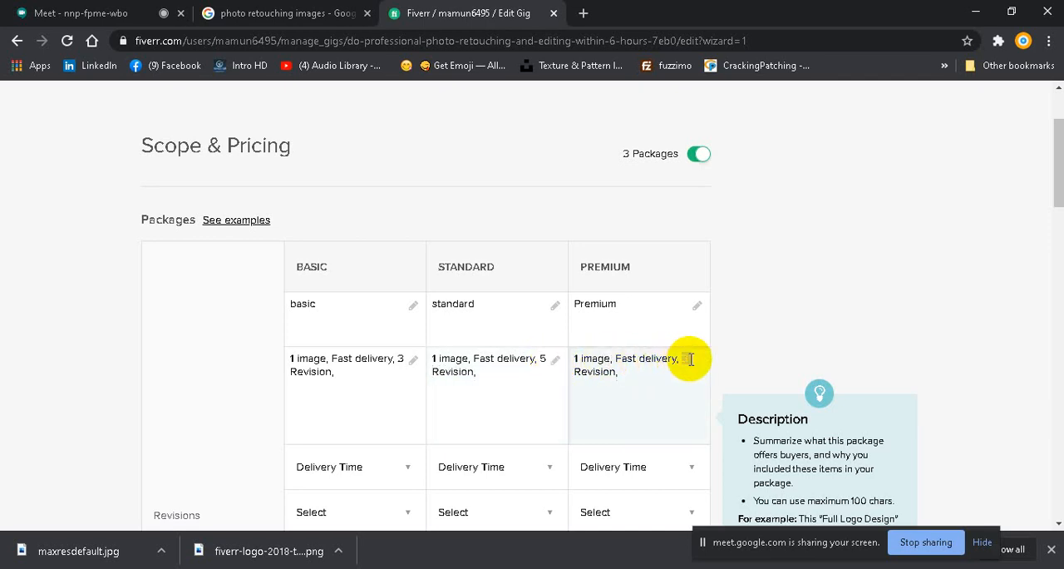
{"action": "key", "text": "Delete"}
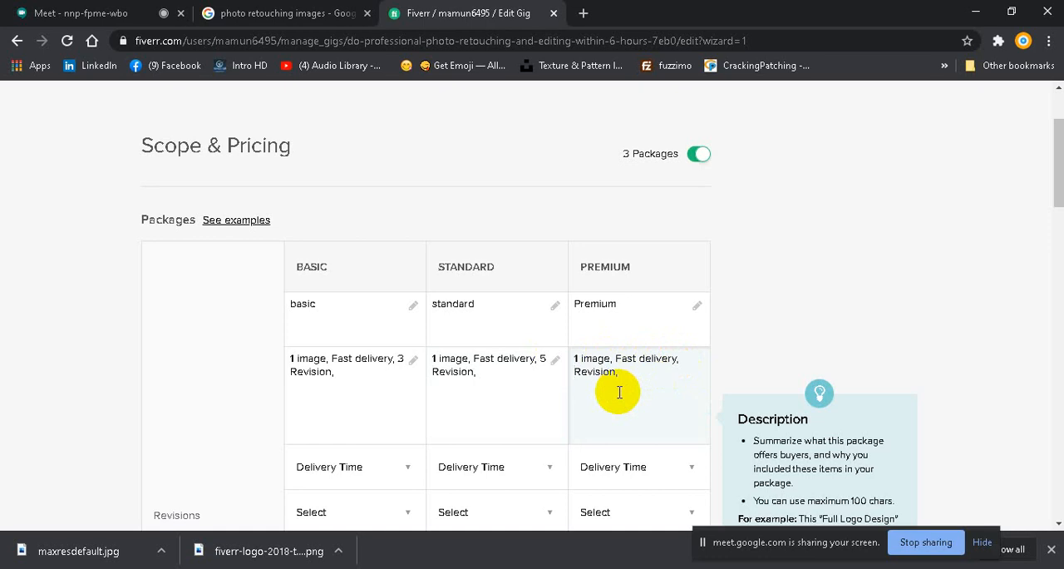
{"action": "type", "text": "6 Revision, Beauty retouch,"}
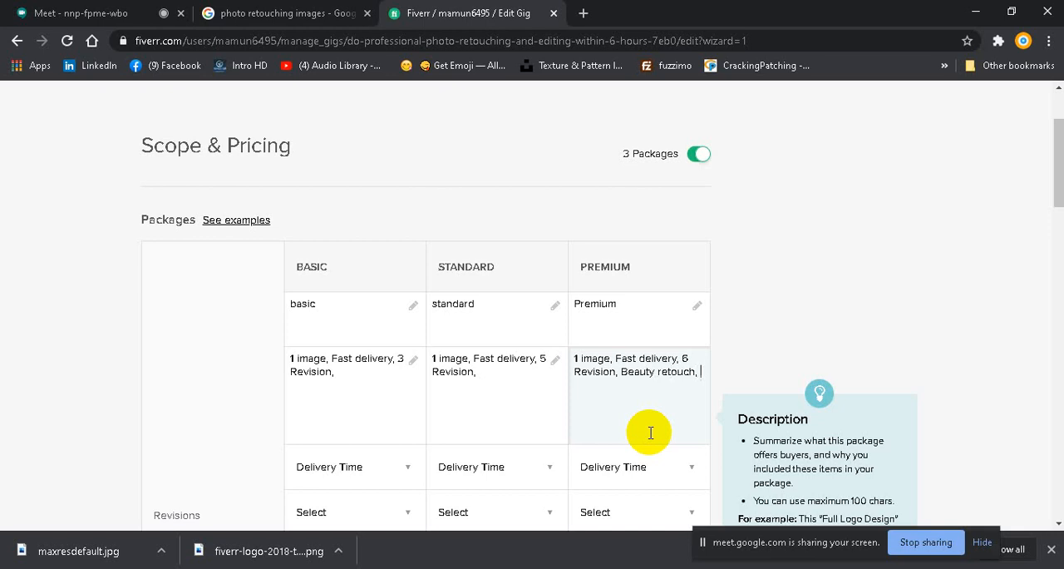
{"action": "type", "text": " reso"}
{"action": "type", "text": "urcr"}
Step: Append "Beauty retouch, resource file," to the Premium package description
{"action": "key", "text": "BackSpace"}
{"action": "key", "text": "BackSpace"}
{"action": "key", "text": "BackSpace"}
{"action": "type", "text": "ce file"}
Step: Append "beauty retouch" to the Standard package description
{"action": "left_click", "coordinate": [433, 364]}
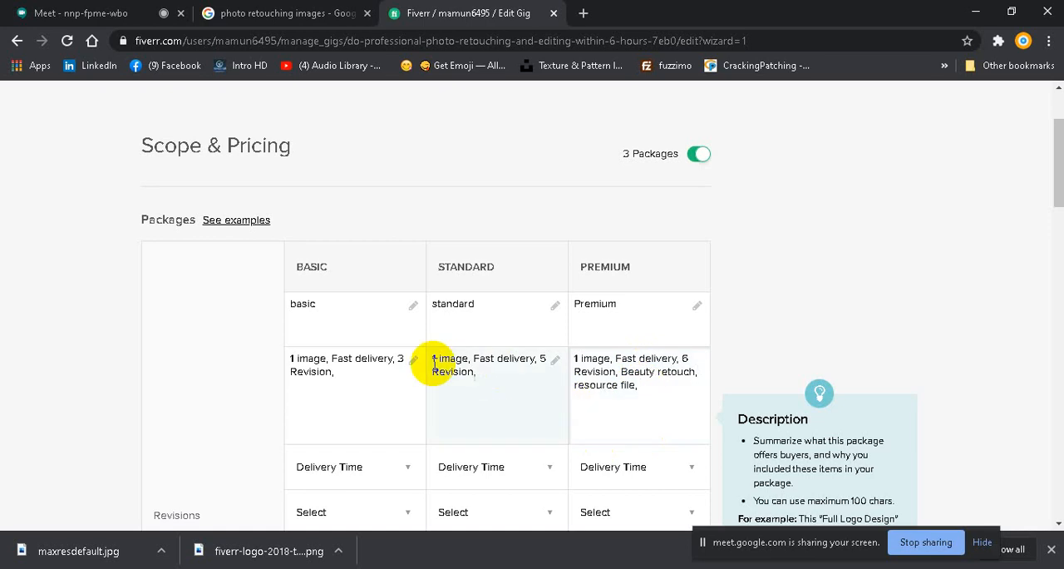
{"action": "left_click", "coordinate": [491, 374]}
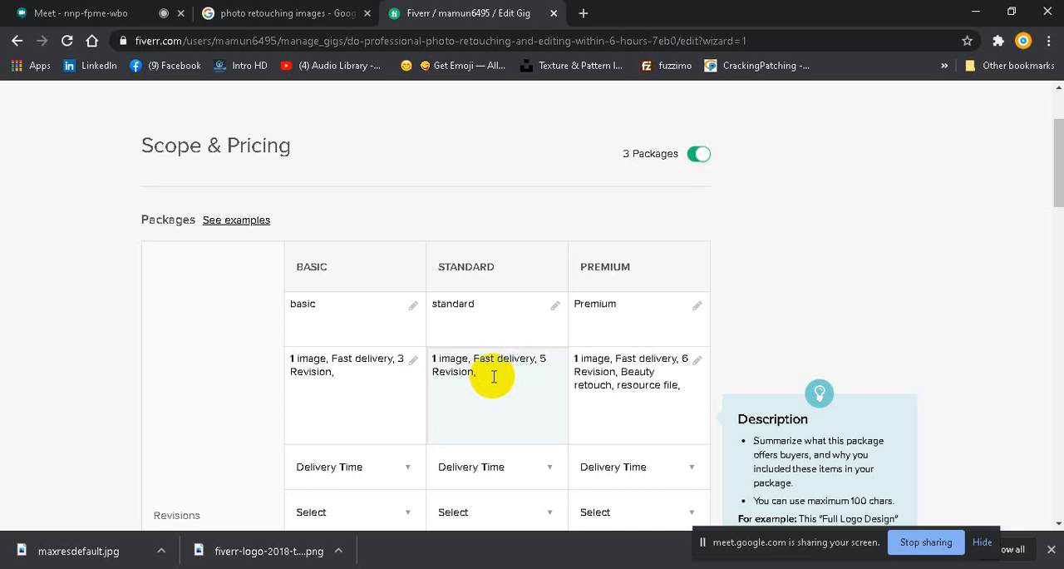
{"action": "type", "text": "bes"}
{"action": "type", "text": "uty "}
{"action": "type", "text": "reto"}
{"action": "type", "text": "uch"}
Step: Add "object remove" at the end of the Premium package description
{"action": "left_click", "coordinate": [677, 387]}
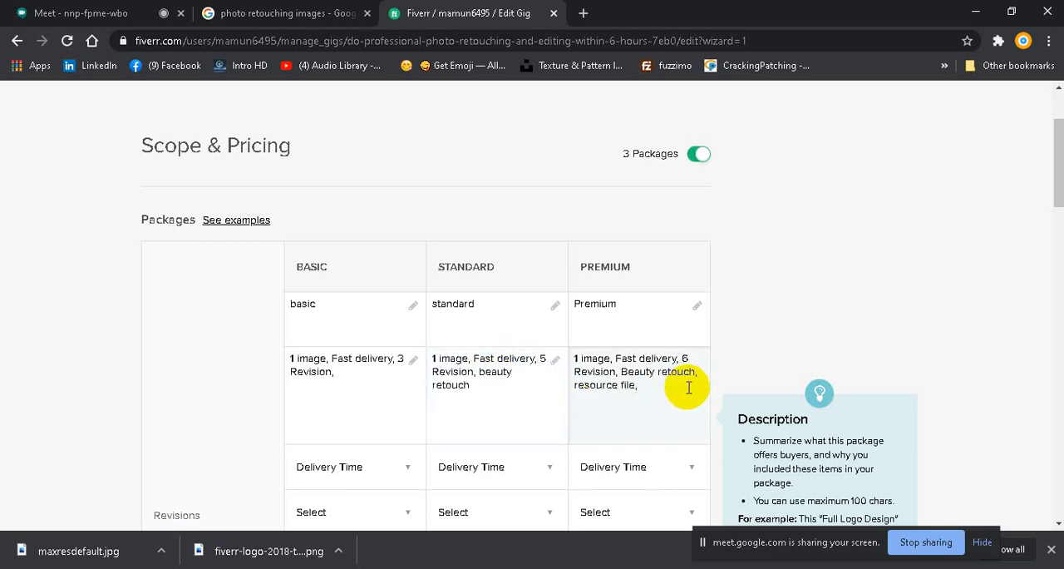
{"action": "type", "text": "object remove"}
Step: Set the delivery time to 1 day for Basic, 2 days for Standard and 3 days for Premium
{"action": "scroll", "coordinate": [582, 358], "scroll_direction": "down", "scroll_amount": 2}
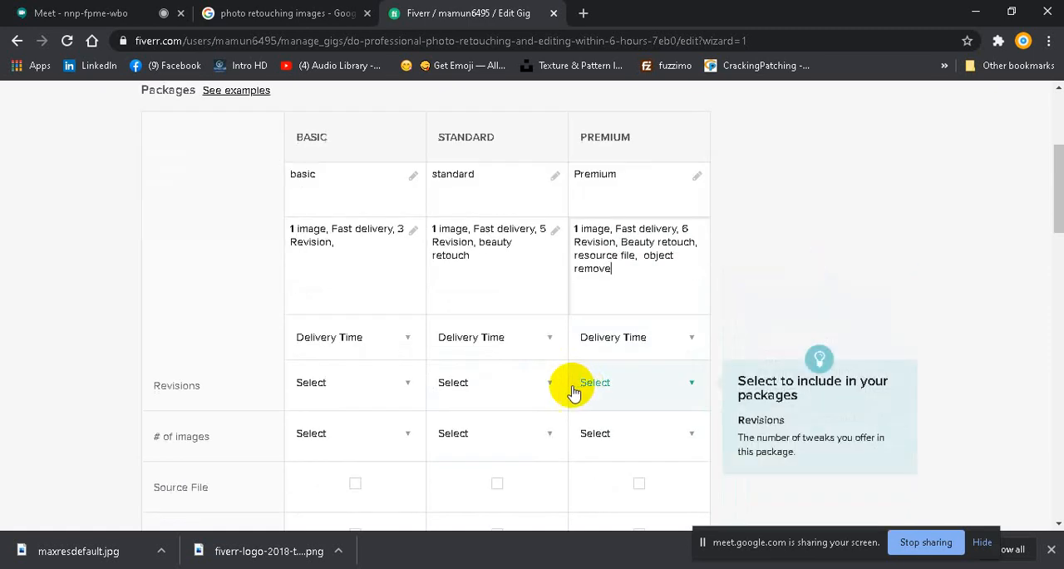
{"action": "left_click", "coordinate": [407, 342]}
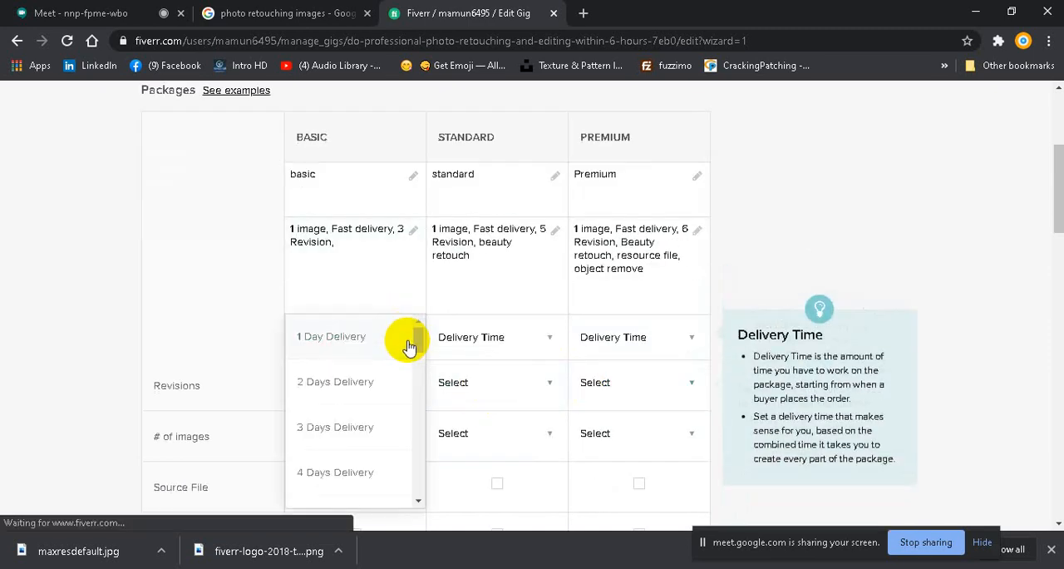
{"action": "left_click", "coordinate": [333, 338]}
{"action": "left_click", "coordinate": [551, 337]}
{"action": "left_click", "coordinate": [484, 383]}
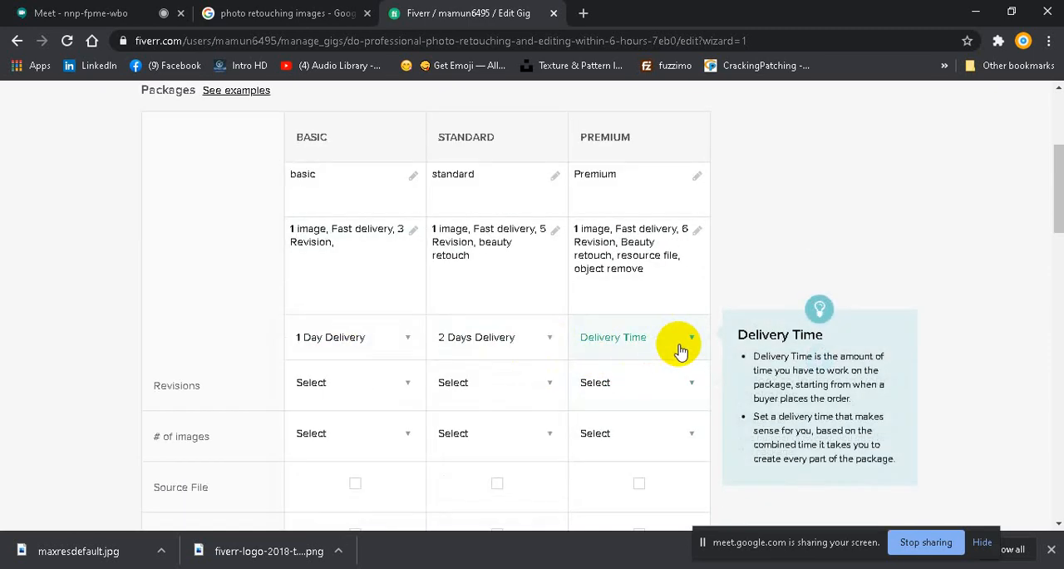
{"action": "left_click", "coordinate": [682, 341]}
{"action": "left_click", "coordinate": [608, 430]}
Step: Set the number of revisions to 3 for Basic, 5 for Standard and 6 for Premium
{"action": "scroll", "coordinate": [470, 315], "scroll_direction": "down", "scroll_amount": 2}
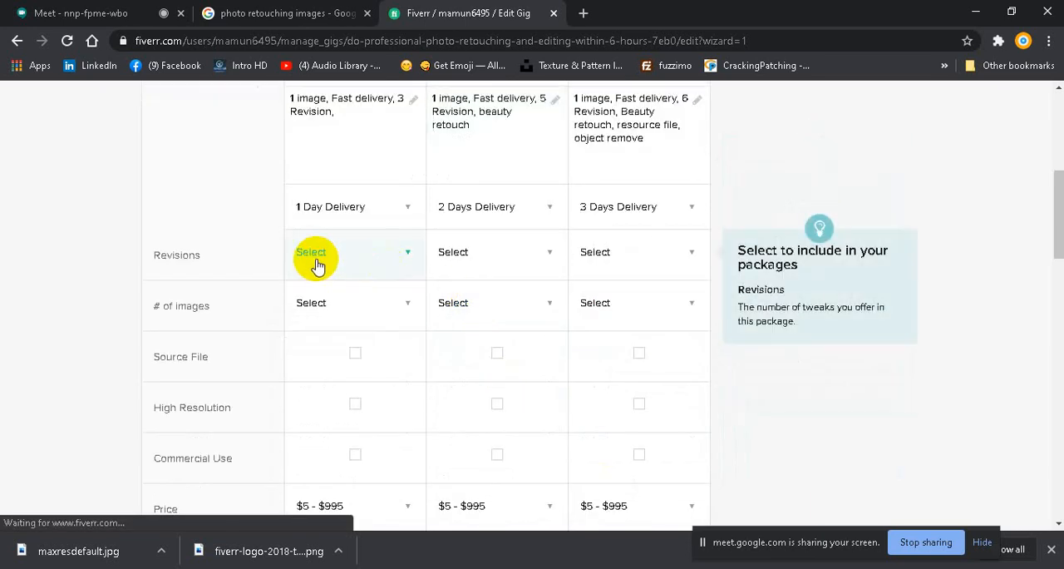
{"action": "left_click", "coordinate": [405, 254]}
{"action": "scroll", "coordinate": [324, 391], "scroll_direction": "down", "scroll_amount": 1}
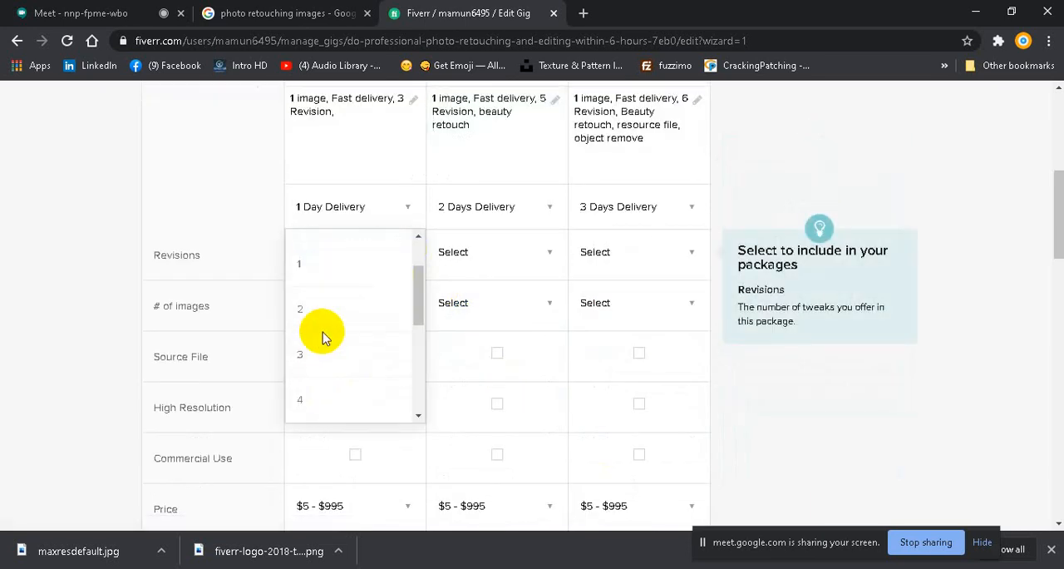
{"action": "left_click", "coordinate": [323, 349]}
{"action": "left_click", "coordinate": [542, 260]}
{"action": "scroll", "coordinate": [499, 374], "scroll_direction": "down", "scroll_amount": 1}
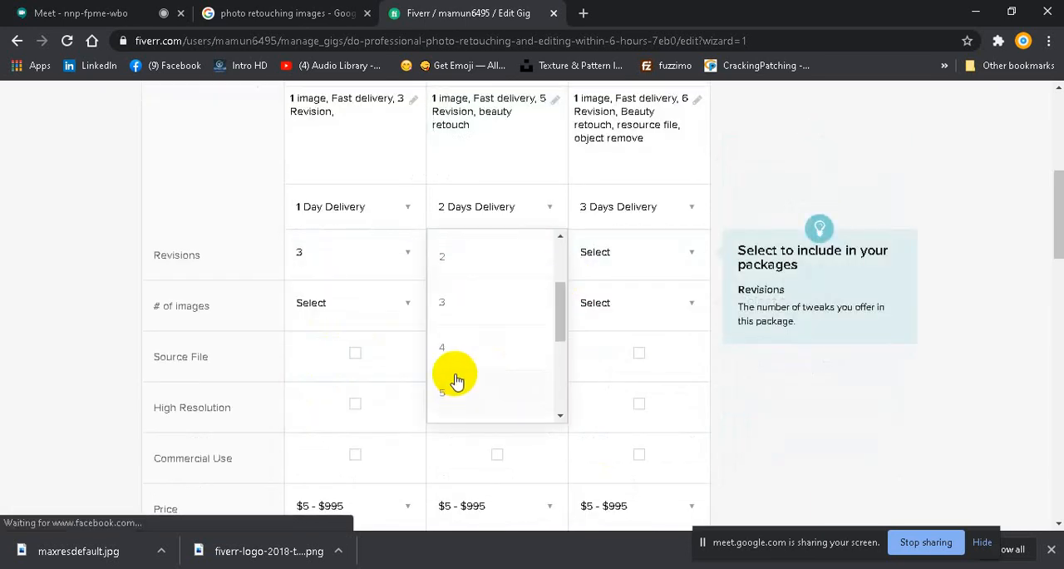
{"action": "left_click", "coordinate": [453, 357]}
{"action": "left_click", "coordinate": [690, 255]}
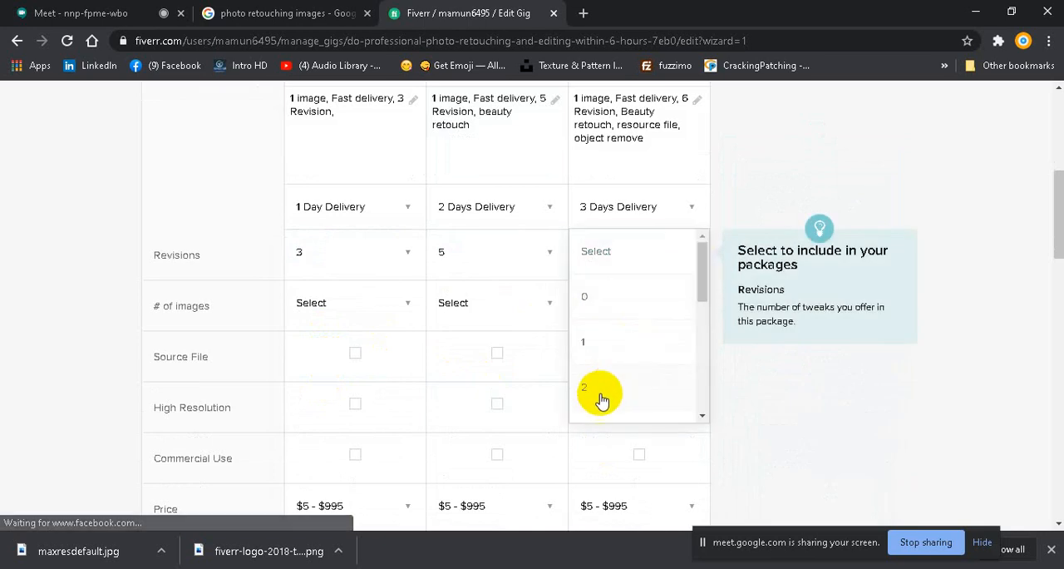
{"action": "scroll", "coordinate": [595, 378], "scroll_direction": "down", "scroll_amount": 3}
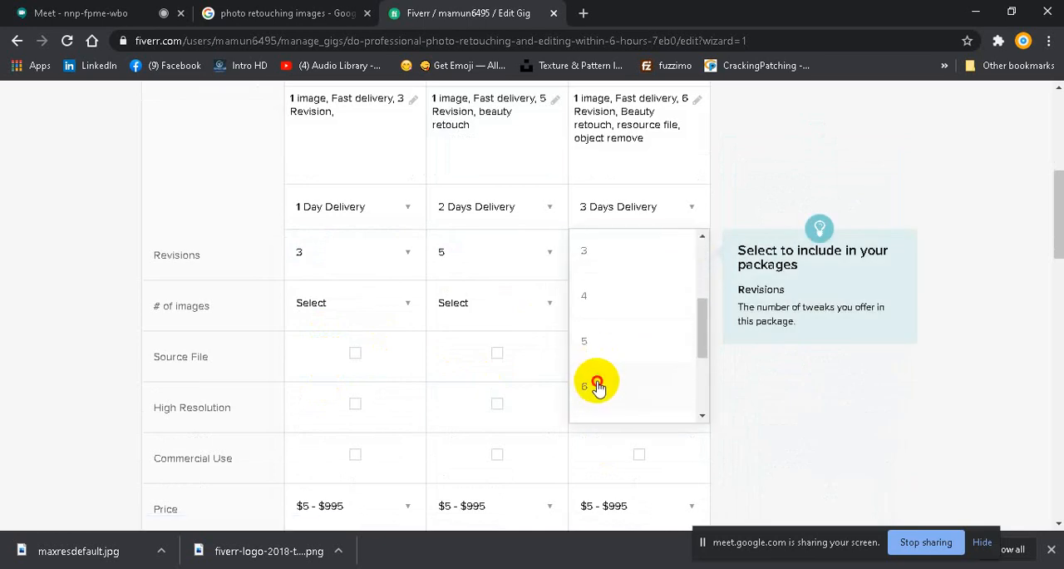
{"action": "left_click", "coordinate": [595, 378]}
Step: Set the number of images to 1 for Basic, 3 for Standard and 5 for Premium
{"action": "scroll", "coordinate": [399, 266], "scroll_direction": "down", "scroll_amount": 1}
{"action": "left_click", "coordinate": [407, 265]}
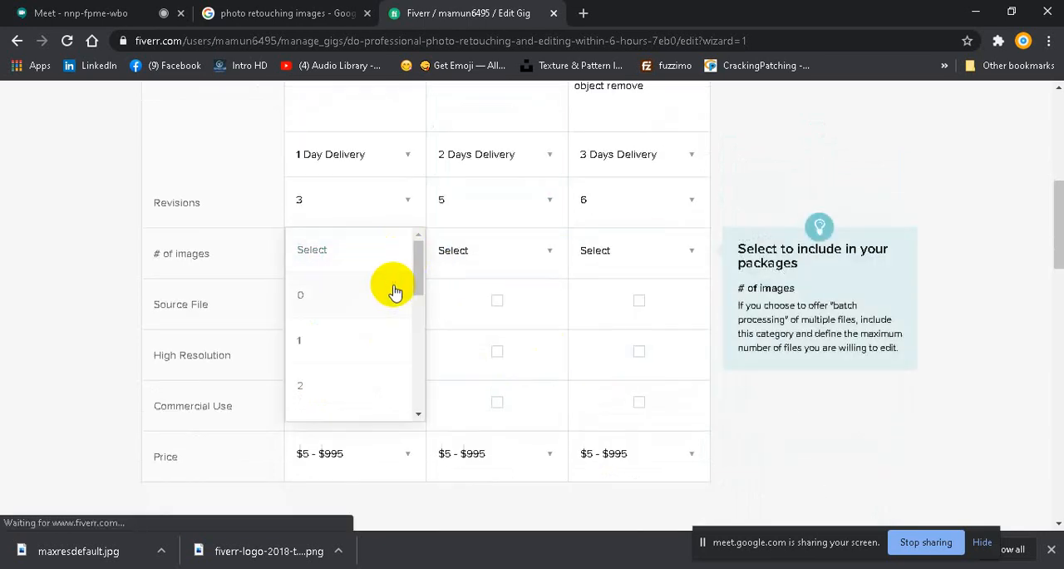
{"action": "left_click", "coordinate": [311, 339]}
{"action": "left_click", "coordinate": [535, 257]}
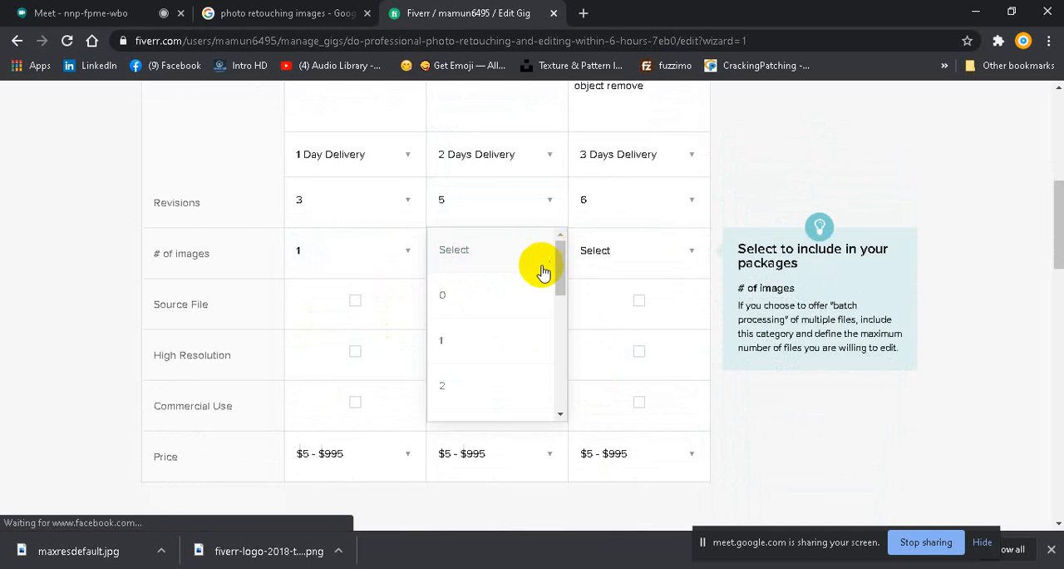
{"action": "scroll", "coordinate": [458, 380], "scroll_direction": "down", "scroll_amount": 1}
{"action": "left_click", "coordinate": [451, 365]}
{"action": "left_click", "coordinate": [687, 254]}
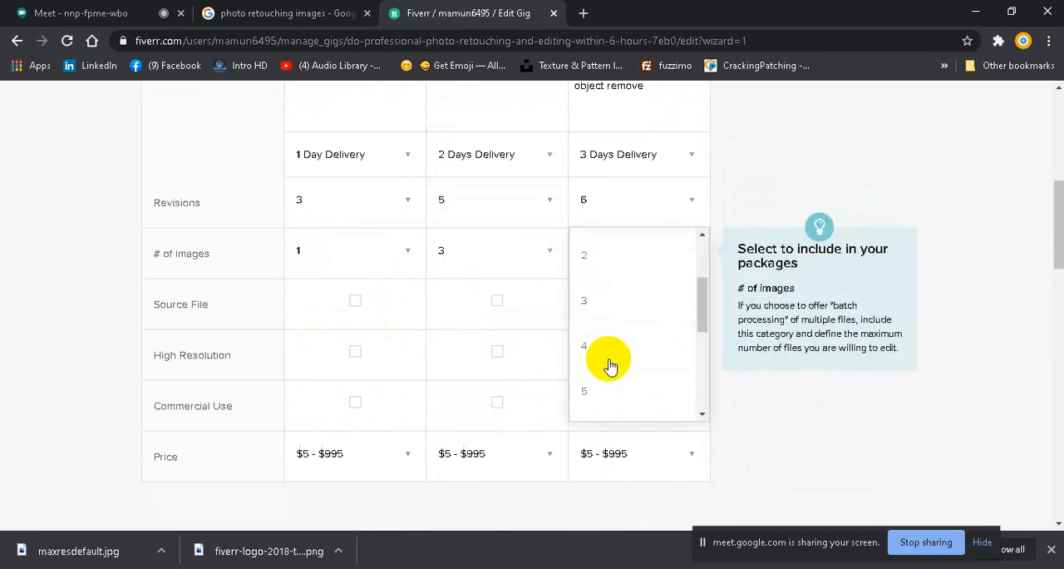
{"action": "left_click", "coordinate": [586, 394]}
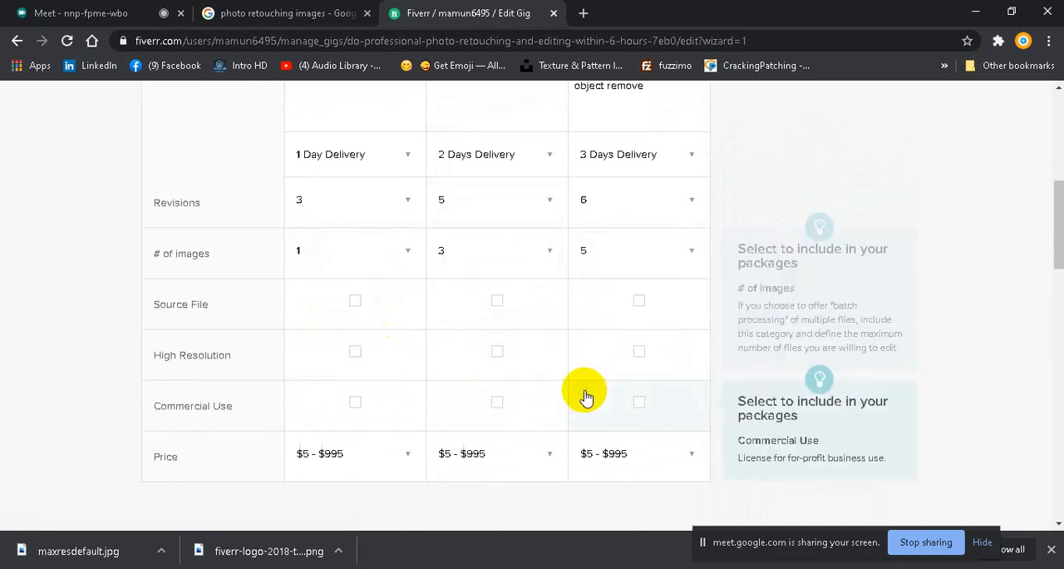
Step: Include Source File in the Standard and Premium packages only, leaving it out of Basic
{"action": "left_click", "coordinate": [372, 301]}
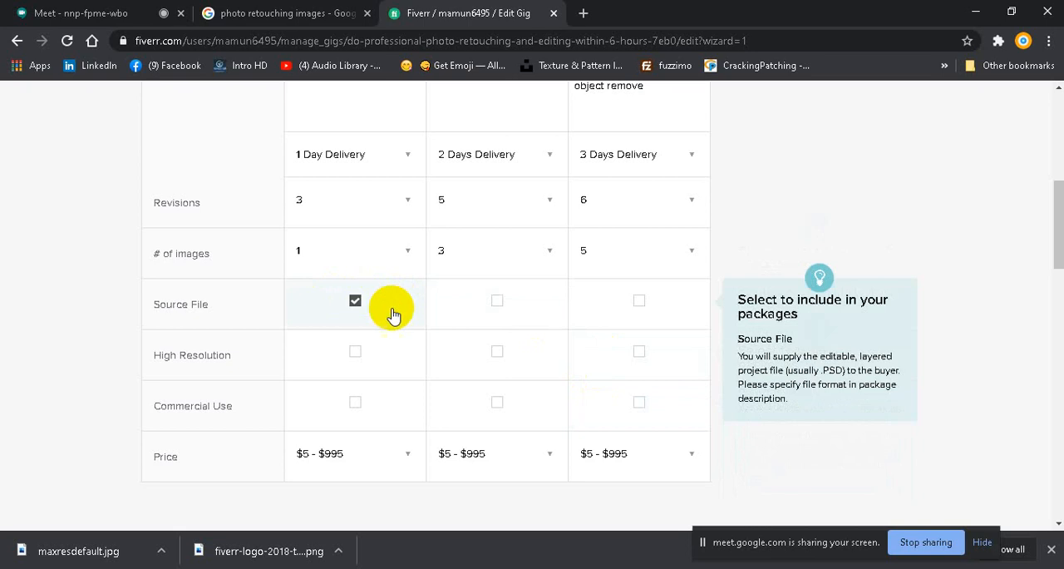
{"action": "left_click", "coordinate": [390, 309]}
{"action": "left_click", "coordinate": [494, 304]}
{"action": "left_click", "coordinate": [624, 304]}
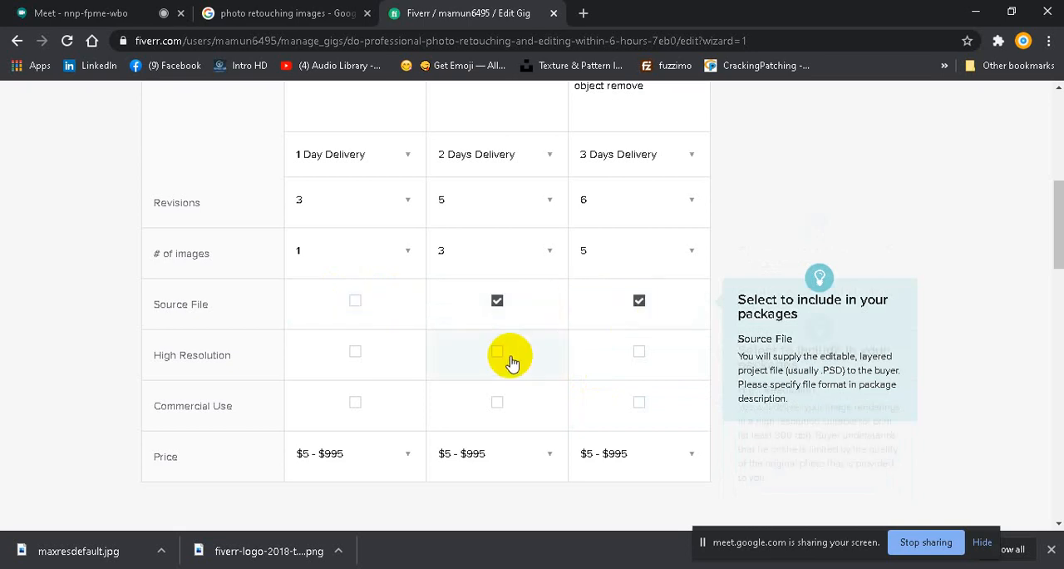
Step: Include High Resolution in the Basic, Standard and Premium packages
{"action": "scroll", "coordinate": [508, 357], "scroll_direction": "down", "scroll_amount": 1}
{"action": "left_click", "coordinate": [496, 276]}
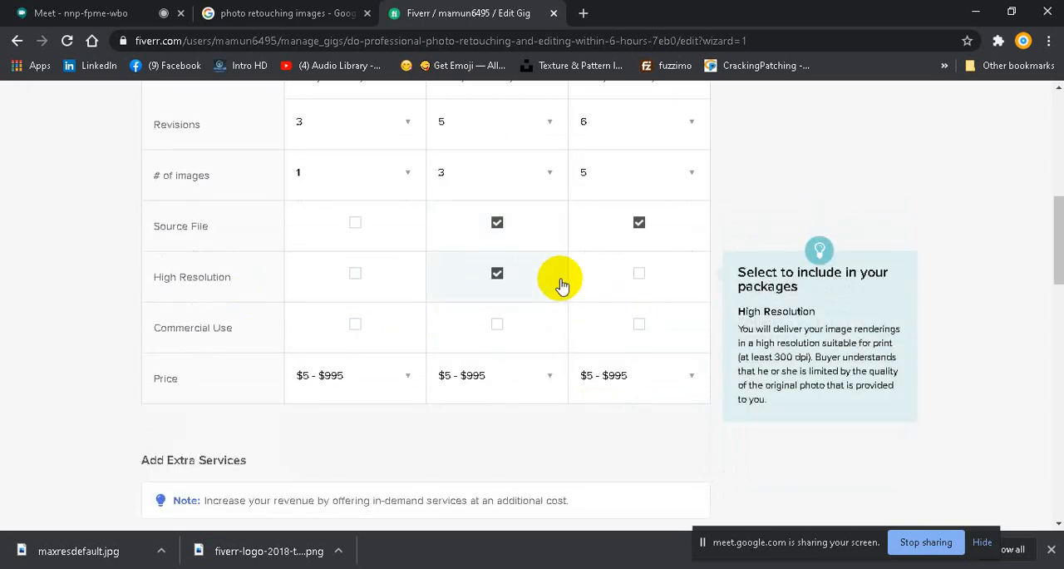
{"action": "left_click", "coordinate": [637, 275]}
{"action": "left_click", "coordinate": [357, 278]}
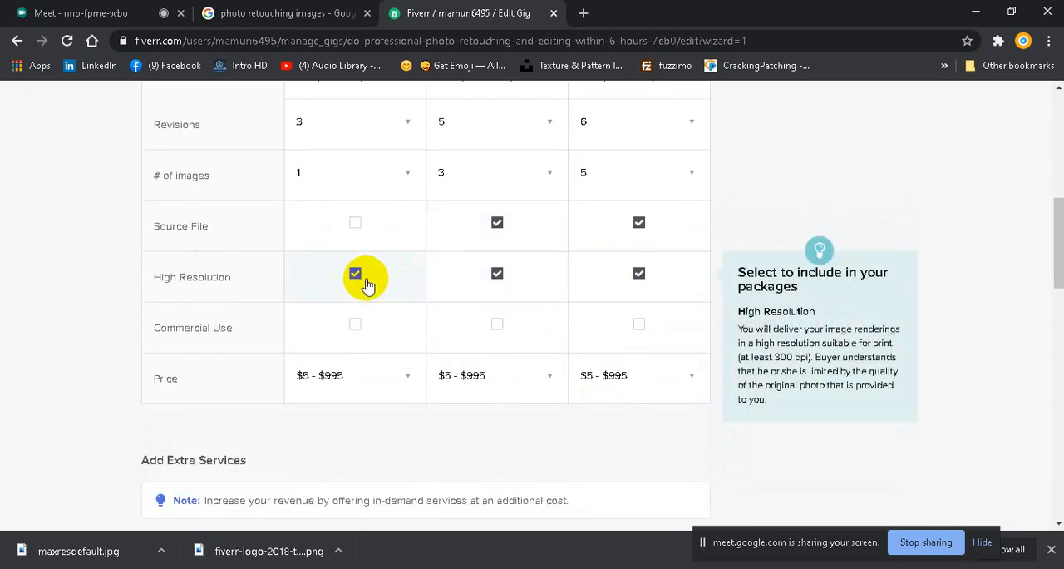
Step: Include Commercial Use in the Standard and Premium packages only, leaving it out of Basic
{"action": "left_click", "coordinate": [495, 326]}
{"action": "left_click", "coordinate": [640, 327]}
{"action": "left_click", "coordinate": [355, 333]}
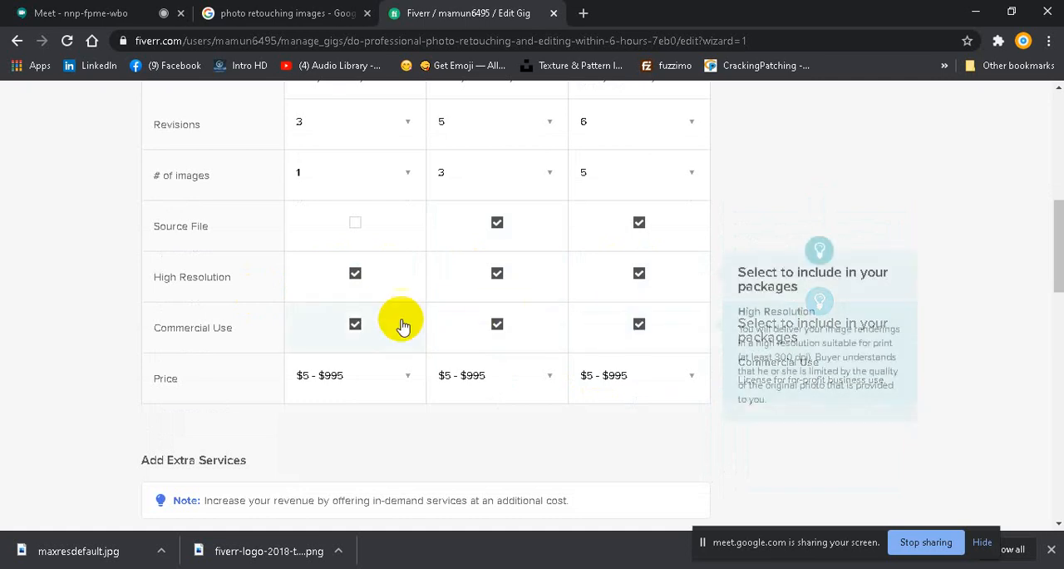
{"action": "left_click", "coordinate": [363, 328]}
Step: Price the packages at $5 for Basic, $10 for Standard and $20 for Premium
{"action": "scroll", "coordinate": [458, 261], "scroll_direction": "up", "scroll_amount": 2}
{"action": "scroll", "coordinate": [455, 266], "scroll_direction": "down", "scroll_amount": 3}
{"action": "scroll", "coordinate": [455, 266], "scroll_direction": "down", "scroll_amount": 2}
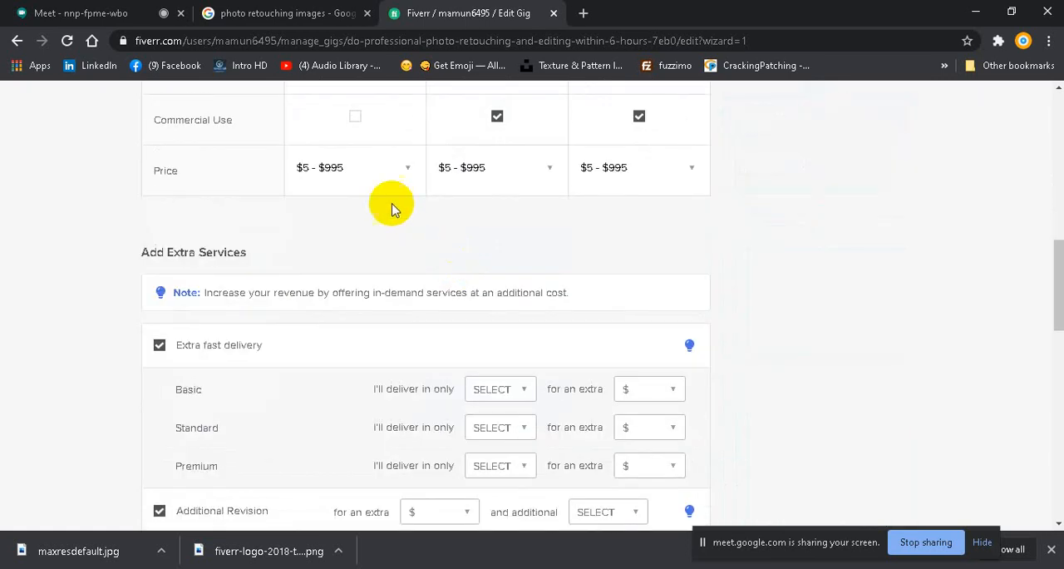
{"action": "left_click", "coordinate": [404, 170]}
{"action": "left_click", "coordinate": [310, 167]}
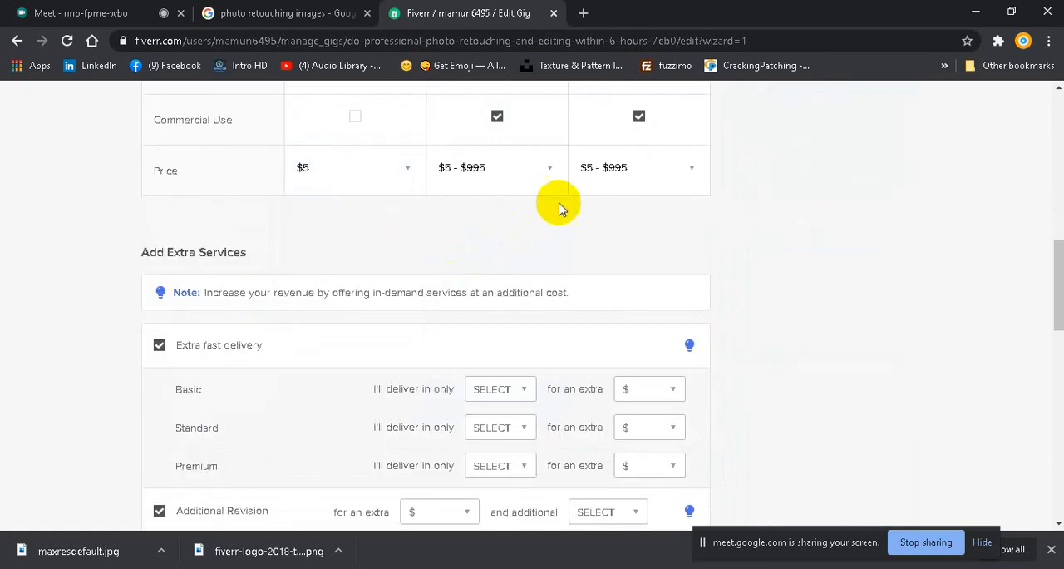
{"action": "left_click", "coordinate": [528, 171]}
{"action": "left_click", "coordinate": [462, 218]}
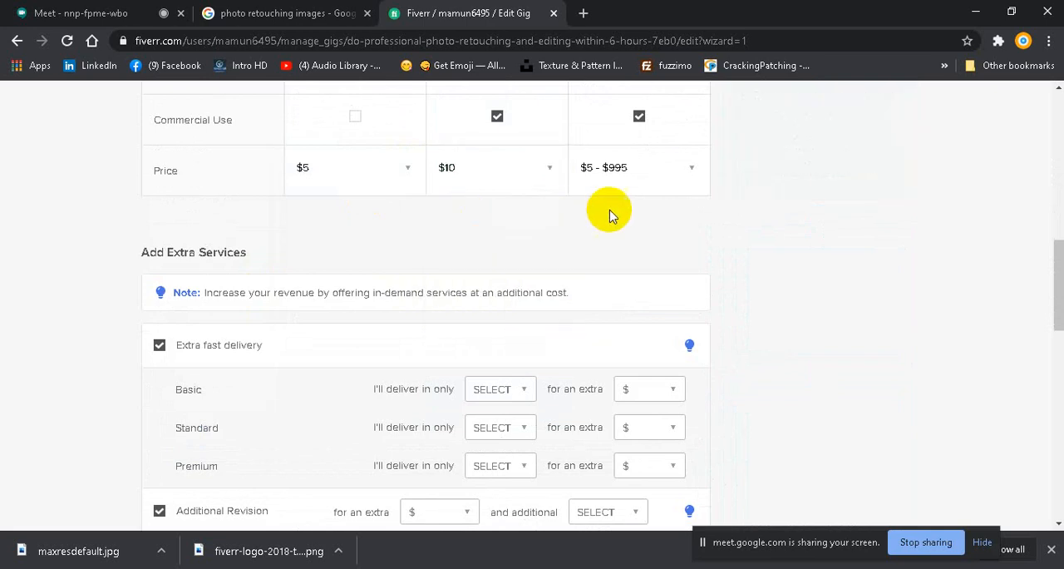
{"action": "left_click", "coordinate": [695, 168]}
{"action": "left_click", "coordinate": [607, 308]}
Step: Deselect the Extra fast delivery, Additional Revision, Additional image and Source File extras, and save the pricing to continue to the description
{"action": "scroll", "coordinate": [556, 260], "scroll_direction": "up", "scroll_amount": 8}
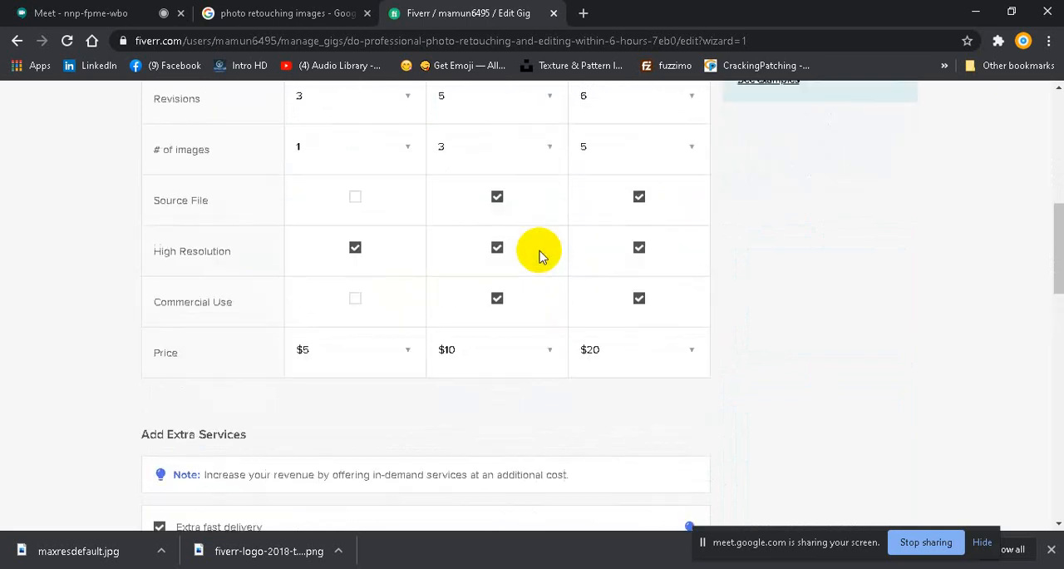
{"action": "scroll", "coordinate": [538, 253], "scroll_direction": "down", "scroll_amount": 3}
{"action": "scroll", "coordinate": [538, 251], "scroll_direction": "down", "scroll_amount": 6}
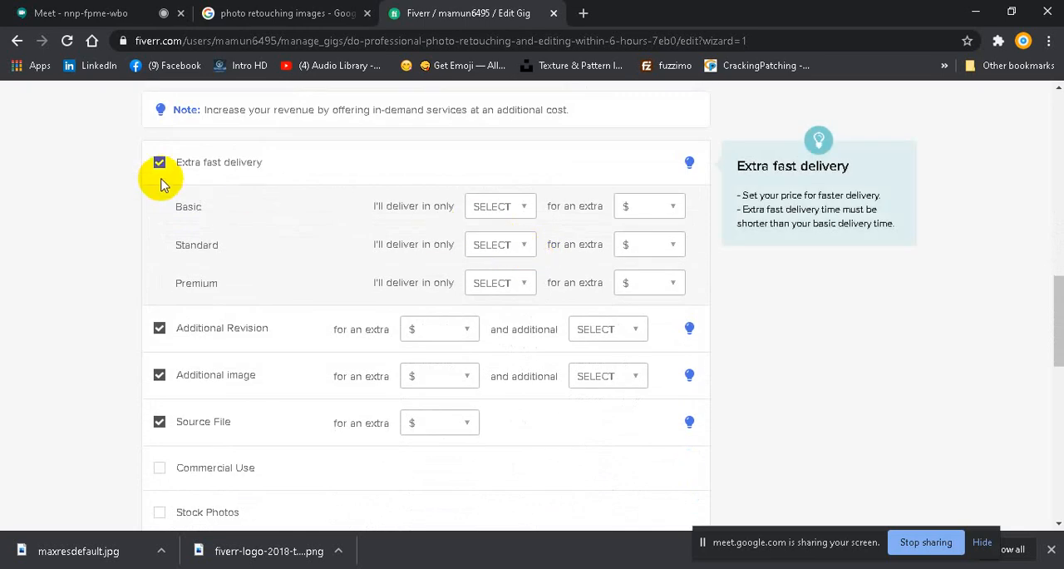
{"action": "left_click", "coordinate": [158, 166]}
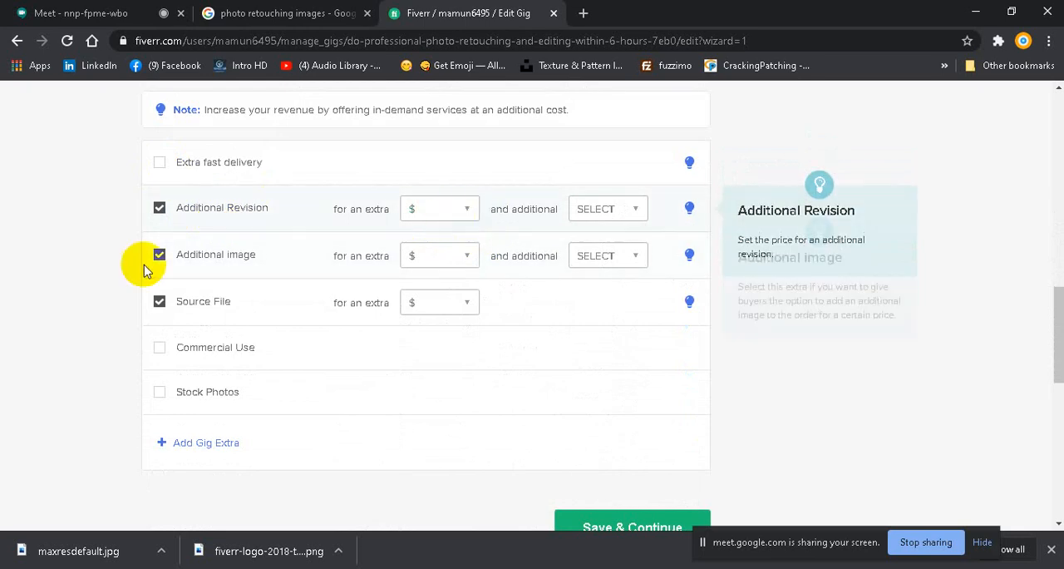
{"action": "left_click", "coordinate": [158, 207]}
{"action": "left_click", "coordinate": [159, 253]}
{"action": "left_click", "coordinate": [159, 296]}
{"action": "scroll", "coordinate": [506, 249], "scroll_direction": "down", "scroll_amount": 2}
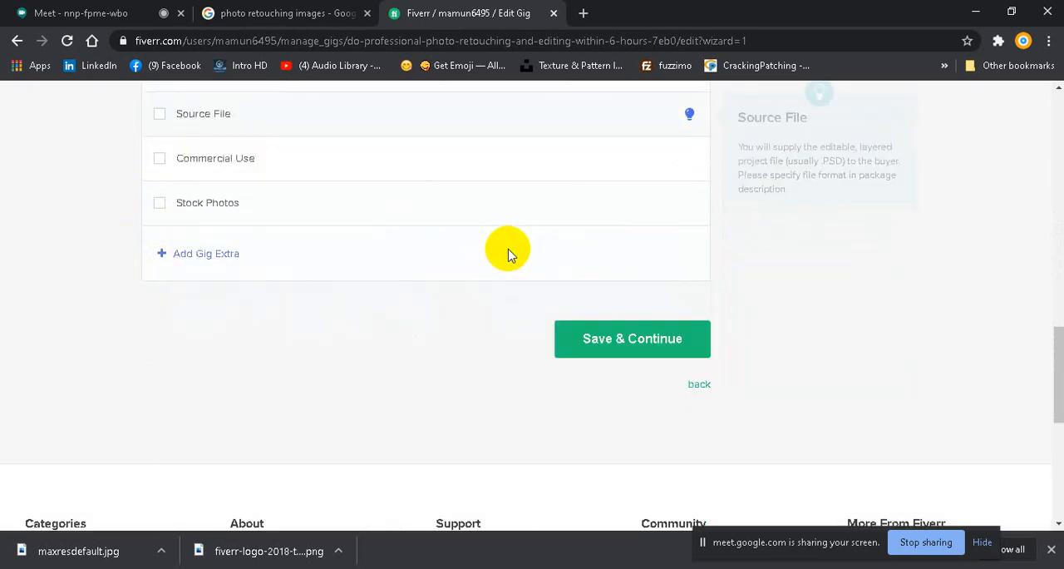
{"action": "left_click", "coordinate": [632, 343]}
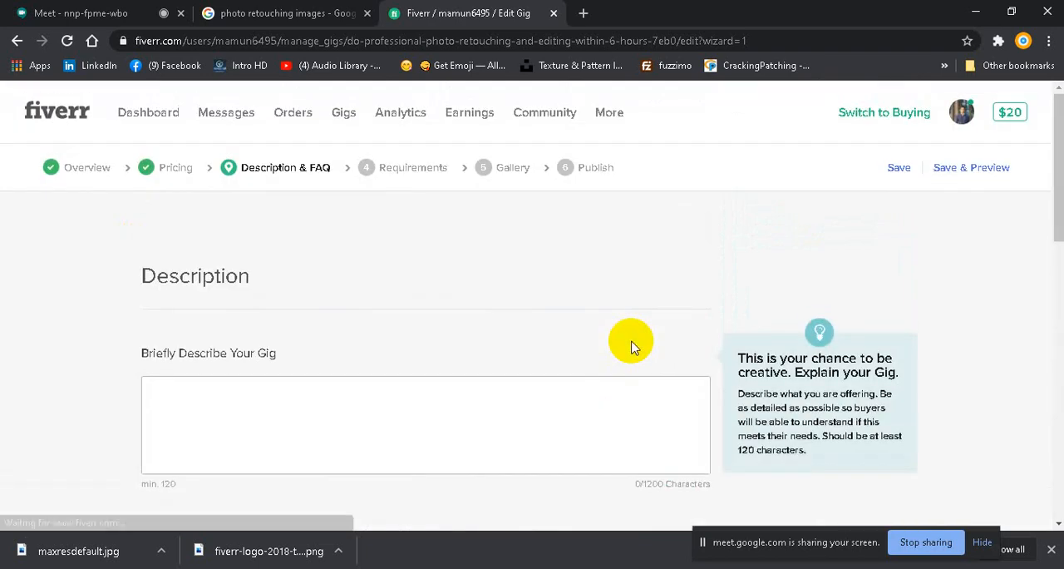
Step: Write the gig description "Hi , I can do Professional Photo Retouching, Photo Editing, Object Remove with in 6 hours."
{"action": "left_click", "coordinate": [174, 382]}
{"action": "scroll", "coordinate": [540, 250], "scroll_direction": "down", "scroll_amount": 2}
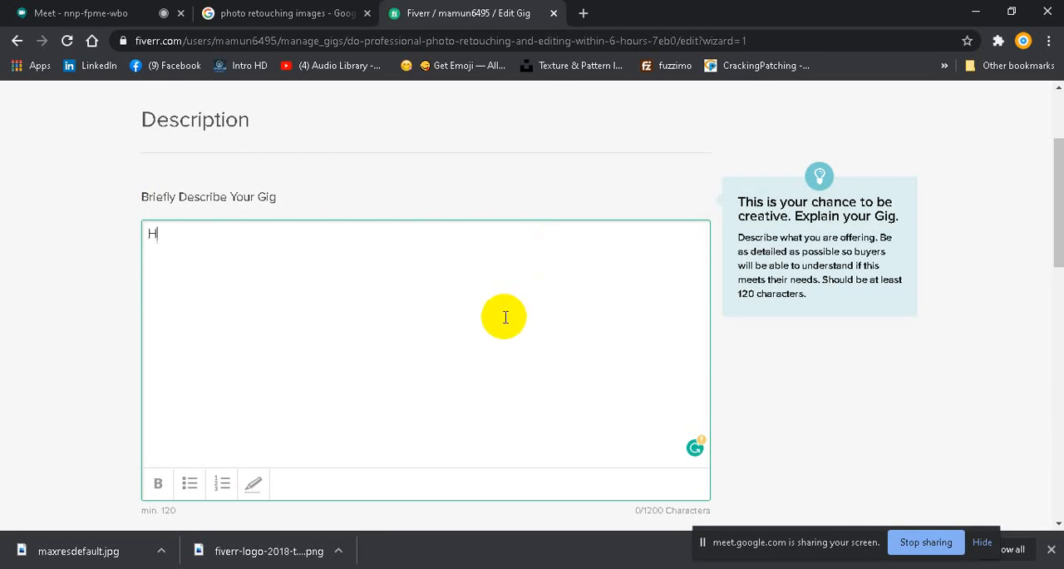
{"action": "type", "text": "Hi , I can do"}
{"action": "type", "text": "Profession"}
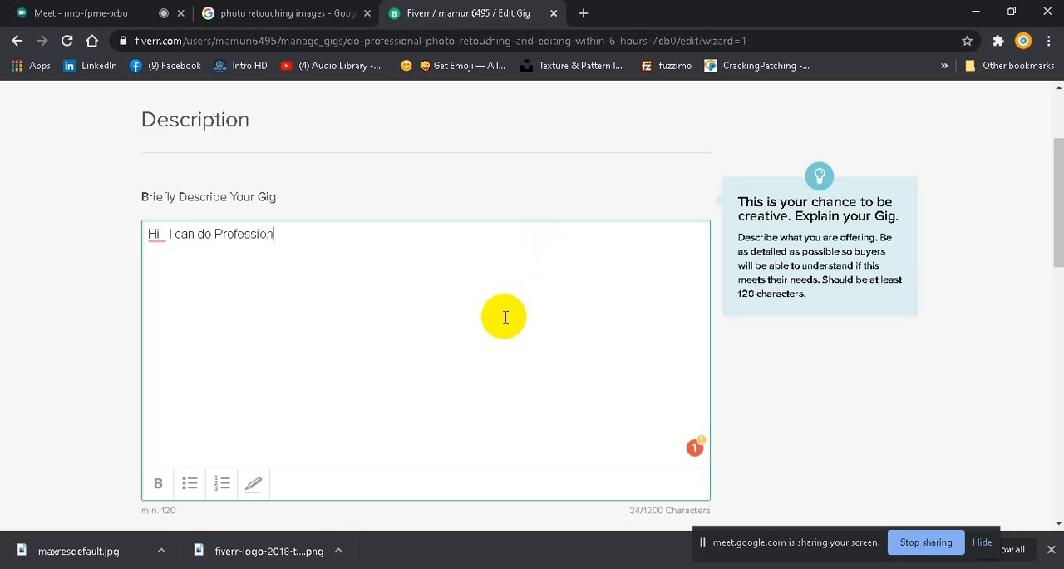
{"action": "type", "text": "al Photo Retou"}
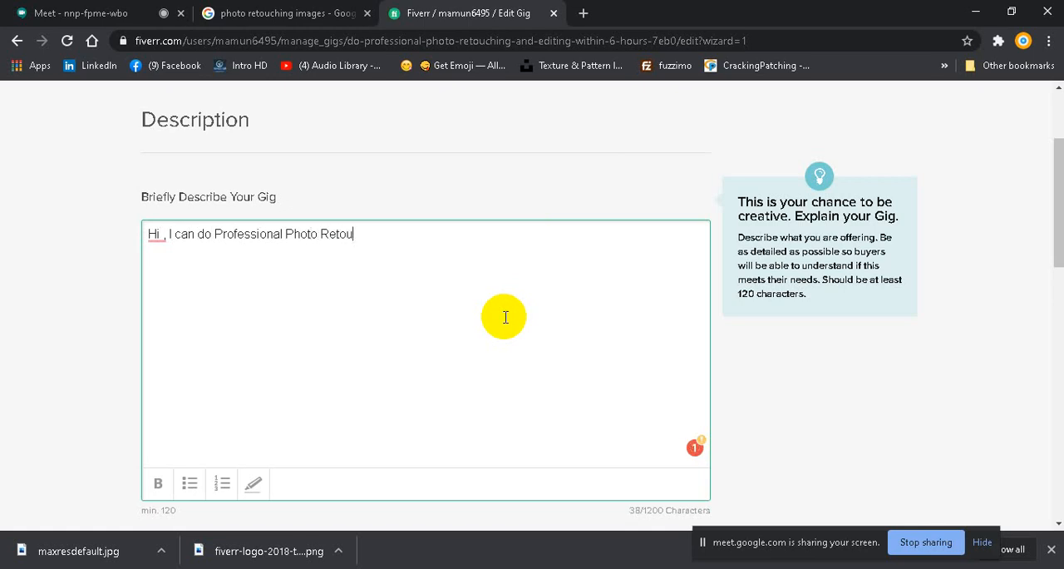
{"action": "type", "text": "ching ,Photo "}
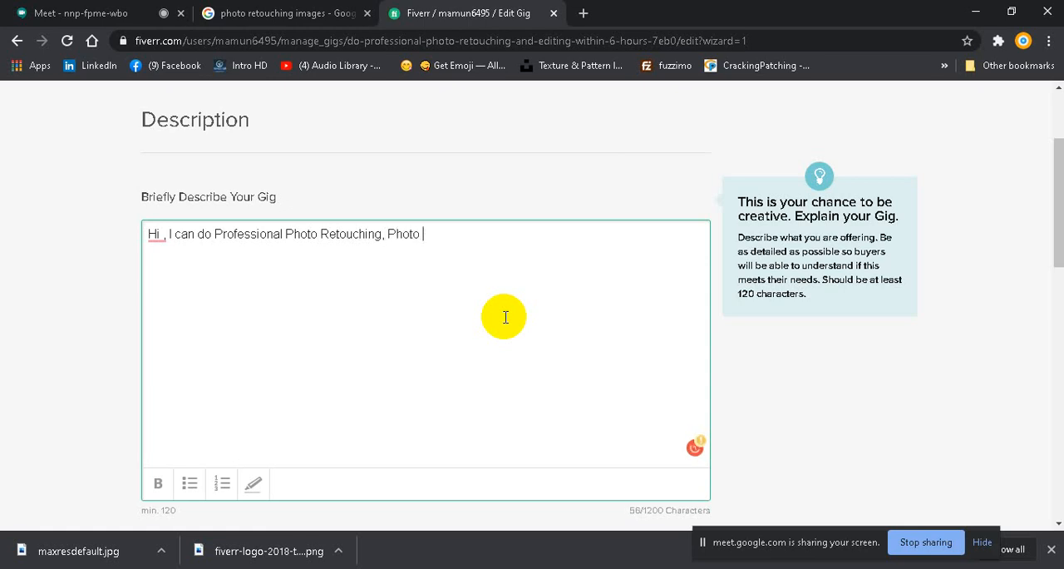
{"action": "type", "text": "Editing, Object "}
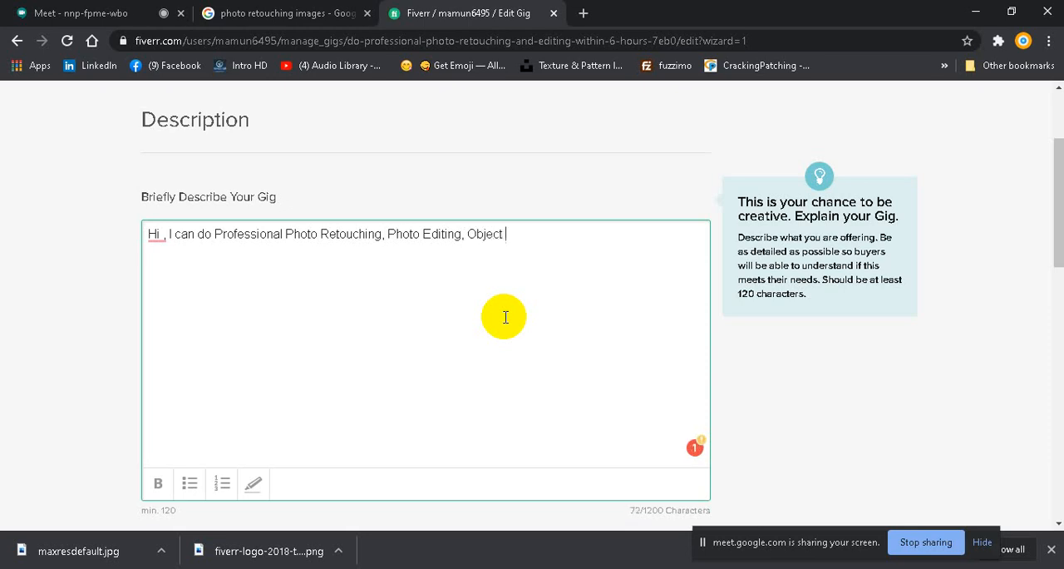
{"action": "type", "text": "Remove with in 6 hours."}
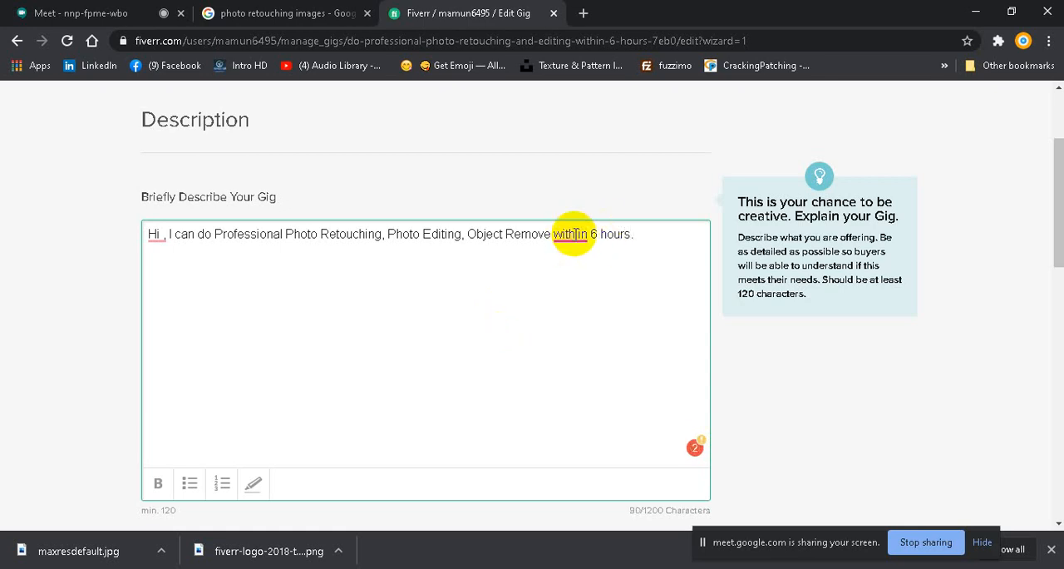
Step: Accept the suggested writing corrections in the description for "within" and for the spacing in "Hi,"
{"action": "mouse_move", "coordinate": [572, 242]}
{"action": "left_click", "coordinate": [582, 275]}
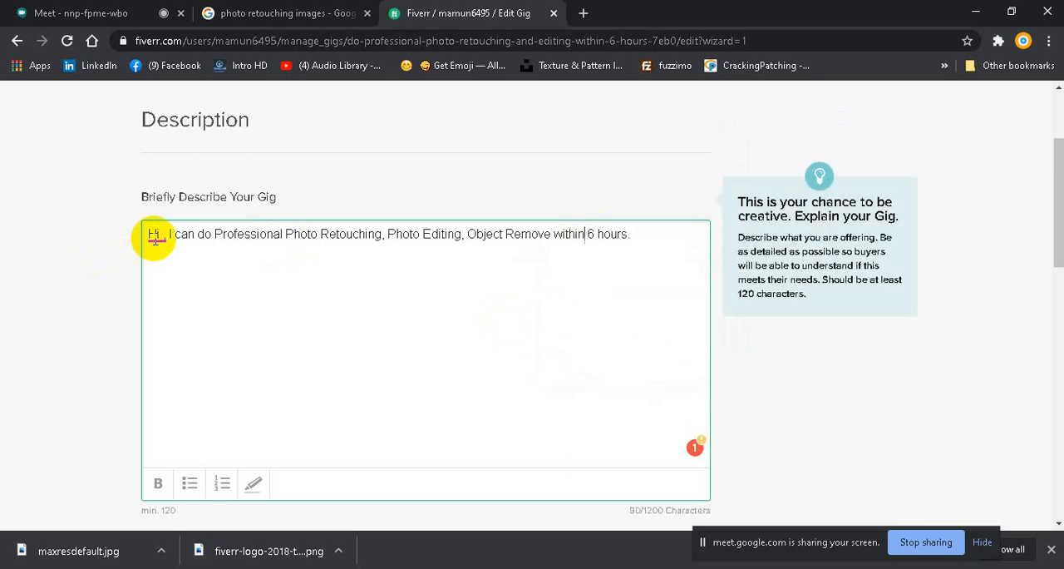
{"action": "mouse_move", "coordinate": [154, 236]}
{"action": "left_click", "coordinate": [169, 282]}
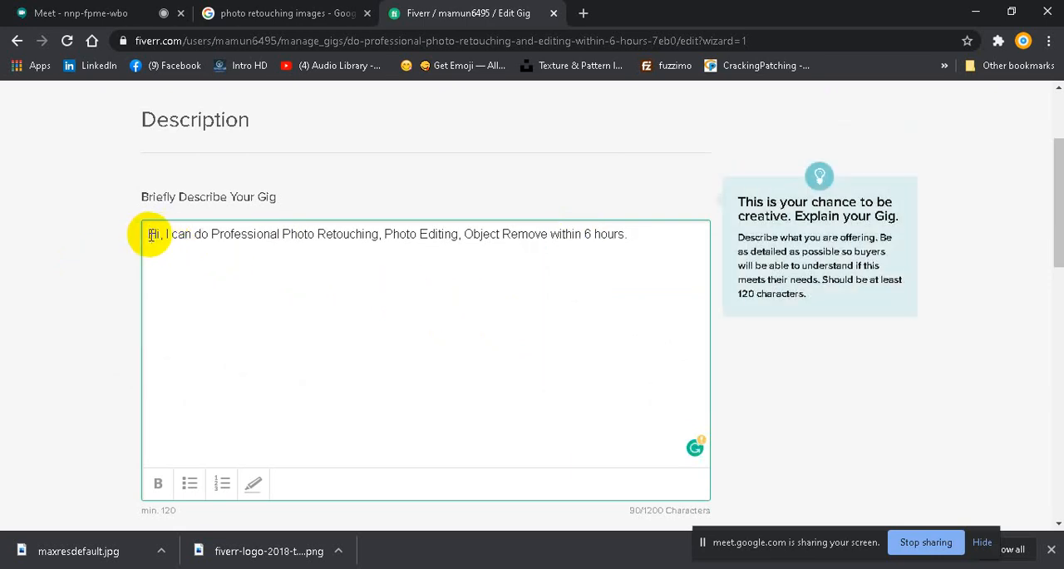
Step: Duplicate the description sentence as a second paragraph, and save the description to continue to the requirements
{"action": "left_click_drag", "start_coordinate": [149, 235], "coordinate": [629, 246]}
{"action": "key", "text": "ctrl+c"}
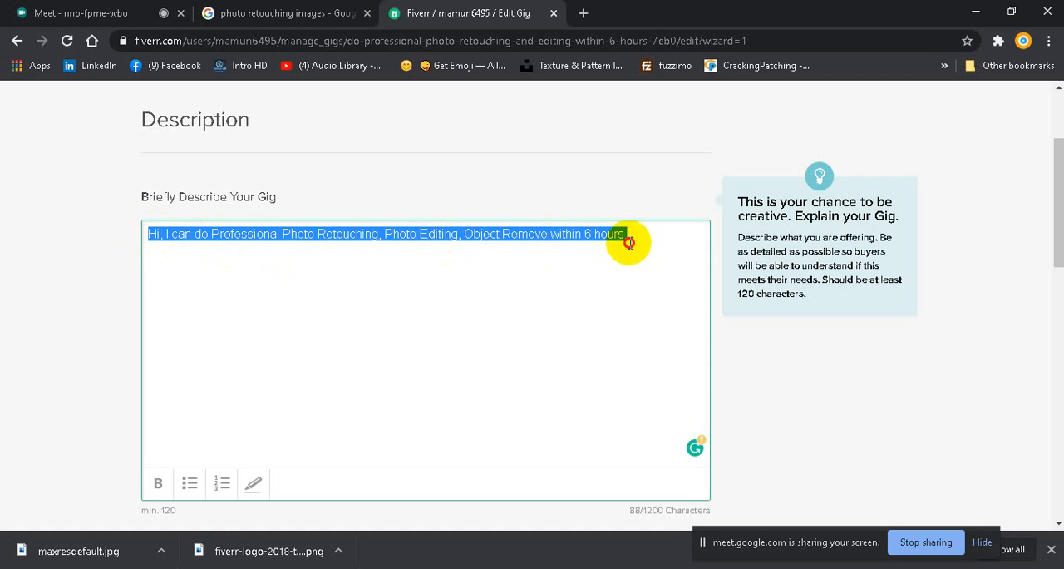
{"action": "left_click", "coordinate": [630, 242]}
{"action": "key", "text": "Return"}
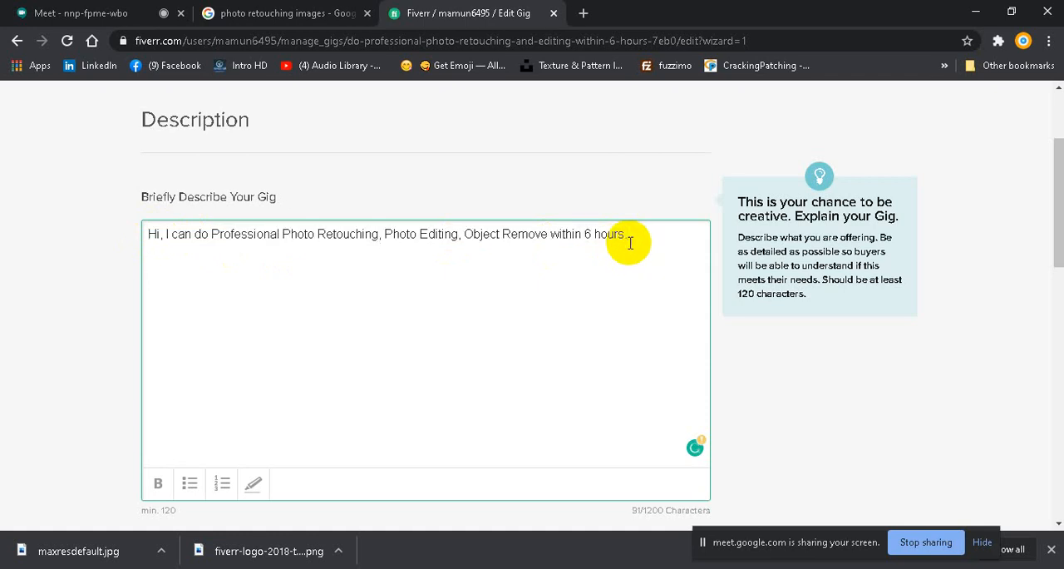
{"action": "key", "text": "ctrl+v"}
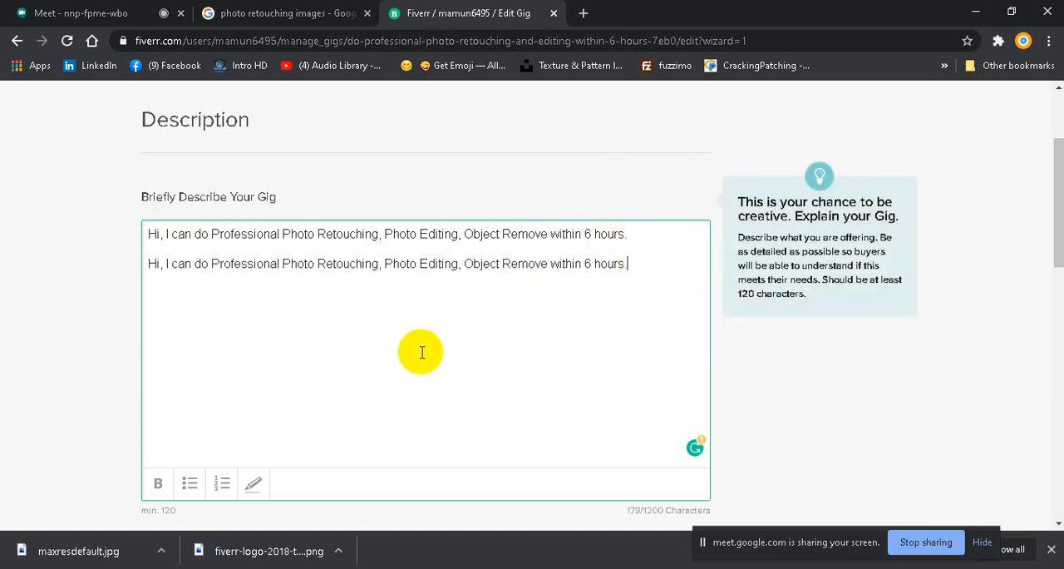
{"action": "scroll", "coordinate": [421, 352], "scroll_direction": "down", "scroll_amount": 3}
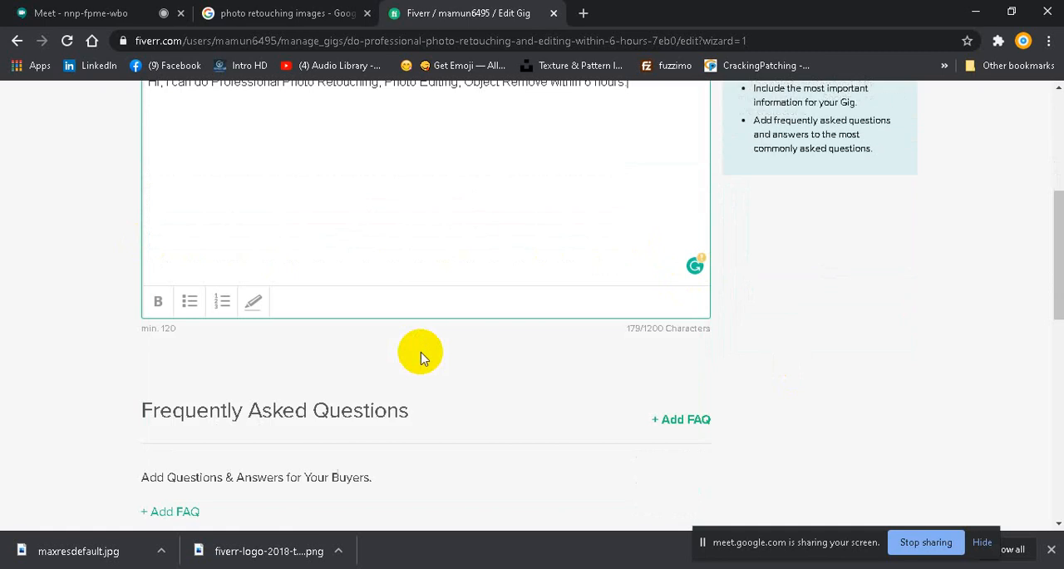
{"action": "scroll", "coordinate": [421, 352], "scroll_direction": "down", "scroll_amount": 3}
{"action": "left_click", "coordinate": [595, 307]}
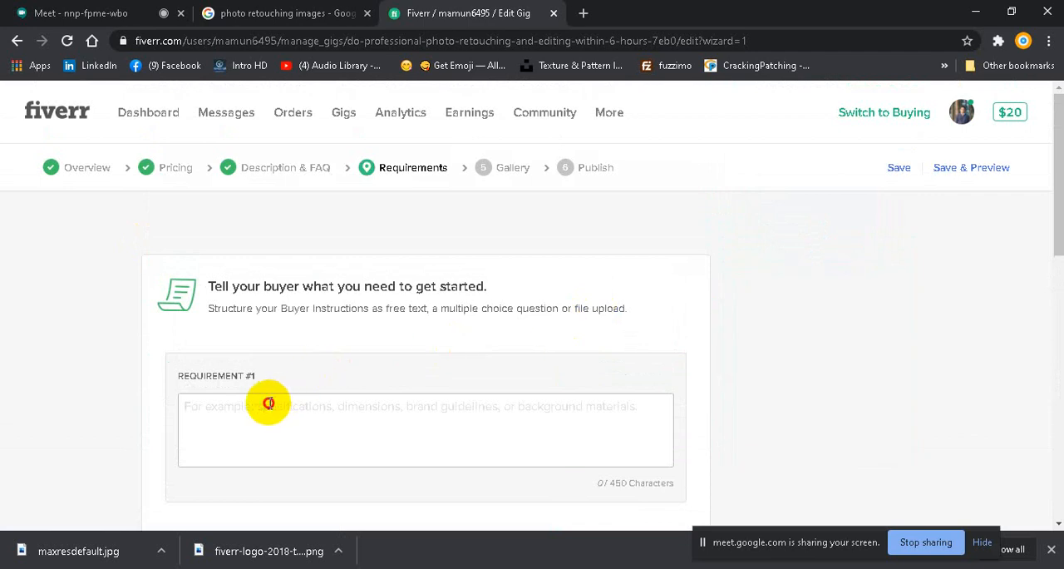
Step: Write the first buyer requirement as "please provide your image and resource file.", accepting the suggested spelling corrections for "please" and "resource"
{"action": "left_click", "coordinate": [269, 404]}
{"action": "type", "text": "pleas"}
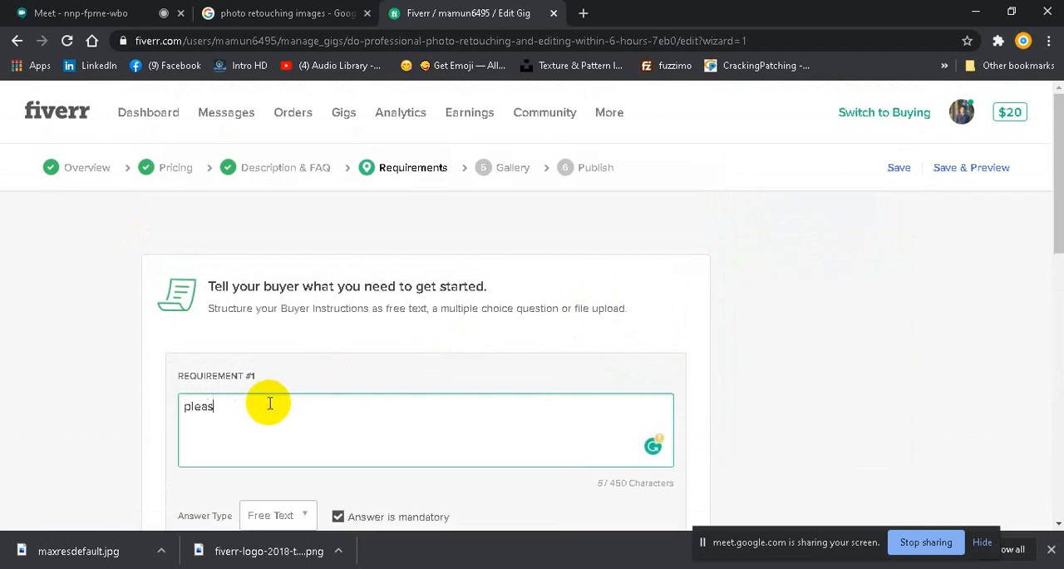
{"action": "type", "text": "re provide"}
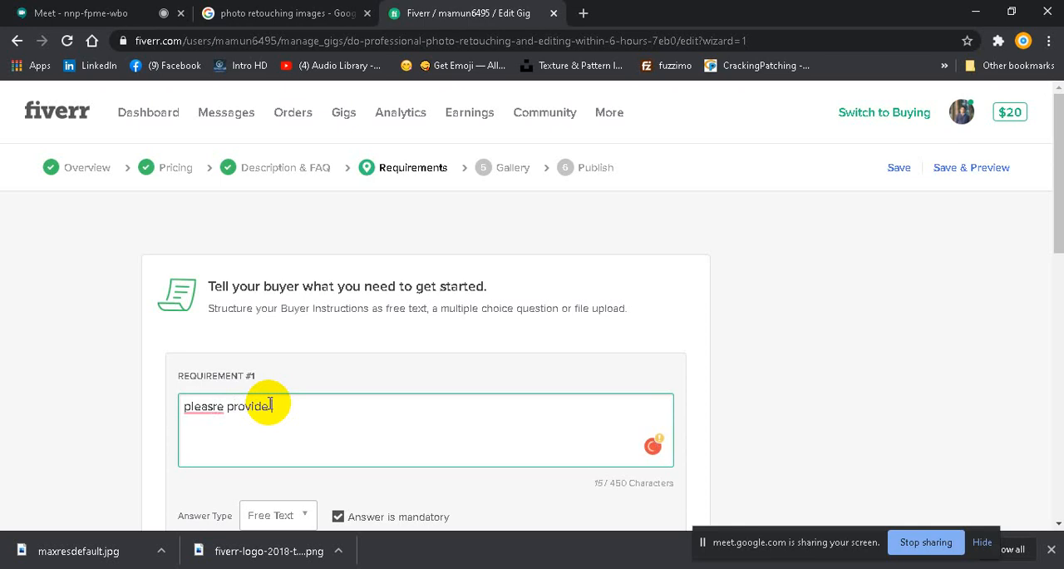
{"action": "mouse_move", "coordinate": [207, 406]}
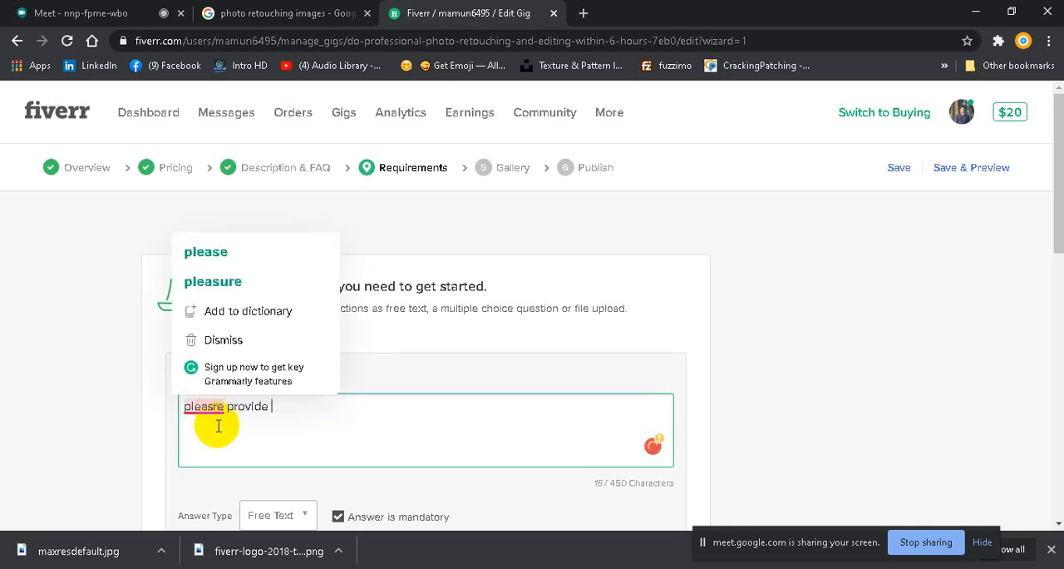
{"action": "left_click", "coordinate": [216, 262]}
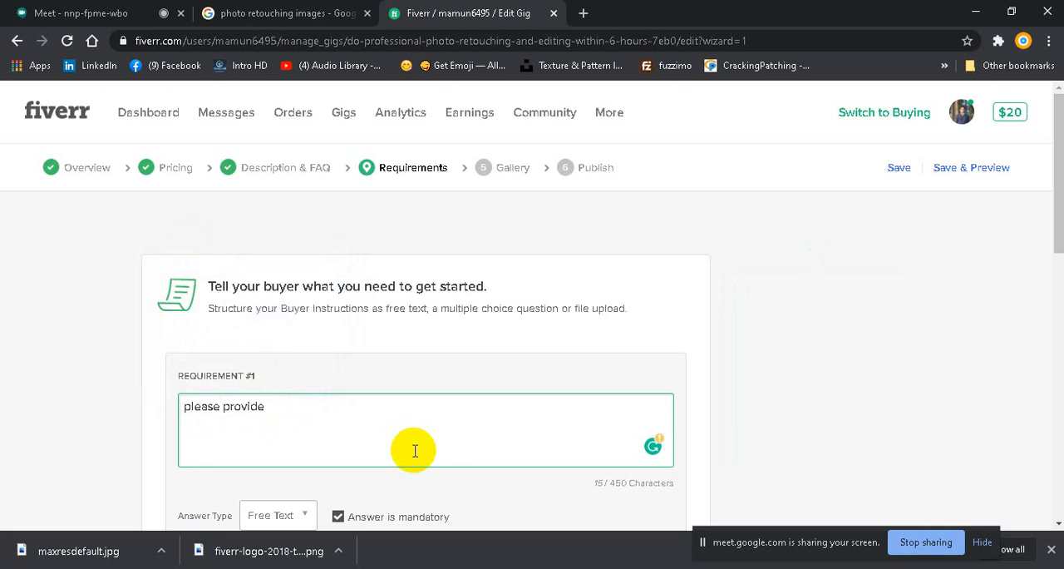
{"action": "type", "text": "vide your image and re"}
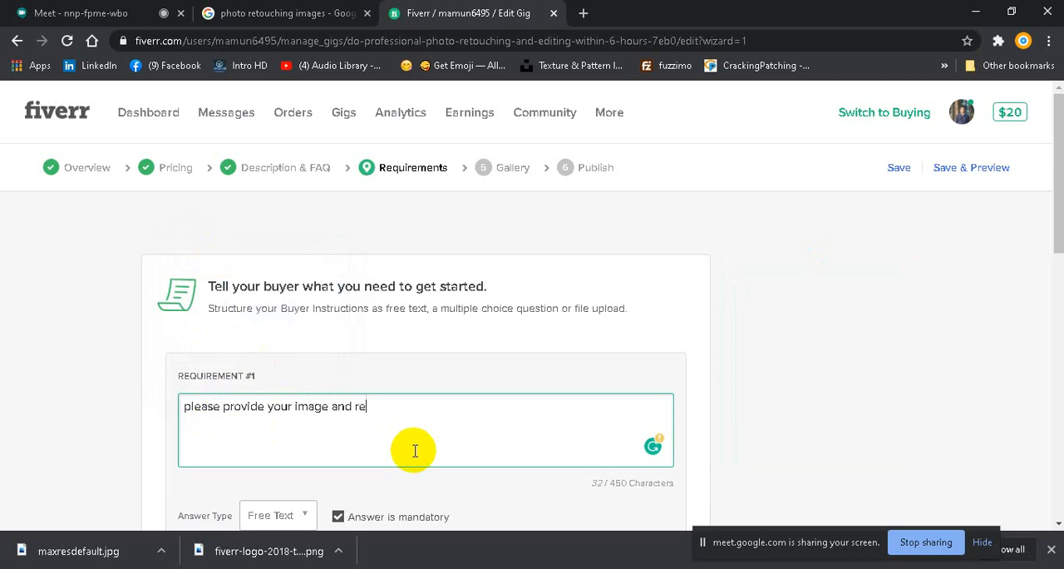
{"action": "type", "text": "souce"}
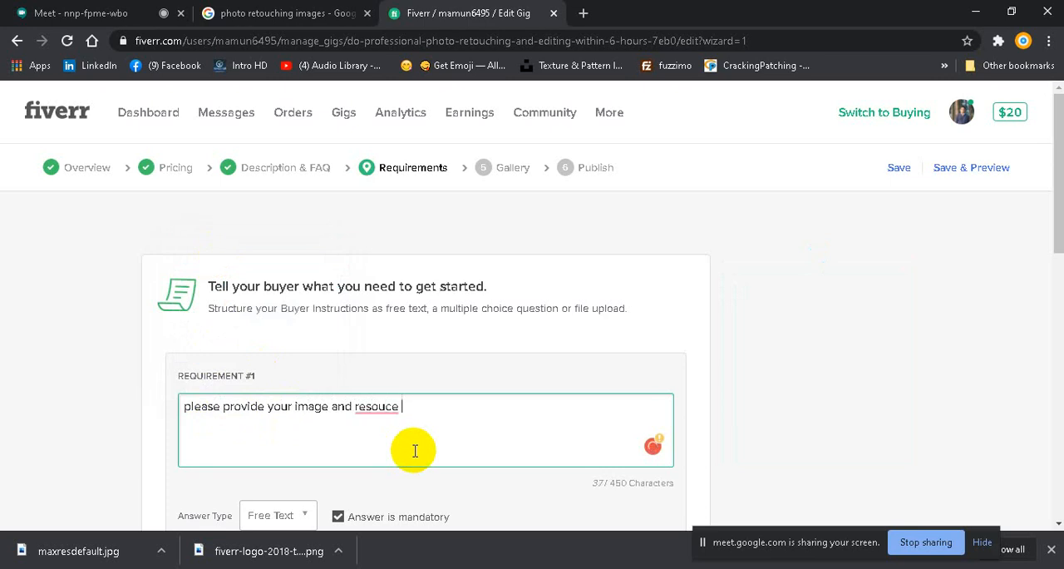
{"action": "mouse_move", "coordinate": [380, 407]}
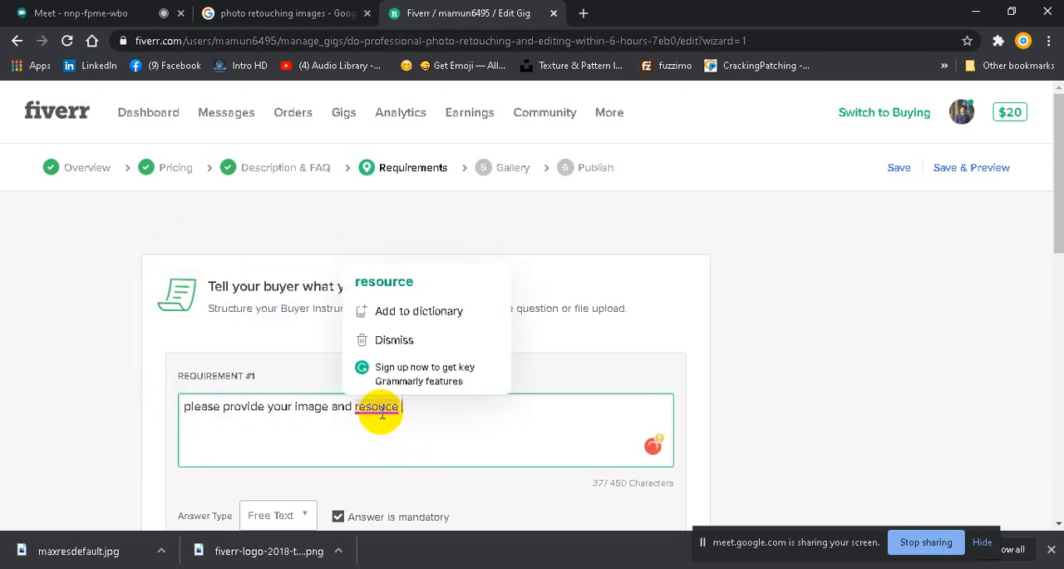
{"action": "left_click", "coordinate": [388, 283]}
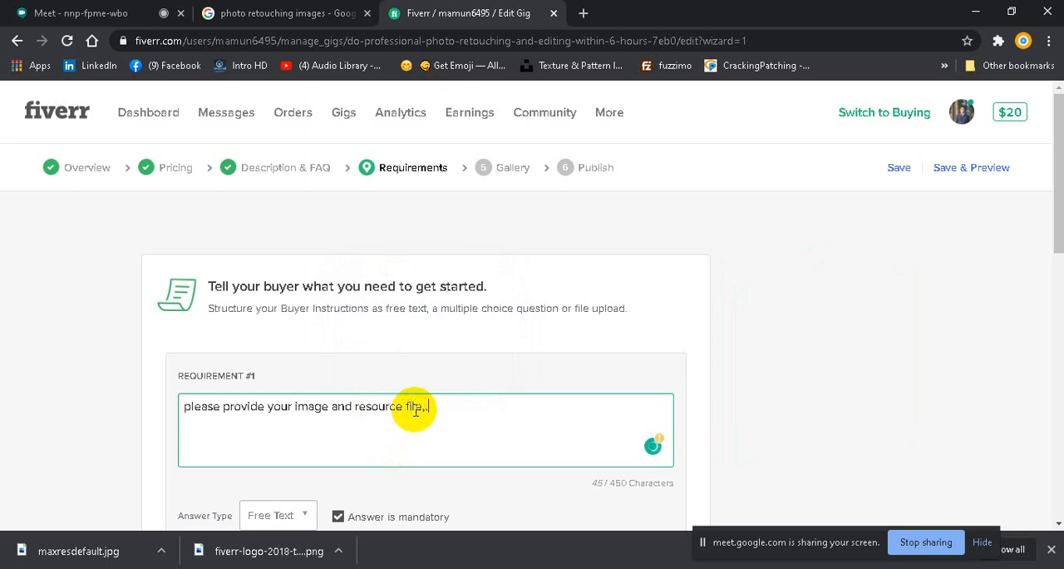
Step: Add the free-text requirement with a mandatory answer, and save the requirements to continue to the gallery
{"action": "scroll", "coordinate": [466, 406], "scroll_direction": "down", "scroll_amount": 3}
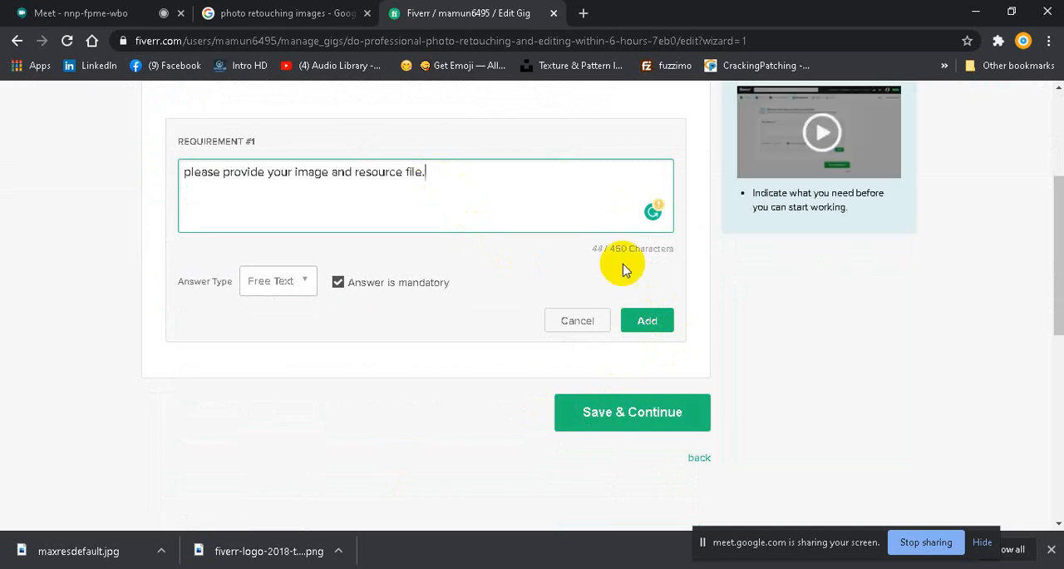
{"action": "left_click", "coordinate": [647, 320]}
{"action": "left_click", "coordinate": [632, 296]}
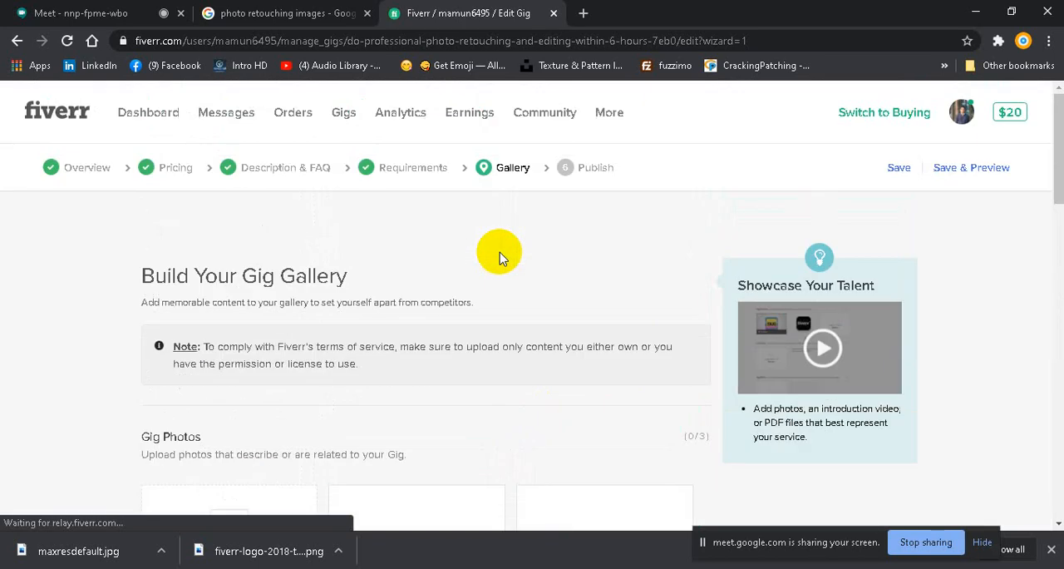
Step: Try to save the gig with an empty gallery, and examine what the photo, video, PDF and declaration sections still require
{"action": "left_click", "coordinate": [894, 169]}
{"action": "scroll", "coordinate": [415, 321], "scroll_direction": "up", "scroll_amount": 3}
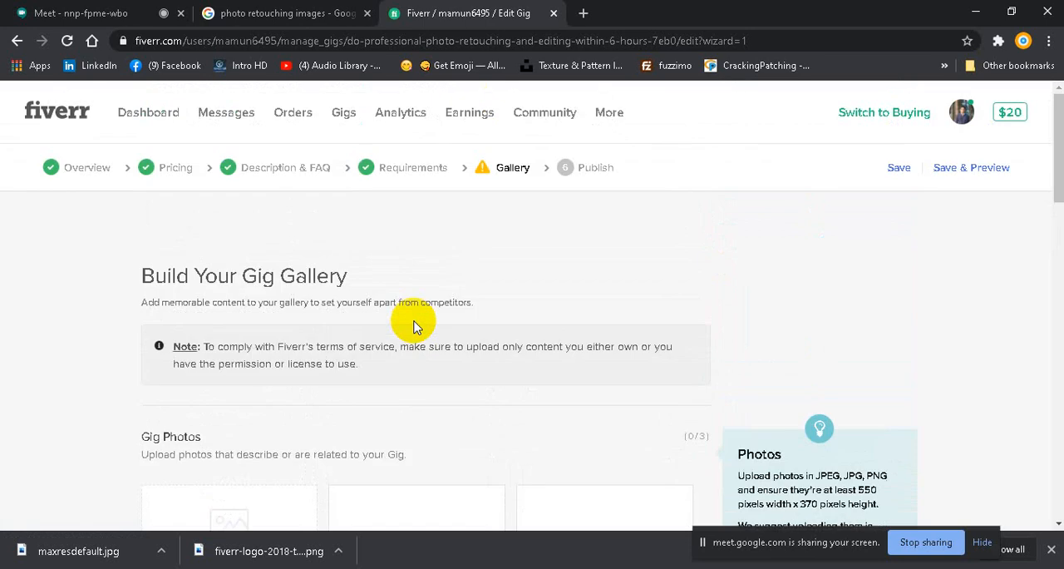
{"action": "mouse_move", "coordinate": [507, 167]}
{"action": "scroll", "coordinate": [508, 170], "scroll_direction": "down", "scroll_amount": 1}
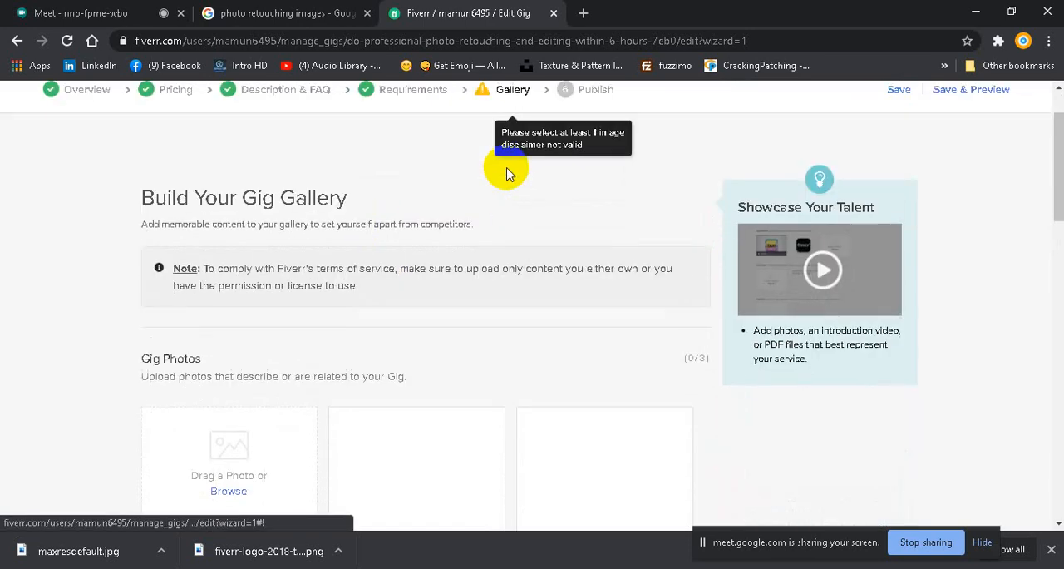
{"action": "scroll", "coordinate": [507, 172], "scroll_direction": "down", "scroll_amount": 5}
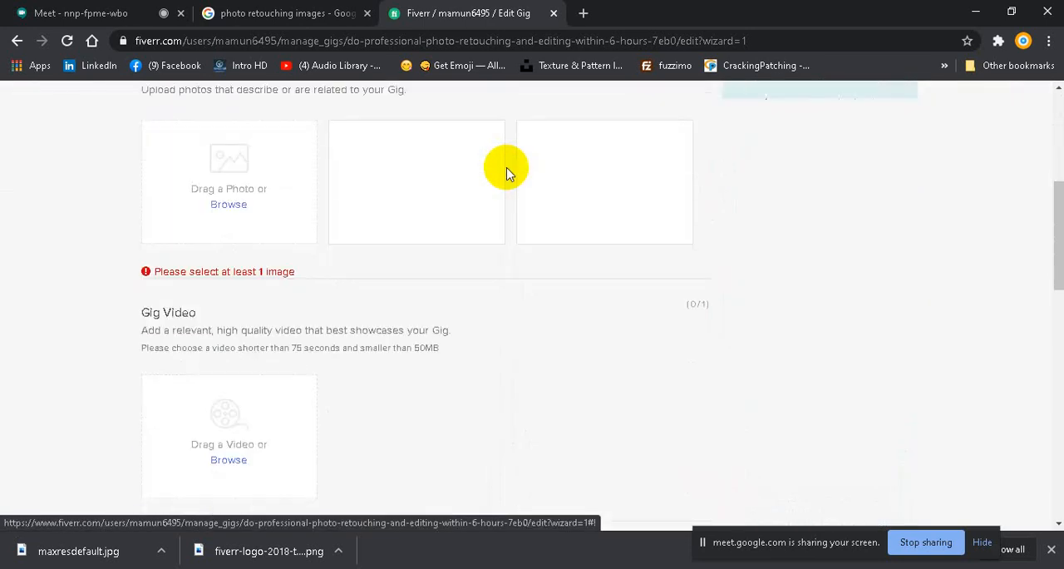
{"action": "scroll", "coordinate": [240, 256], "scroll_direction": "up", "scroll_amount": 1}
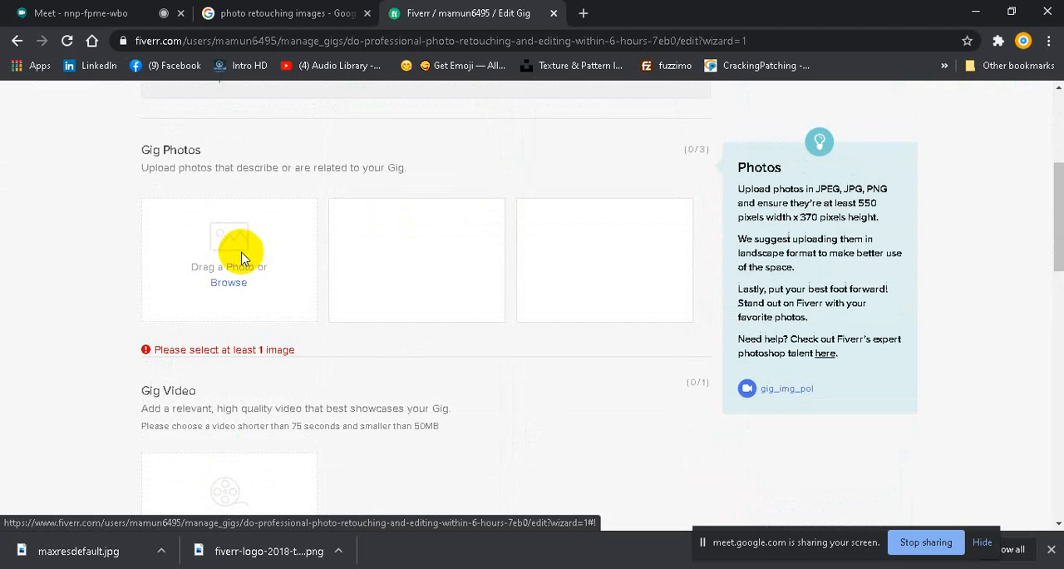
{"action": "scroll", "coordinate": [233, 280], "scroll_direction": "down", "scroll_amount": 4}
{"action": "scroll", "coordinate": [235, 285], "scroll_direction": "up", "scroll_amount": 3}
{"action": "scroll", "coordinate": [233, 282], "scroll_direction": "up", "scroll_amount": 5}
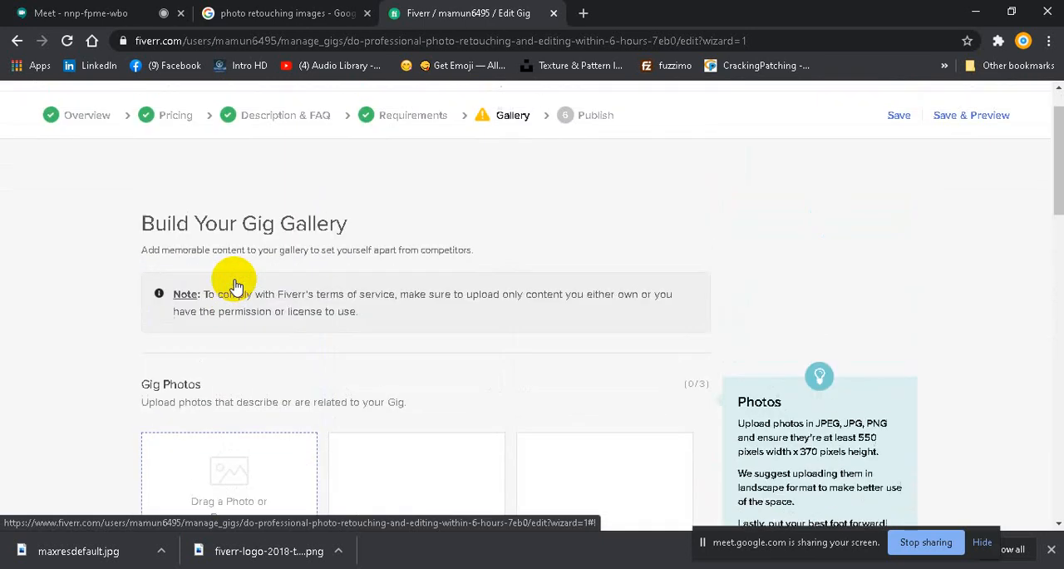
{"action": "mouse_move", "coordinate": [508, 118]}
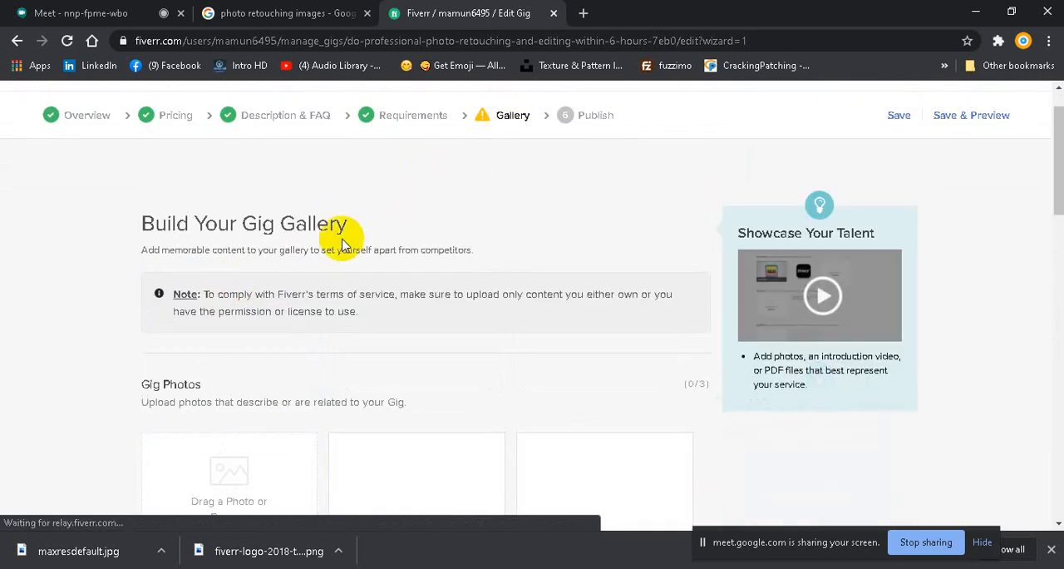
{"action": "scroll", "coordinate": [316, 248], "scroll_direction": "down", "scroll_amount": 3}
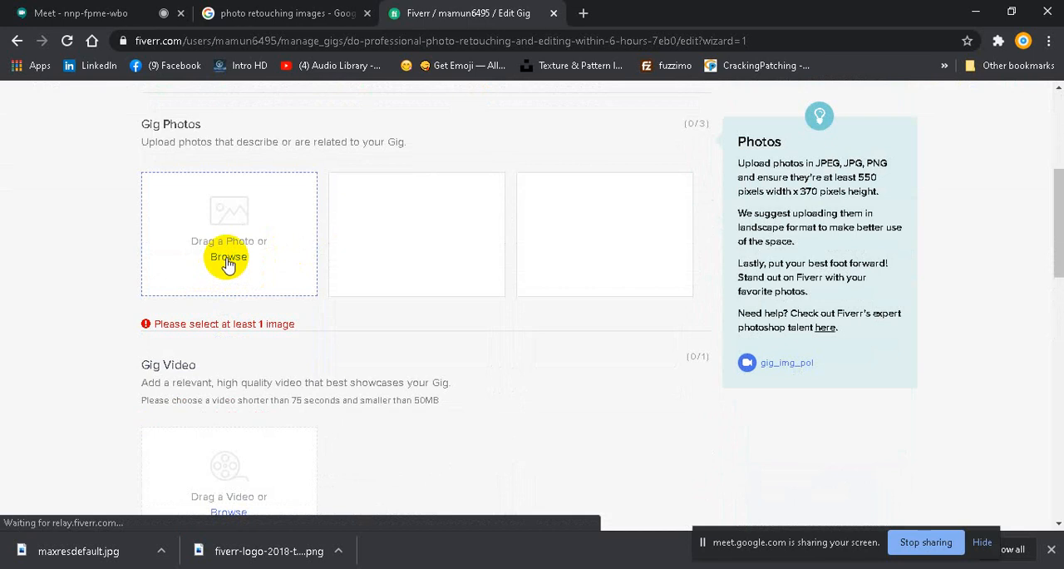
{"action": "scroll", "coordinate": [242, 311], "scroll_direction": "down", "scroll_amount": 3}
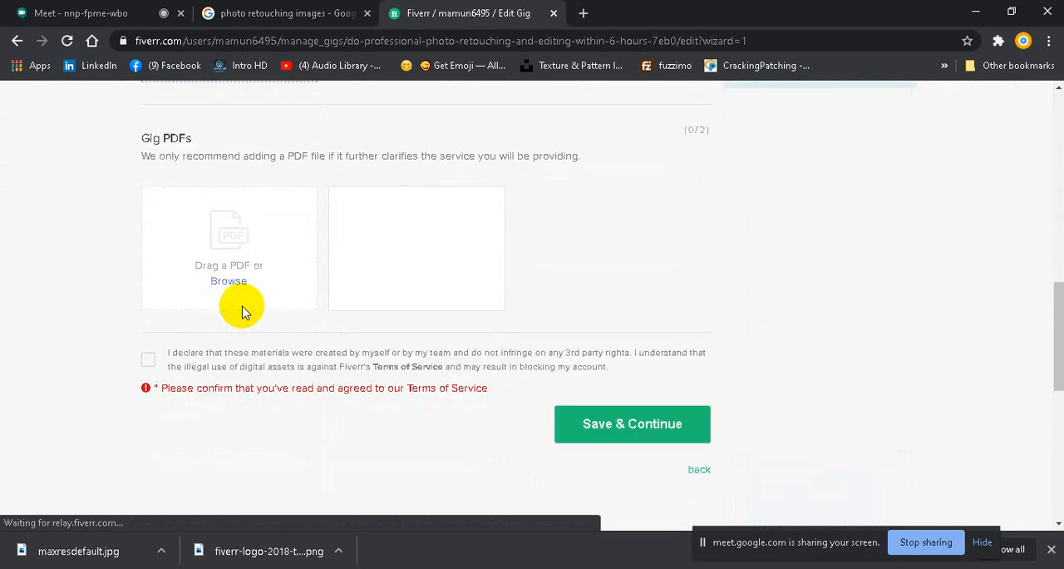
Step: Upload the "gig photo" image from the "fiverr gig class 2" folder, inside "Lessone file" of "LEDP COURSE --2020" on drive E, as the first gig photo
{"action": "scroll", "coordinate": [243, 310], "scroll_direction": "up", "scroll_amount": 6}
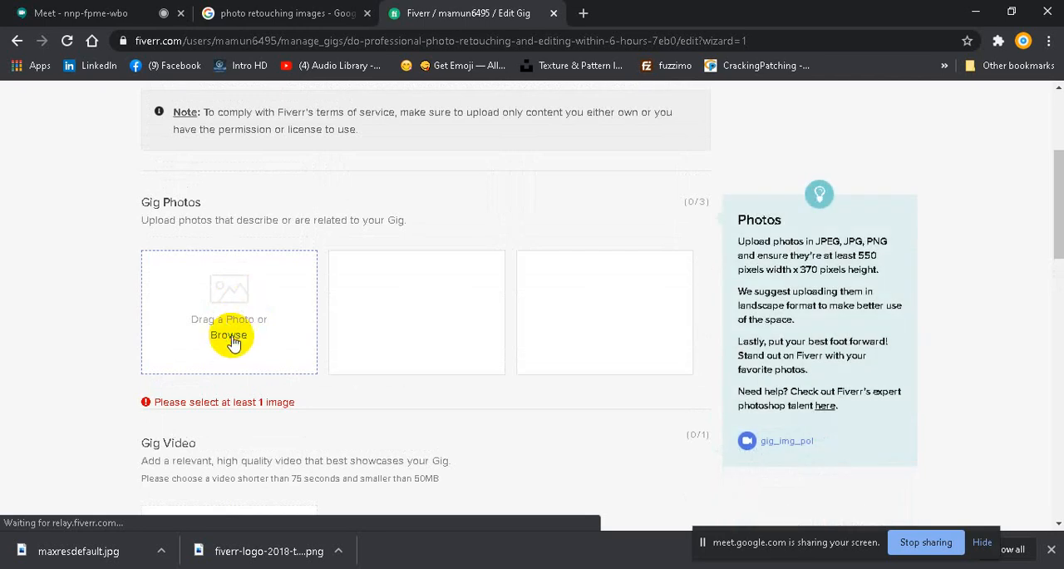
{"action": "left_click", "coordinate": [229, 334]}
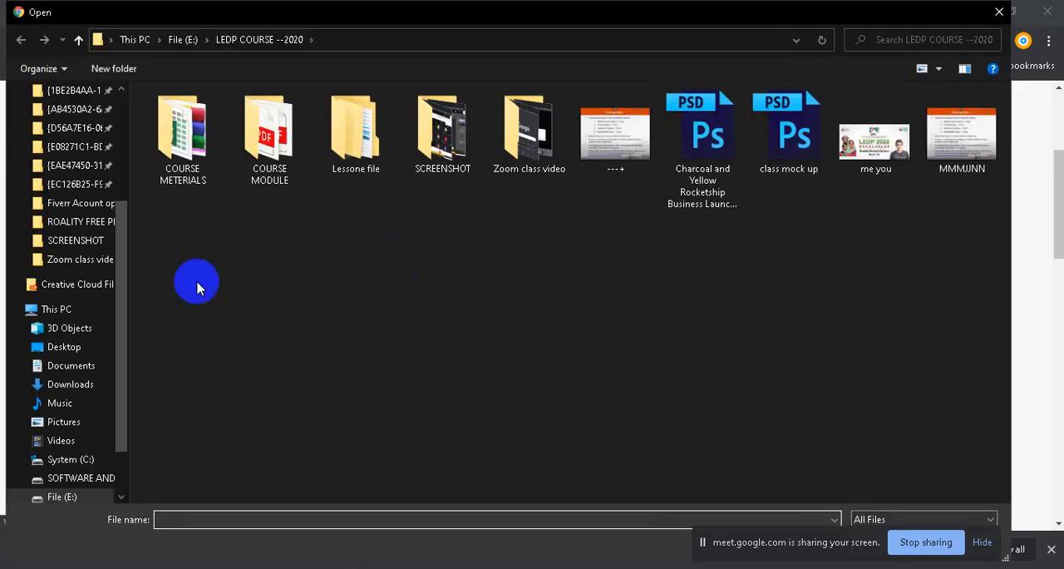
{"action": "scroll", "coordinate": [110, 366], "scroll_direction": "down", "scroll_amount": 2}
{"action": "left_click", "coordinate": [66, 422]}
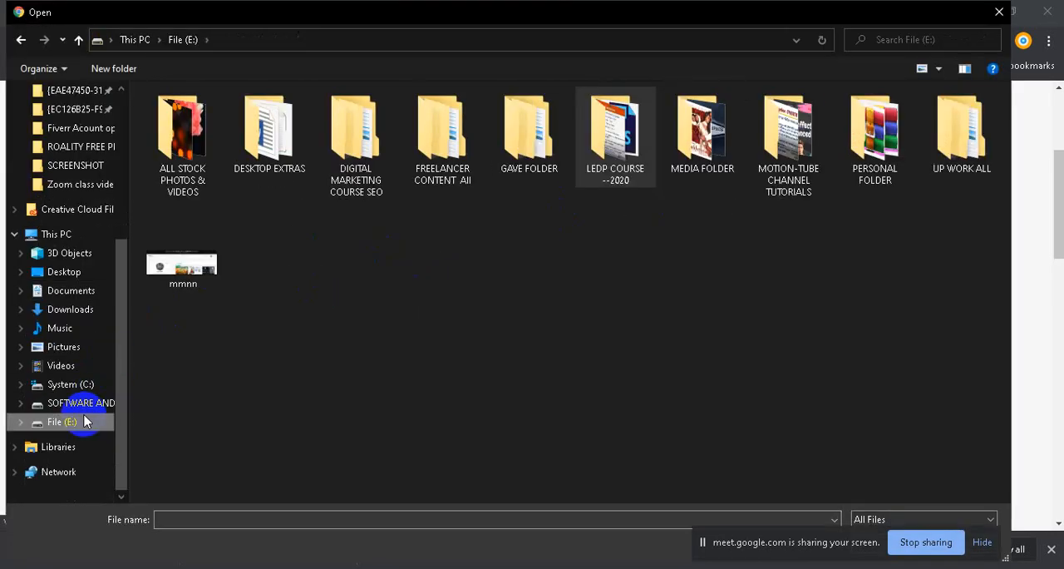
{"action": "double_click", "coordinate": [613, 143]}
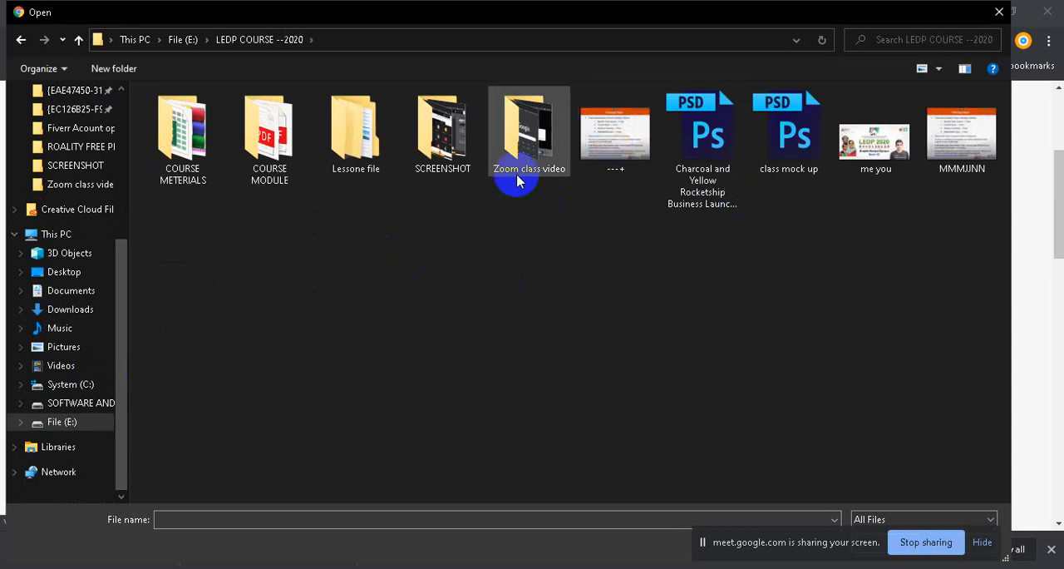
{"action": "double_click", "coordinate": [359, 121]}
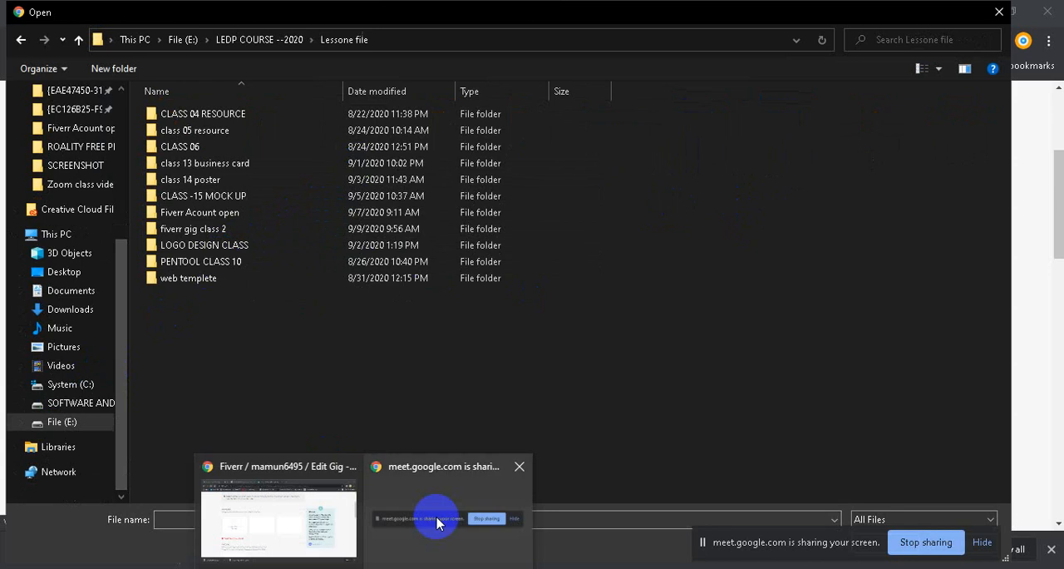
{"action": "double_click", "coordinate": [208, 232]}
{"action": "left_click", "coordinate": [187, 143]}
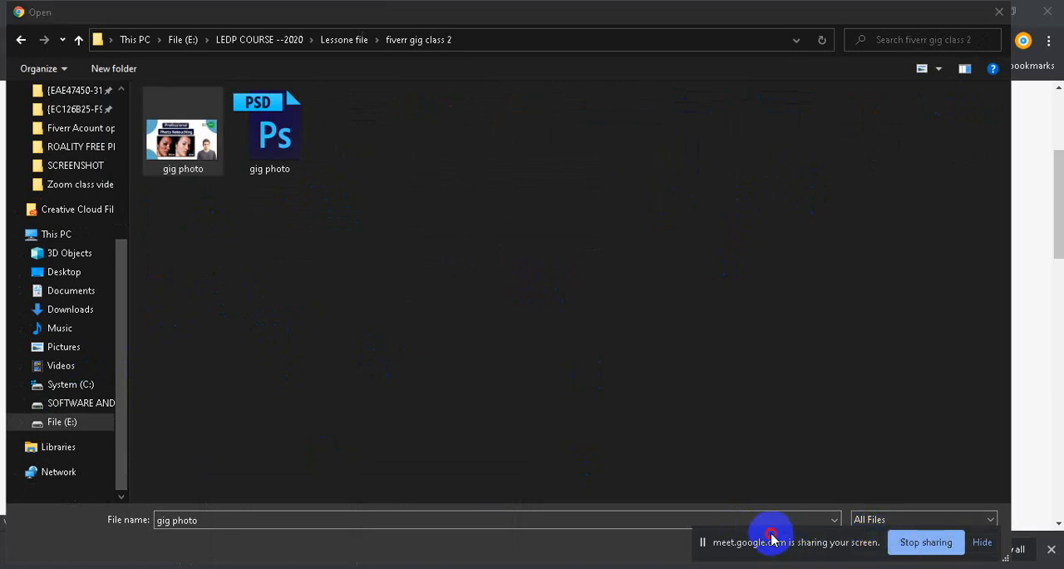
{"action": "left_click_drag", "start_coordinate": [771, 539], "coordinate": [523, 541]}
{"action": "left_click", "coordinate": [884, 542]}
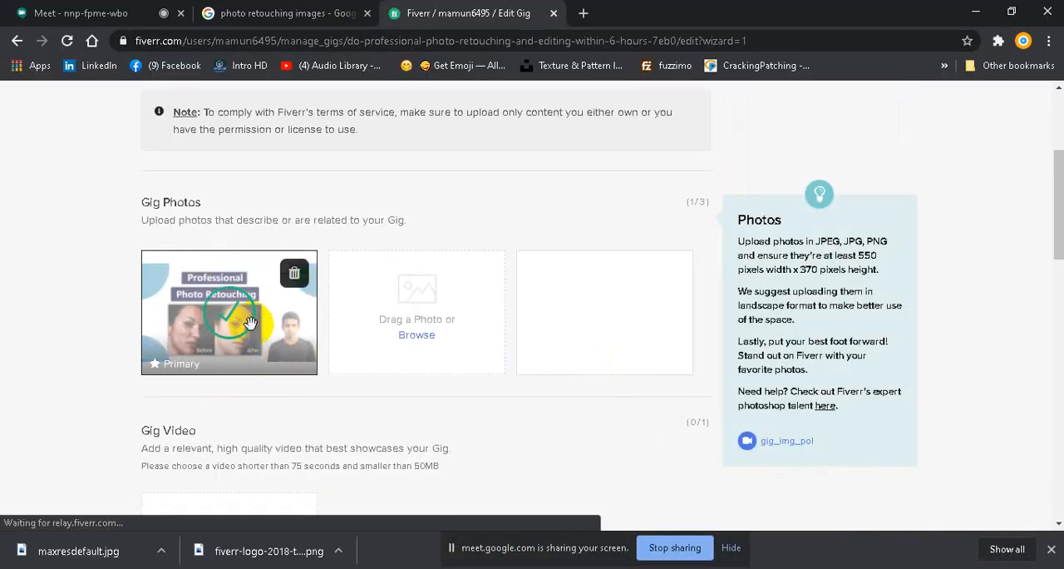
Step: Examine the gig video and gig PDF upload sections below the photos, and browse for a PDF file
{"action": "scroll", "coordinate": [249, 344], "scroll_direction": "down", "scroll_amount": 2}
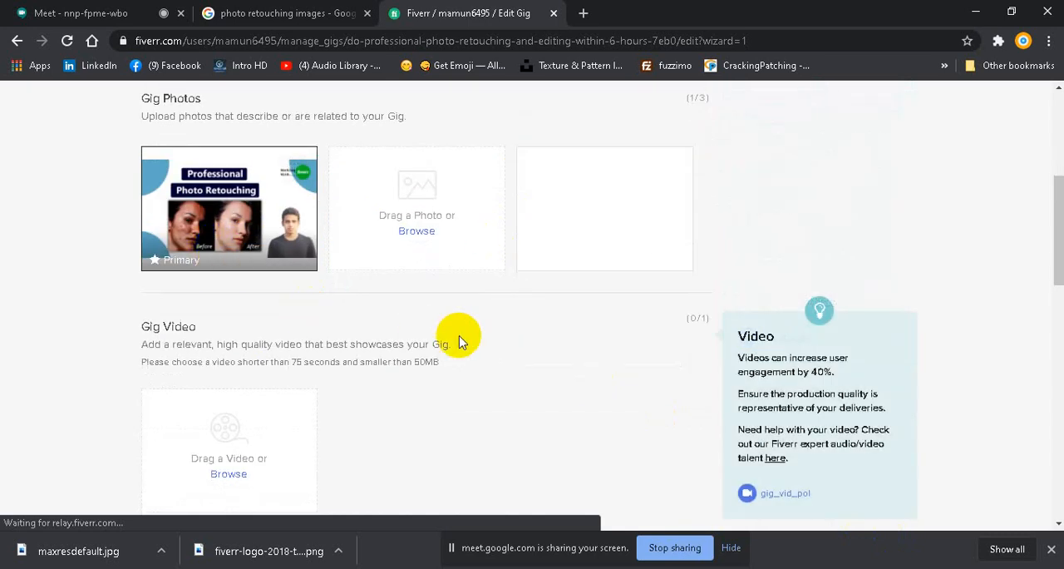
{"action": "scroll", "coordinate": [449, 320], "scroll_direction": "down", "scroll_amount": 8}
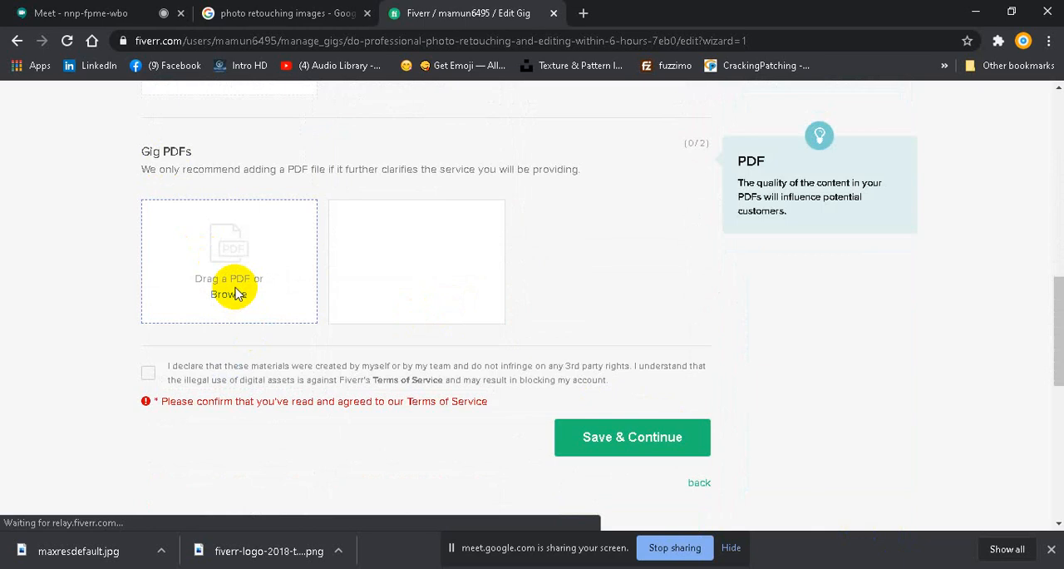
{"action": "scroll", "coordinate": [241, 288], "scroll_direction": "up", "scroll_amount": 4}
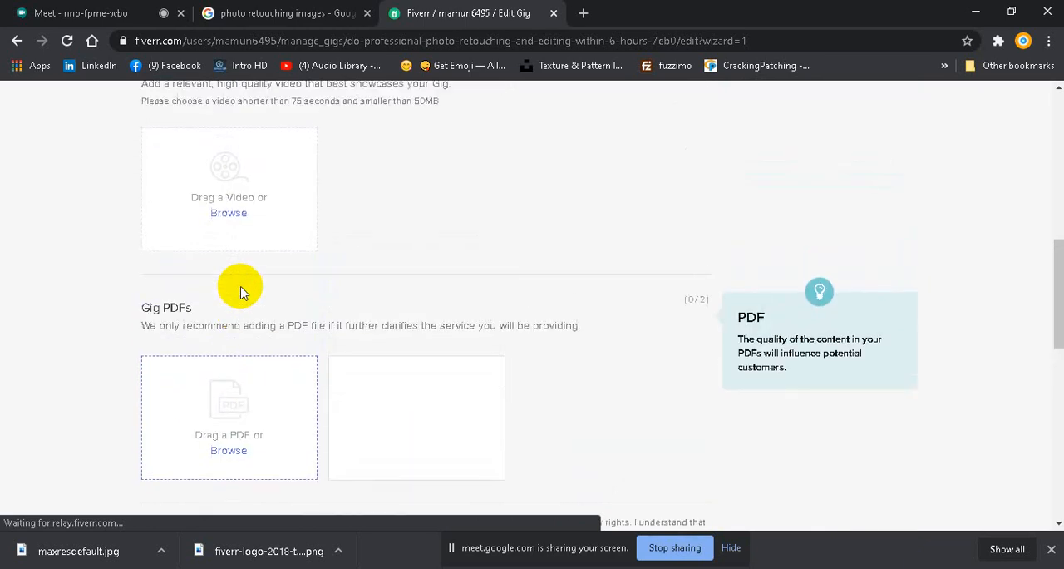
{"action": "scroll", "coordinate": [224, 250], "scroll_direction": "down", "scroll_amount": 2}
{"action": "scroll", "coordinate": [235, 378], "scroll_direction": "down", "scroll_amount": 2}
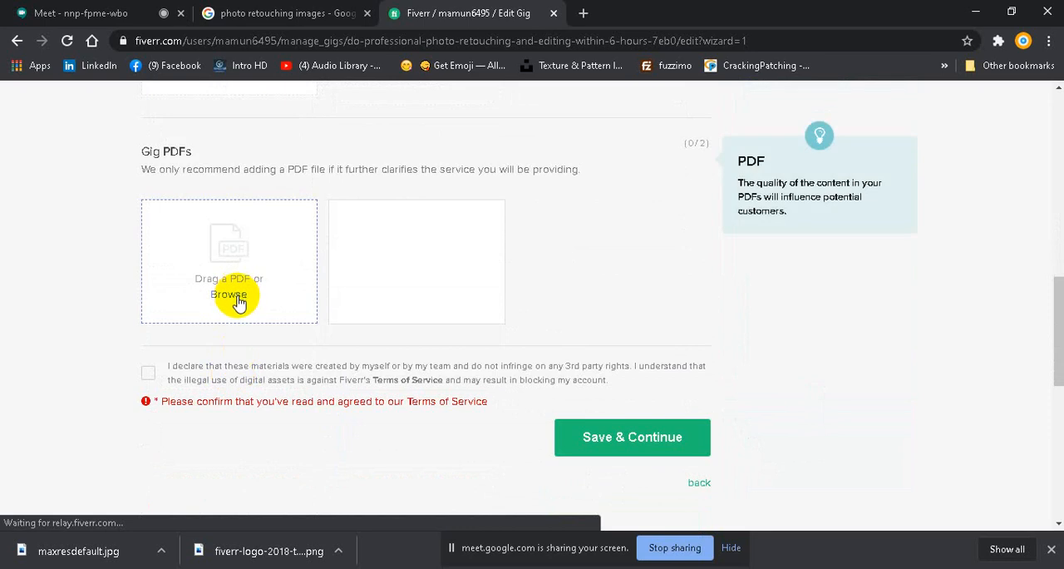
{"action": "left_click", "coordinate": [243, 297]}
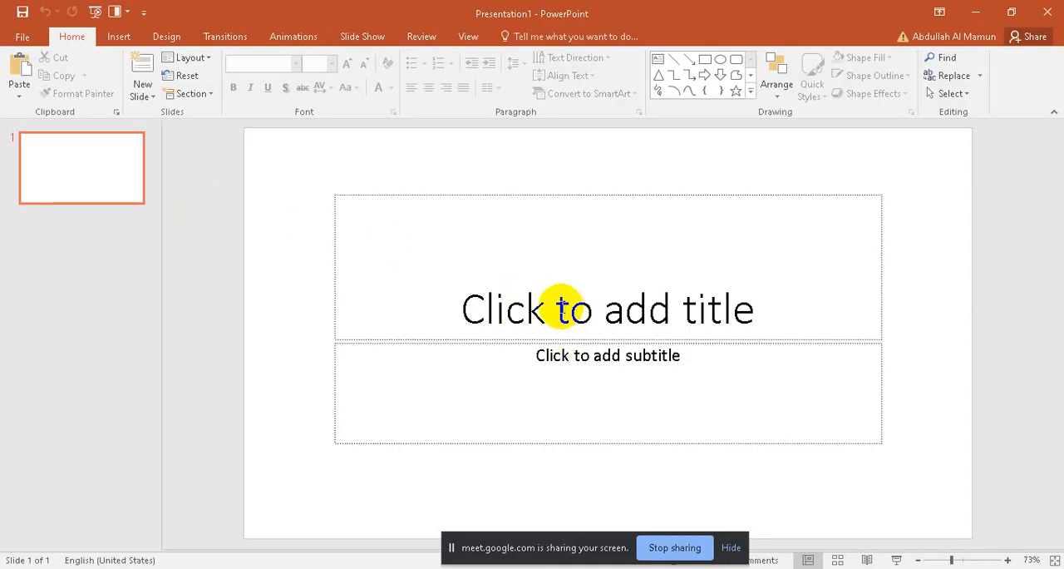
Step: Switch to PowerPoint and enter "Photo Re" as the title on the blank presentation's first slide
{"action": "left_click", "coordinate": [562, 306]}
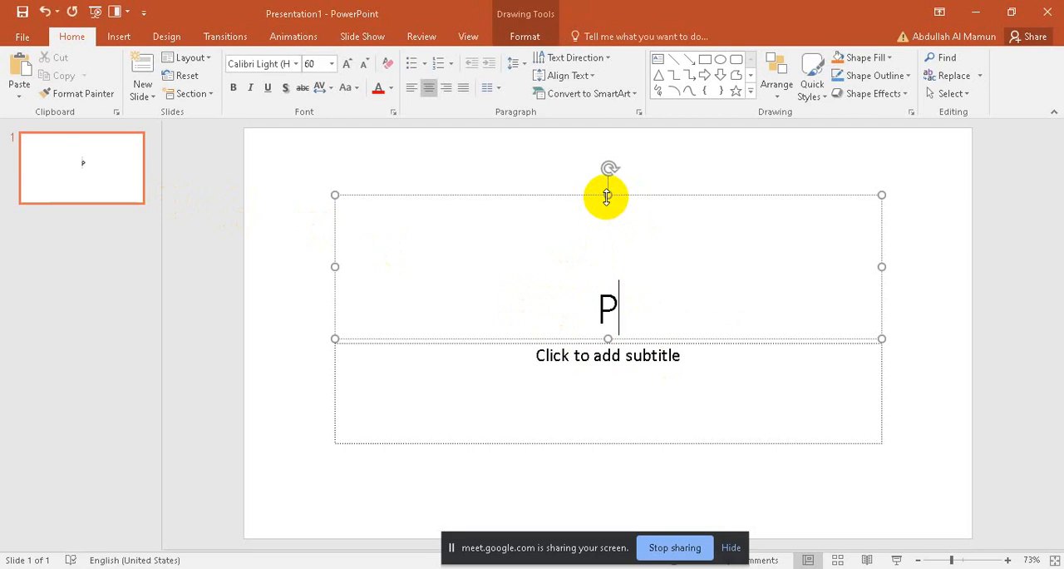
{"action": "type", "text": "Photo Re"}
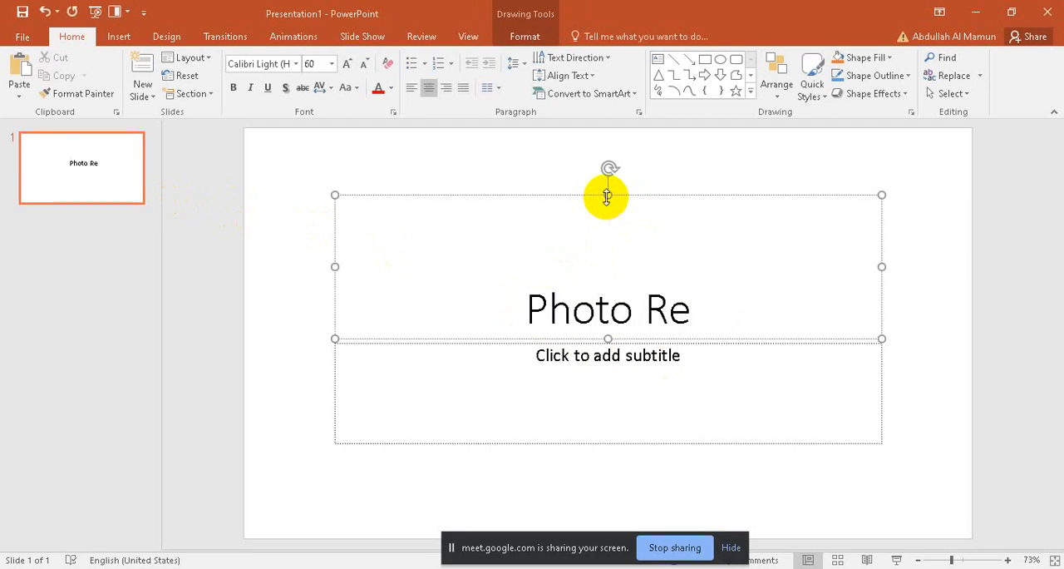